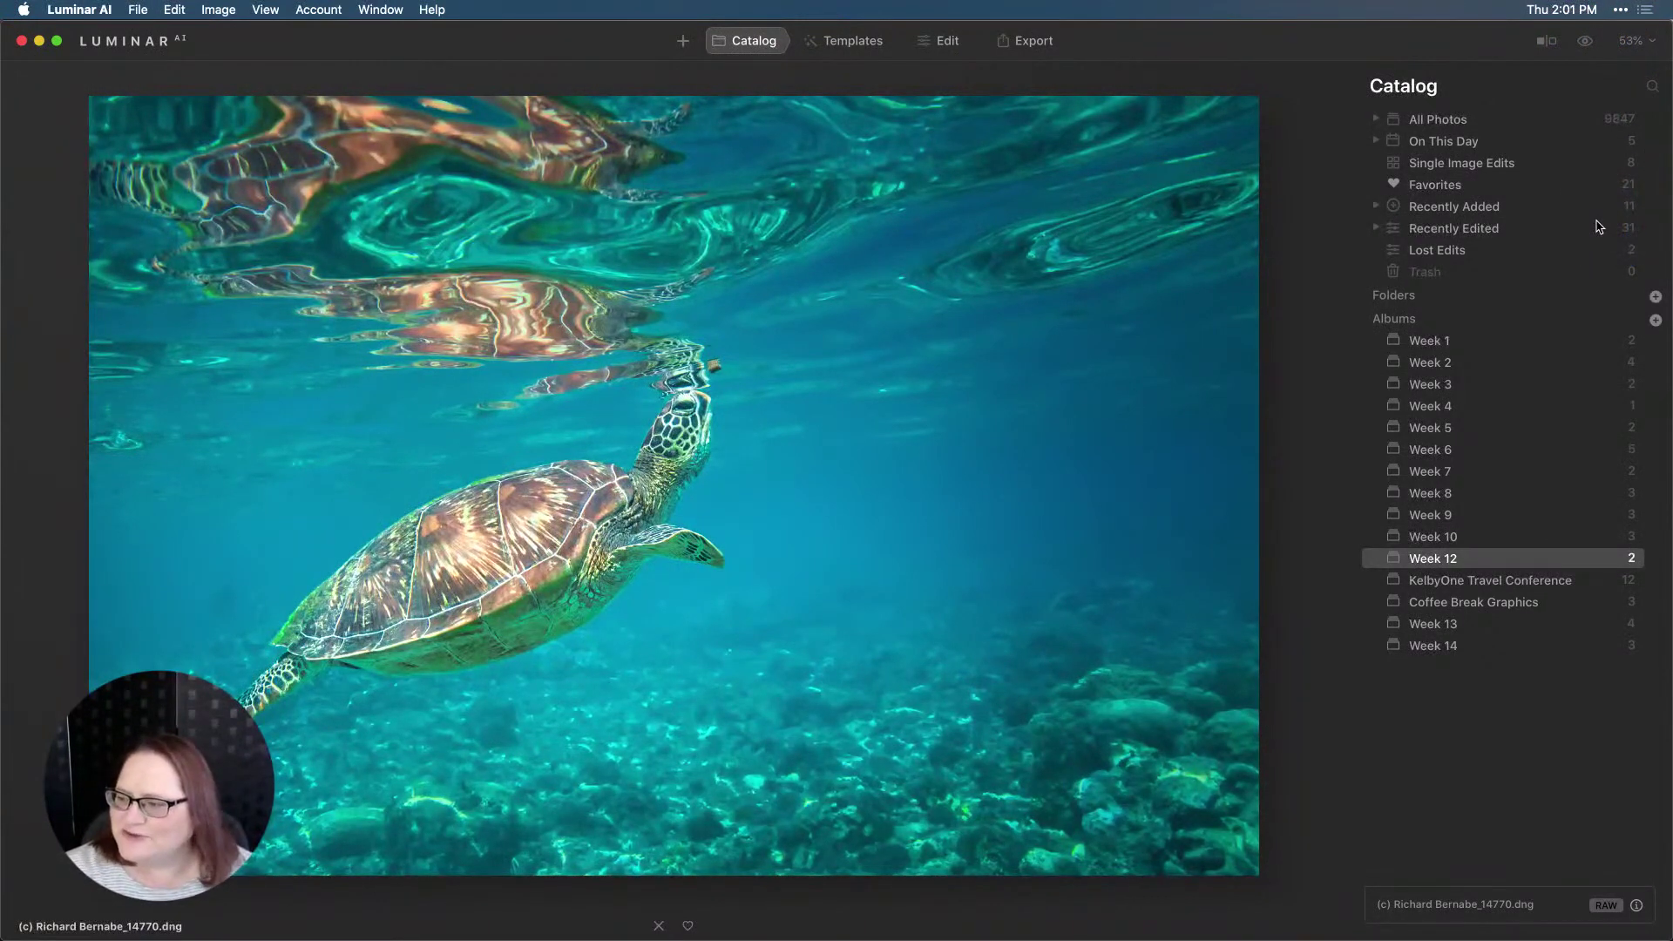
Open the turtle photo for editing and revert it to the original state in its edit history.
left_click(1623, 261)
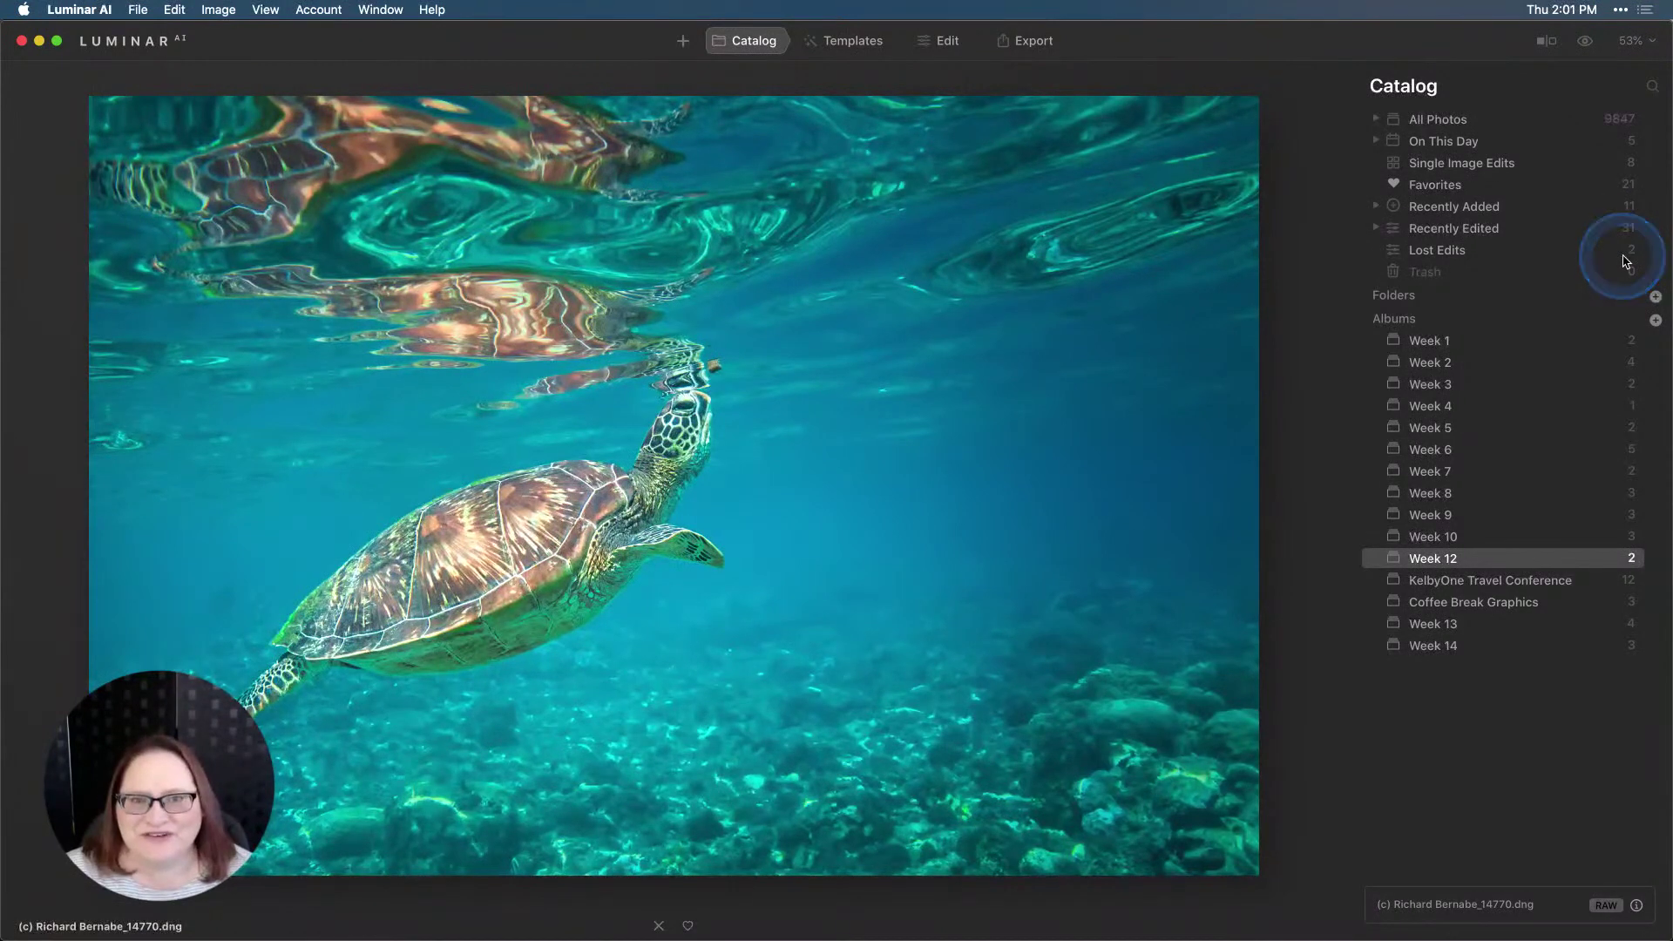
left_click(1627, 258)
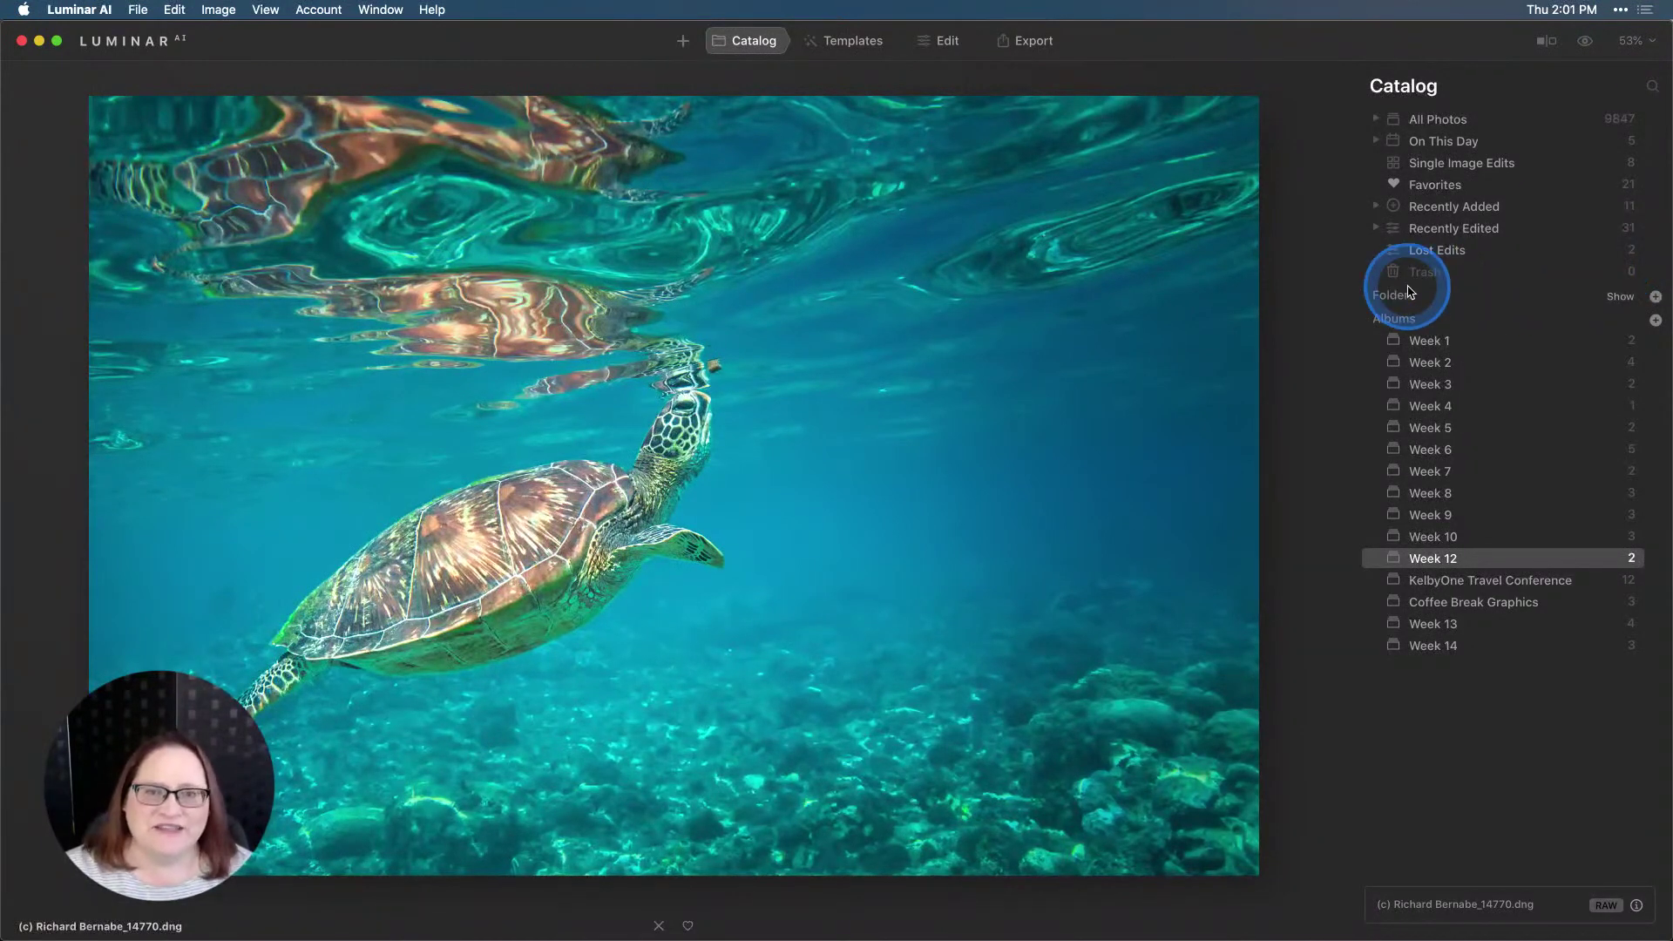
left_click(915, 39)
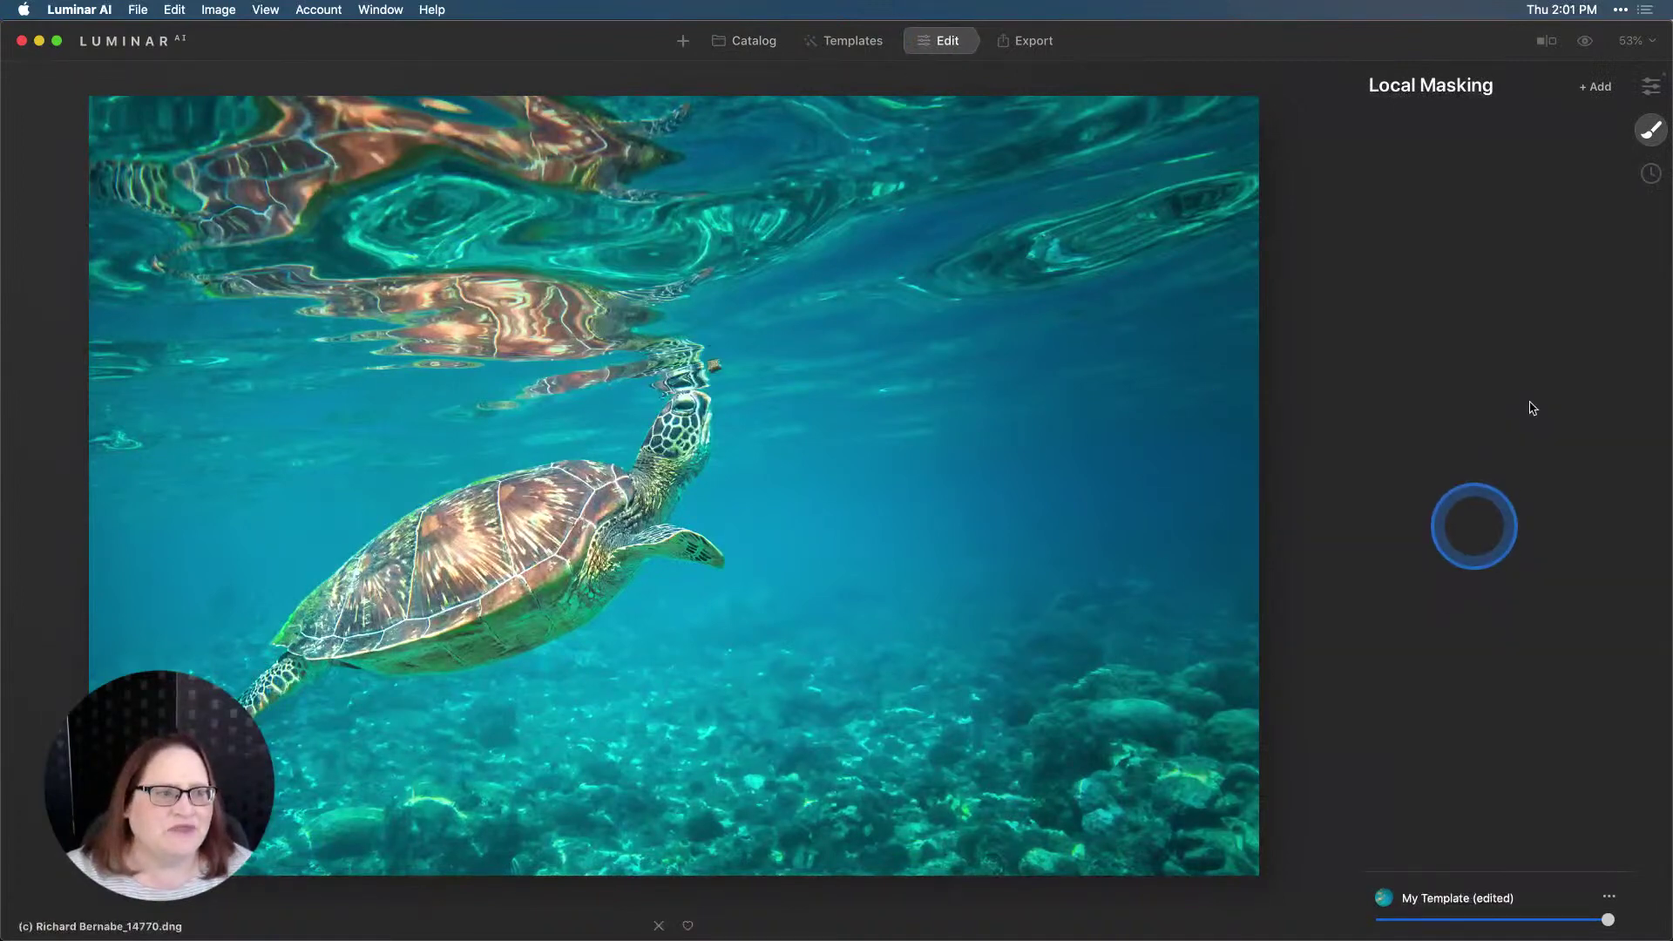
left_click(1651, 173)
scroll(1482, 567, "down", 15)
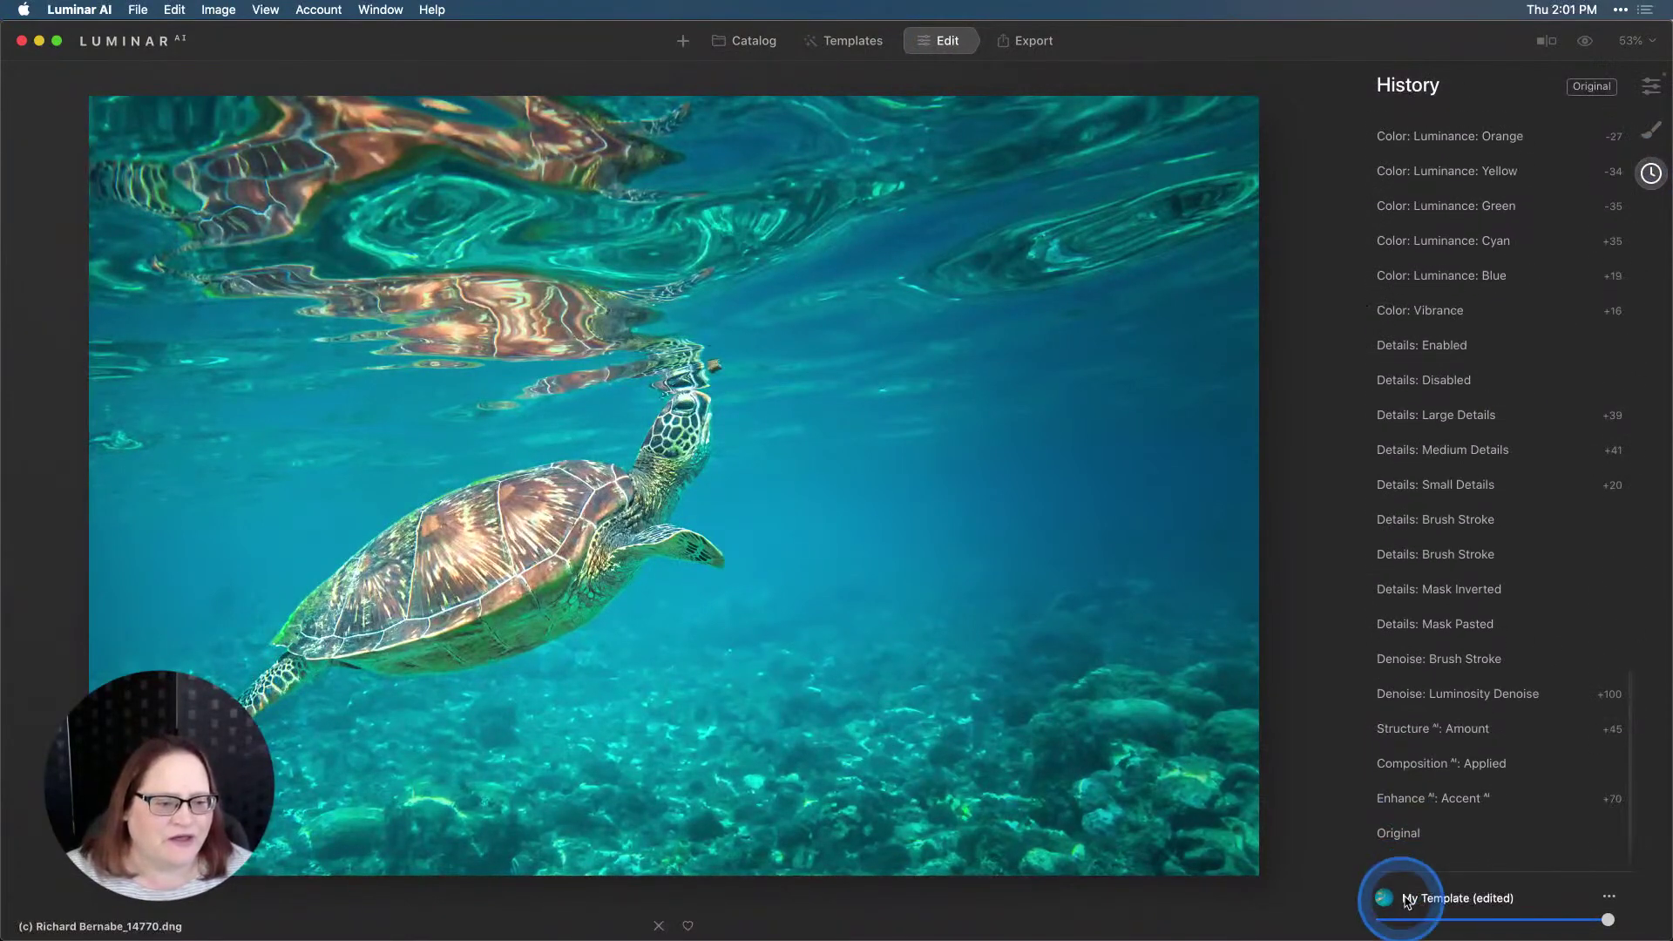
left_click(1406, 851)
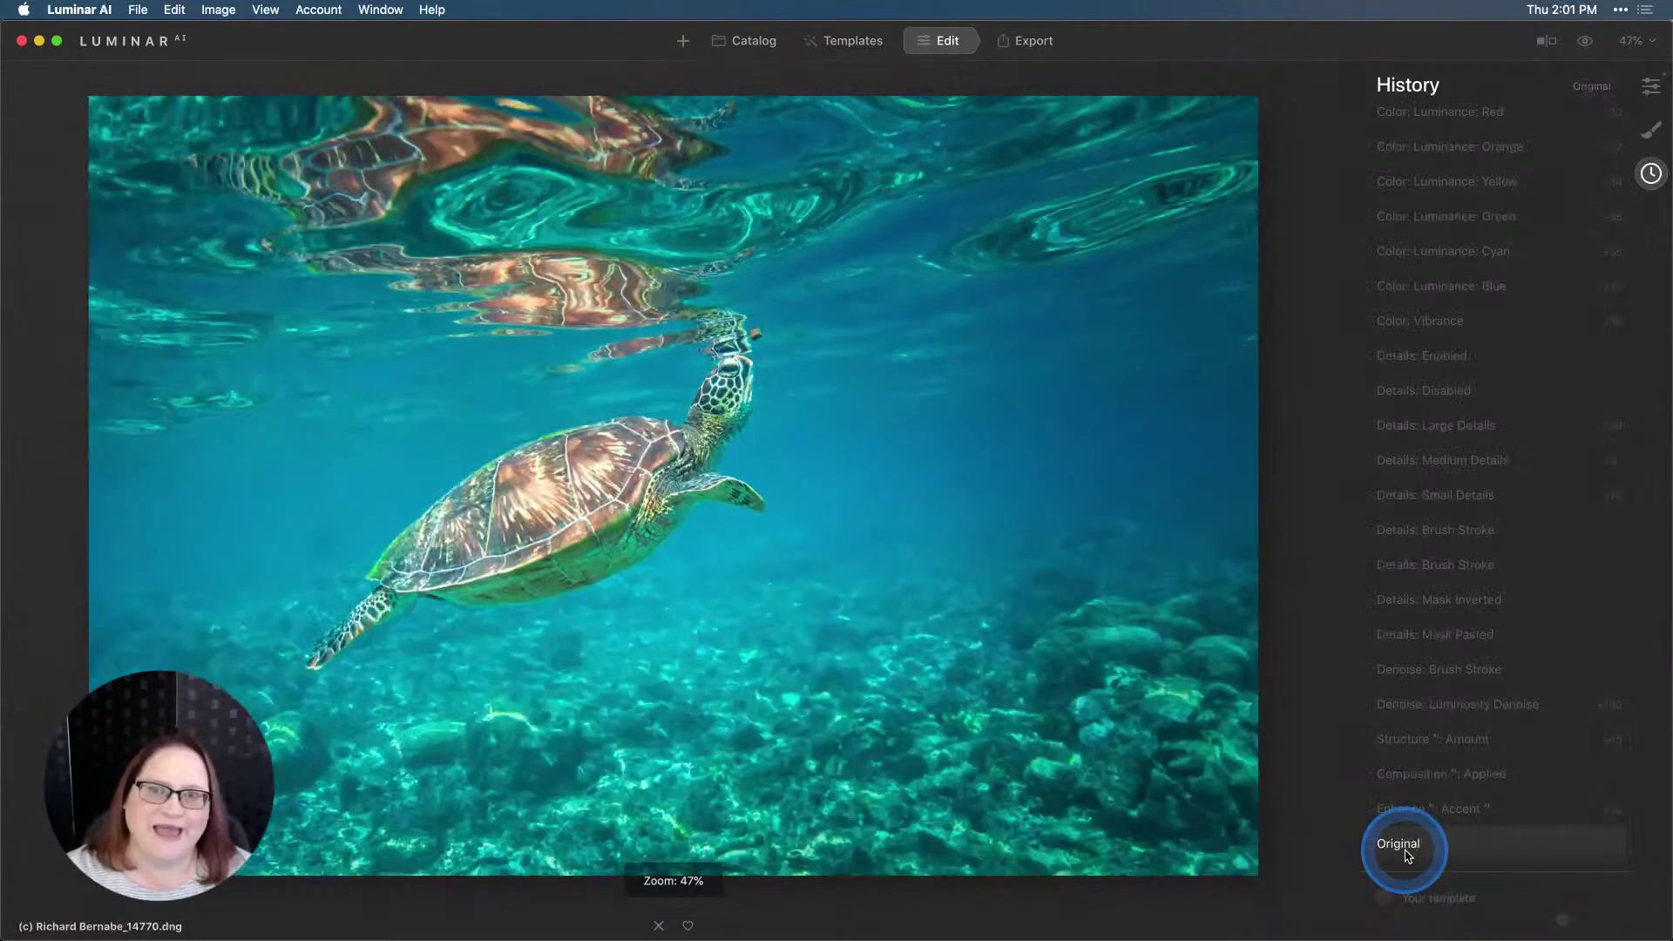
left_click(1456, 597)
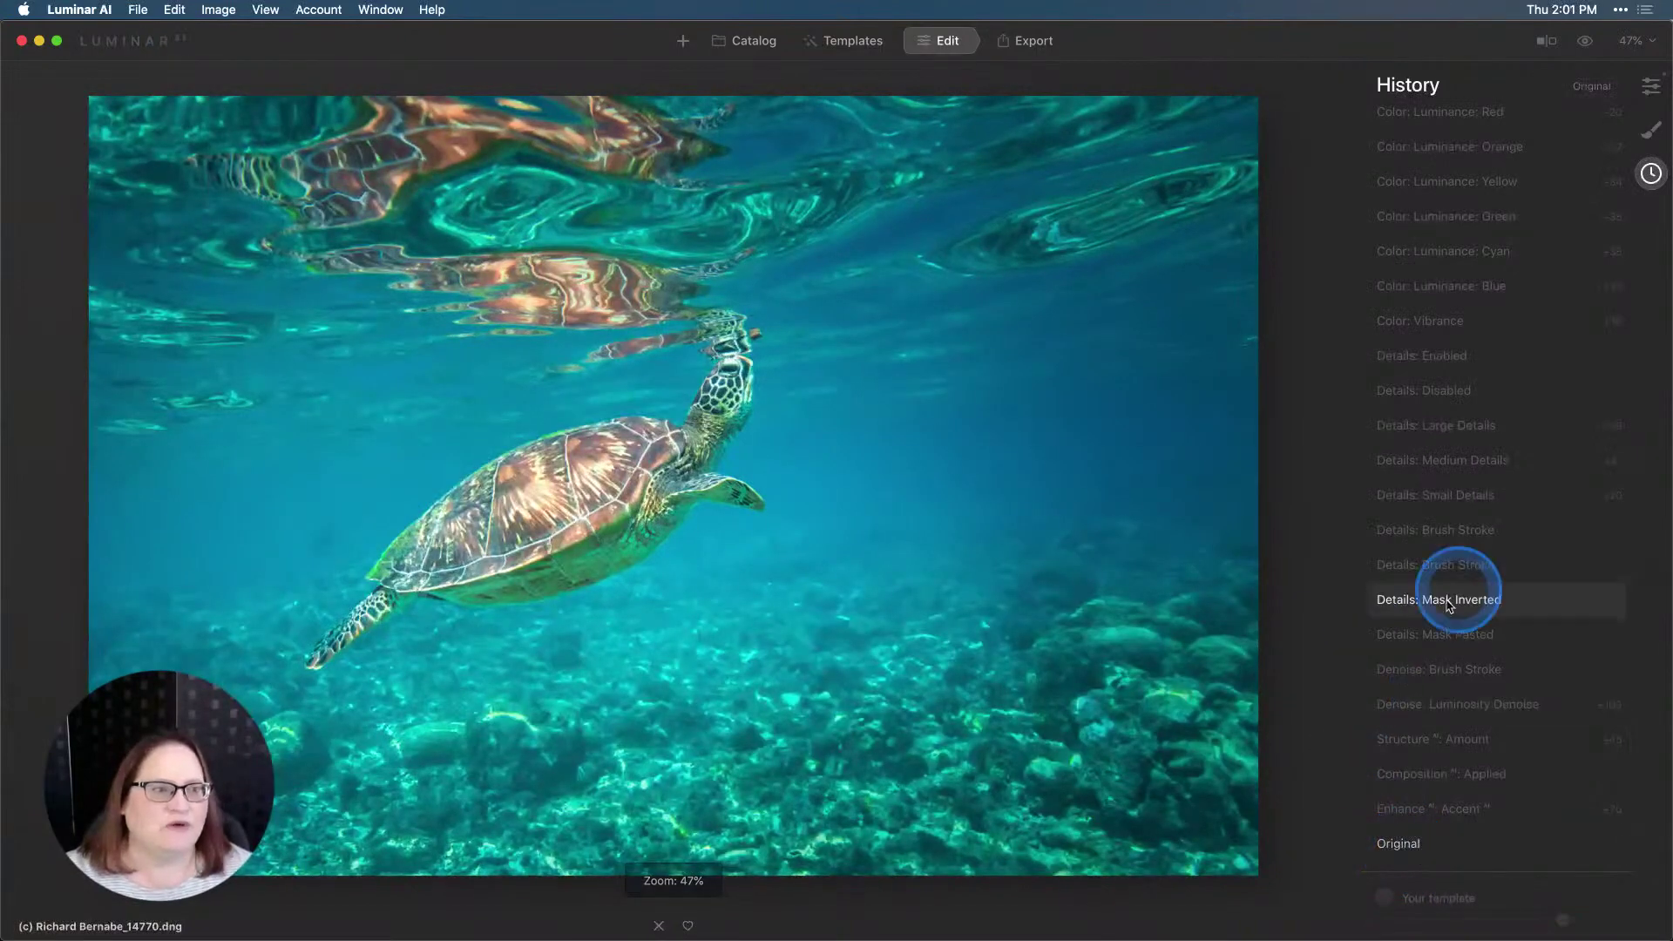
left_click(1586, 287)
left_click(1585, 217)
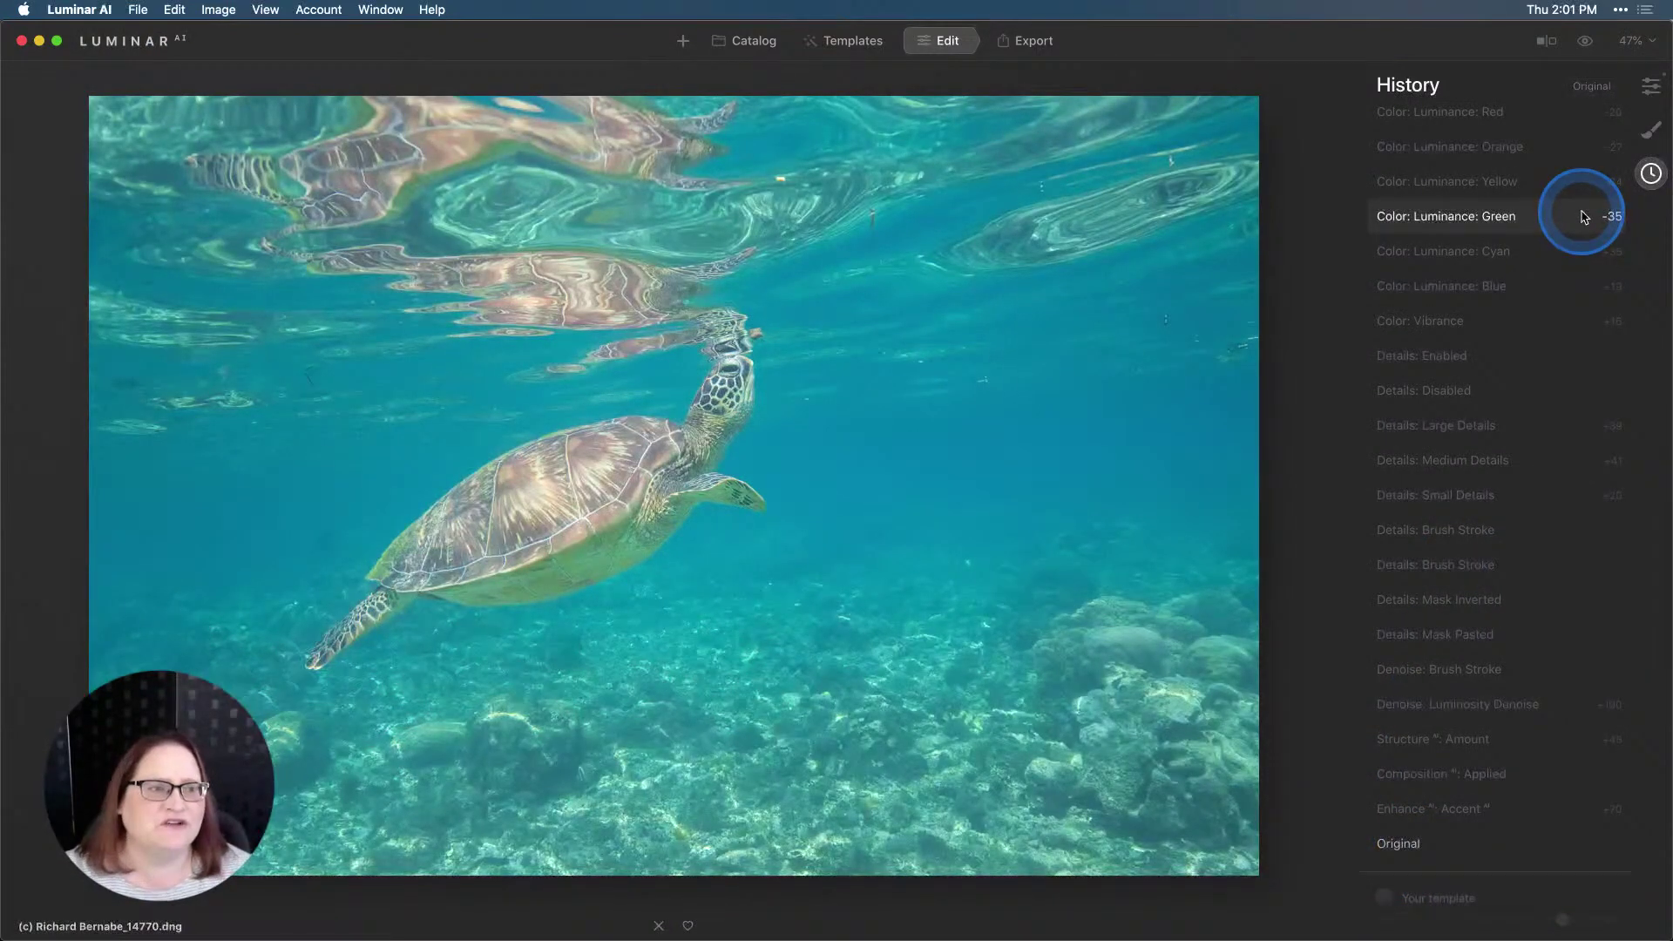
Set the Enhance AI Accent to 75 and compare the photo with the tool disabled and enabled.
left_click(1654, 86)
left_click(1408, 162)
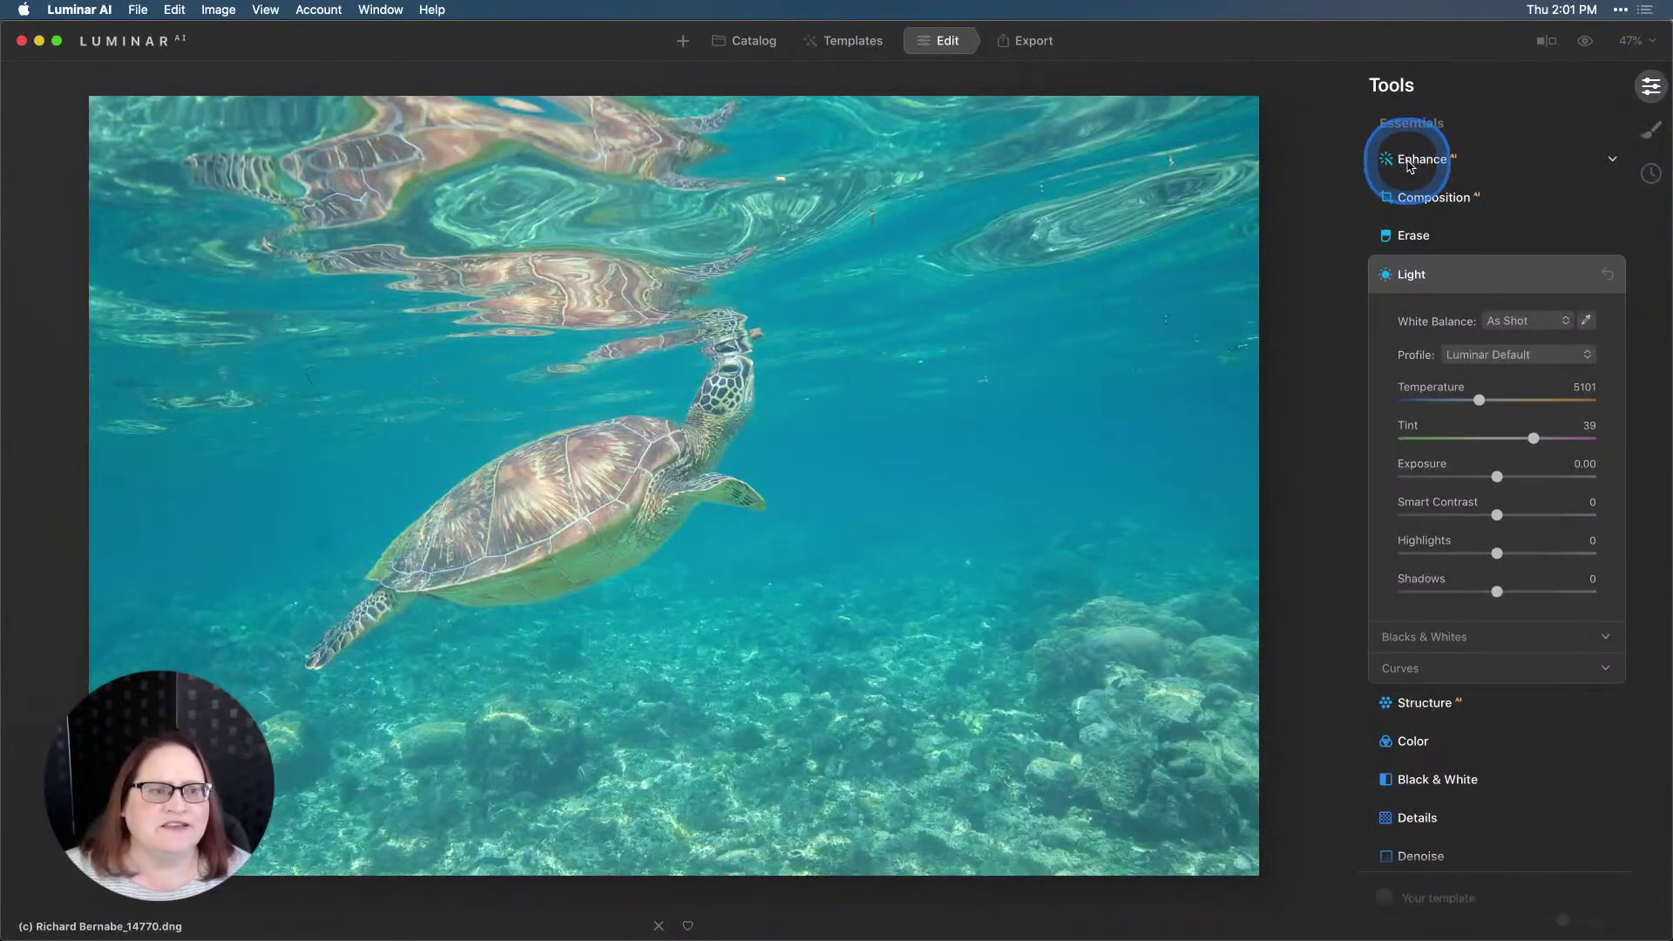
left_click_drag(1403, 217, 1546, 214)
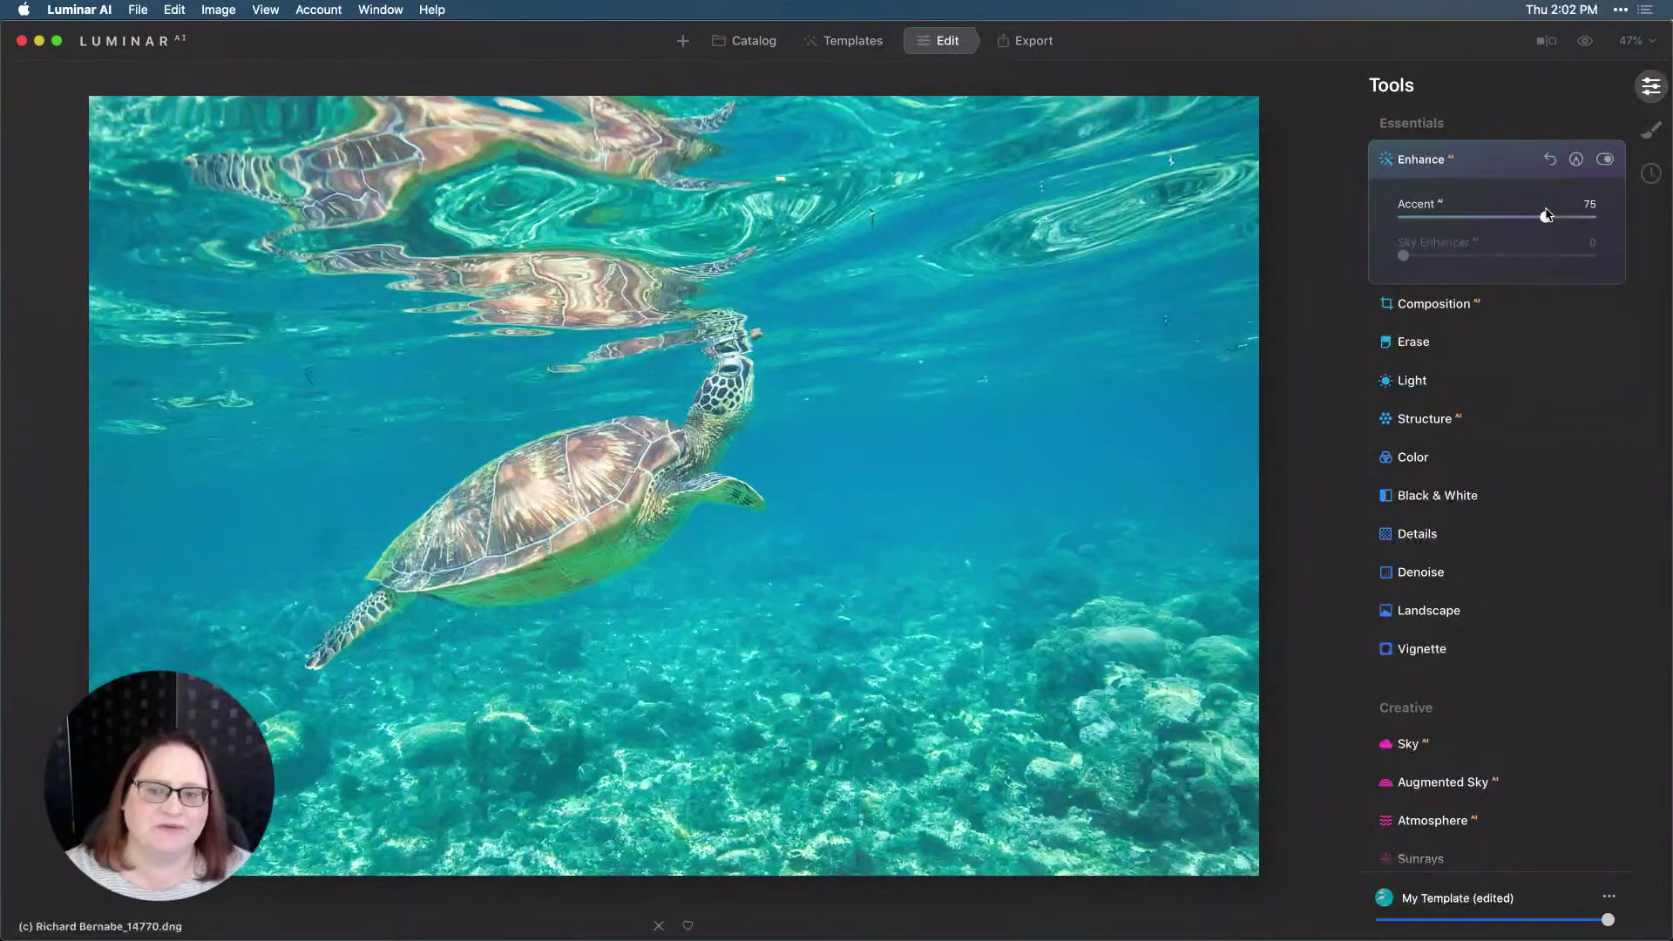
left_click(1545, 215)
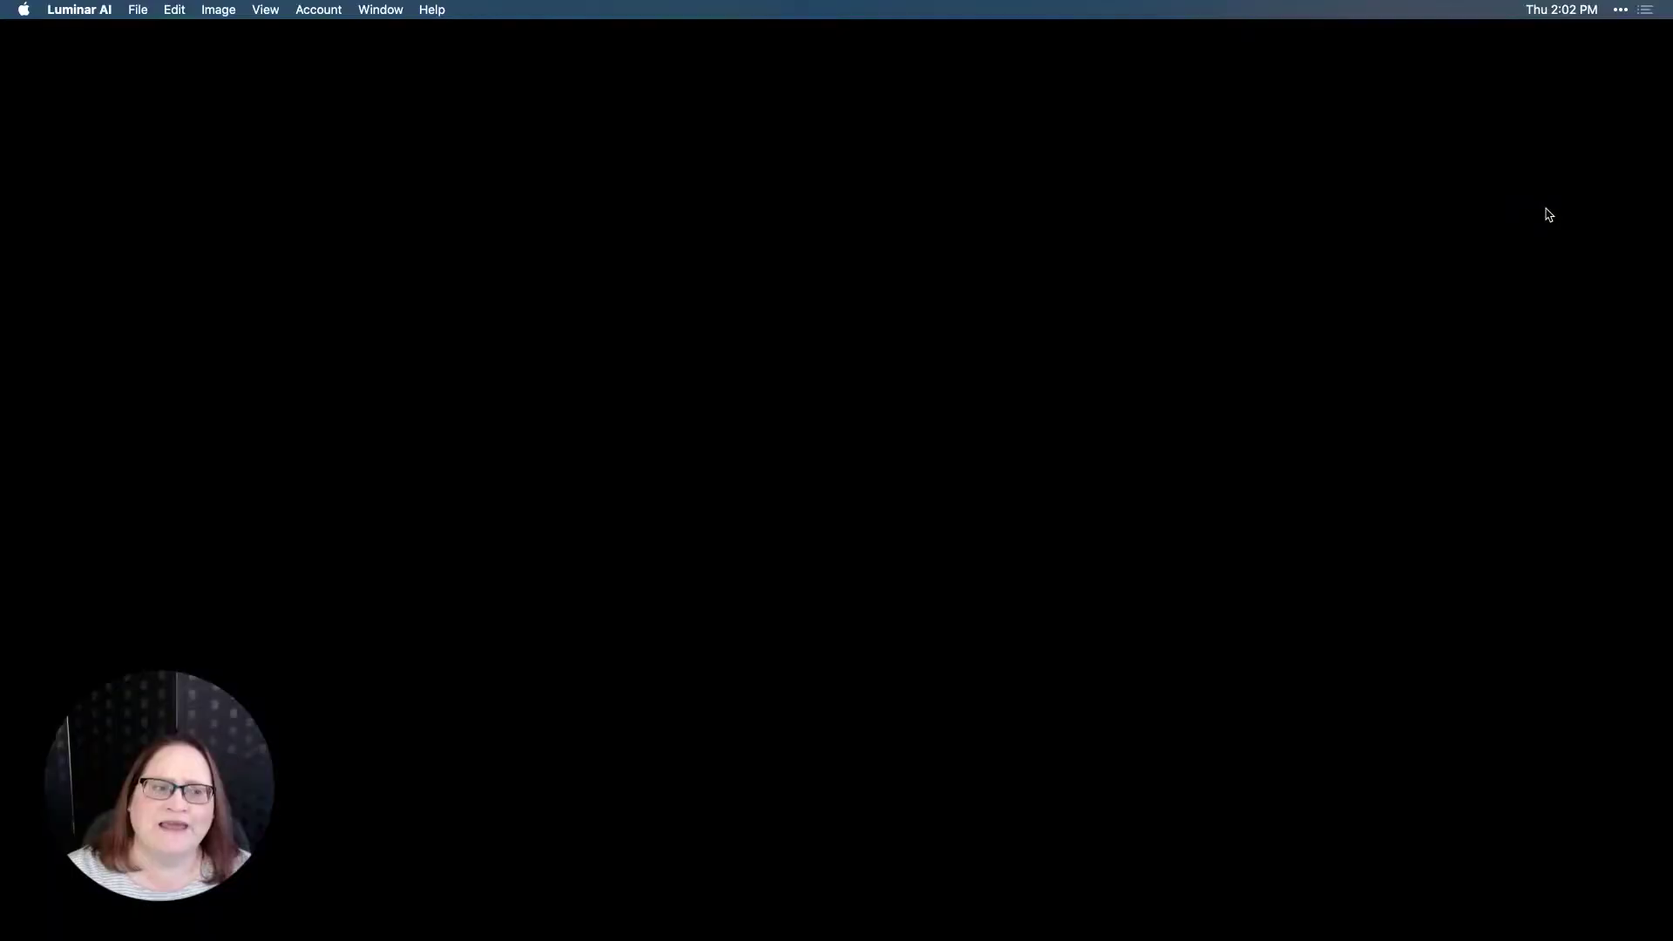
left_click(1545, 221)
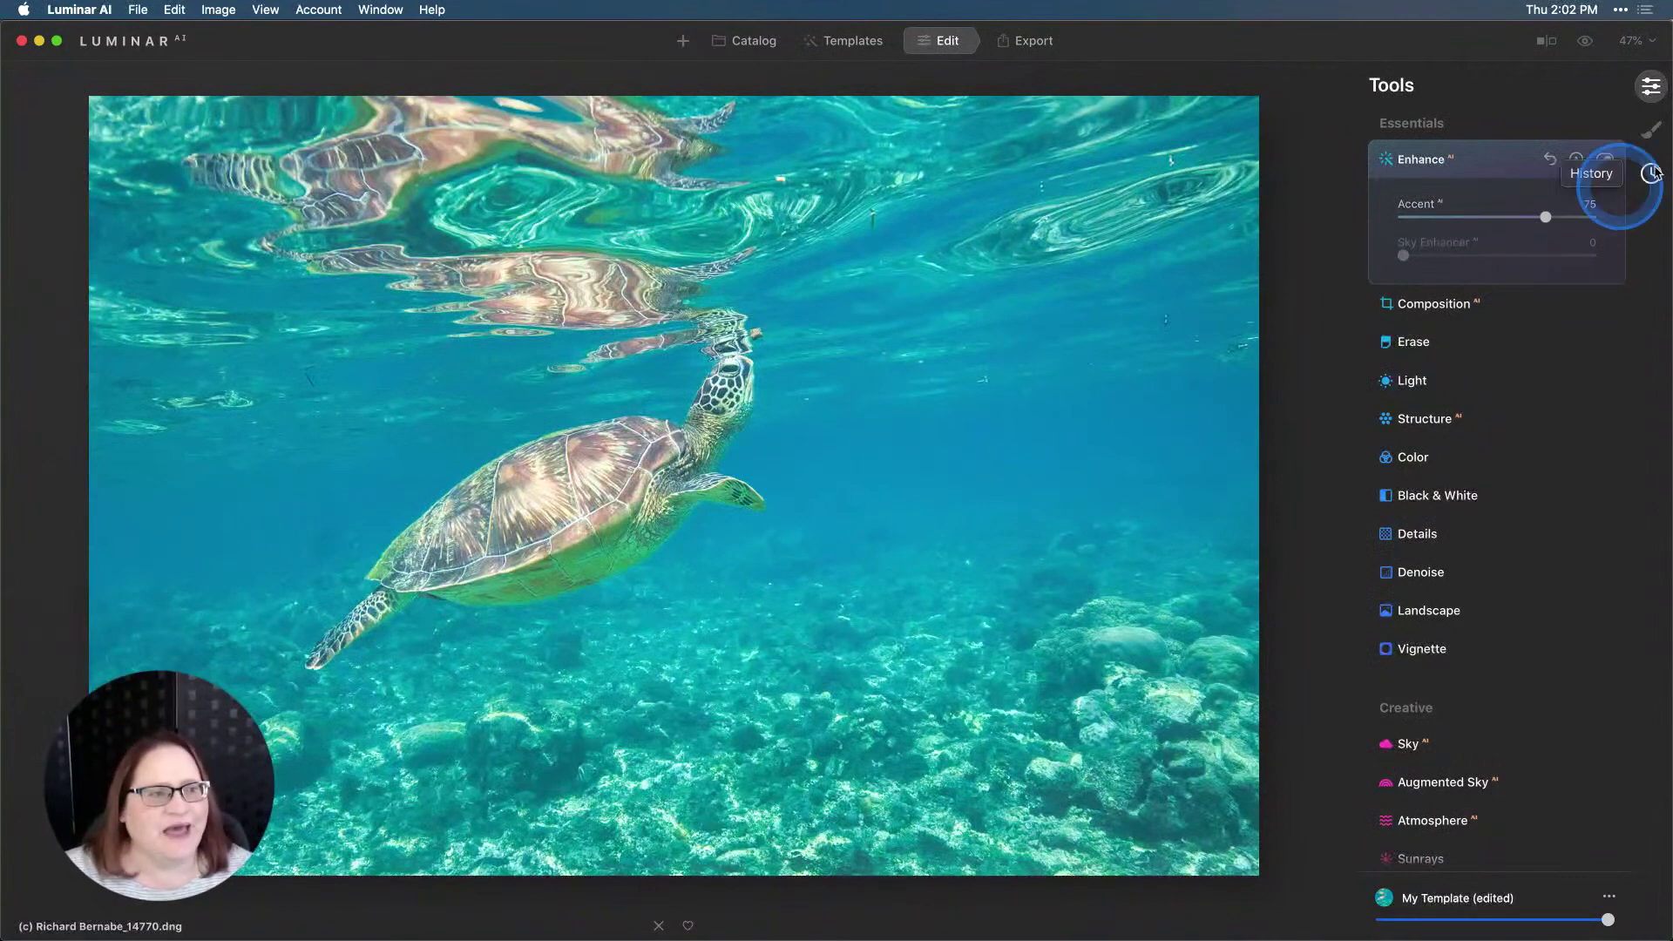
left_click(1605, 160)
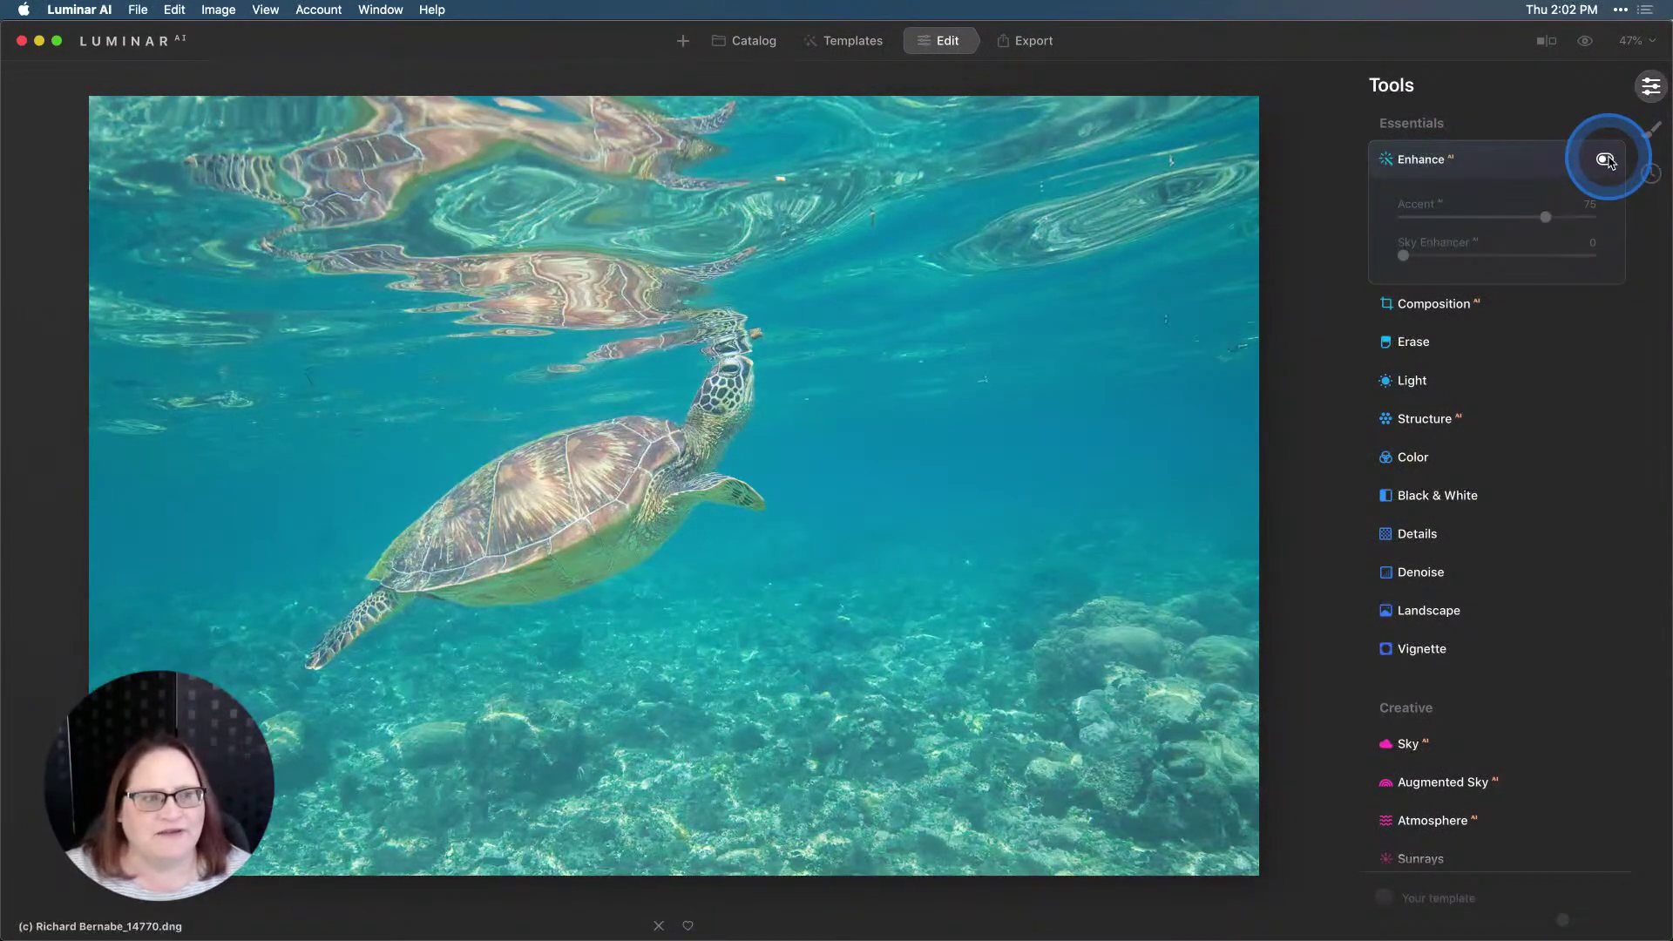
left_click(1606, 159)
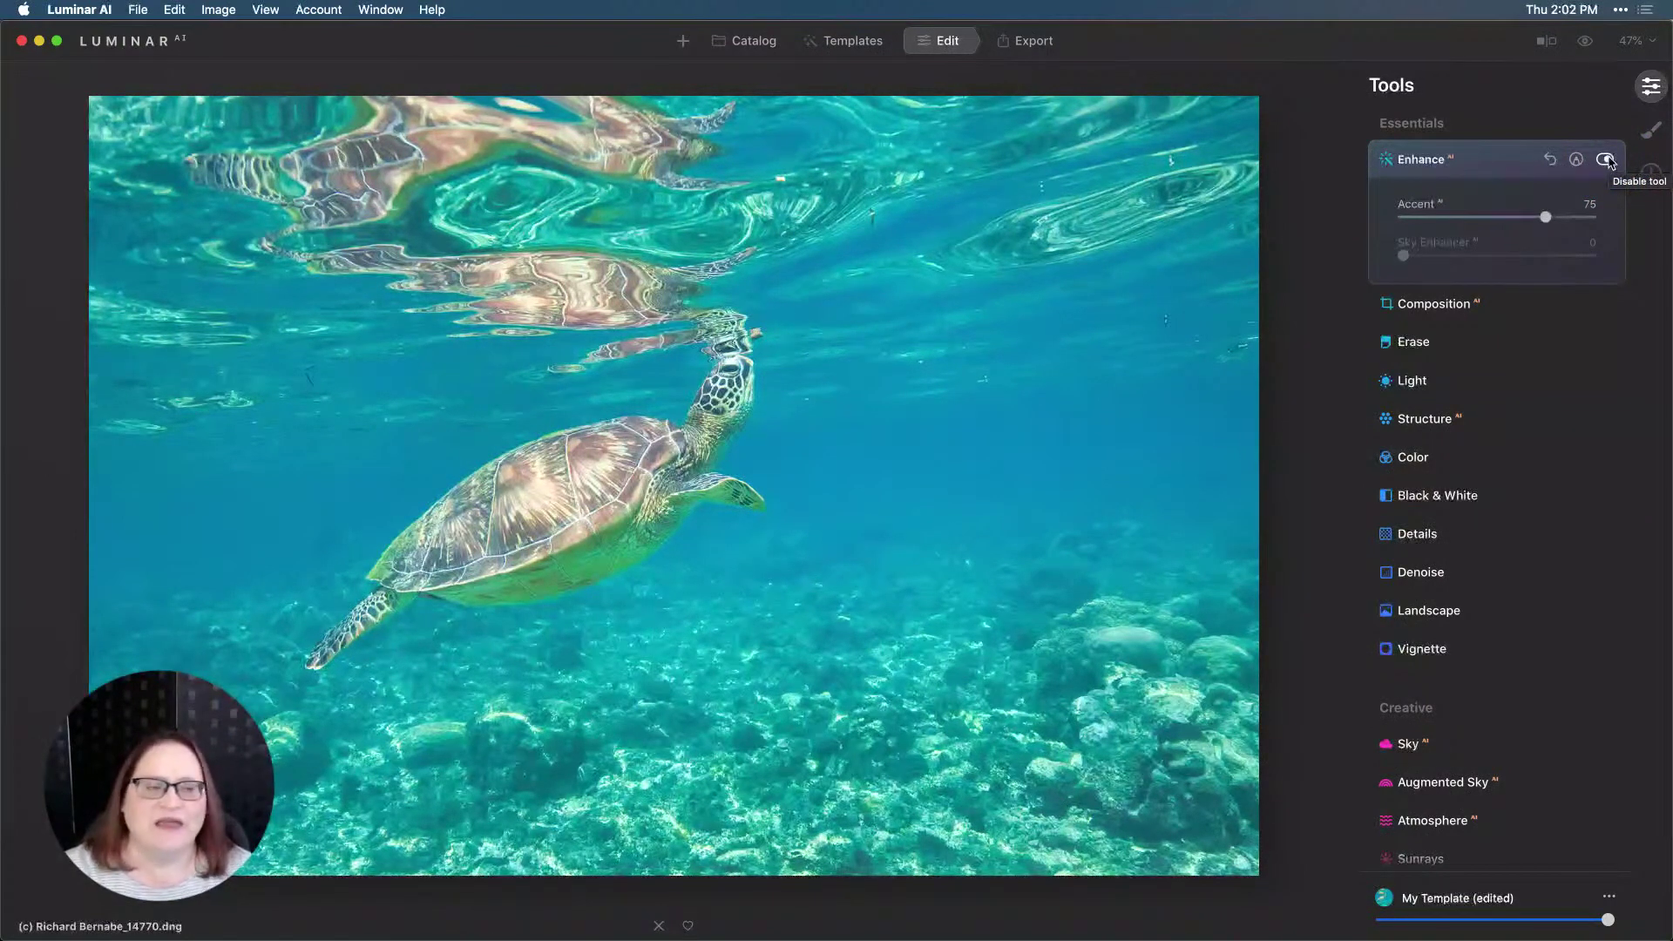
Crop with Composition AI, tightening the suggested frame at the original ratio and repositioning the turtle inside it, and apply the crop.
left_click(1464, 305)
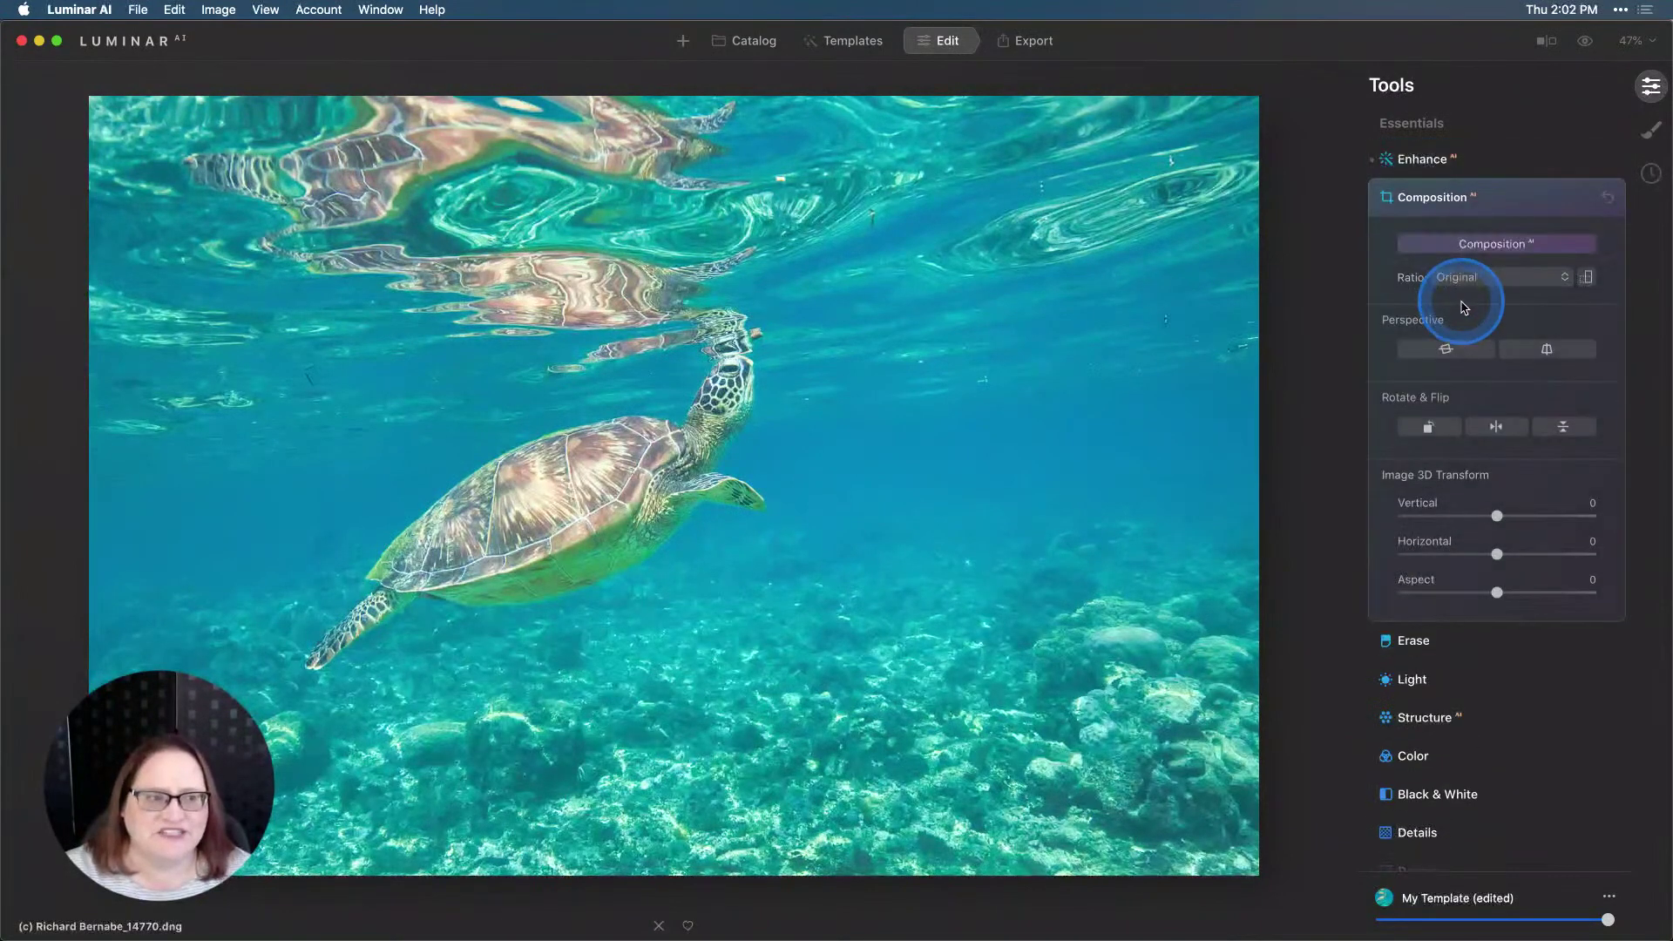
left_click(1505, 247)
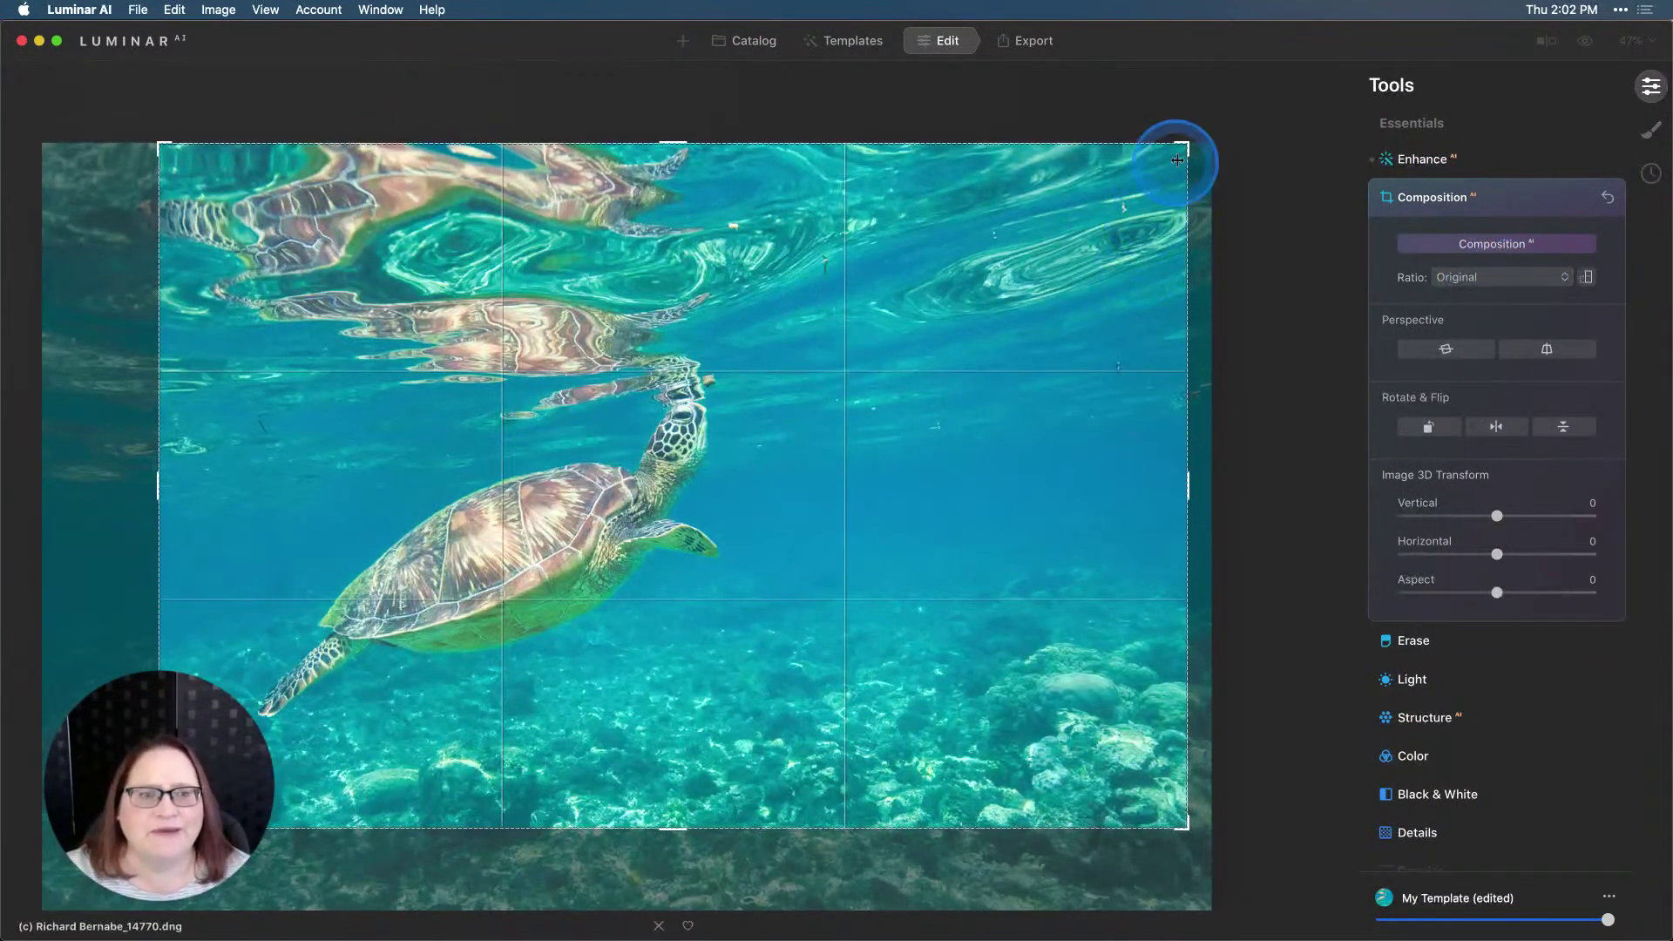
left_click_drag(1169, 156, 1151, 166)
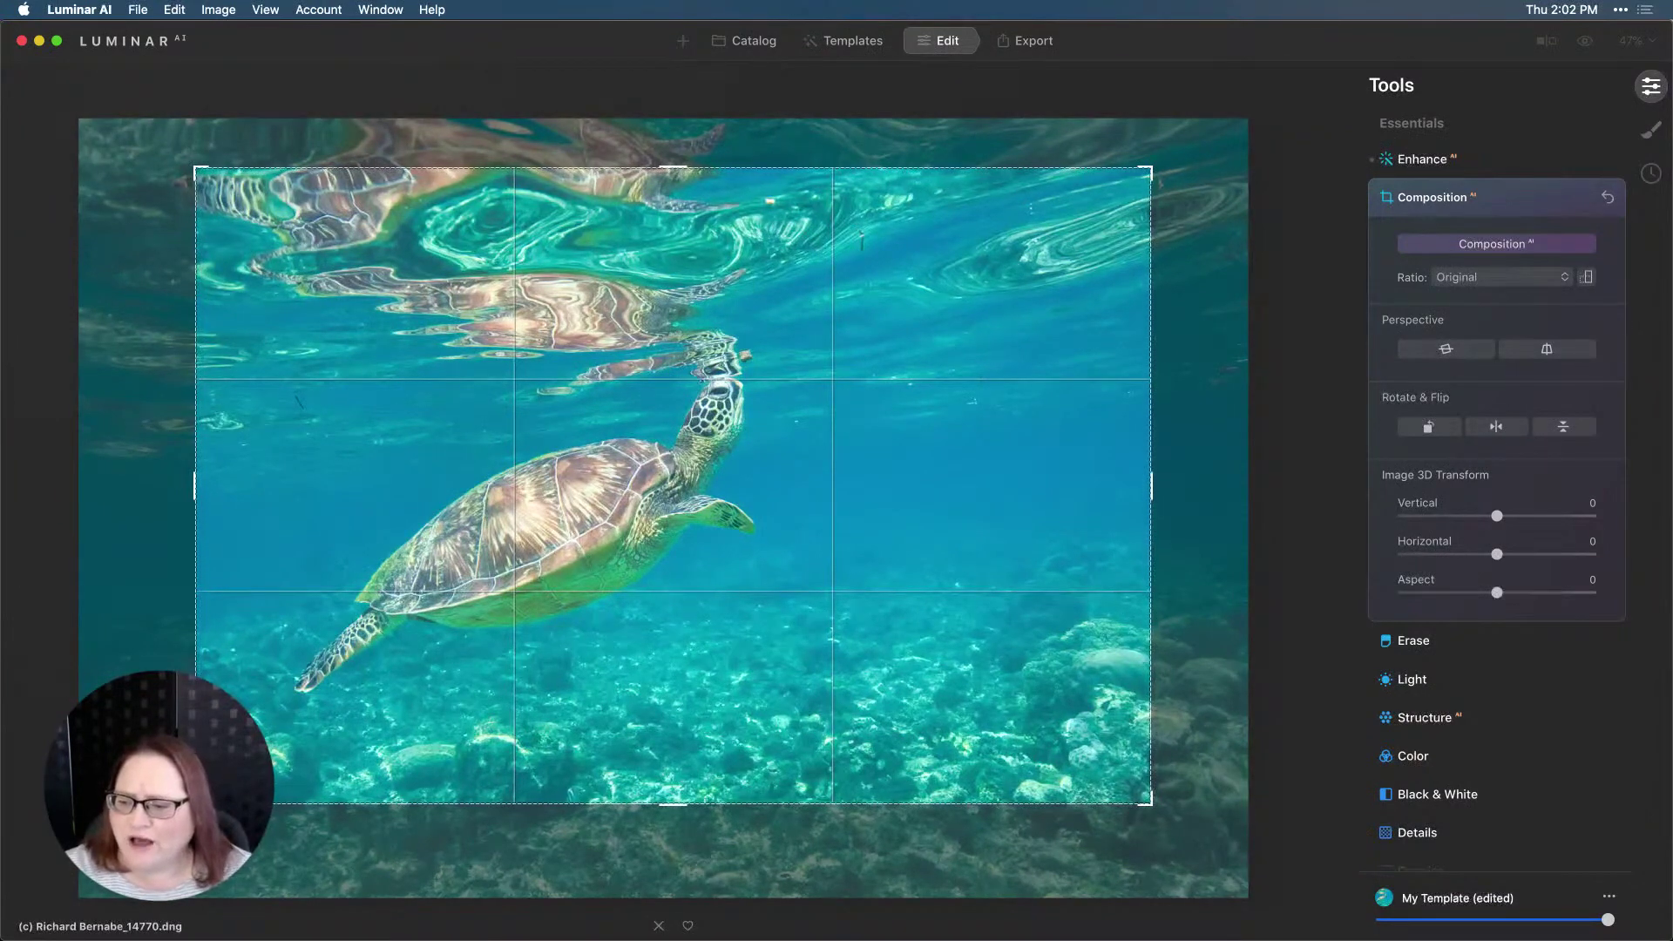
left_click(523, 453)
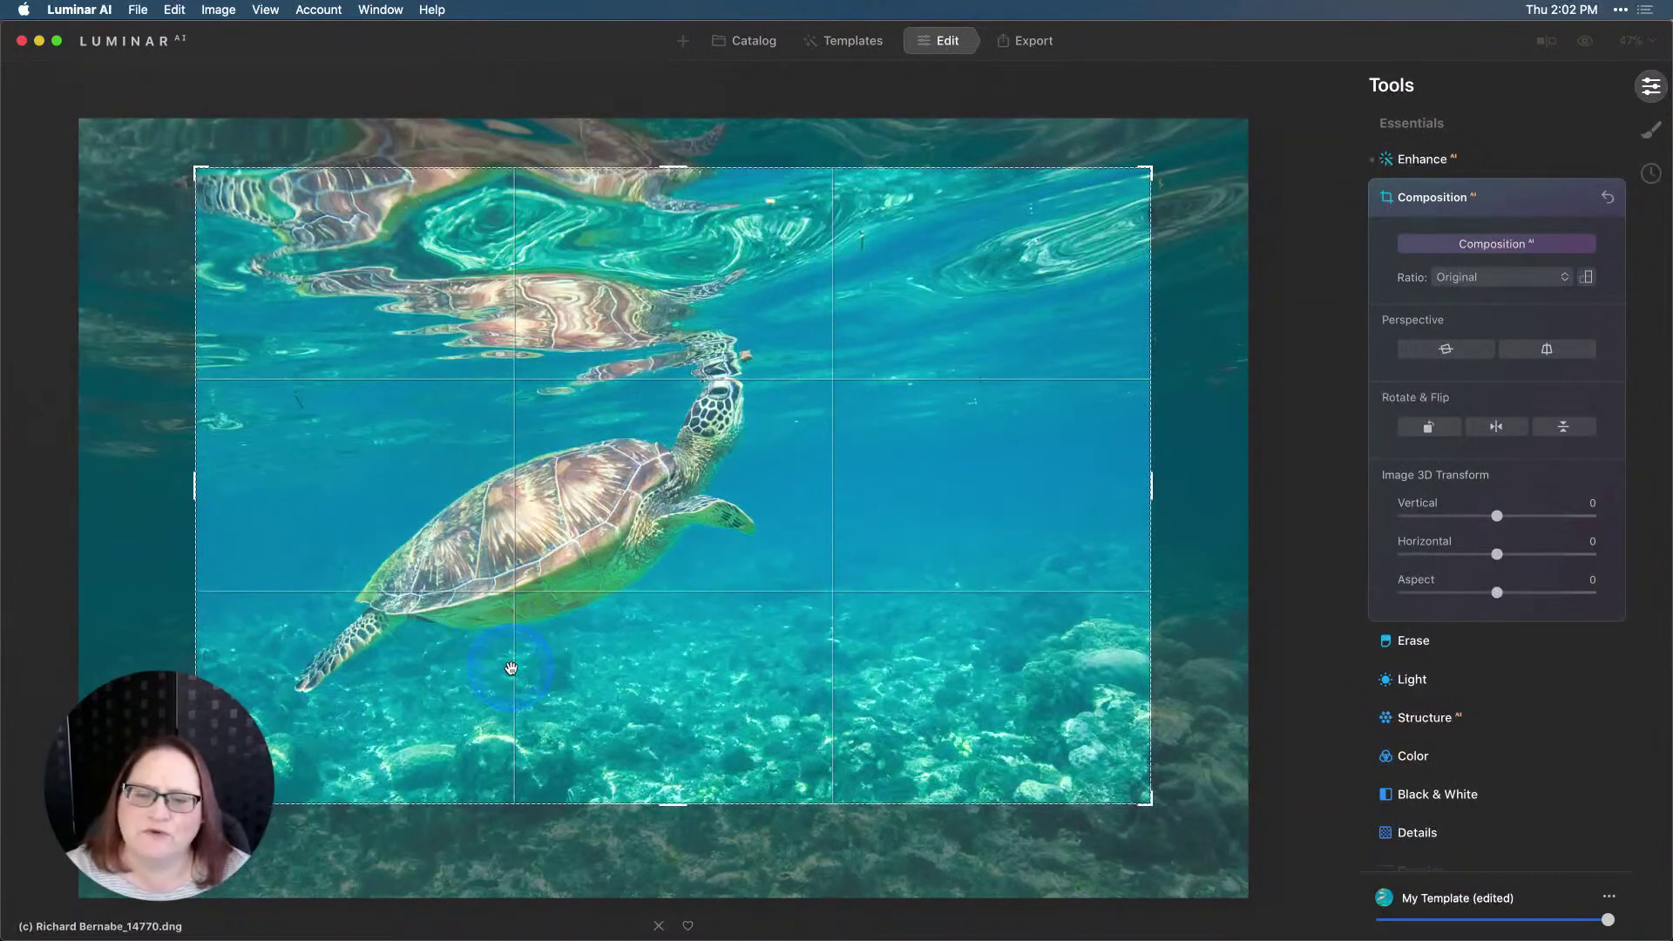
left_click(678, 478)
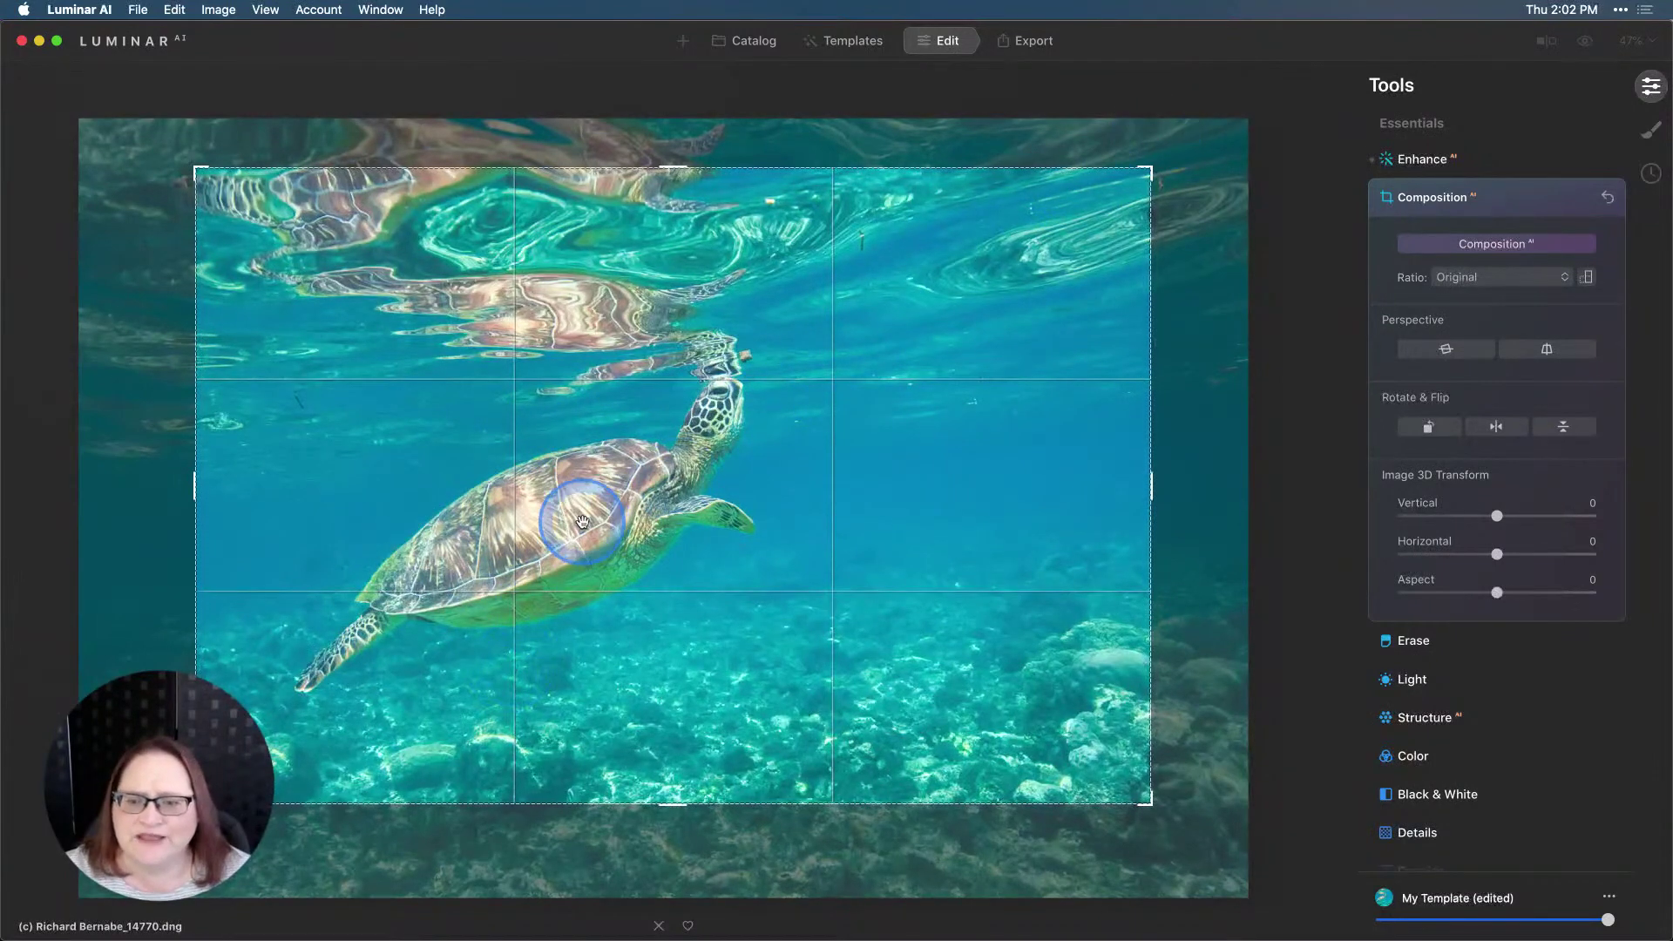
left_click_drag(561, 505, 571, 540)
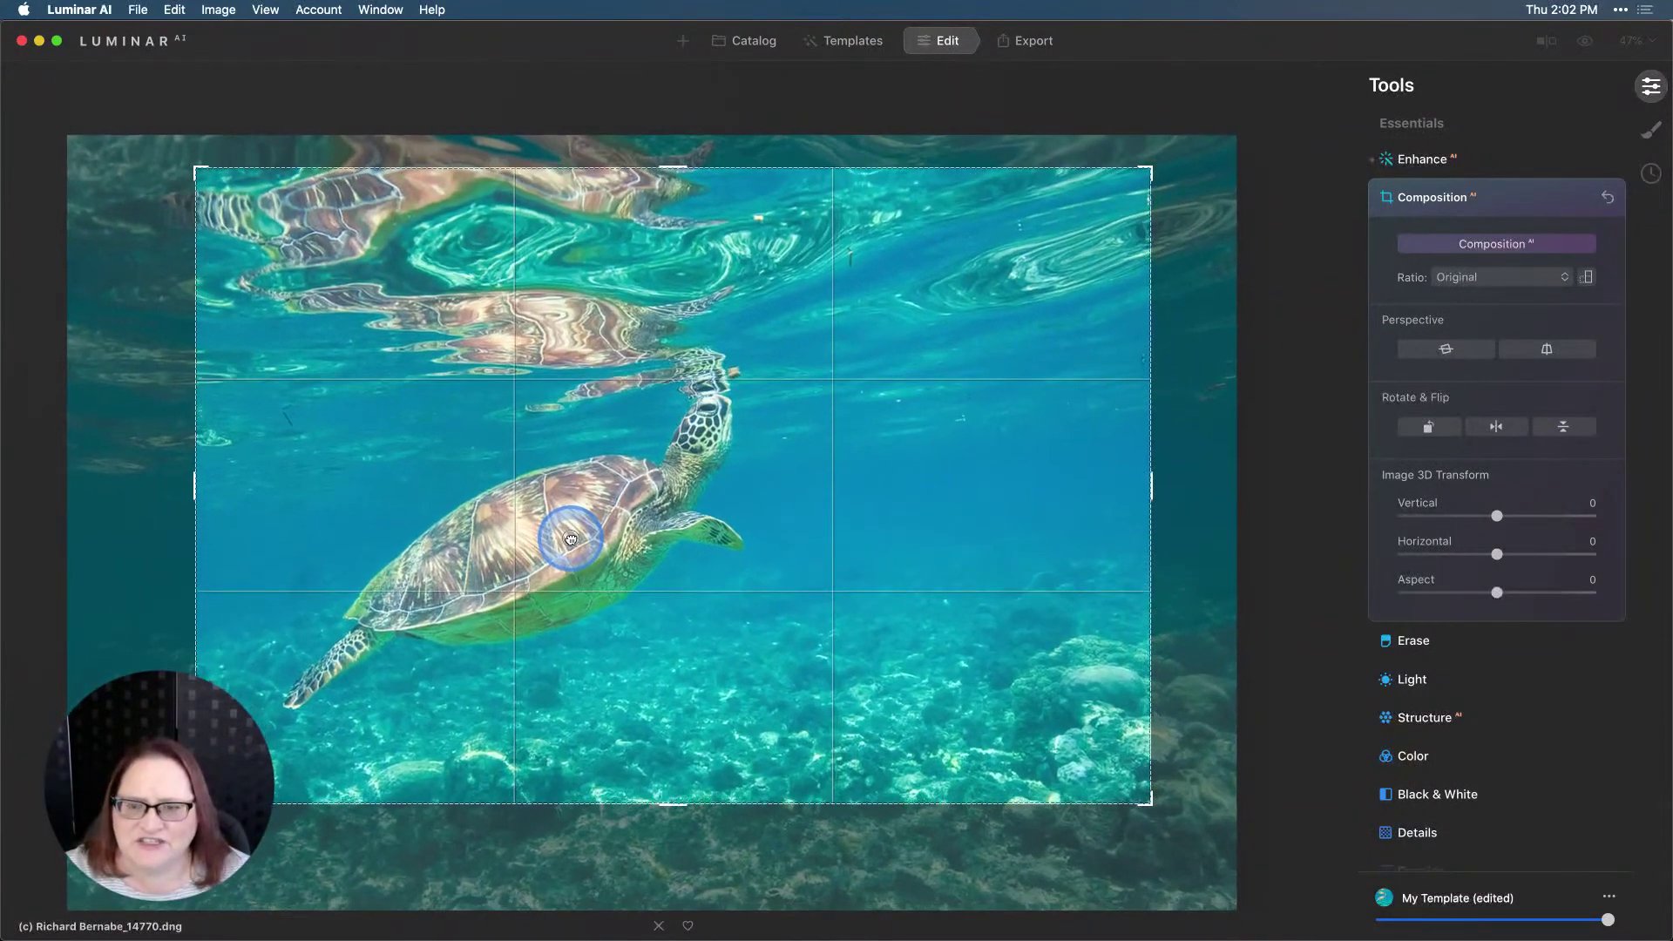
left_click(829, 738)
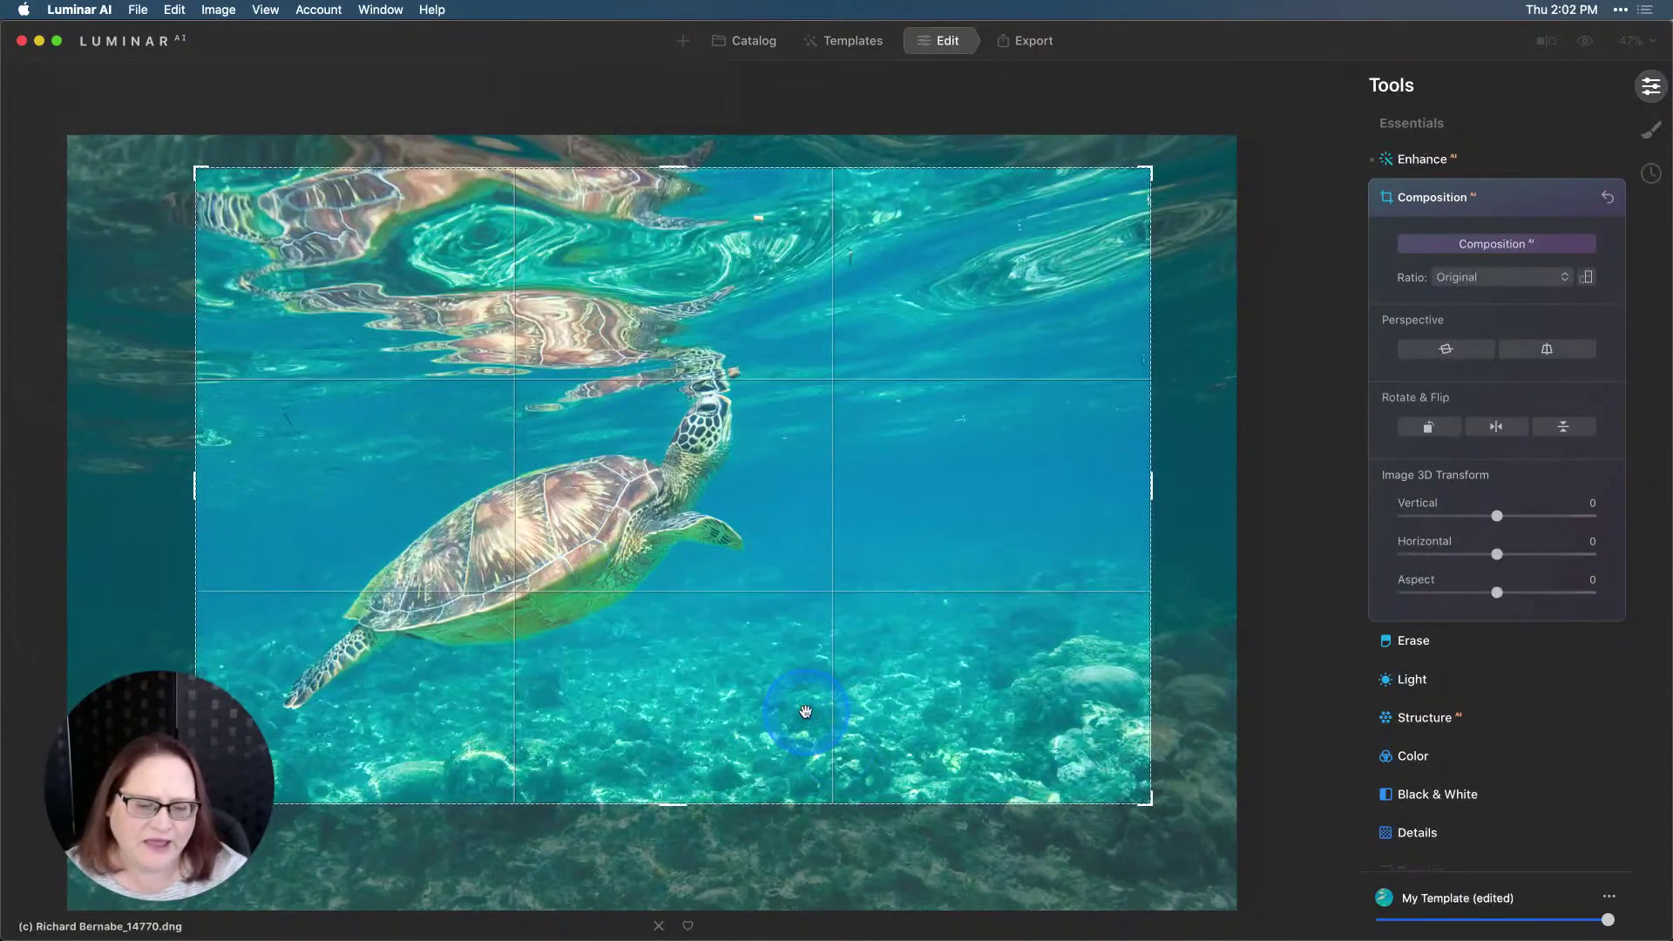
double_click(805, 712)
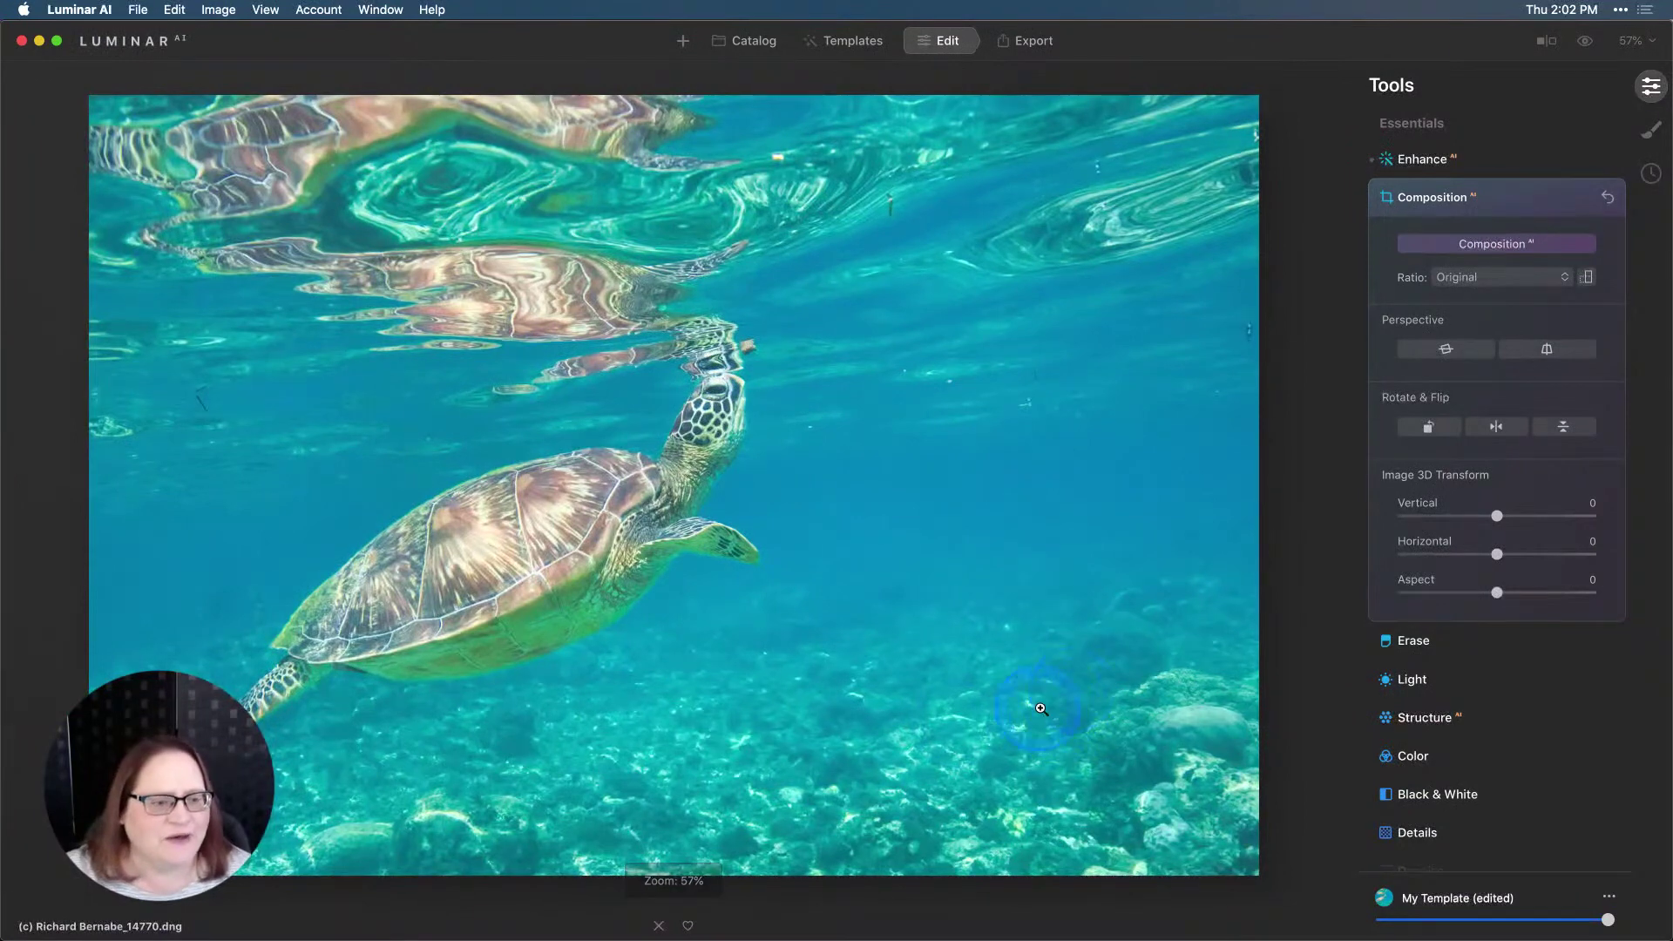
Set the Structure AI Amount to 59 and compare the photo with the tool disabled and enabled.
scroll(1415, 549, "down", 3)
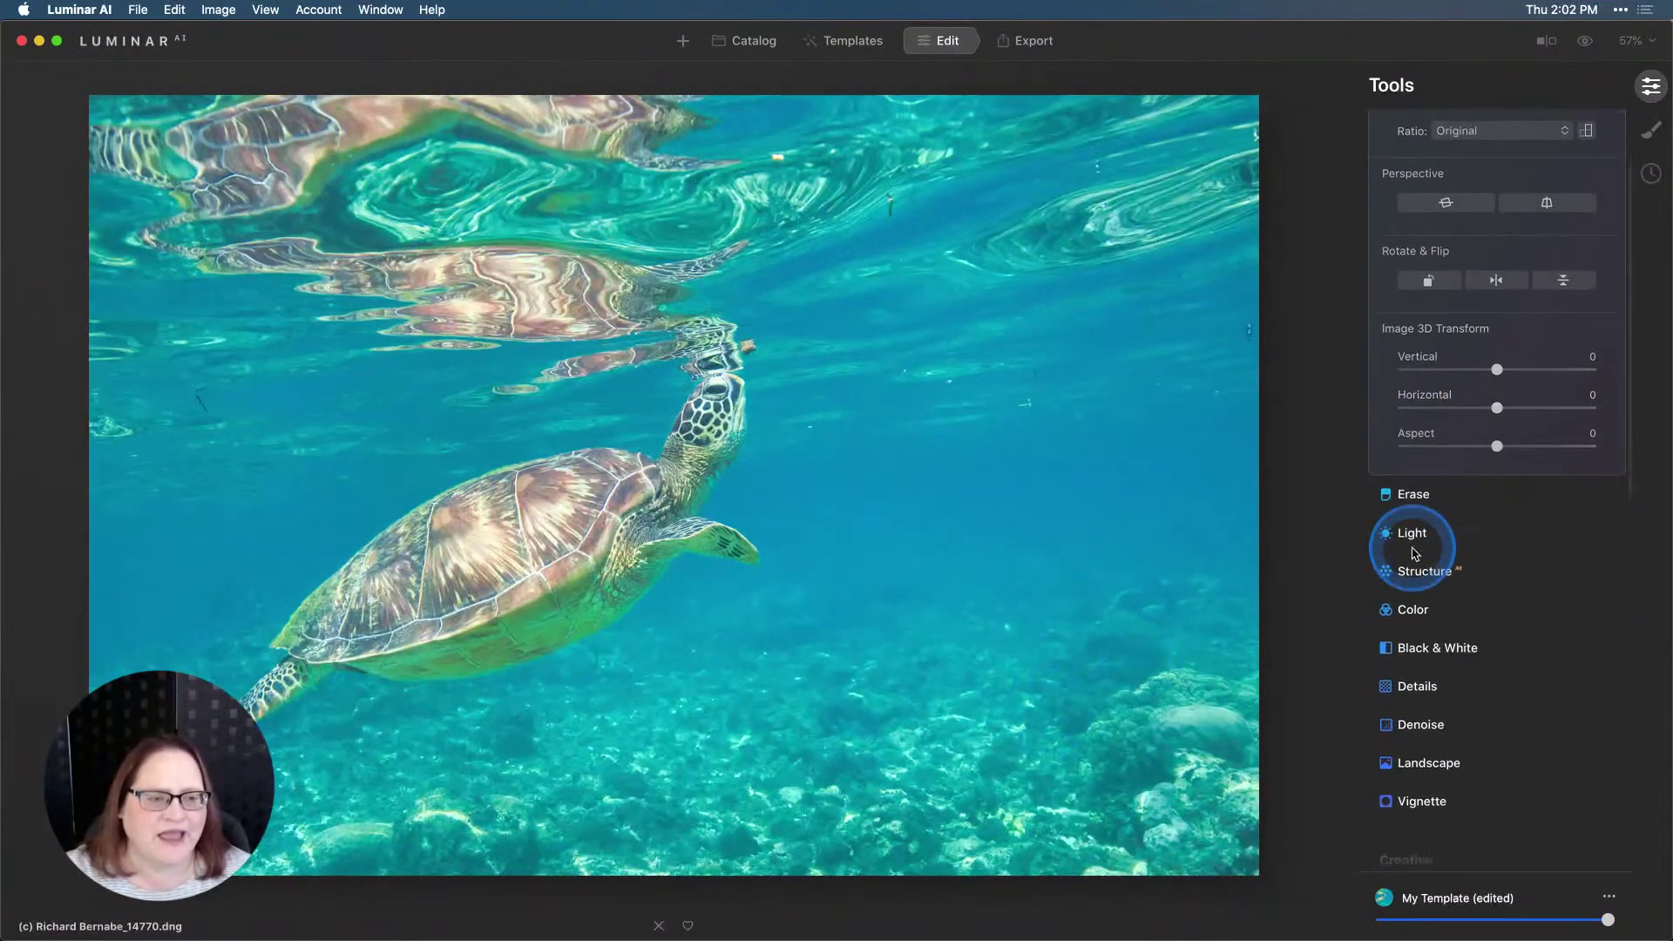
left_click(1423, 557)
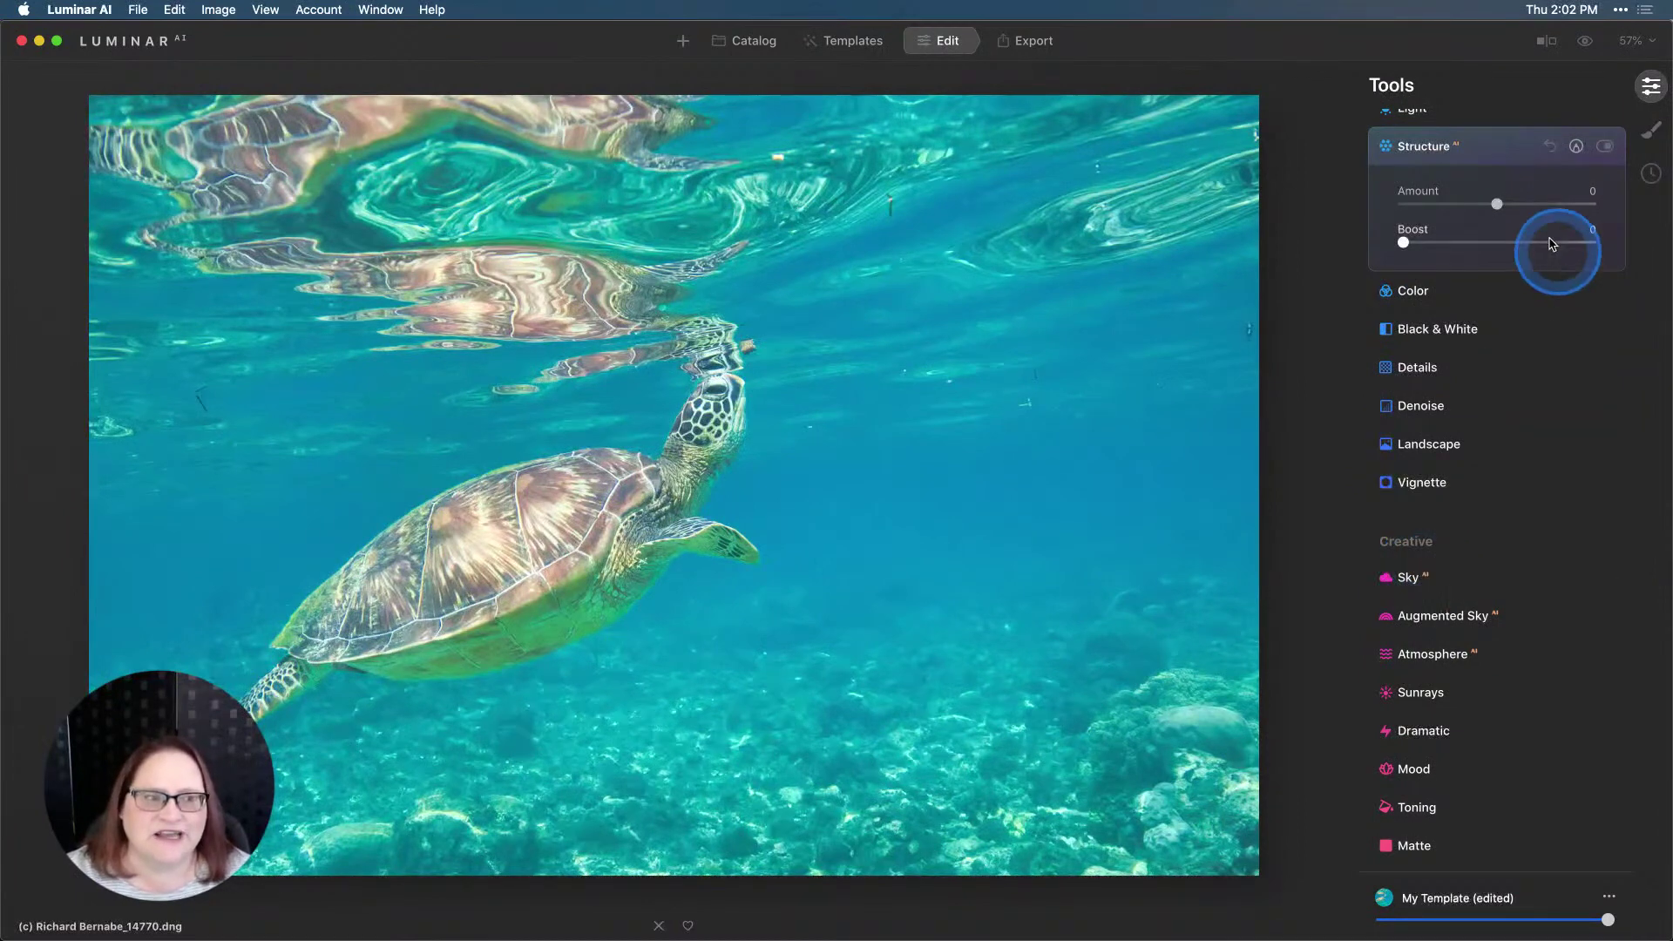
left_click_drag(1498, 203, 1555, 204)
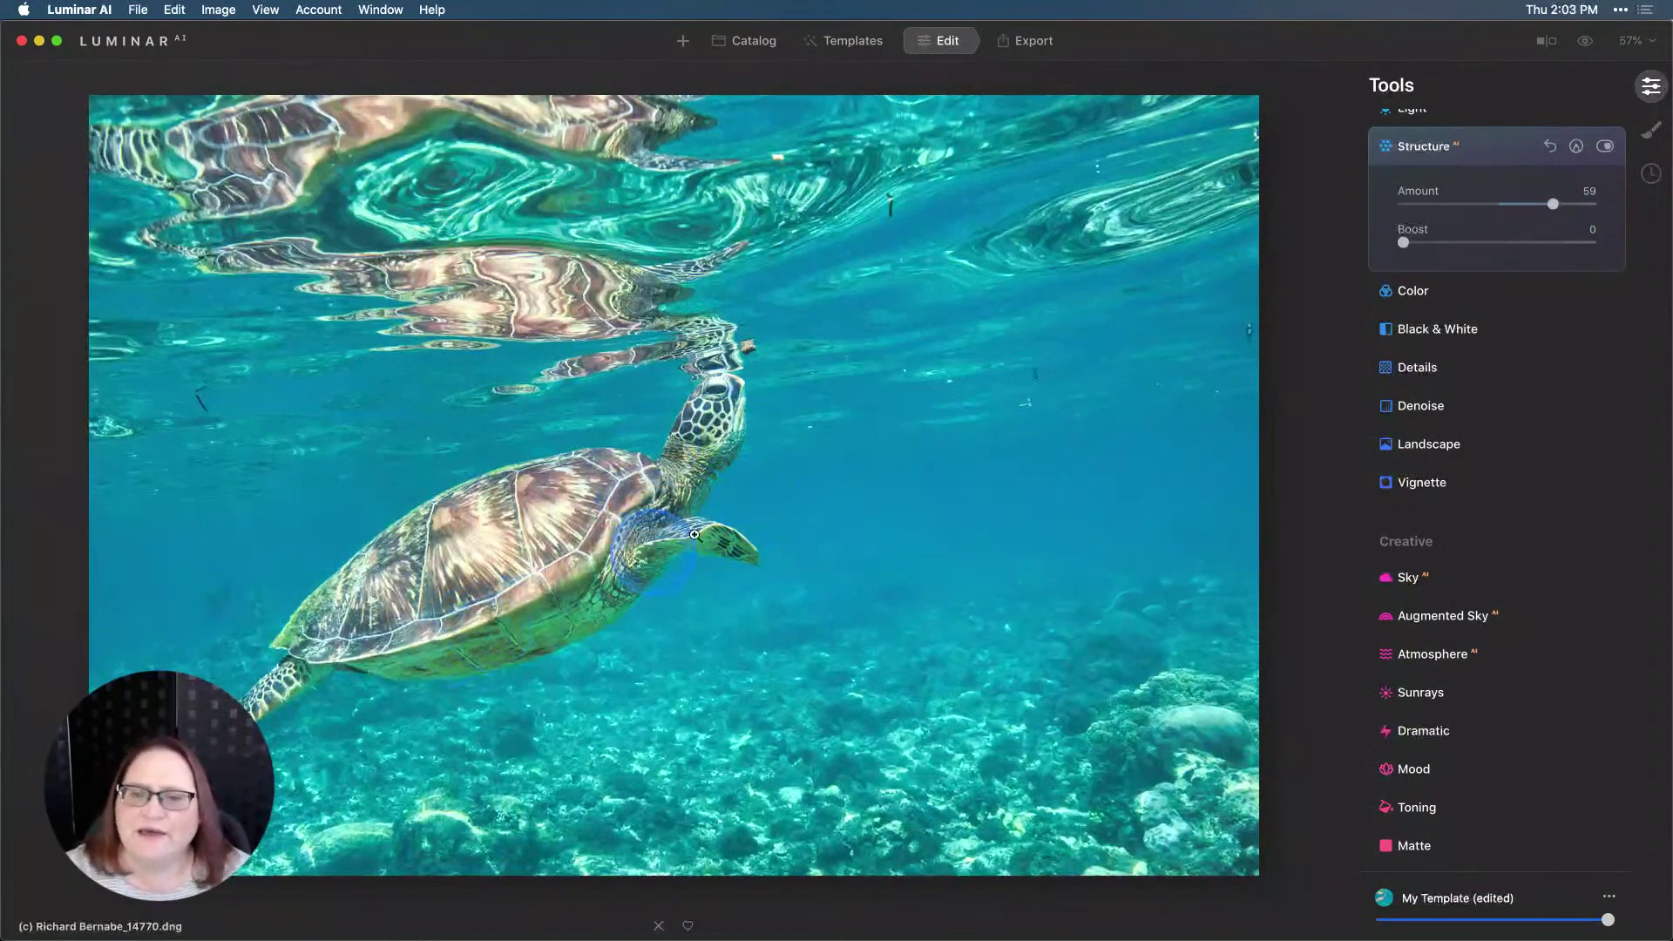
left_click(1608, 147)
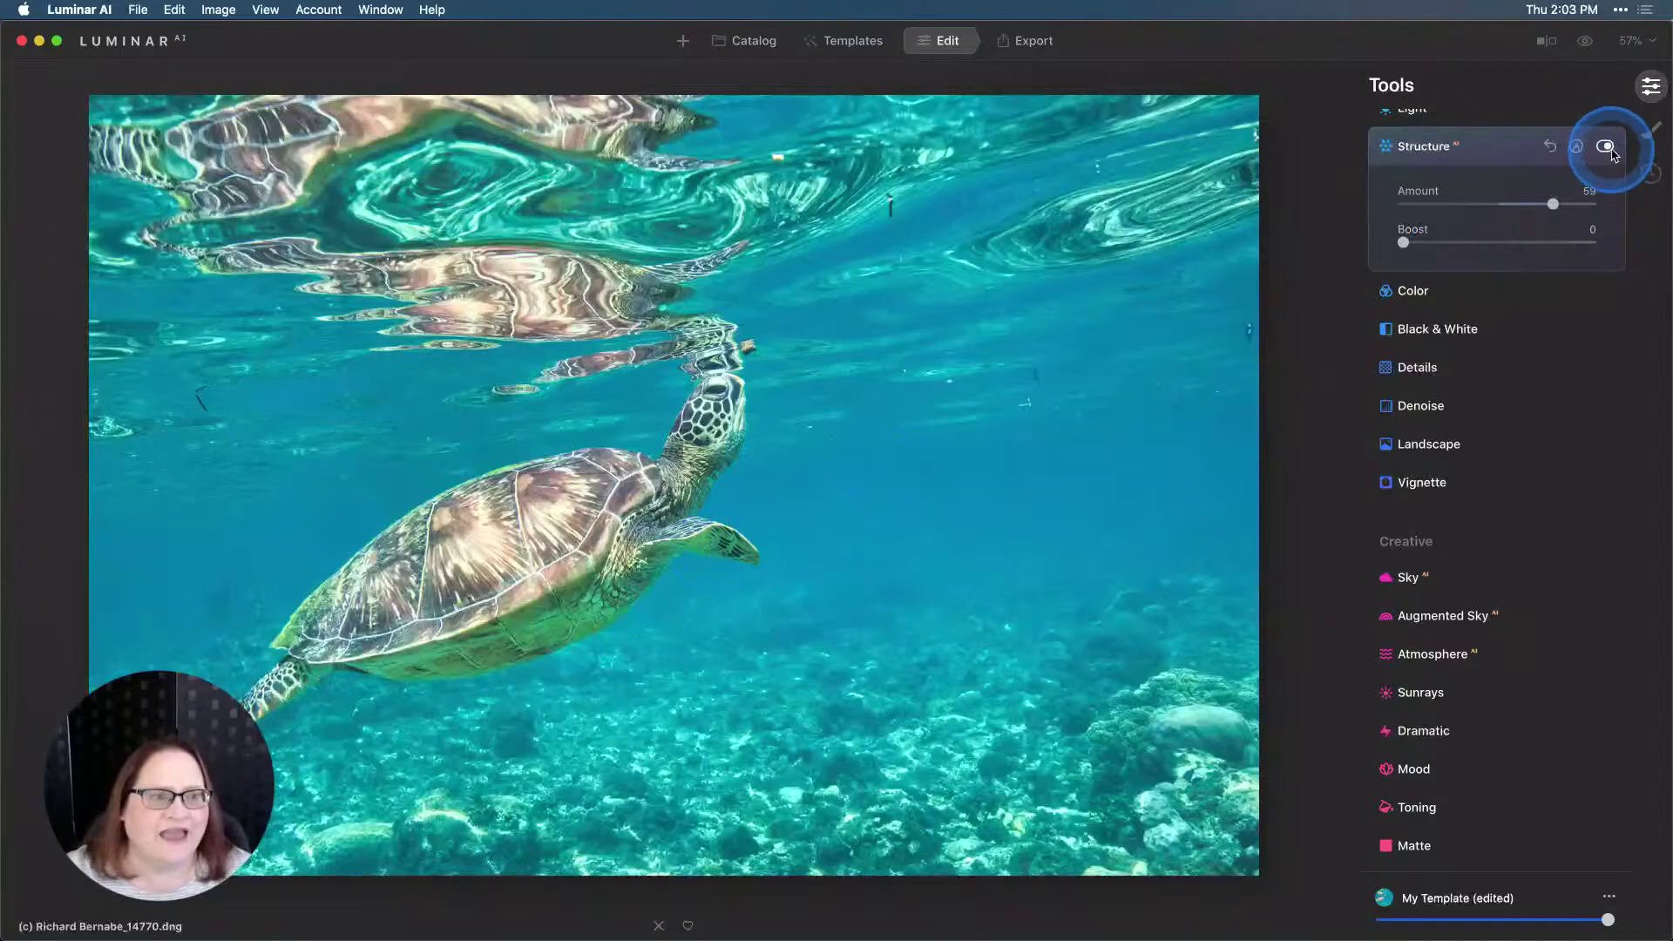
left_click(1608, 147)
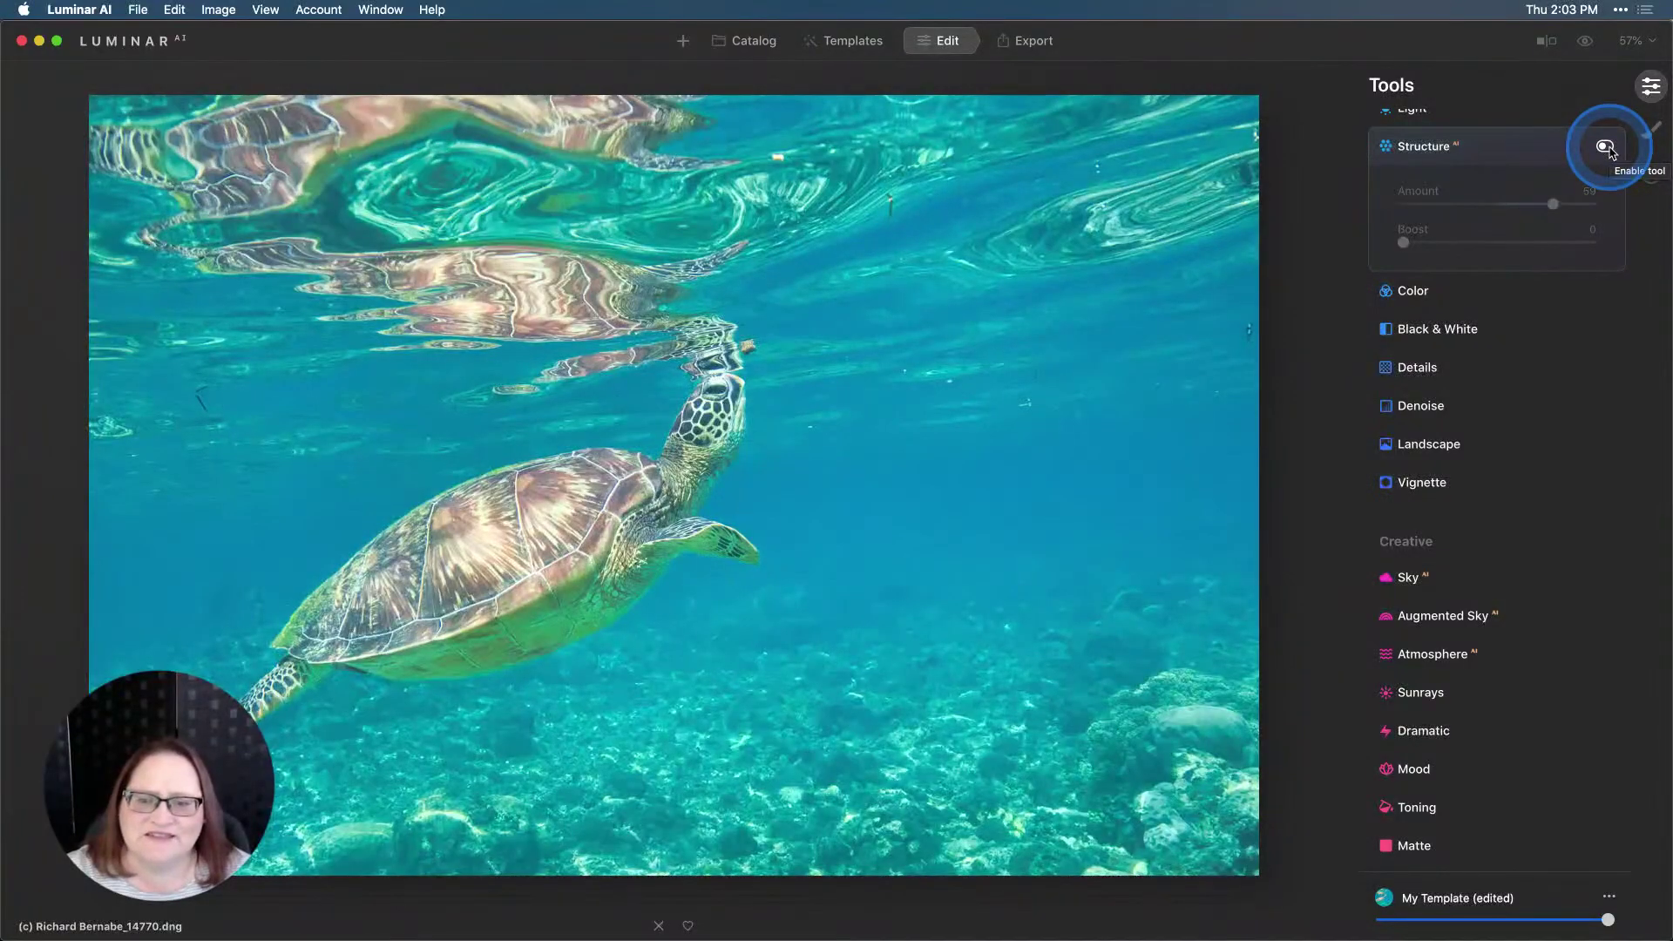
left_click(1608, 147)
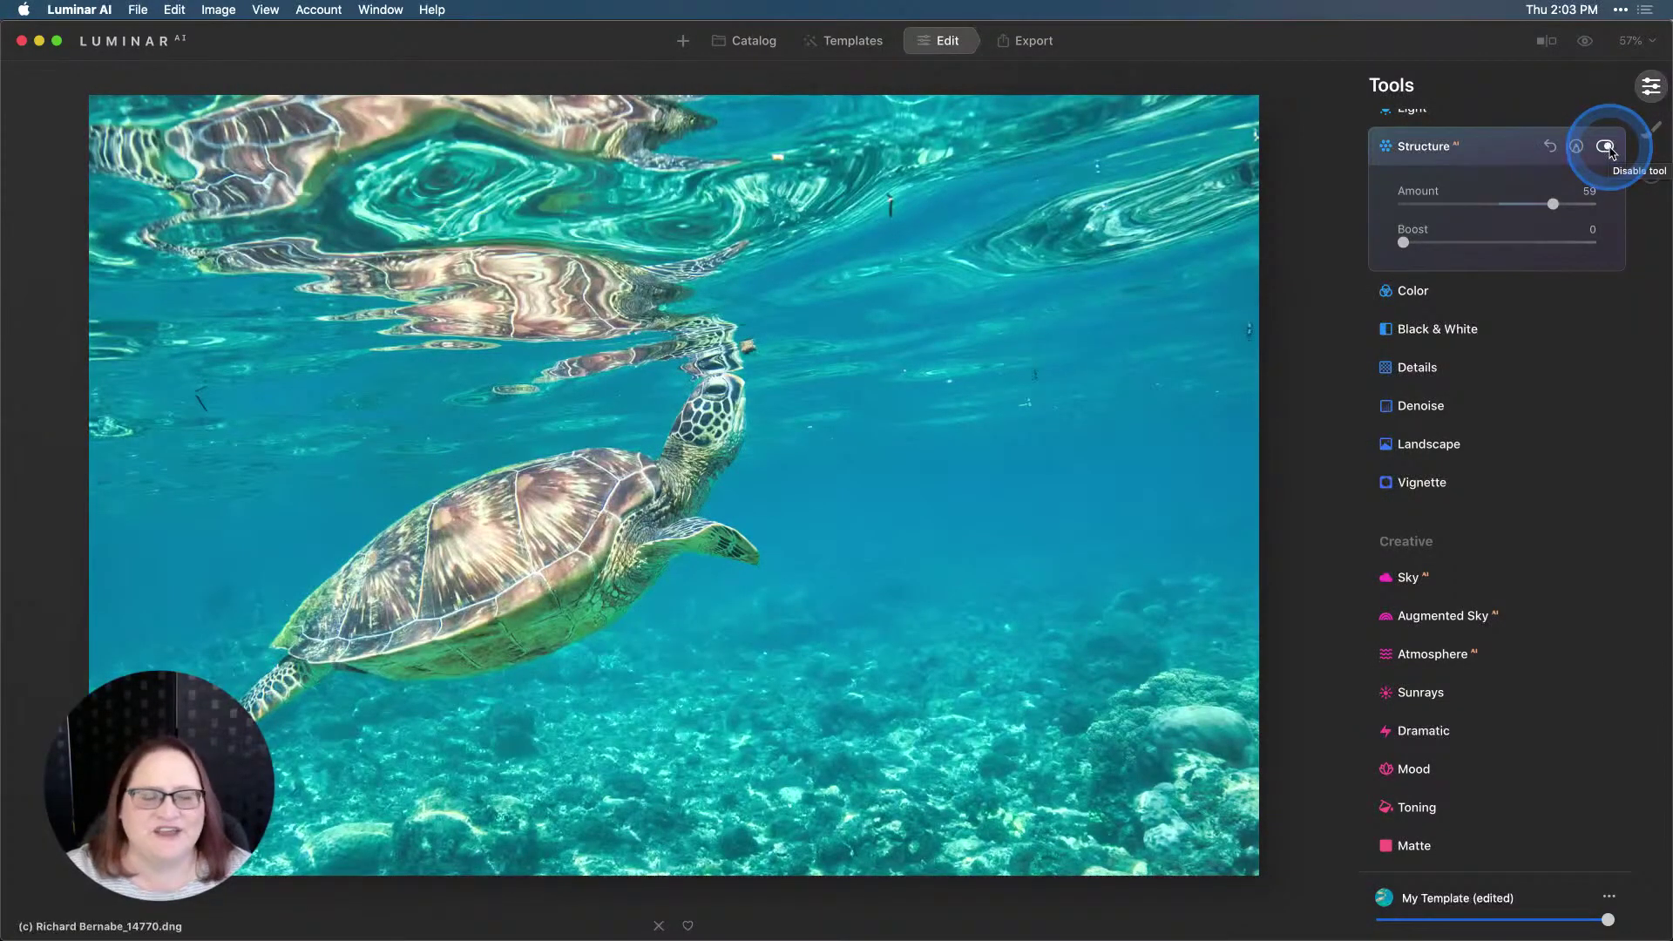
left_click(1608, 147)
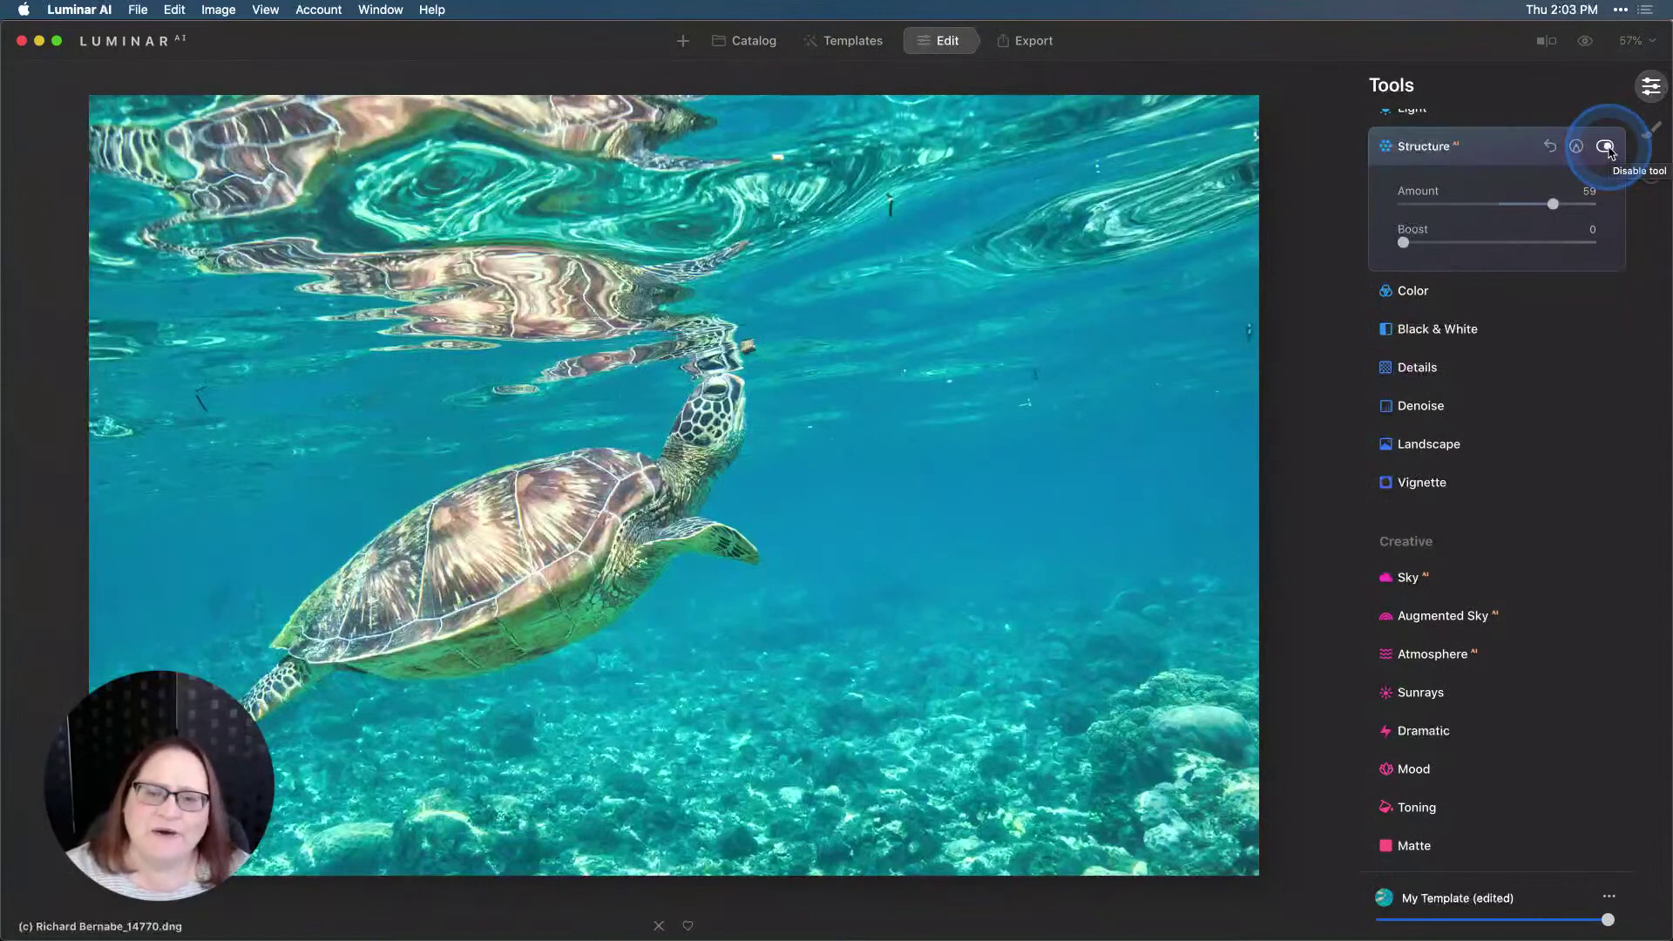
Set Luminosity Denoise to 80 and check its effect on the water and the turtle's head at 200% magnification.
left_click(1033, 452)
left_click(1642, 44)
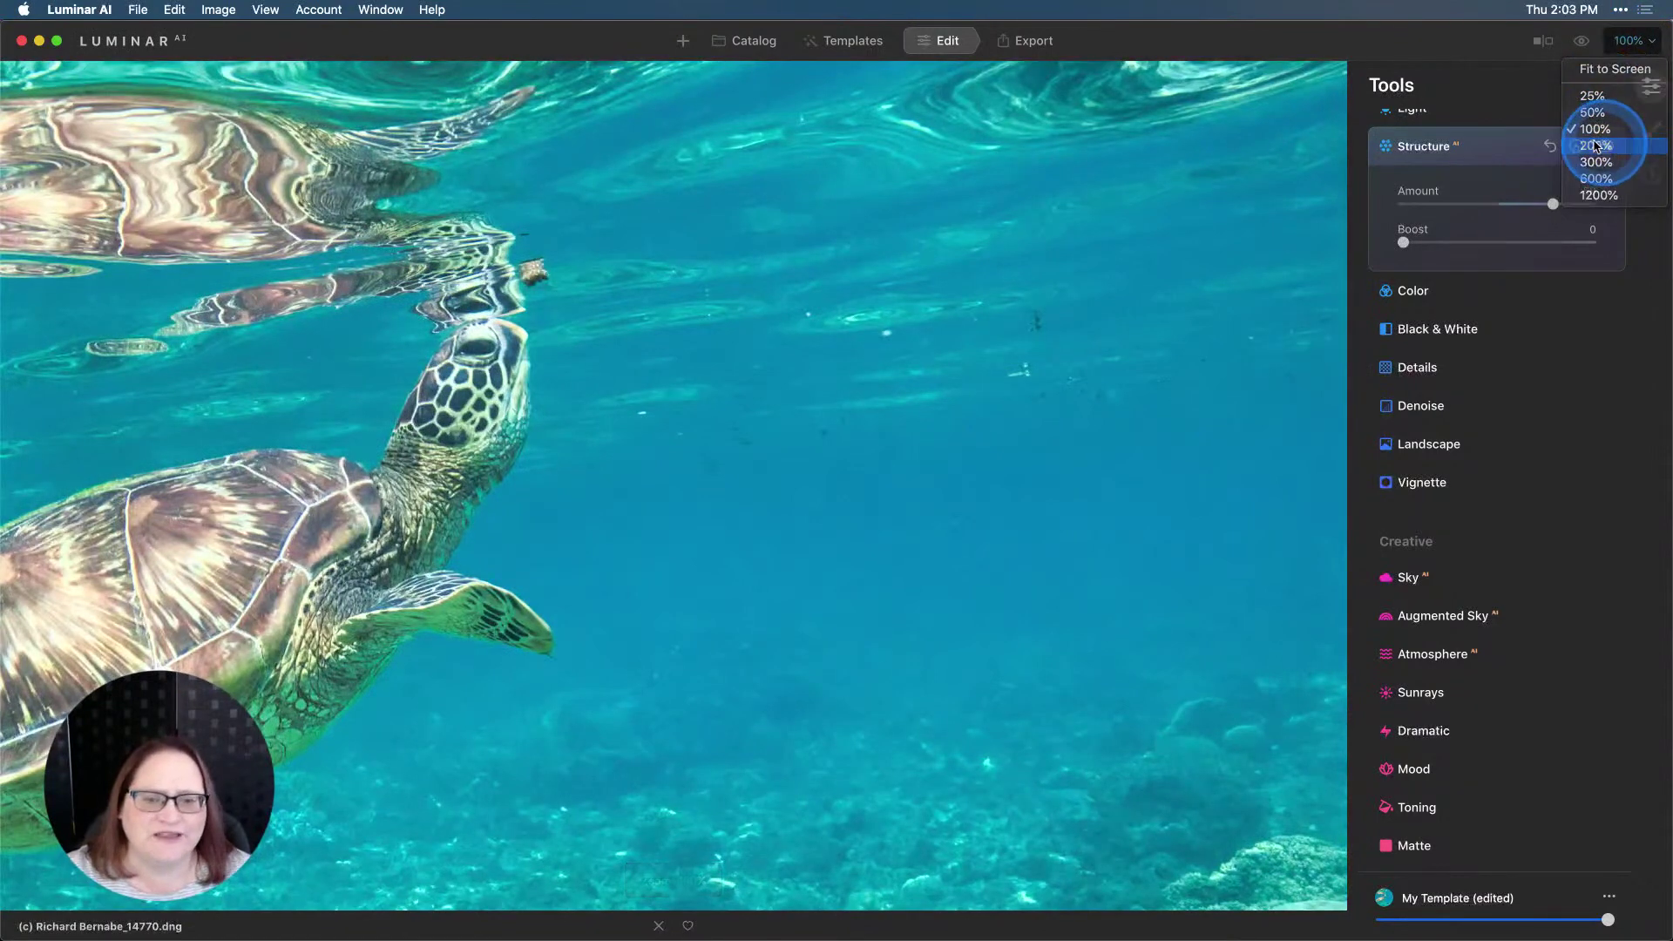
left_click(1608, 144)
left_click(1083, 524)
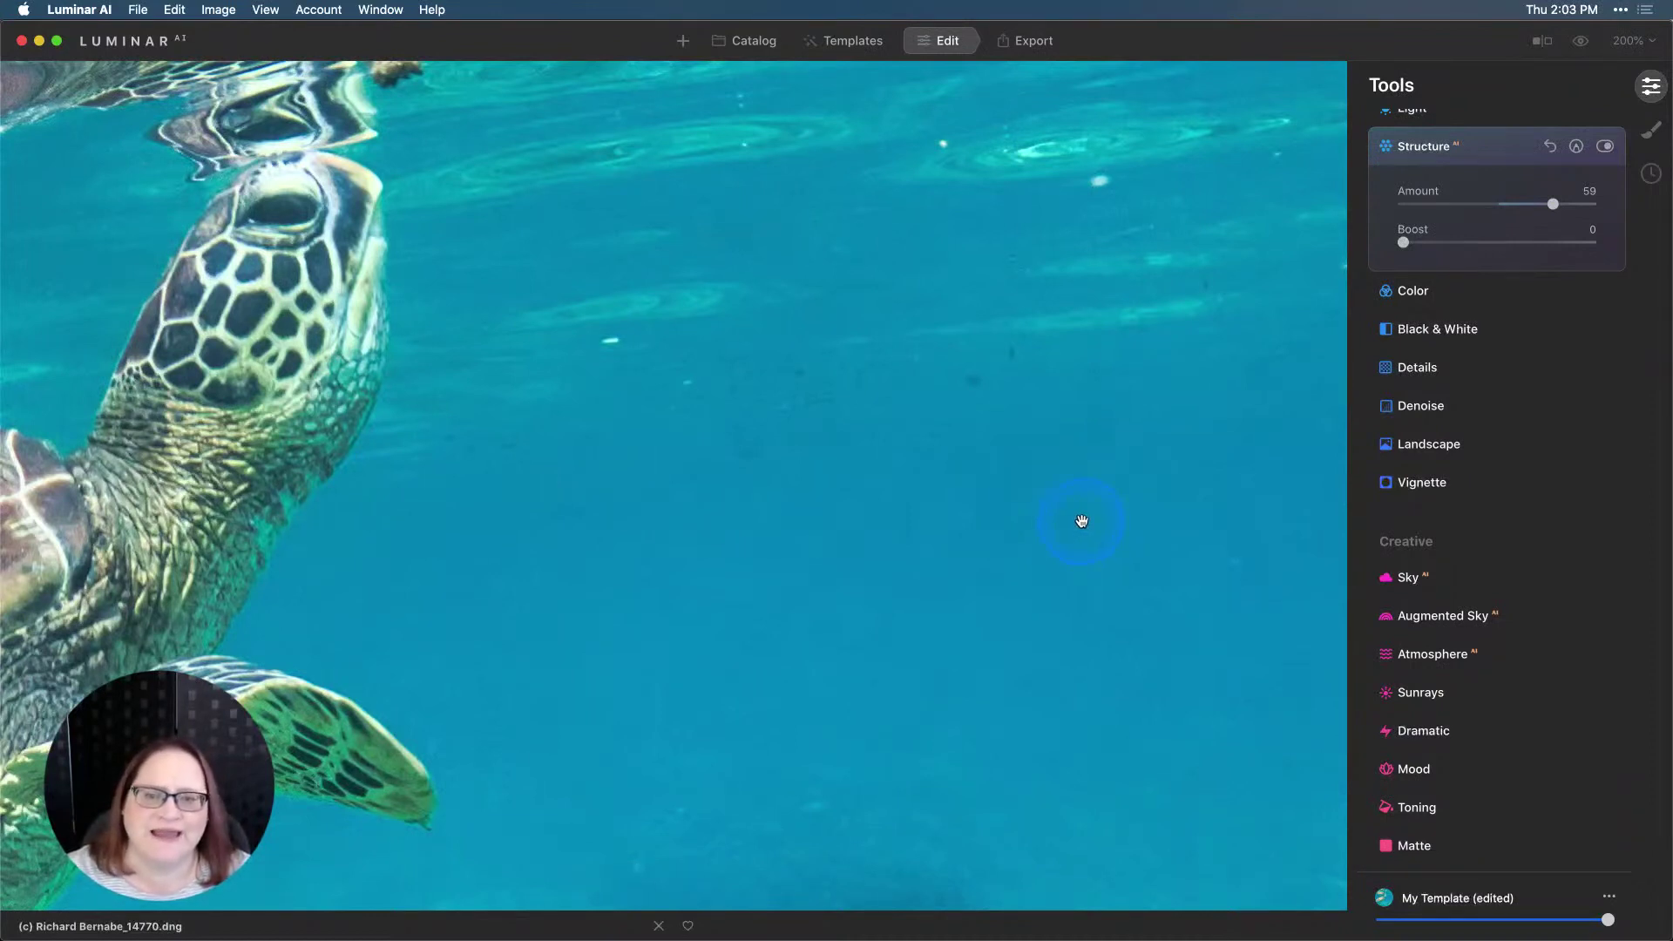
left_click(1399, 406)
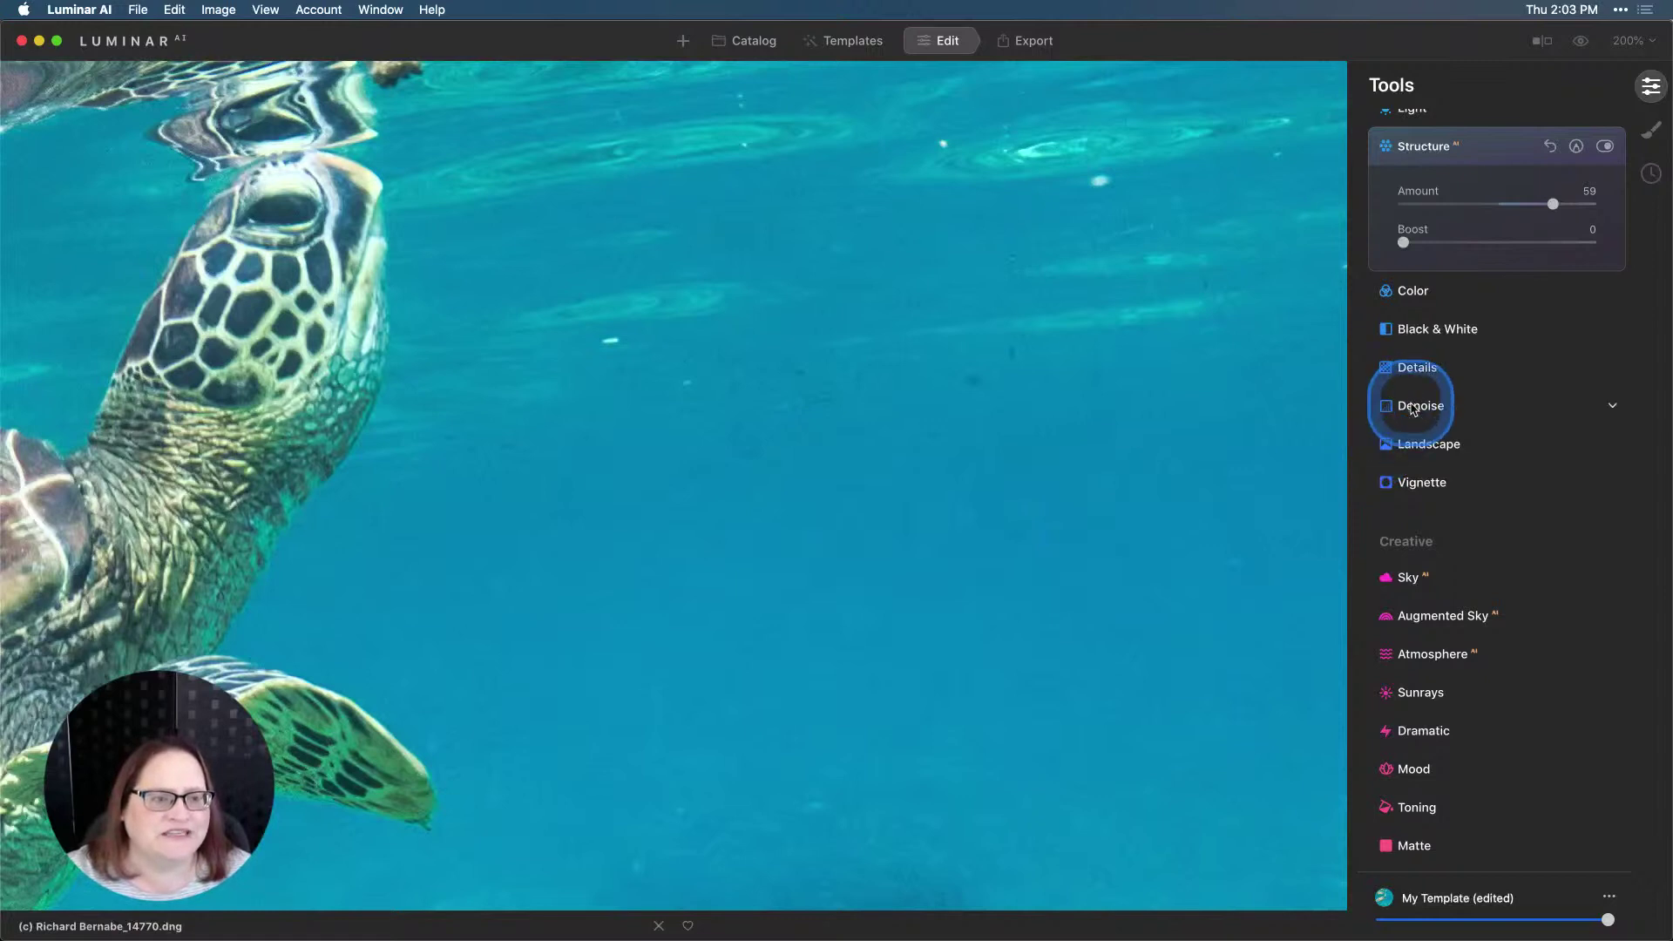
left_click(991, 445)
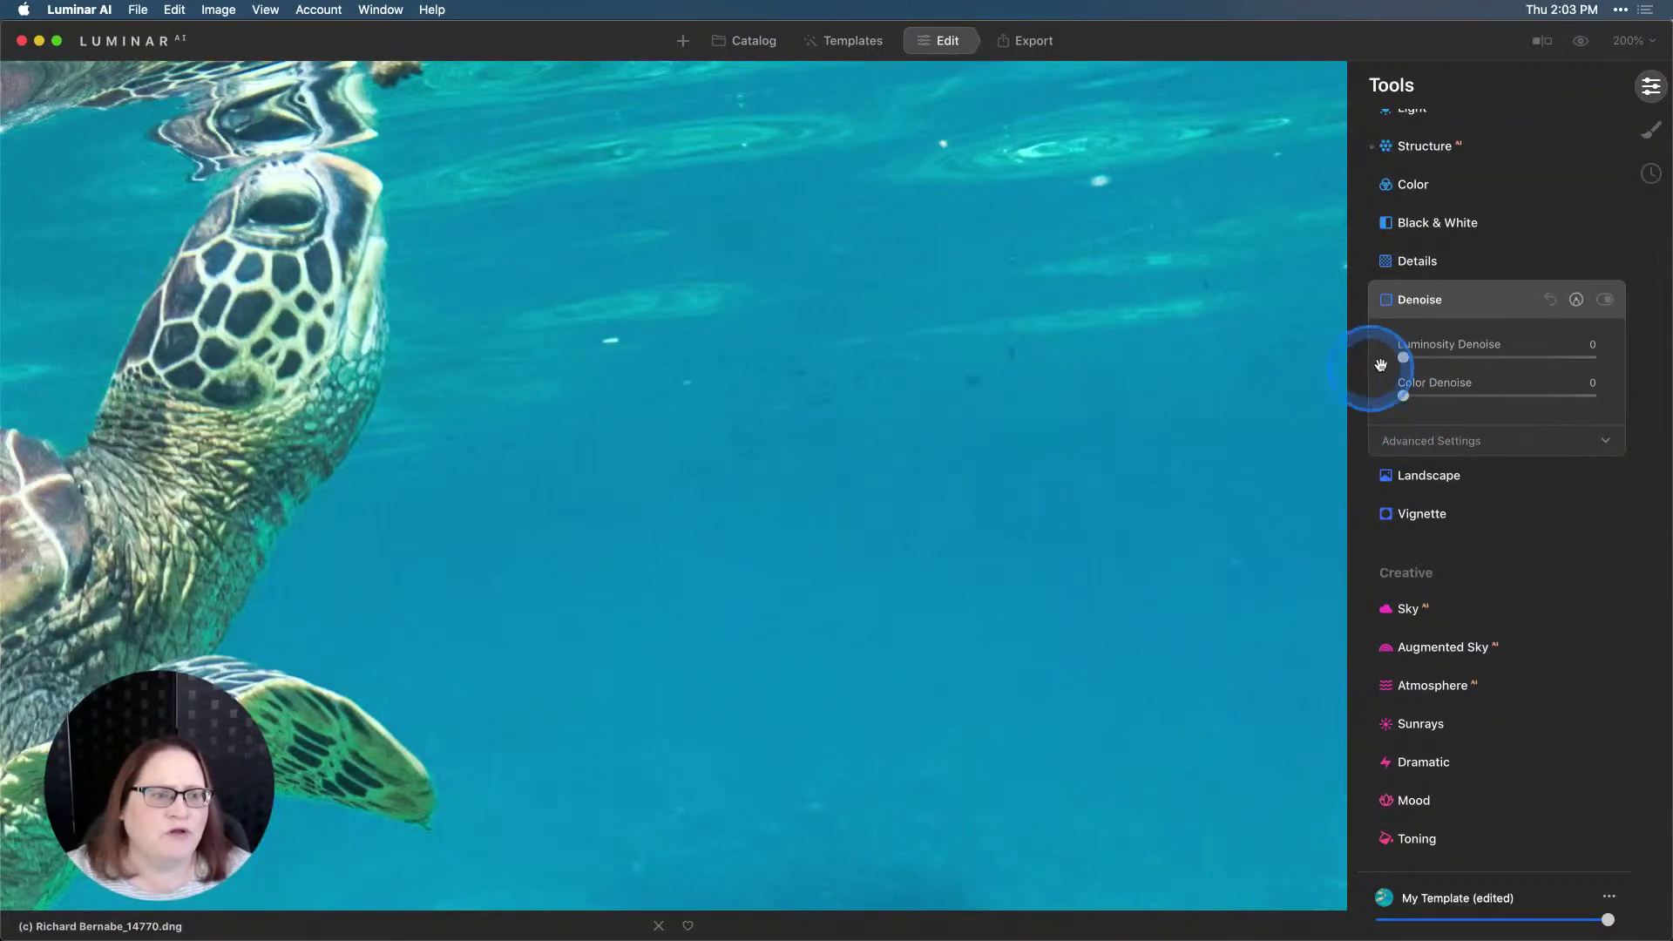
left_click_drag(1403, 358, 1561, 367)
left_click(1138, 484)
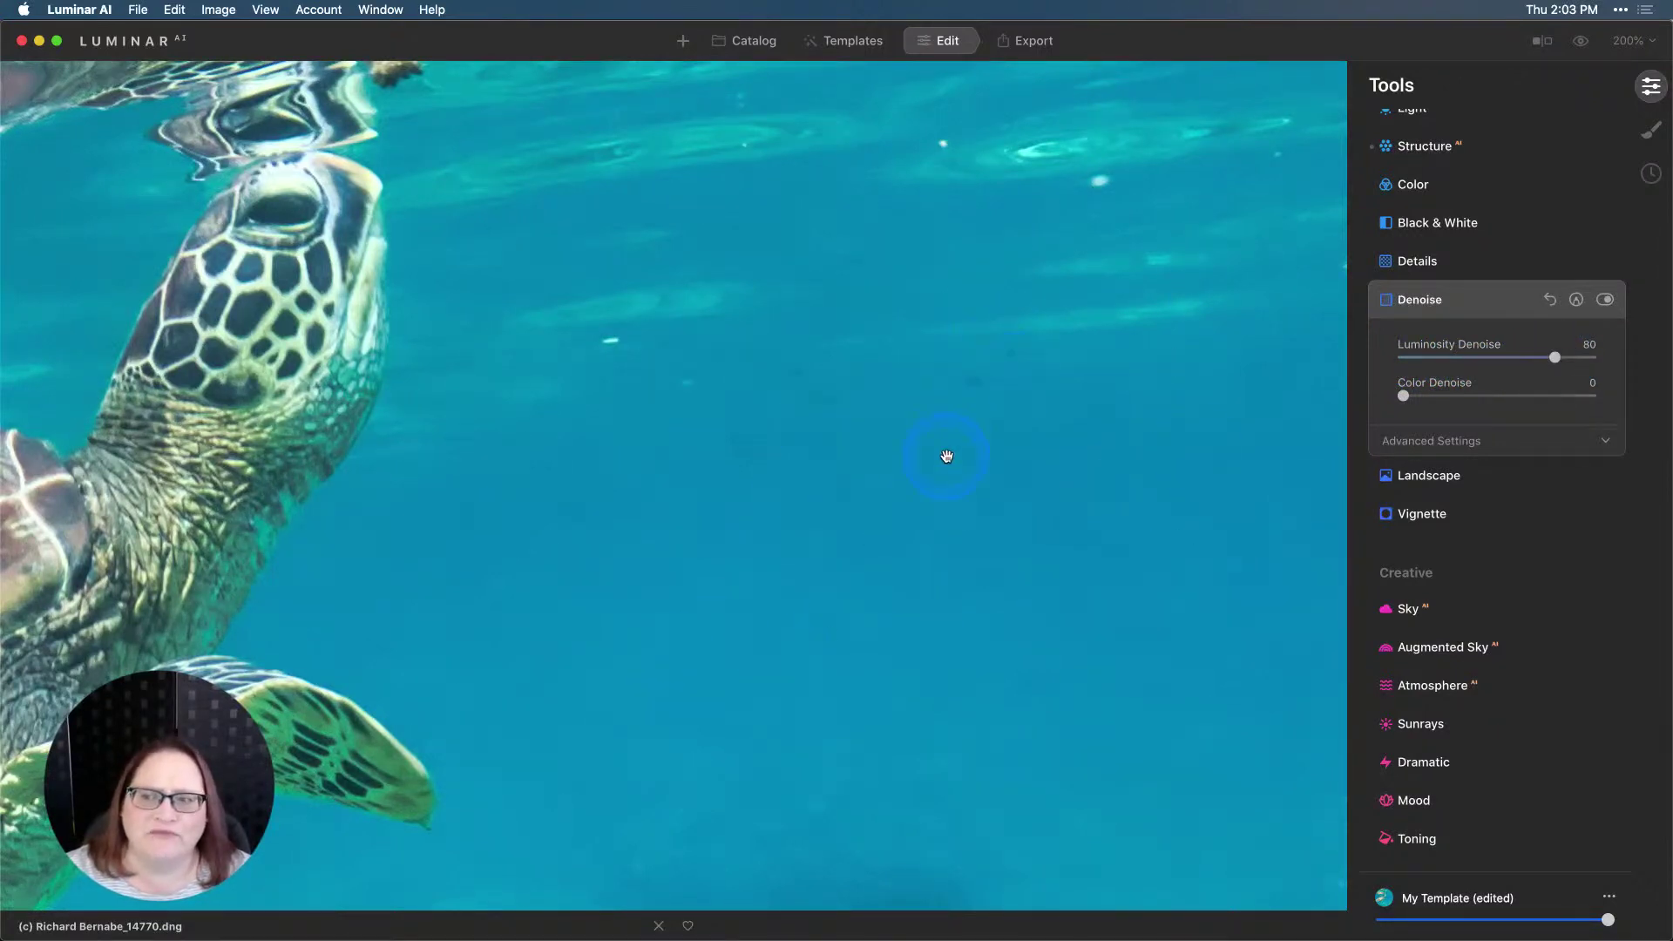
left_click(321, 374)
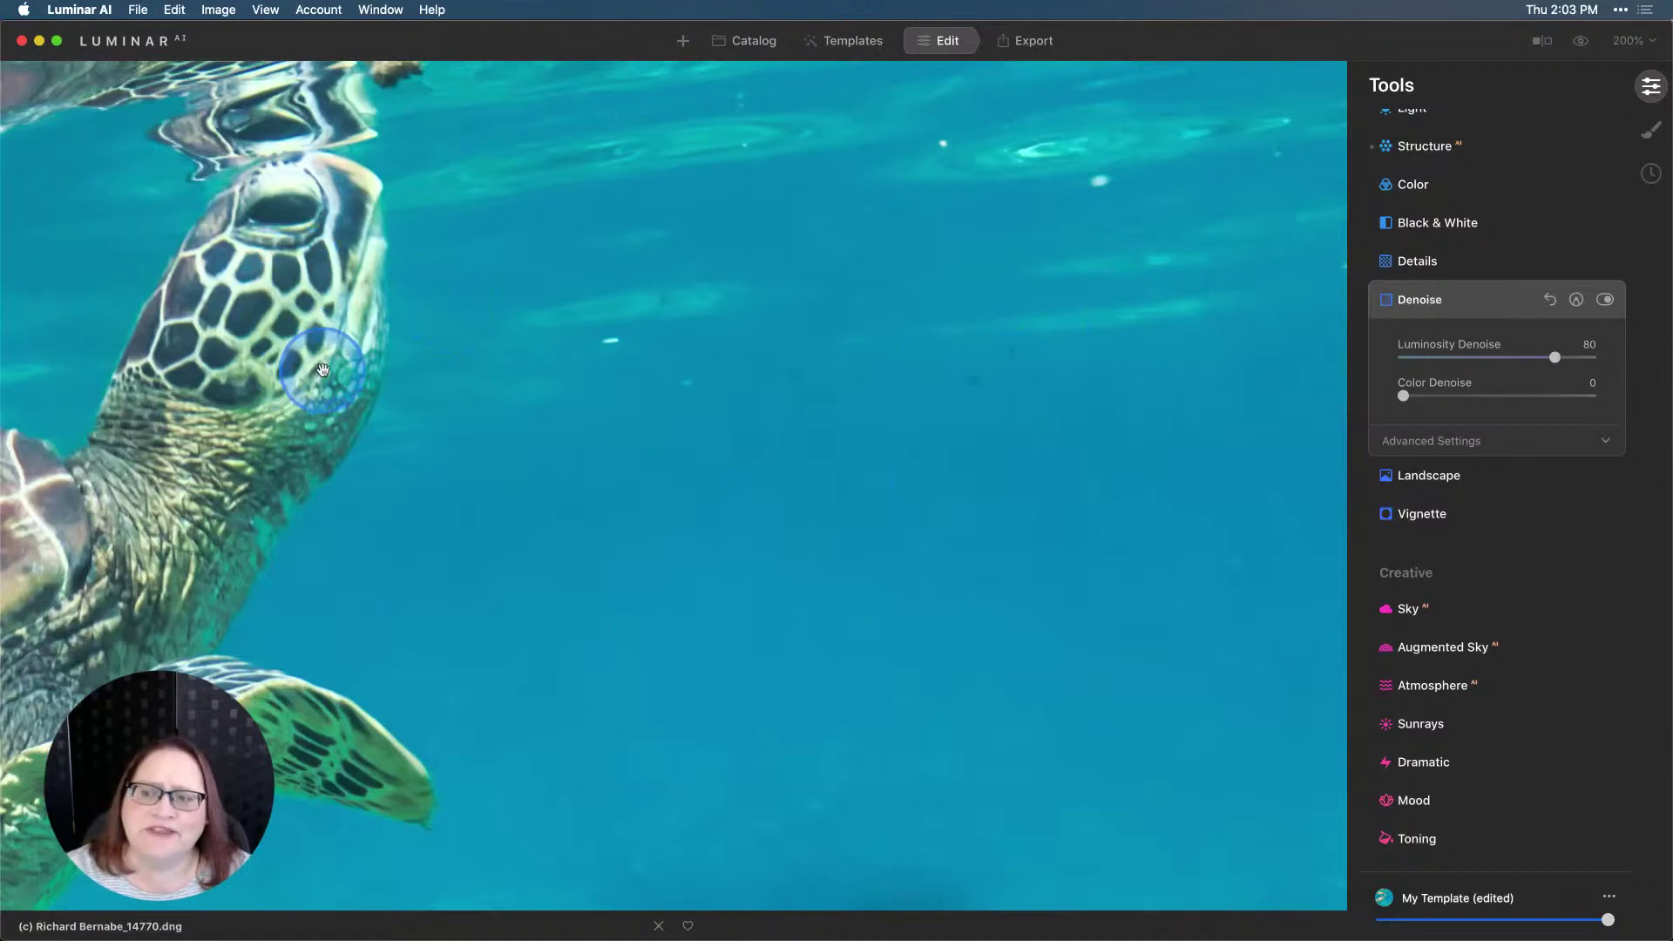
left_click(514, 329)
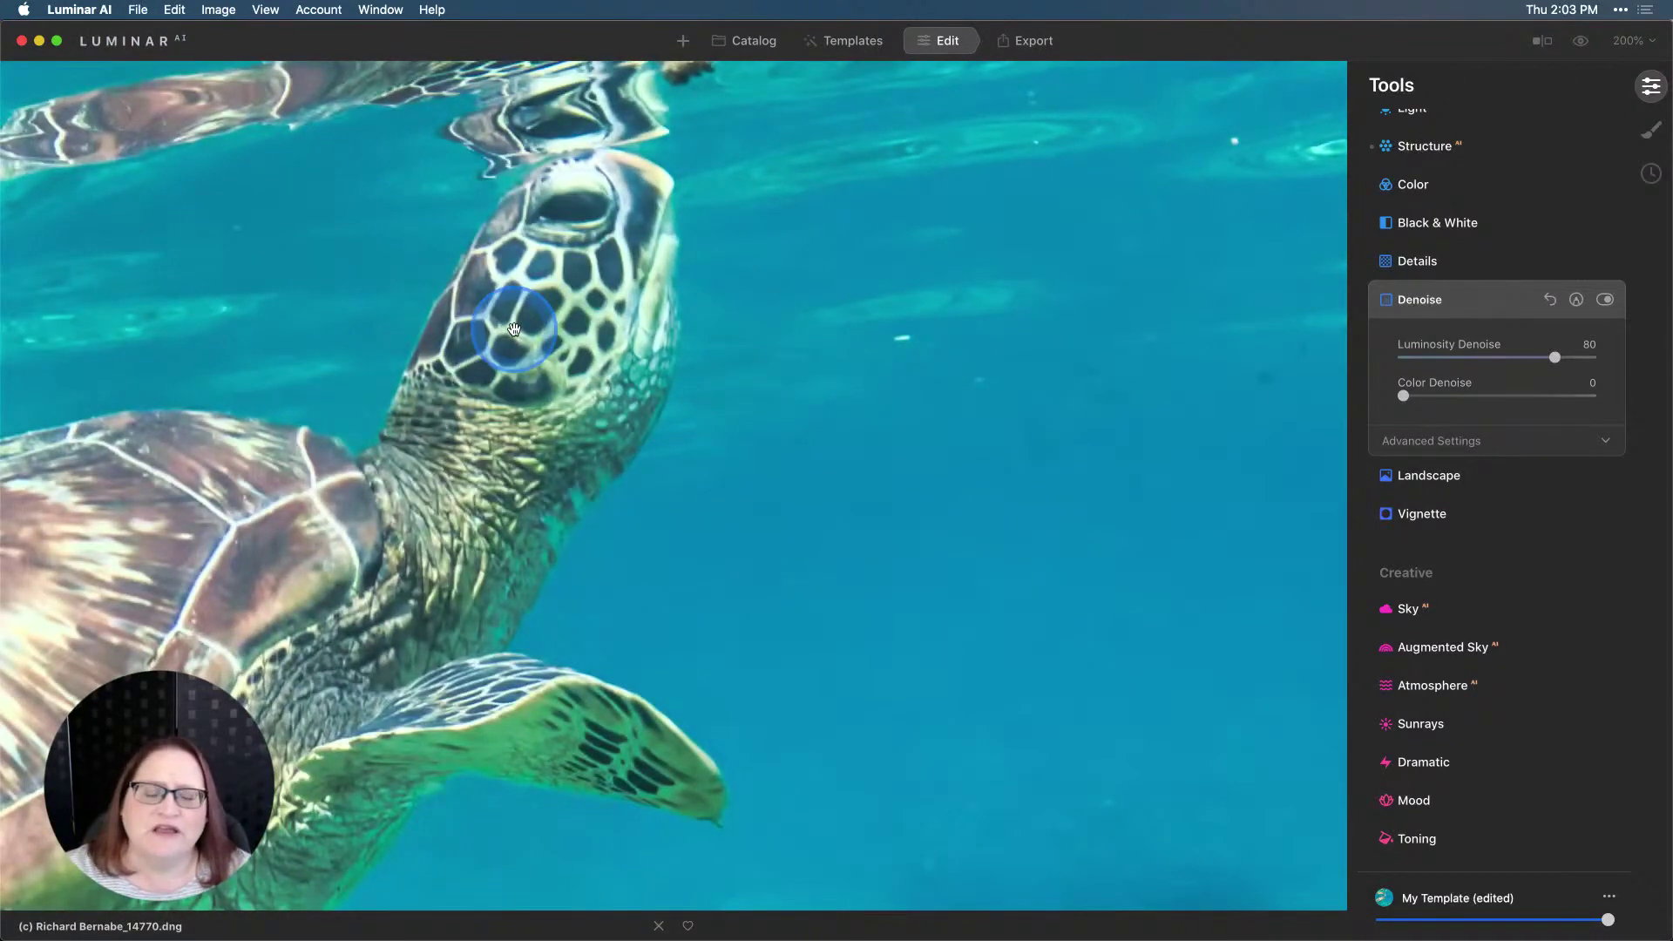
Add a paint mask to Denoise, fit the whole photo in view, and erase the turtle's head and shell from the mask.
left_click(562, 359)
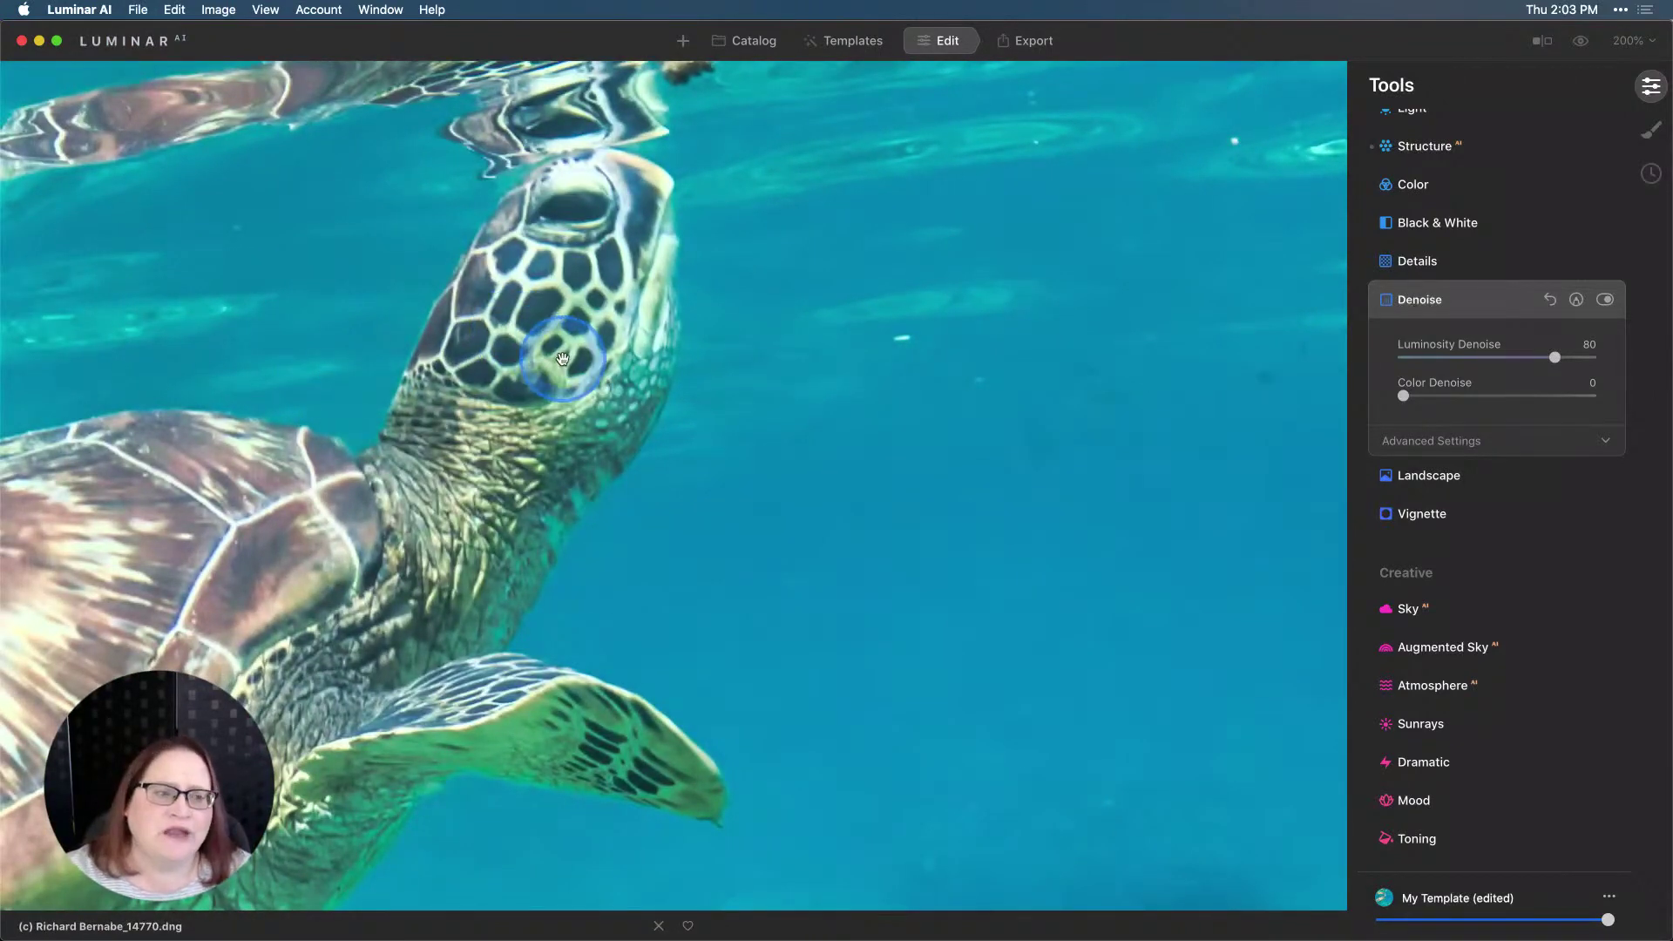
left_click(1576, 301)
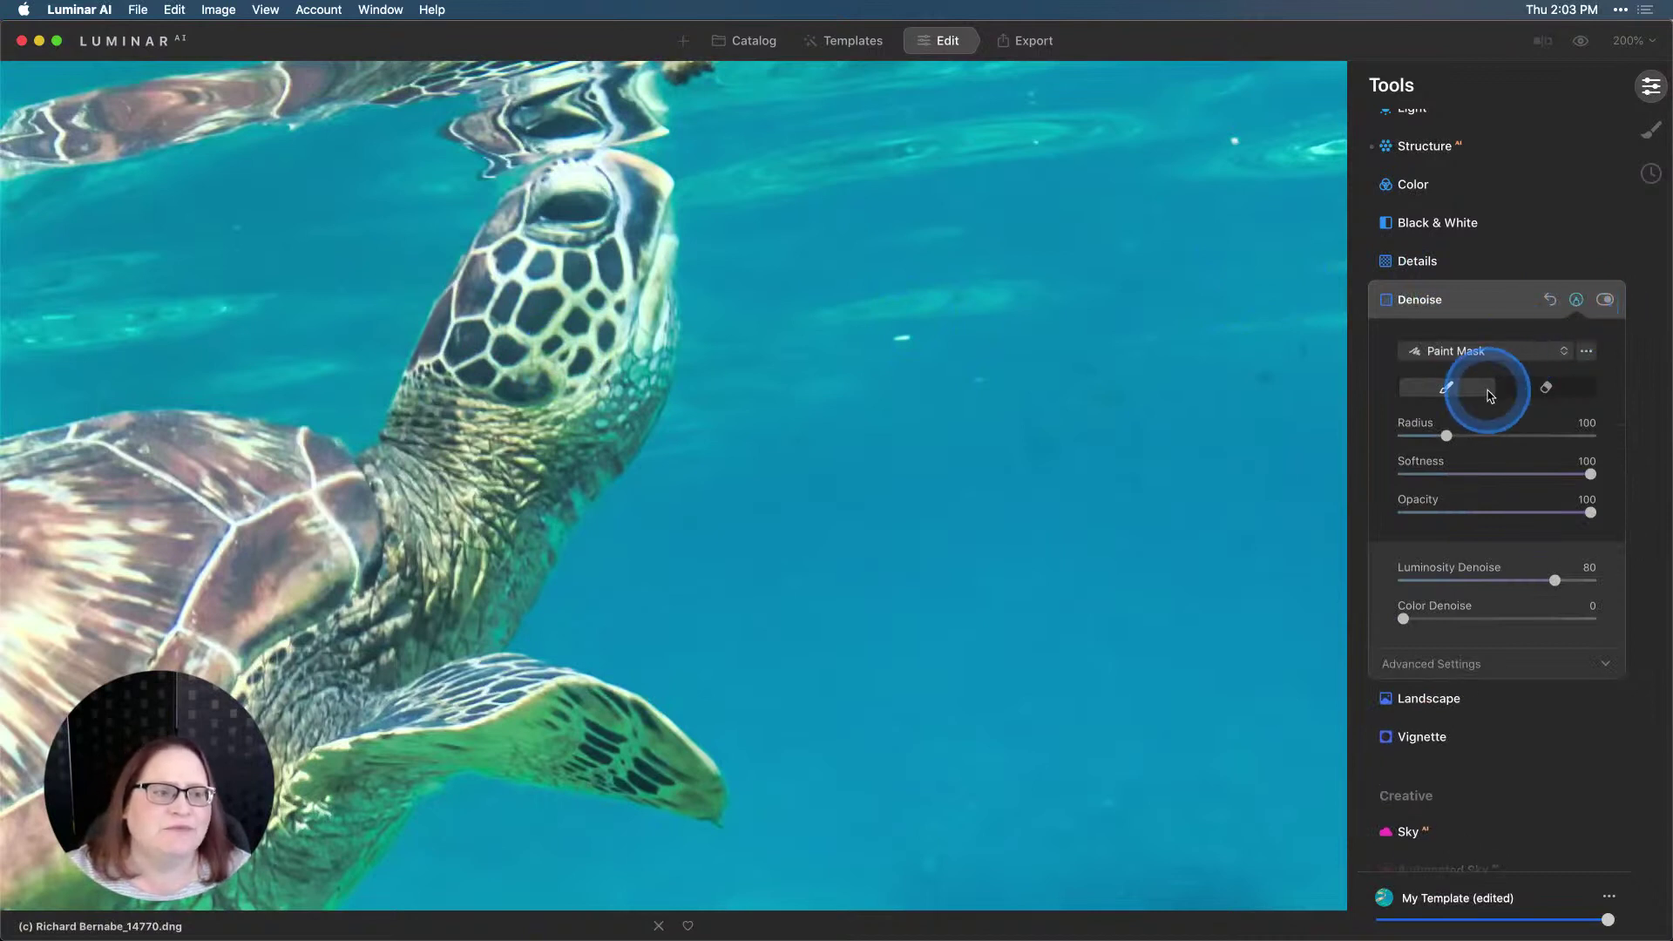
left_click(1560, 393)
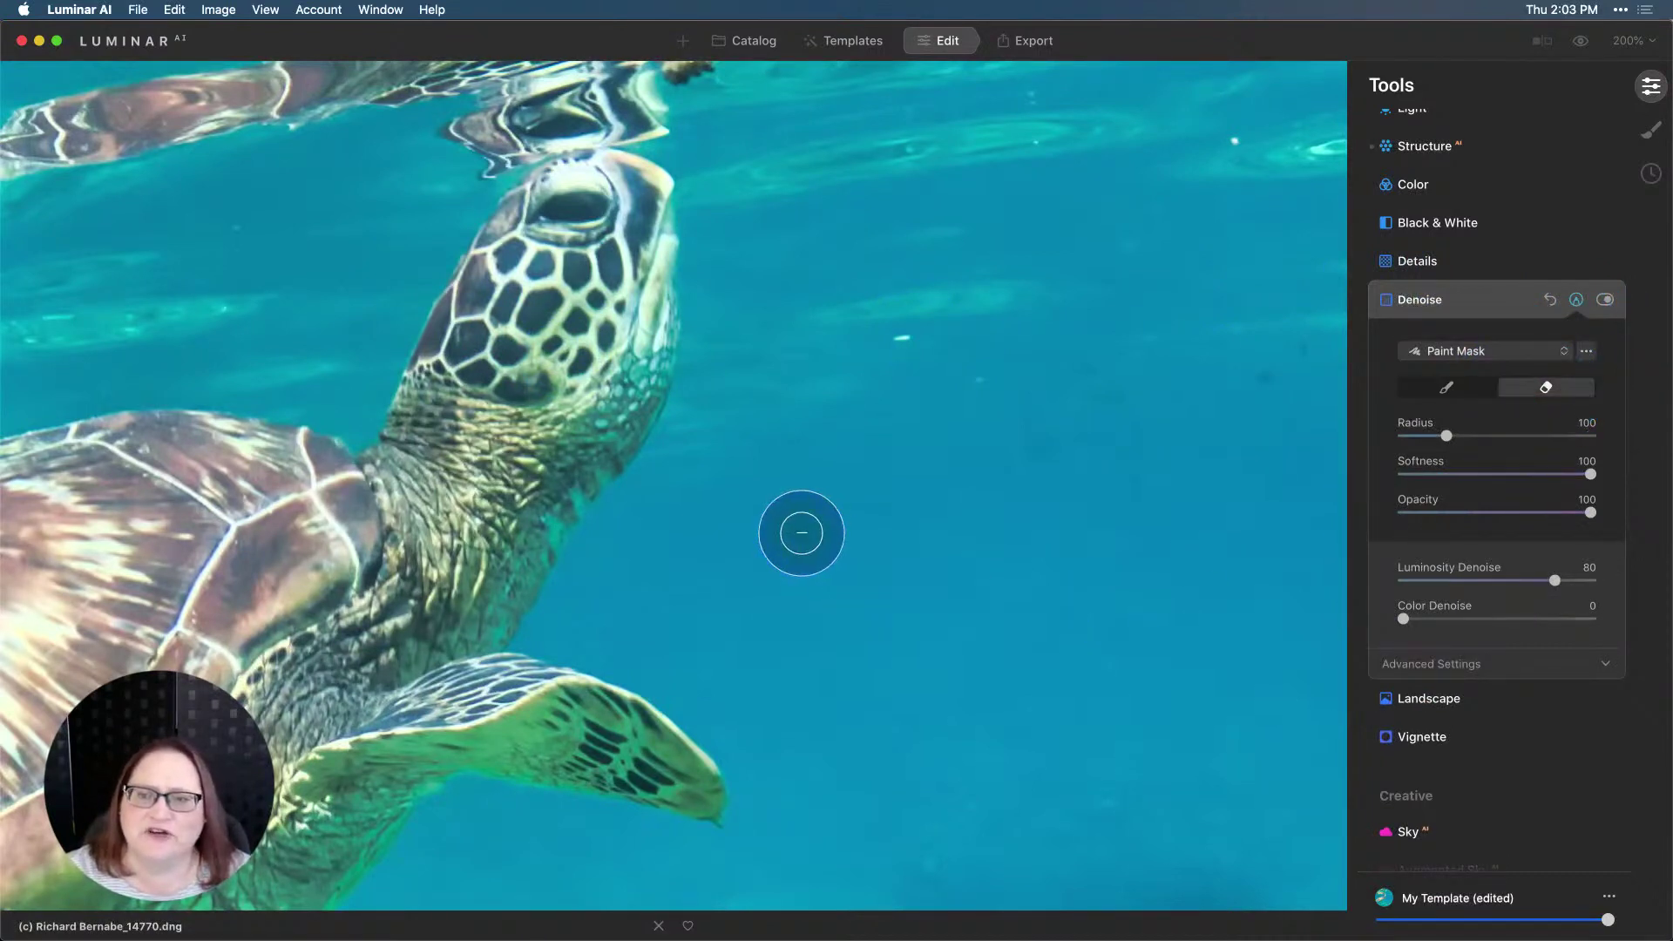
left_click(1628, 40)
left_click(1123, 279)
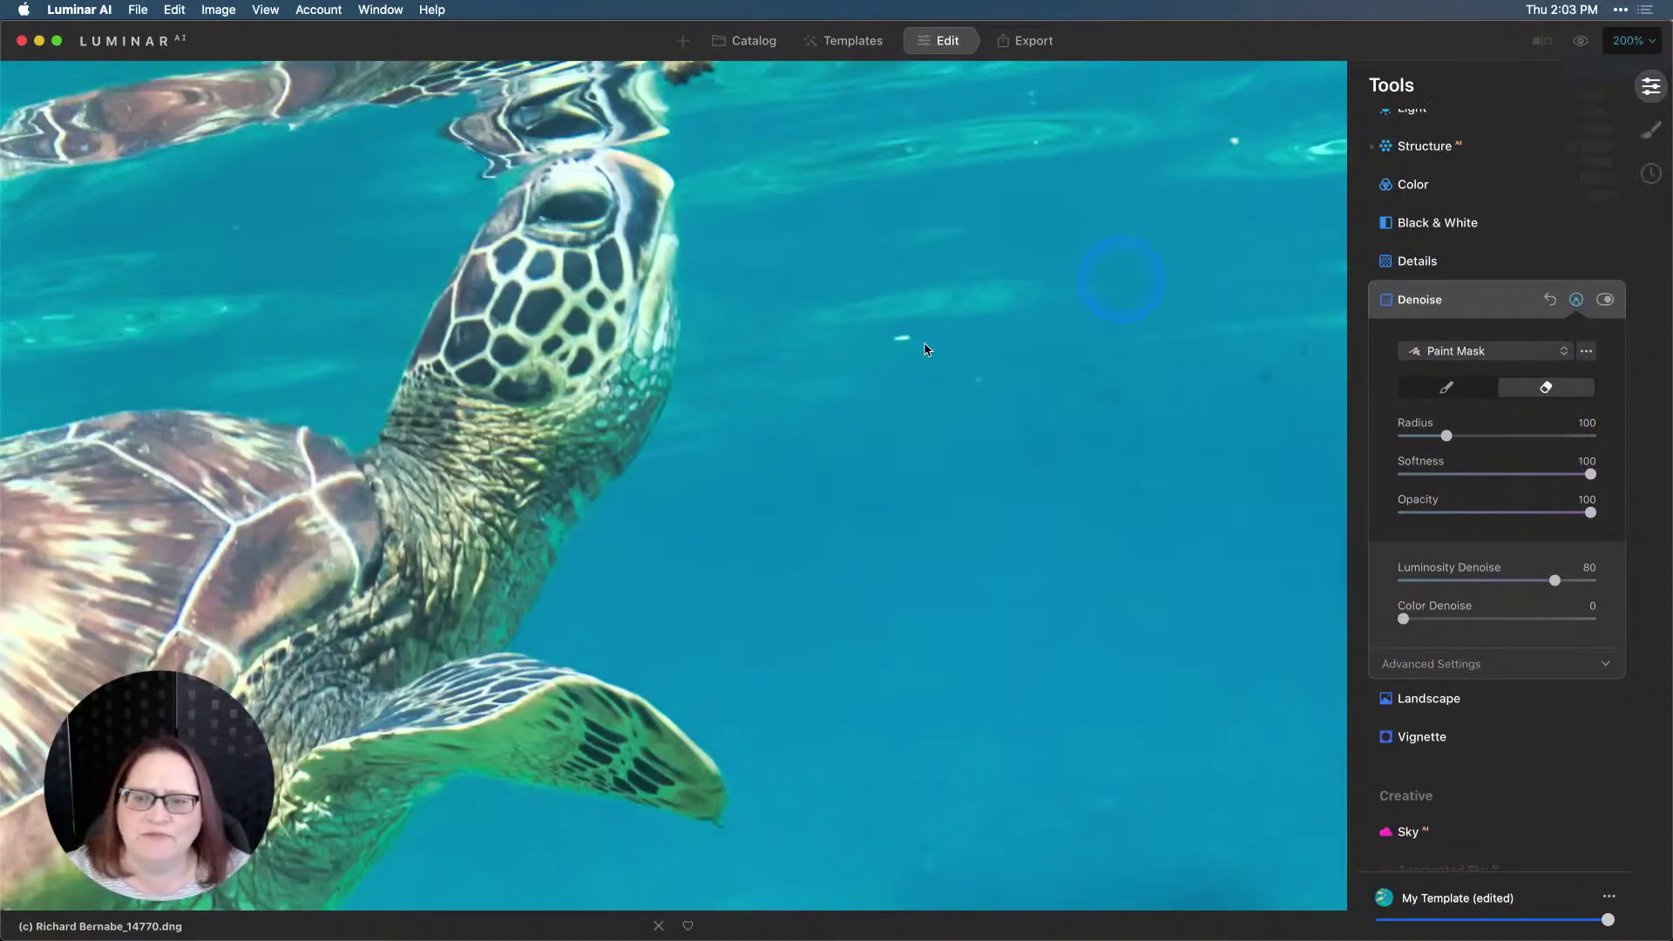
left_click(1543, 388)
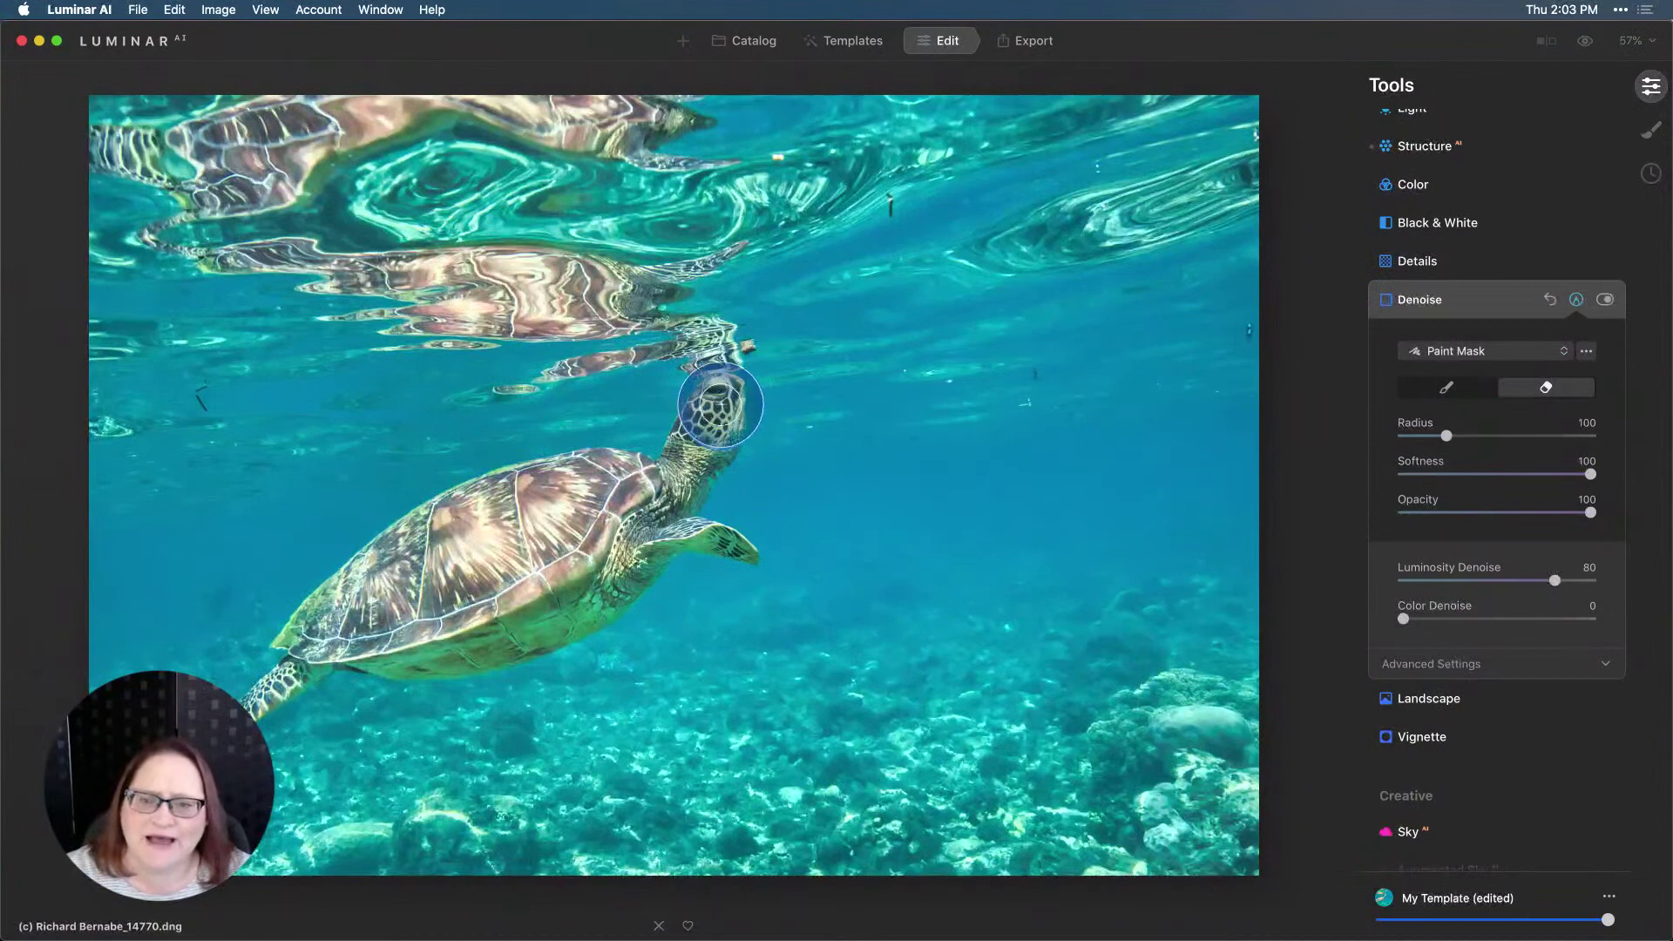
mouse_move(717, 400)
left_mouse_down()
mouse_move(655, 490)
mouse_move(502, 519)
mouse_move(345, 626)
mouse_move(392, 614)
mouse_move(417, 638)
mouse_move(474, 634)
mouse_move(645, 543)
mouse_move(655, 529)
mouse_move(606, 489)
mouse_move(535, 501)
mouse_move(398, 576)
mouse_move(251, 708)
left_mouse_up()
Reduce the mask eraser's radius to 52 and erase the turtle's rear and front flippers from the Denoise mask.
key("bracketleft")
key("bracketleft")
key("bracketleft")
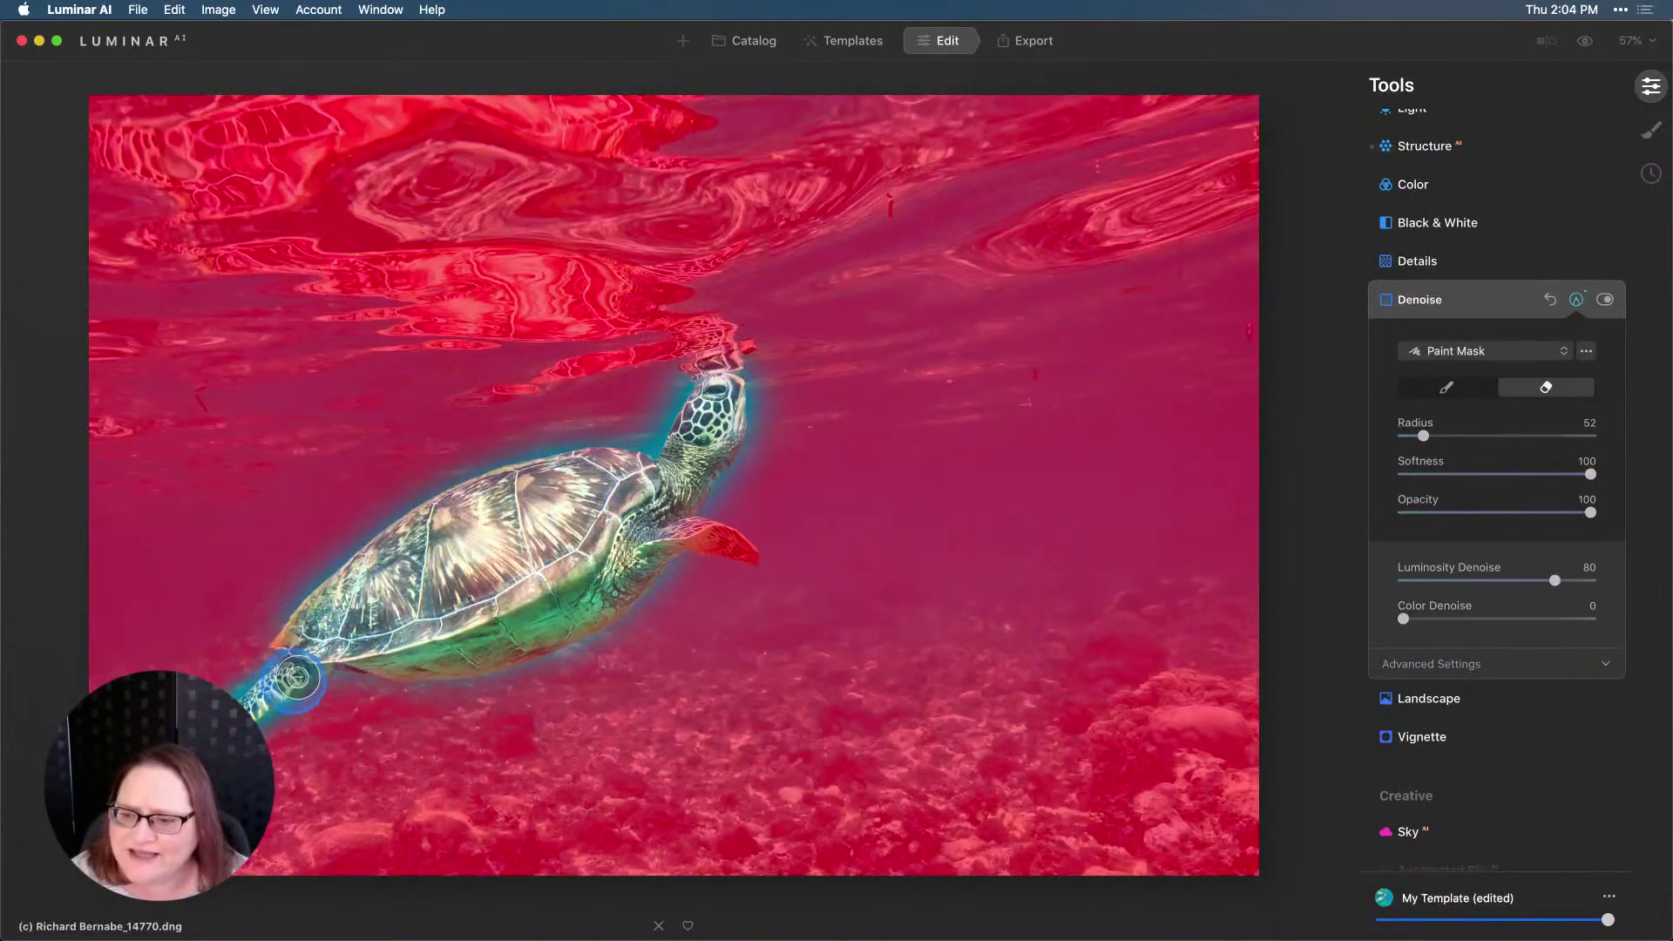
left_click_drag(297, 677, 359, 628)
mouse_move(650, 545)
left_mouse_down()
mouse_move(709, 534)
mouse_move(742, 553)
left_mouse_up()
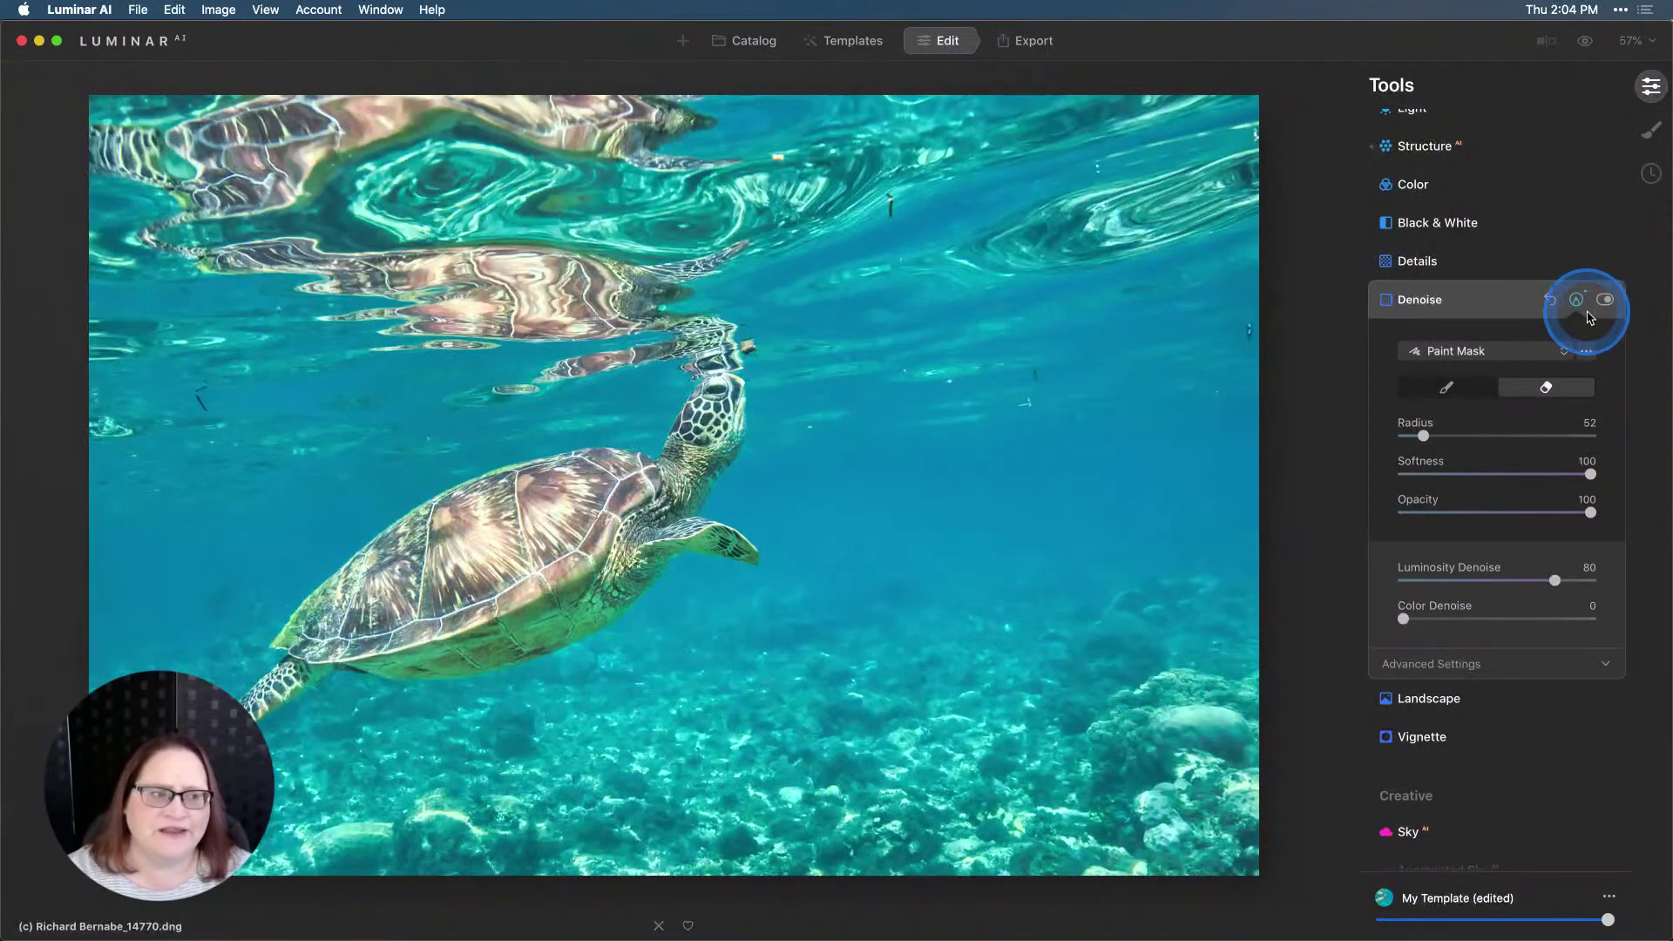
Show the Denoise mask overlay and examine the erased area over and around the turtle.
left_click(1587, 353)
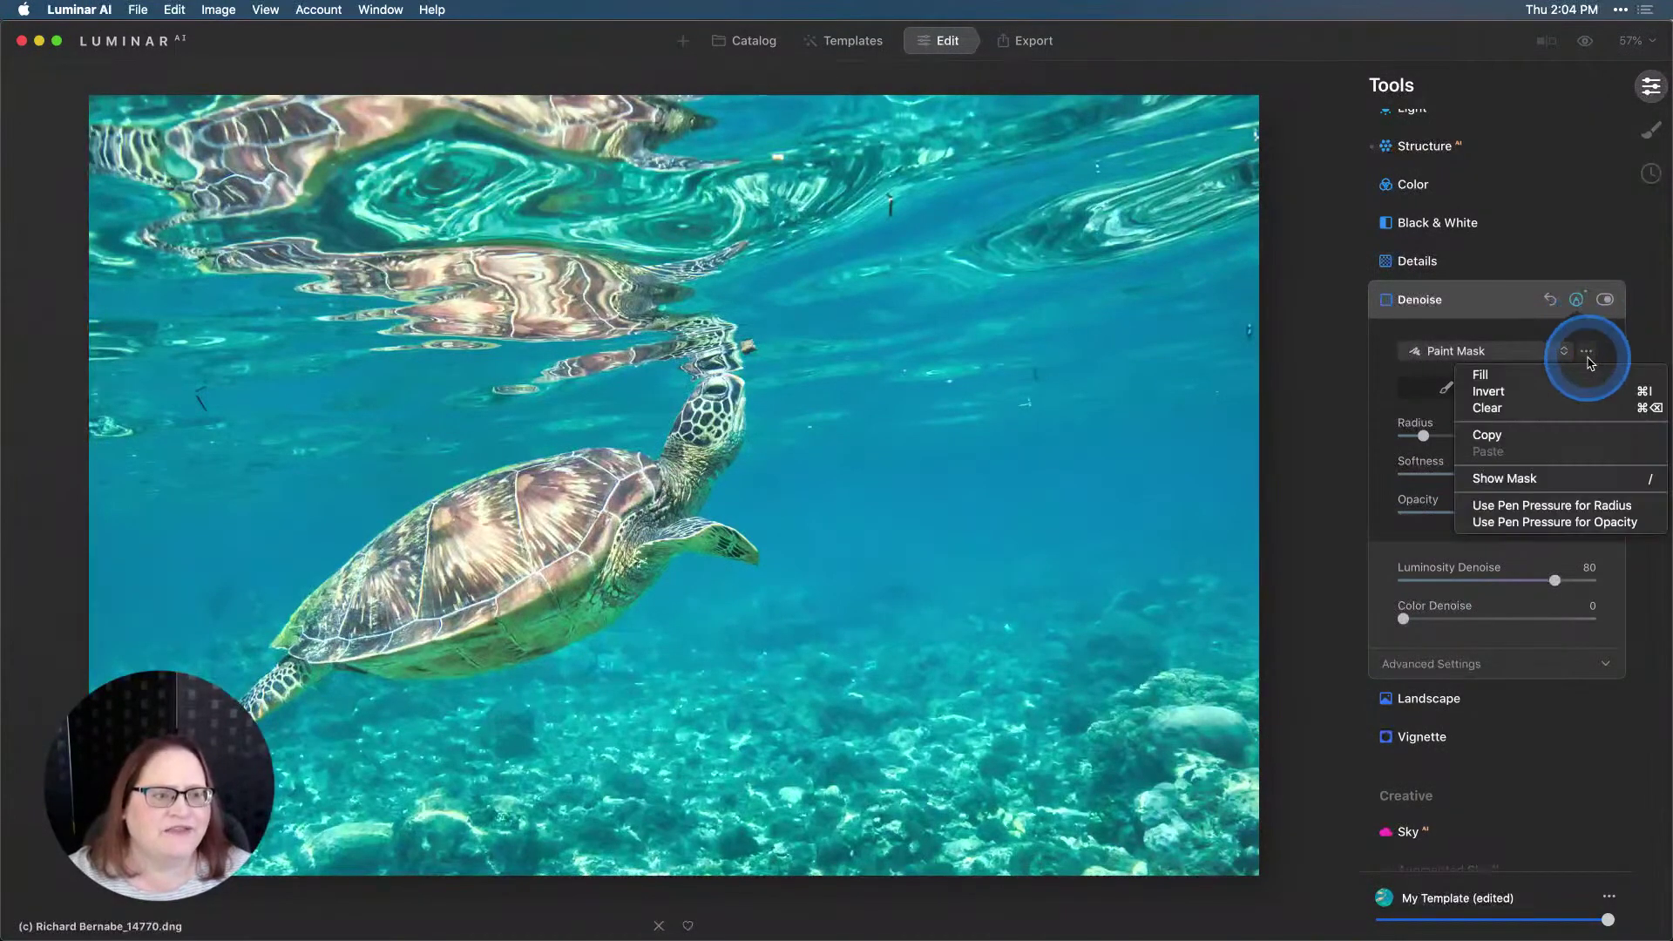
left_click(1543, 478)
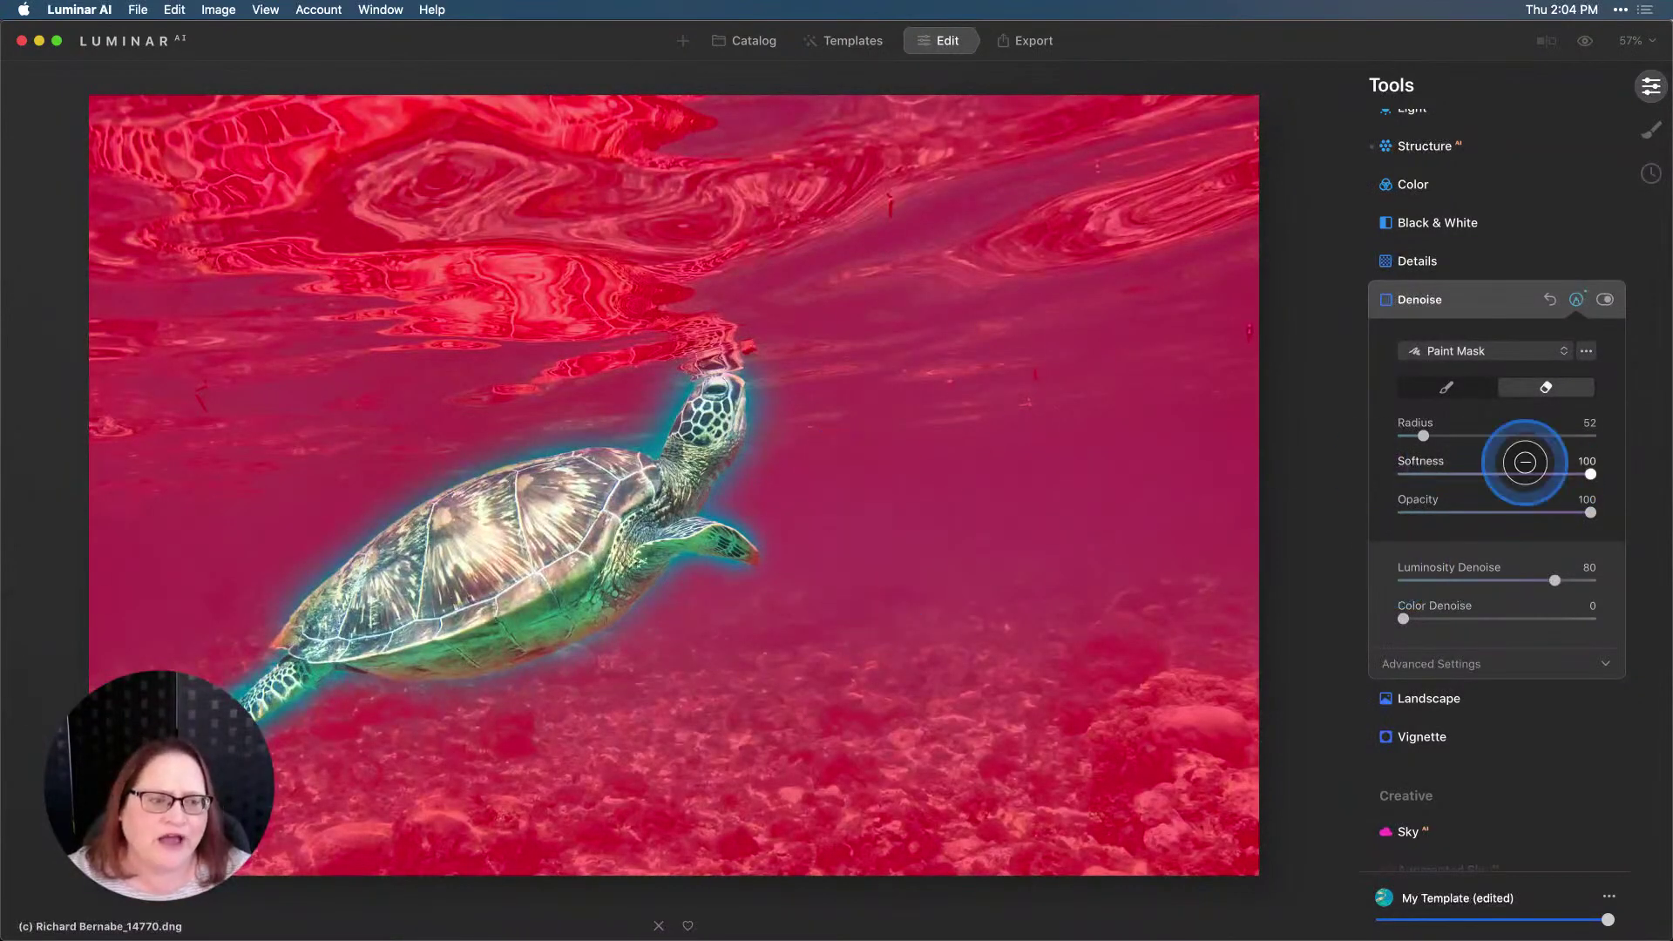
left_click(1546, 387)
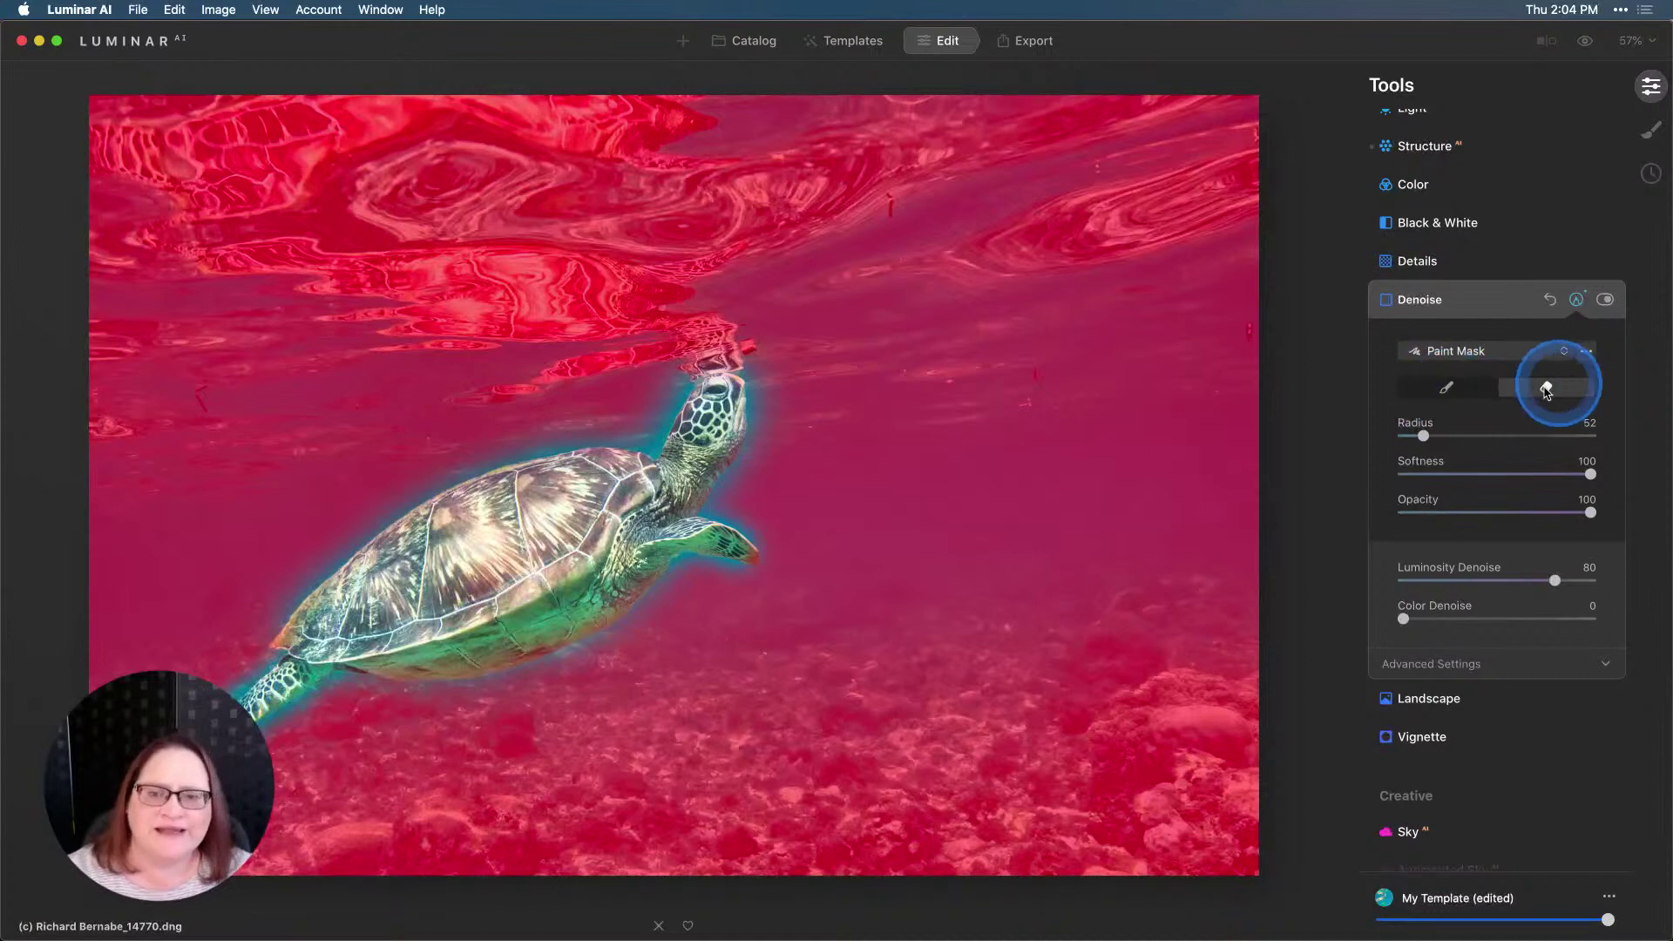
mouse_move(798, 481)
left_mouse_down()
mouse_move(787, 338)
mouse_move(742, 493)
mouse_move(759, 398)
mouse_move(710, 363)
mouse_move(649, 397)
left_mouse_up()
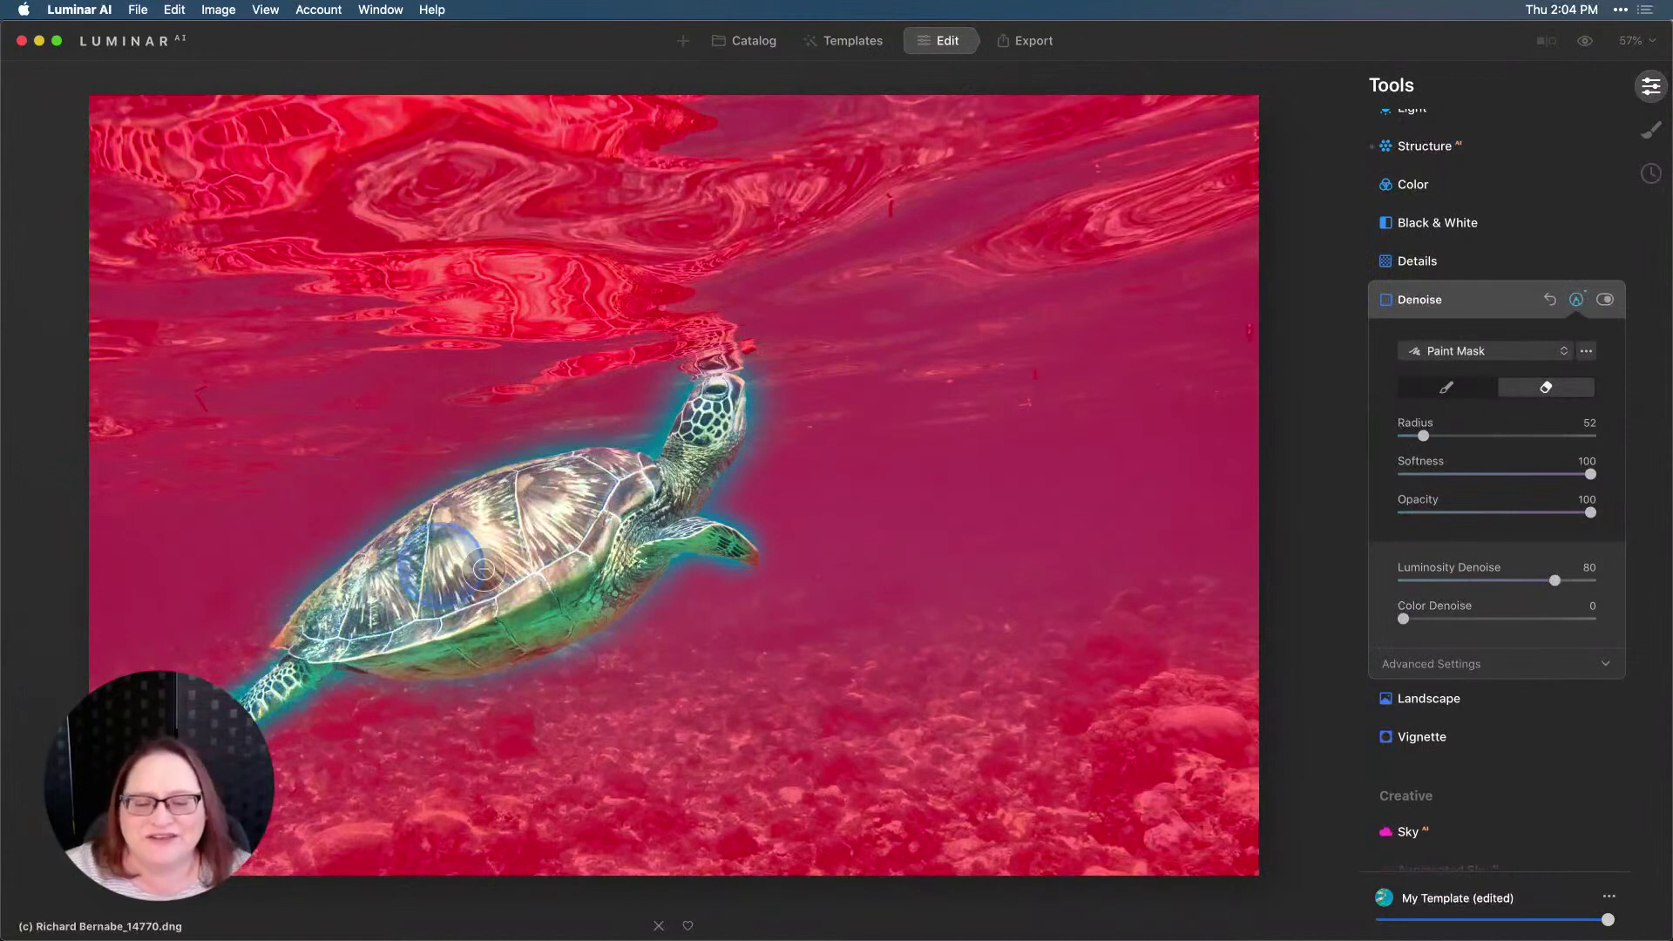
mouse_move(470, 558)
left_mouse_down()
mouse_move(695, 585)
mouse_move(1334, 474)
left_mouse_up()
Copy the Denoise paint mask and hide its overlay.
left_click(1587, 352)
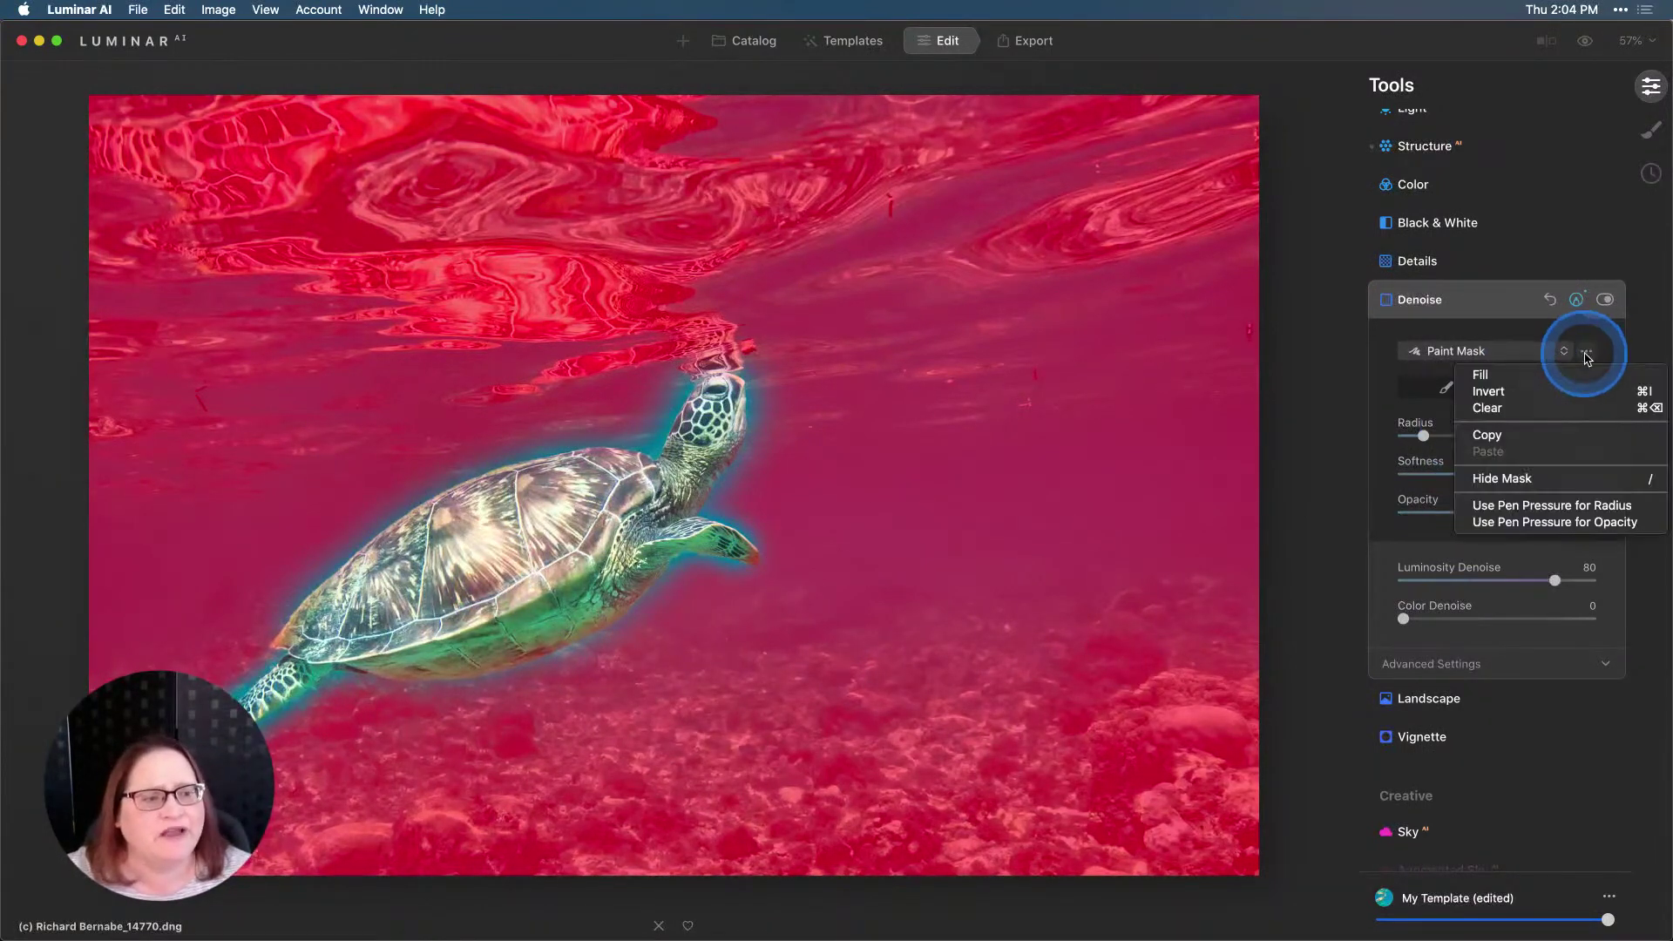
left_click(1534, 434)
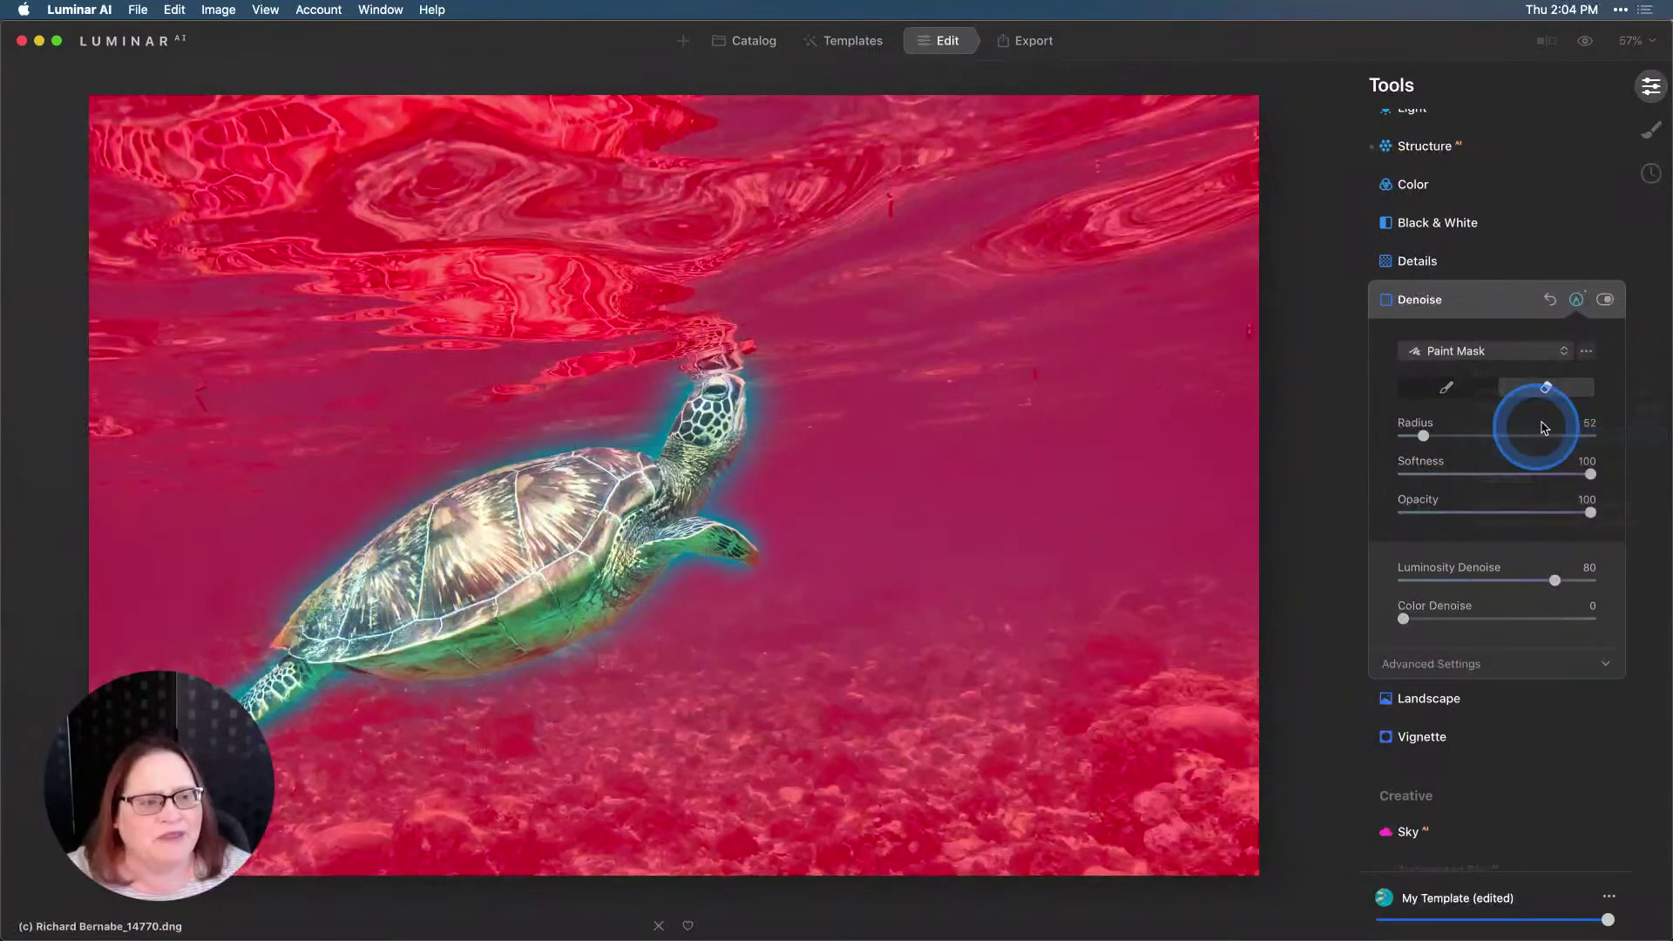
left_click(1588, 351)
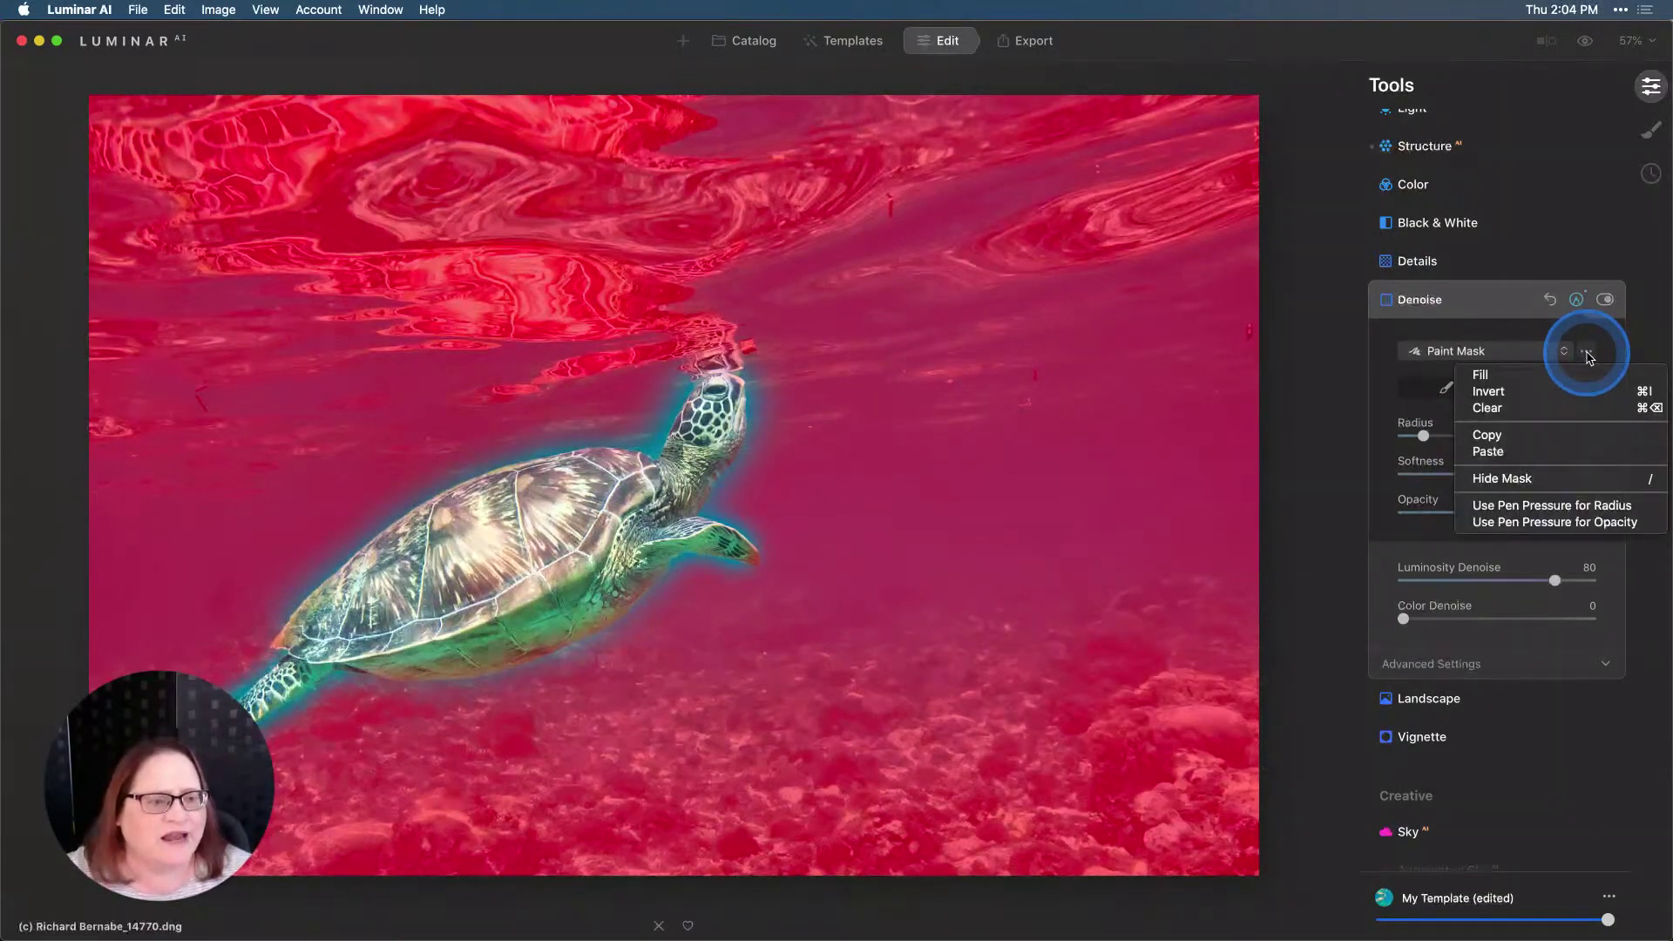
left_click(1534, 479)
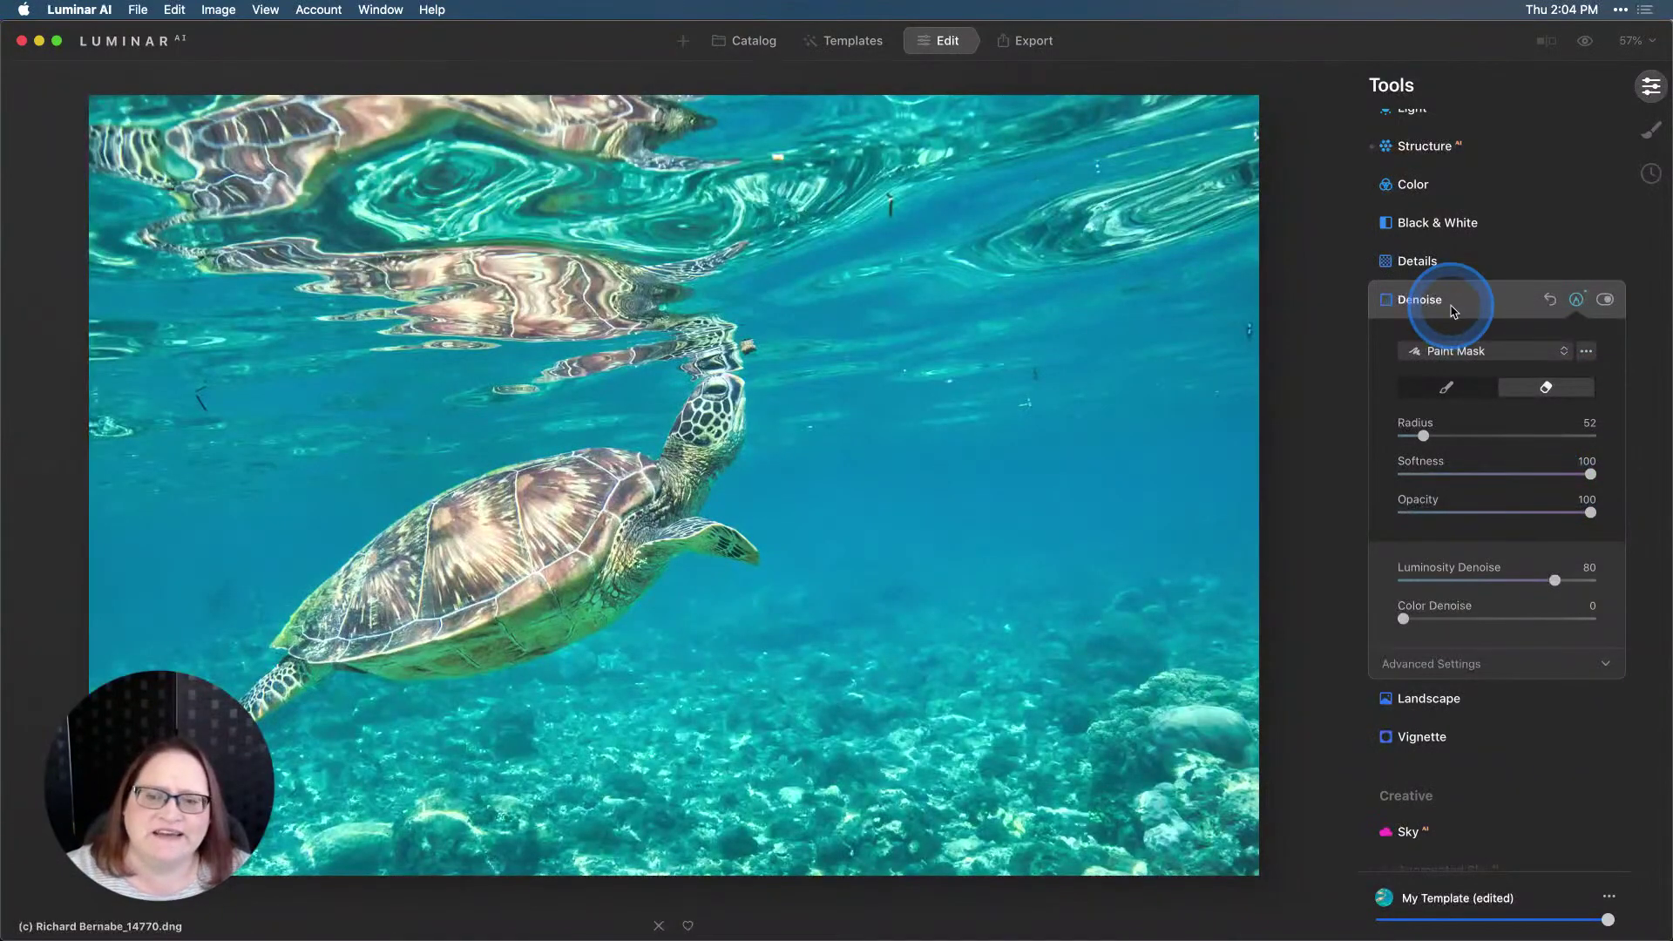
Paste the copied mask into the Details tool's paint mask and invert it to target the turtle.
left_click(1434, 263)
left_click(1577, 262)
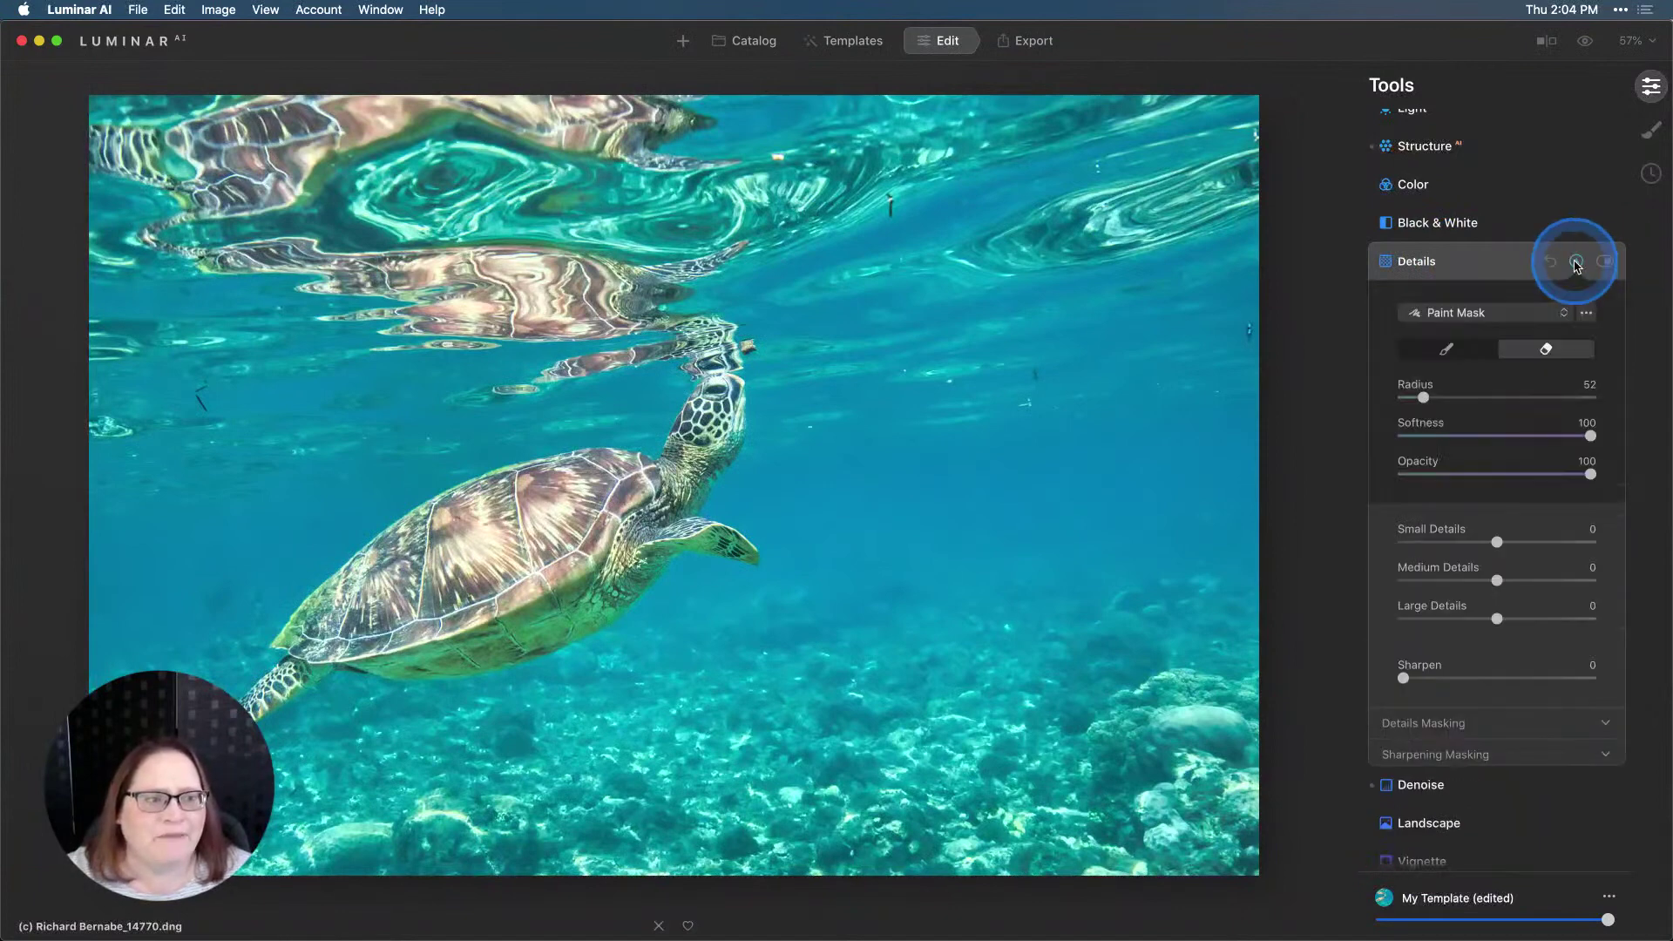
left_click(1587, 319)
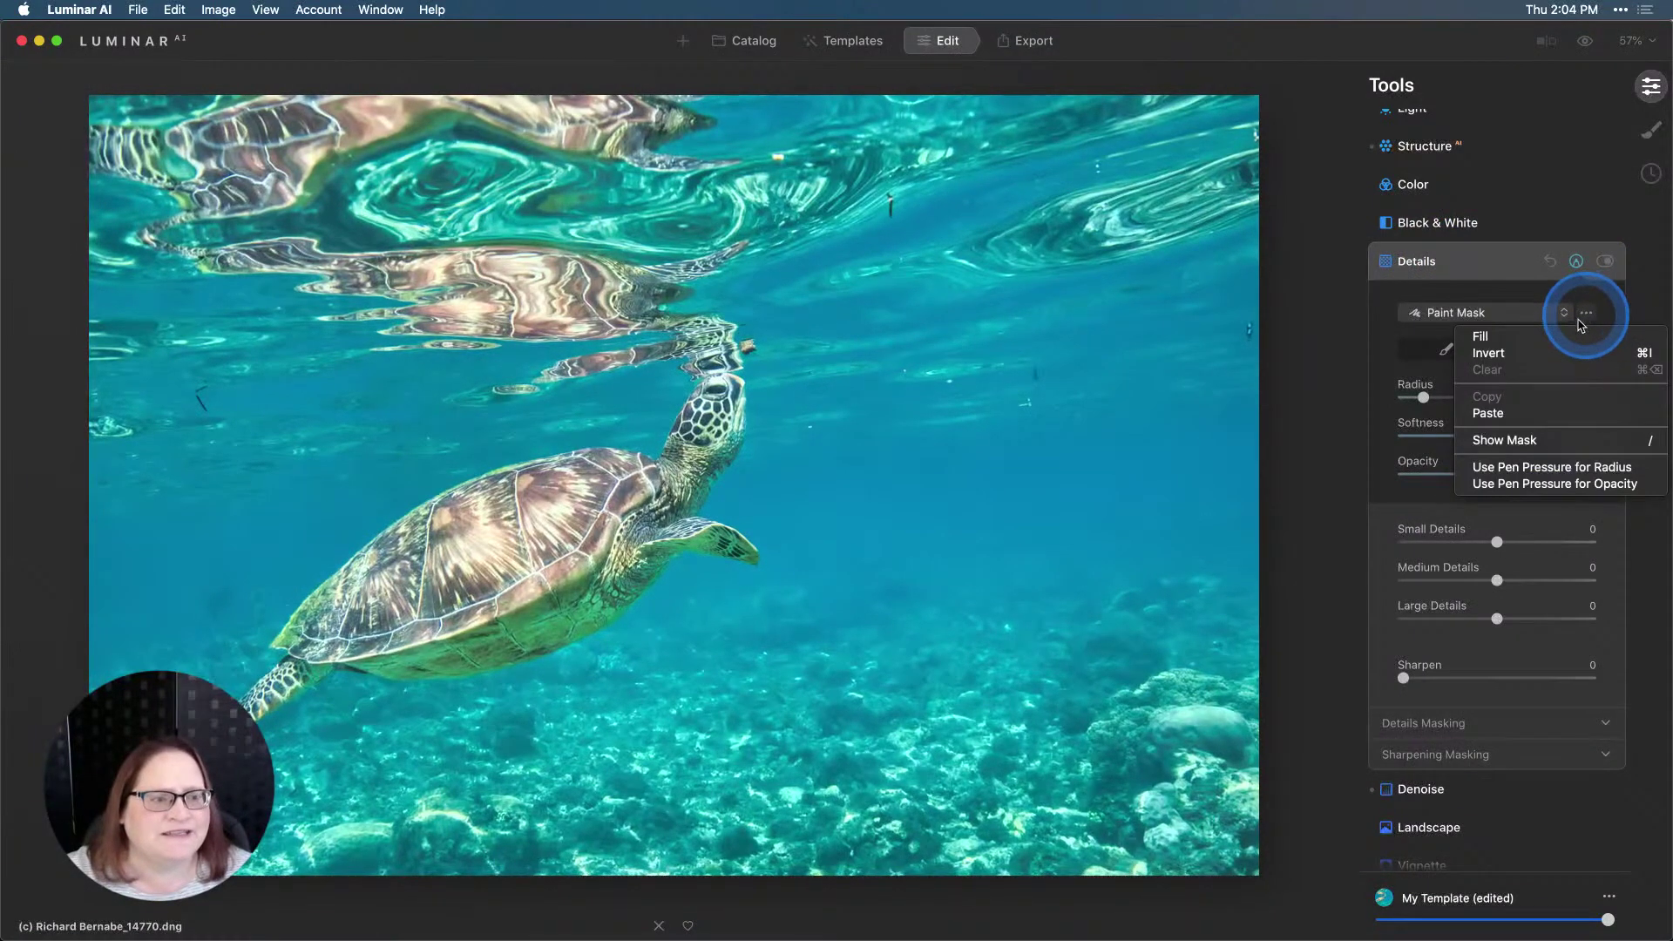
left_click(1516, 417)
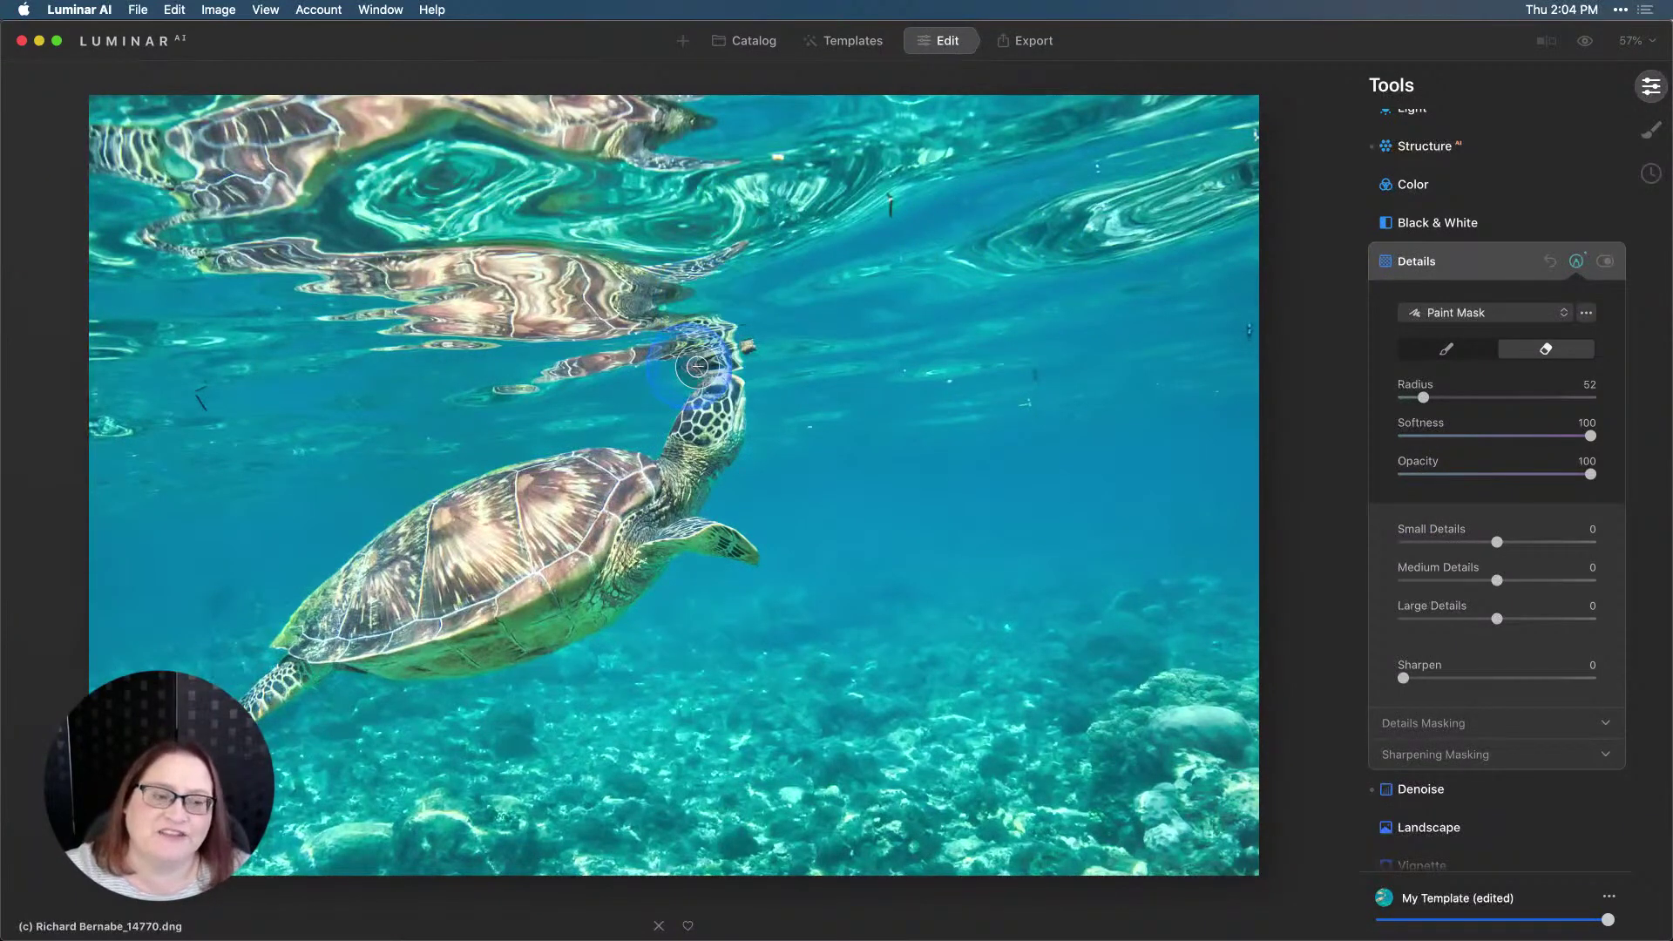
left_click(1586, 316)
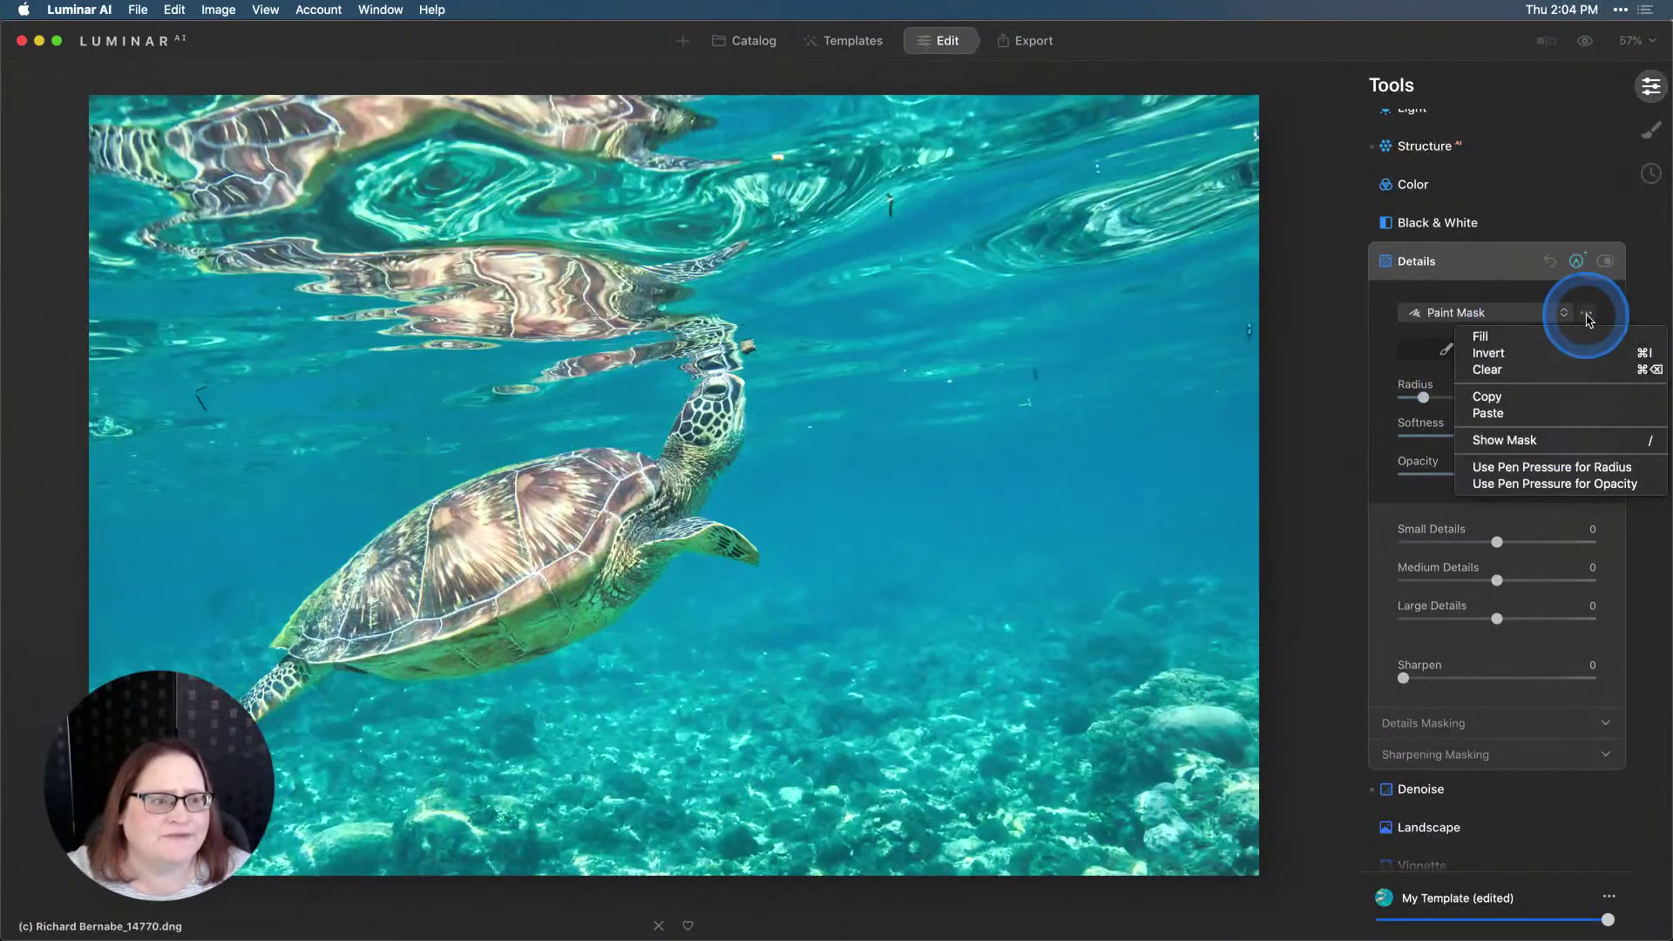
left_click(1526, 360)
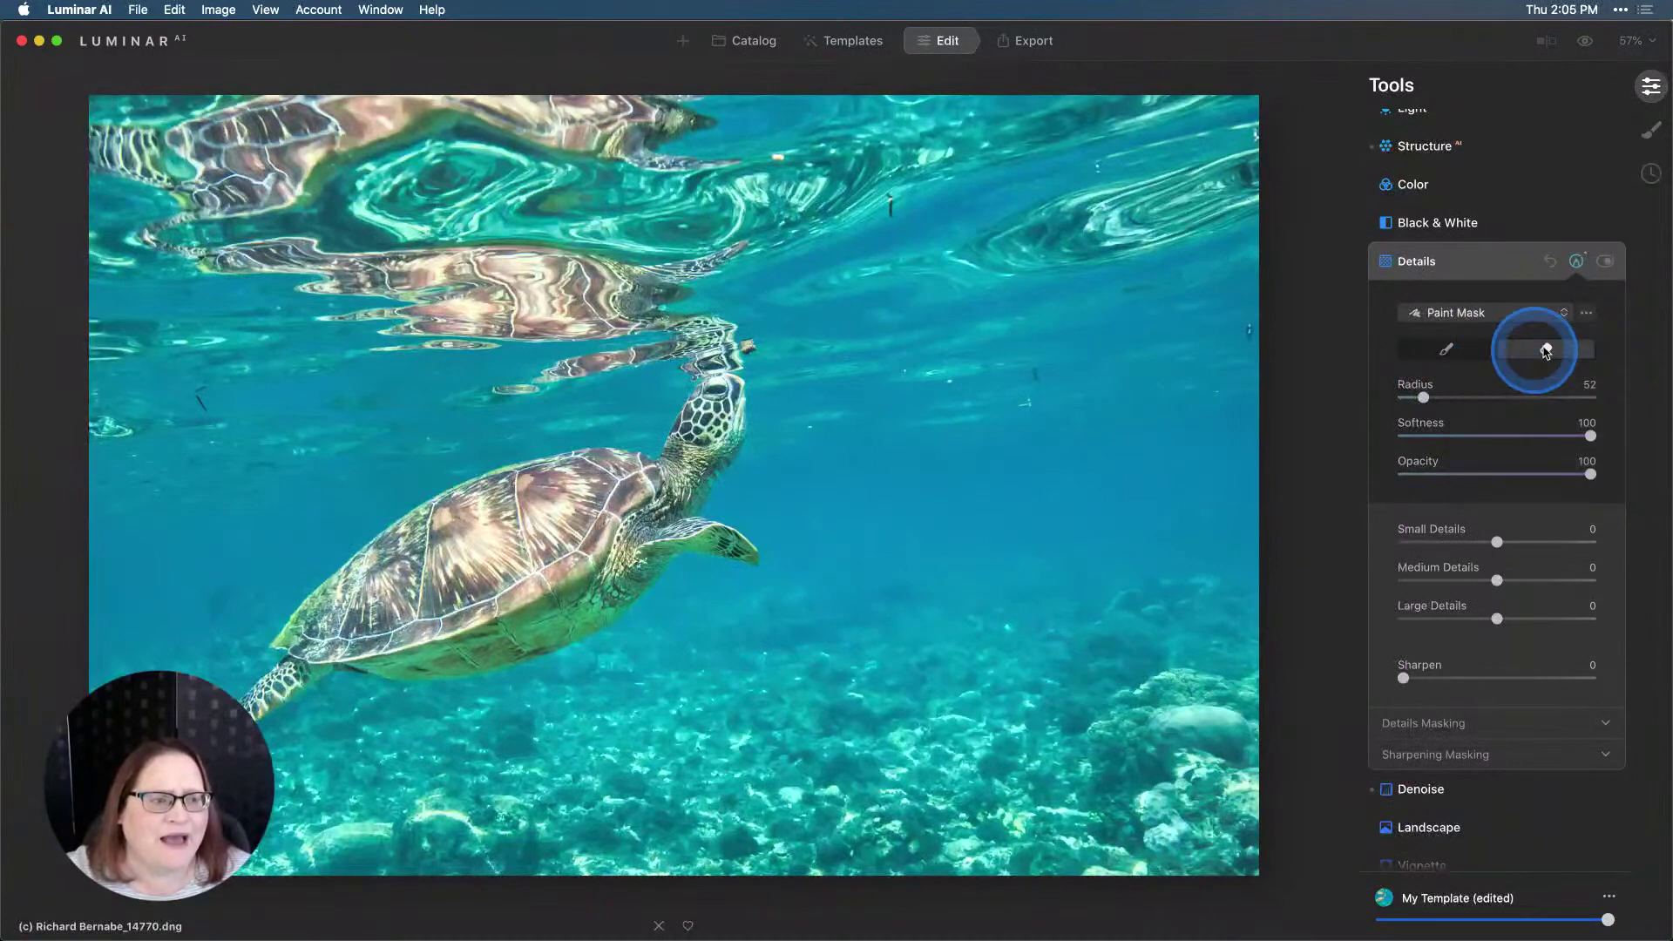
Show the Details mask overlay to check its coverage of the turtle, and hide the overlay again.
left_click(1584, 312)
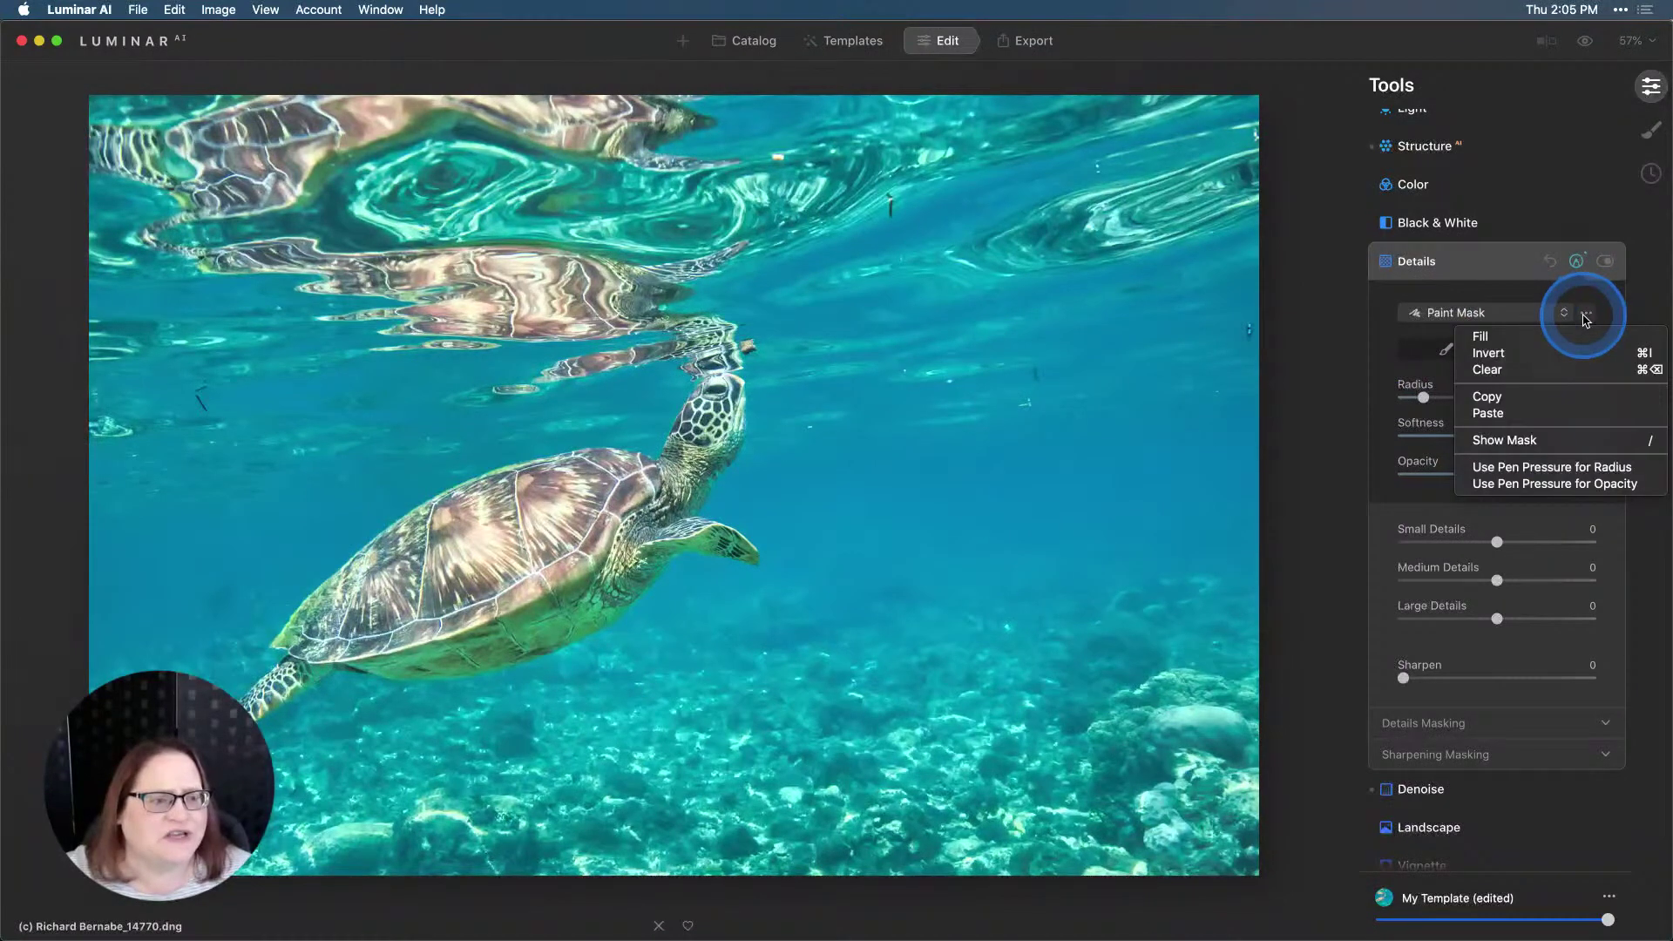
left_click(1531, 439)
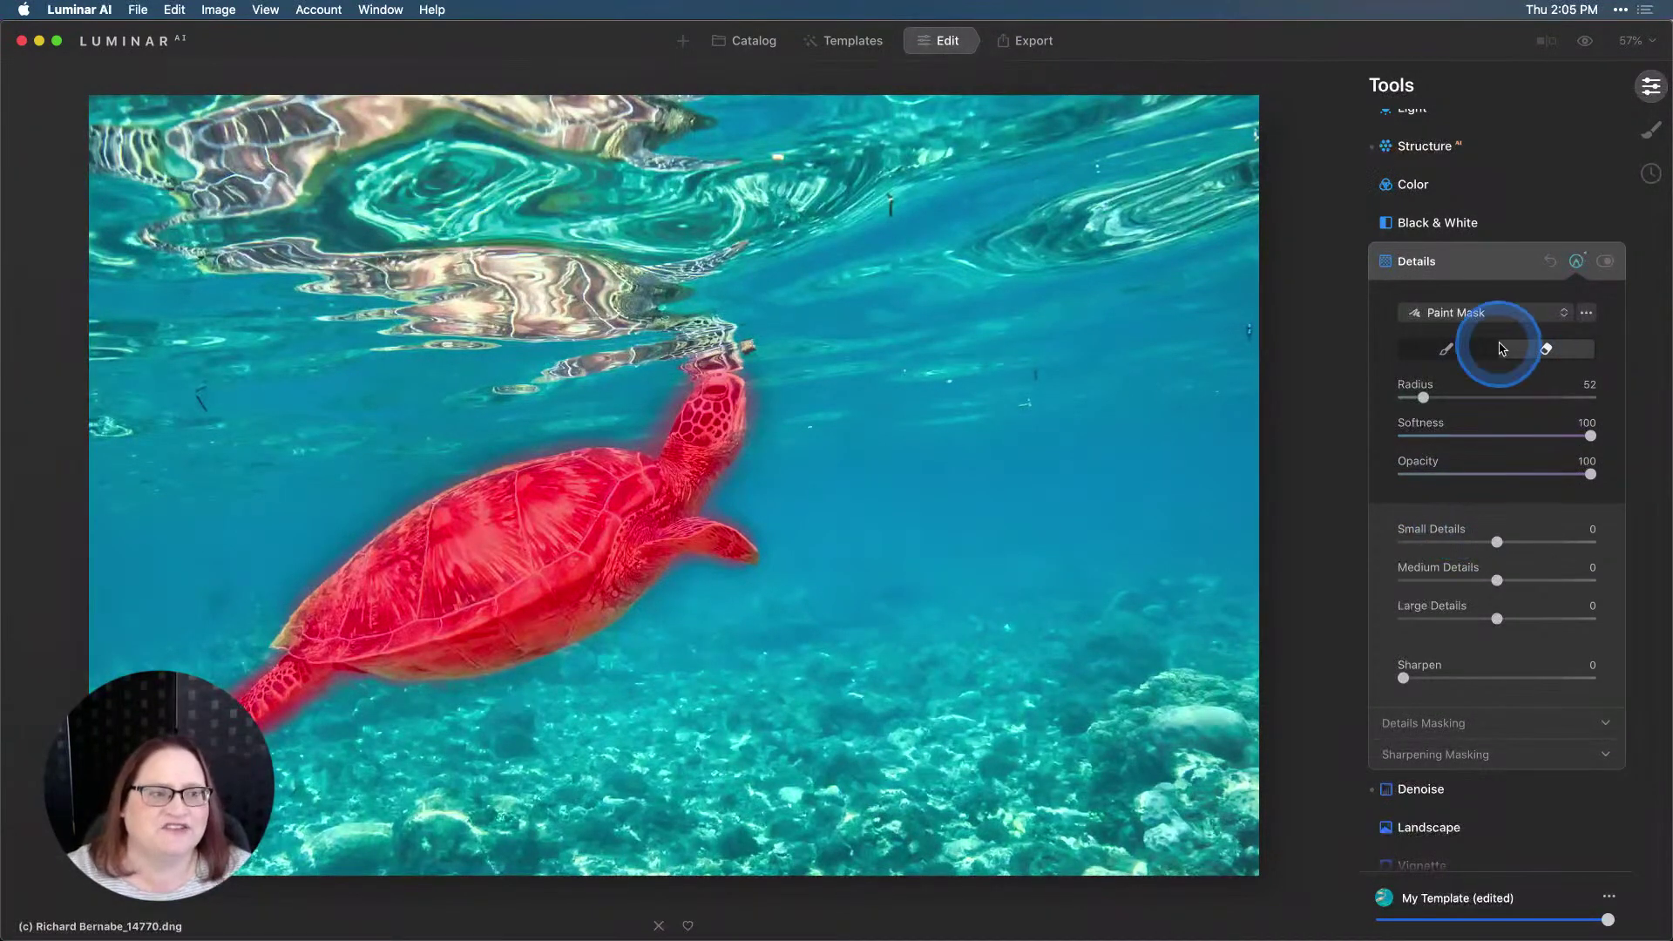
left_click(1577, 261)
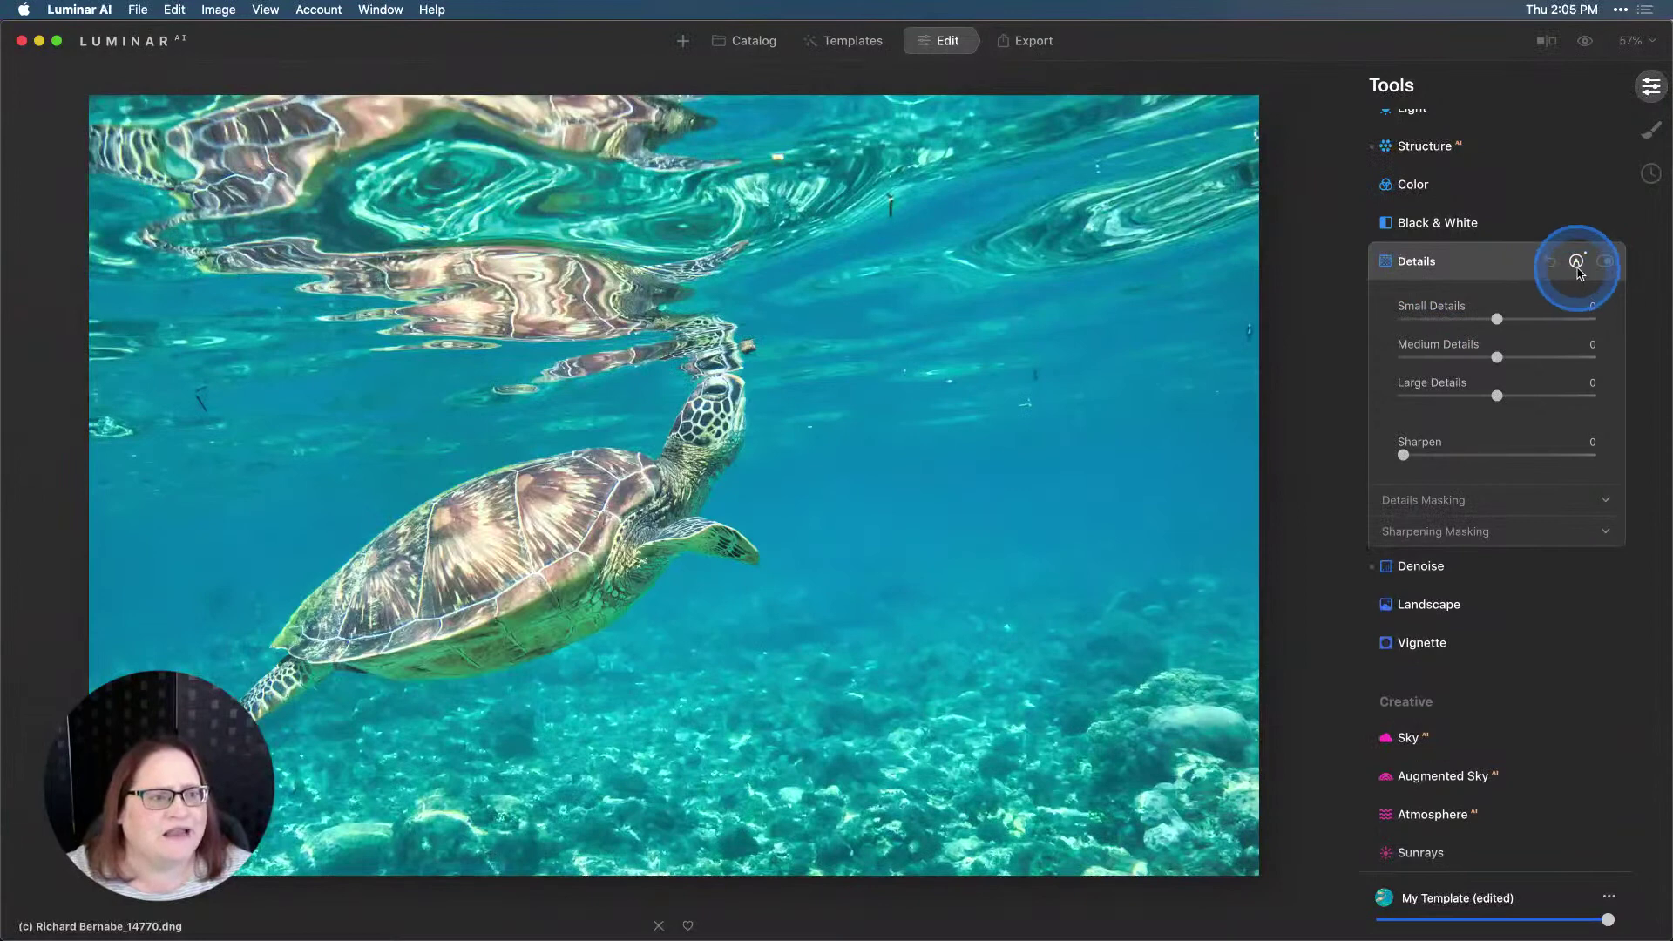
left_click(1577, 261)
left_click(1586, 313)
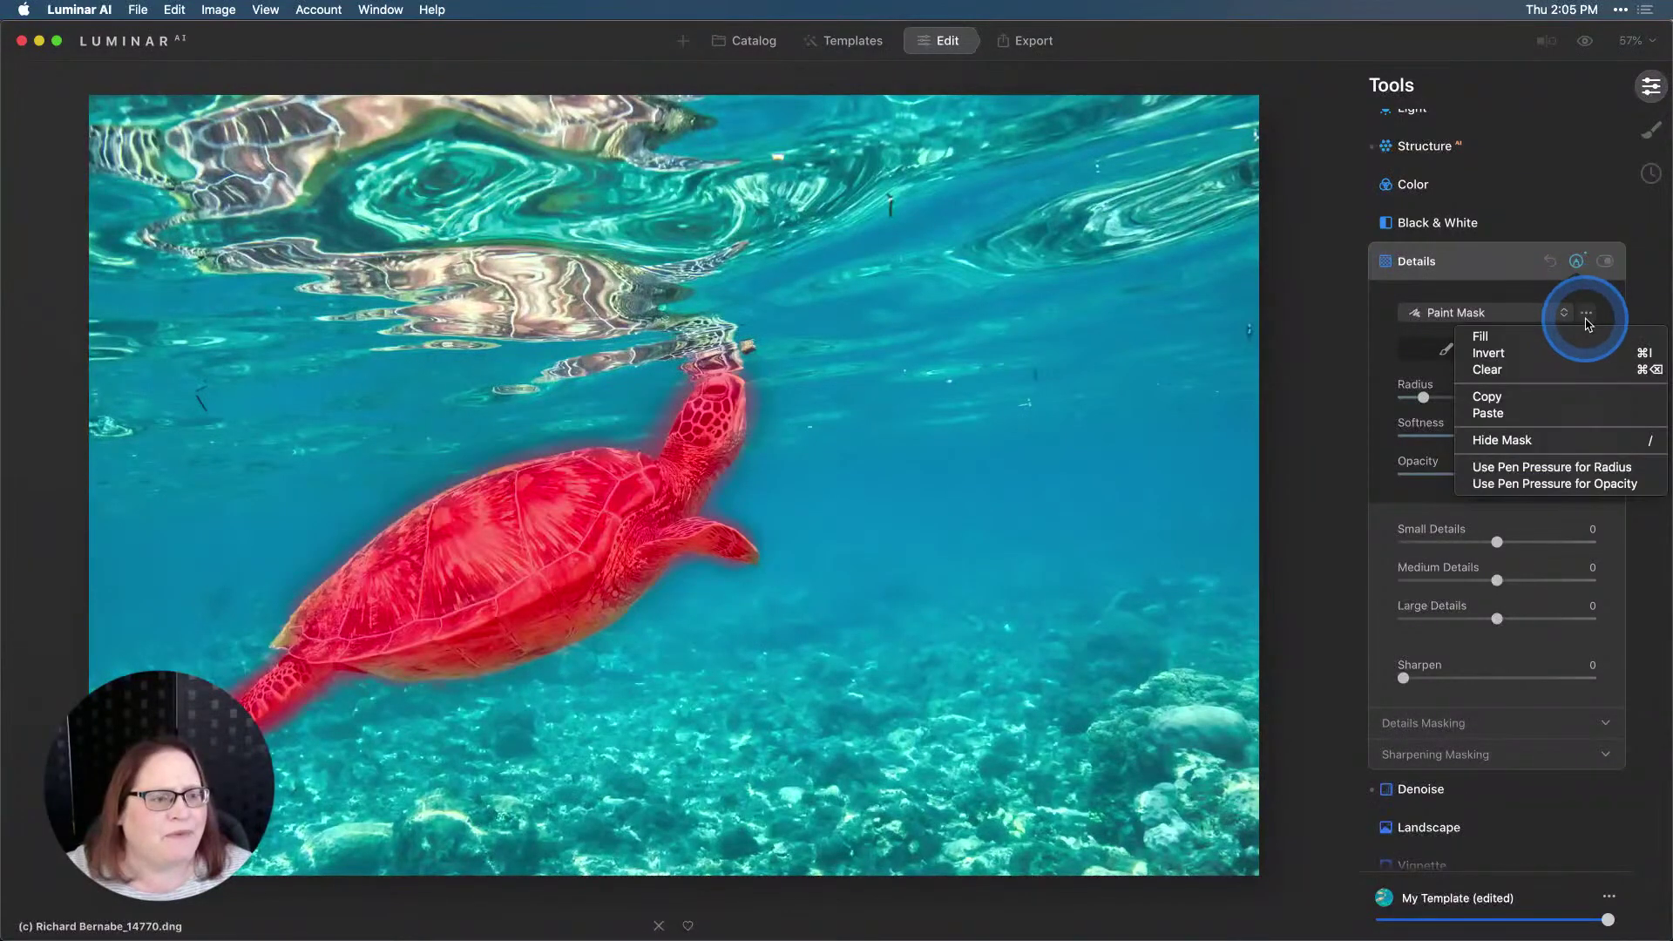
left_click(1550, 440)
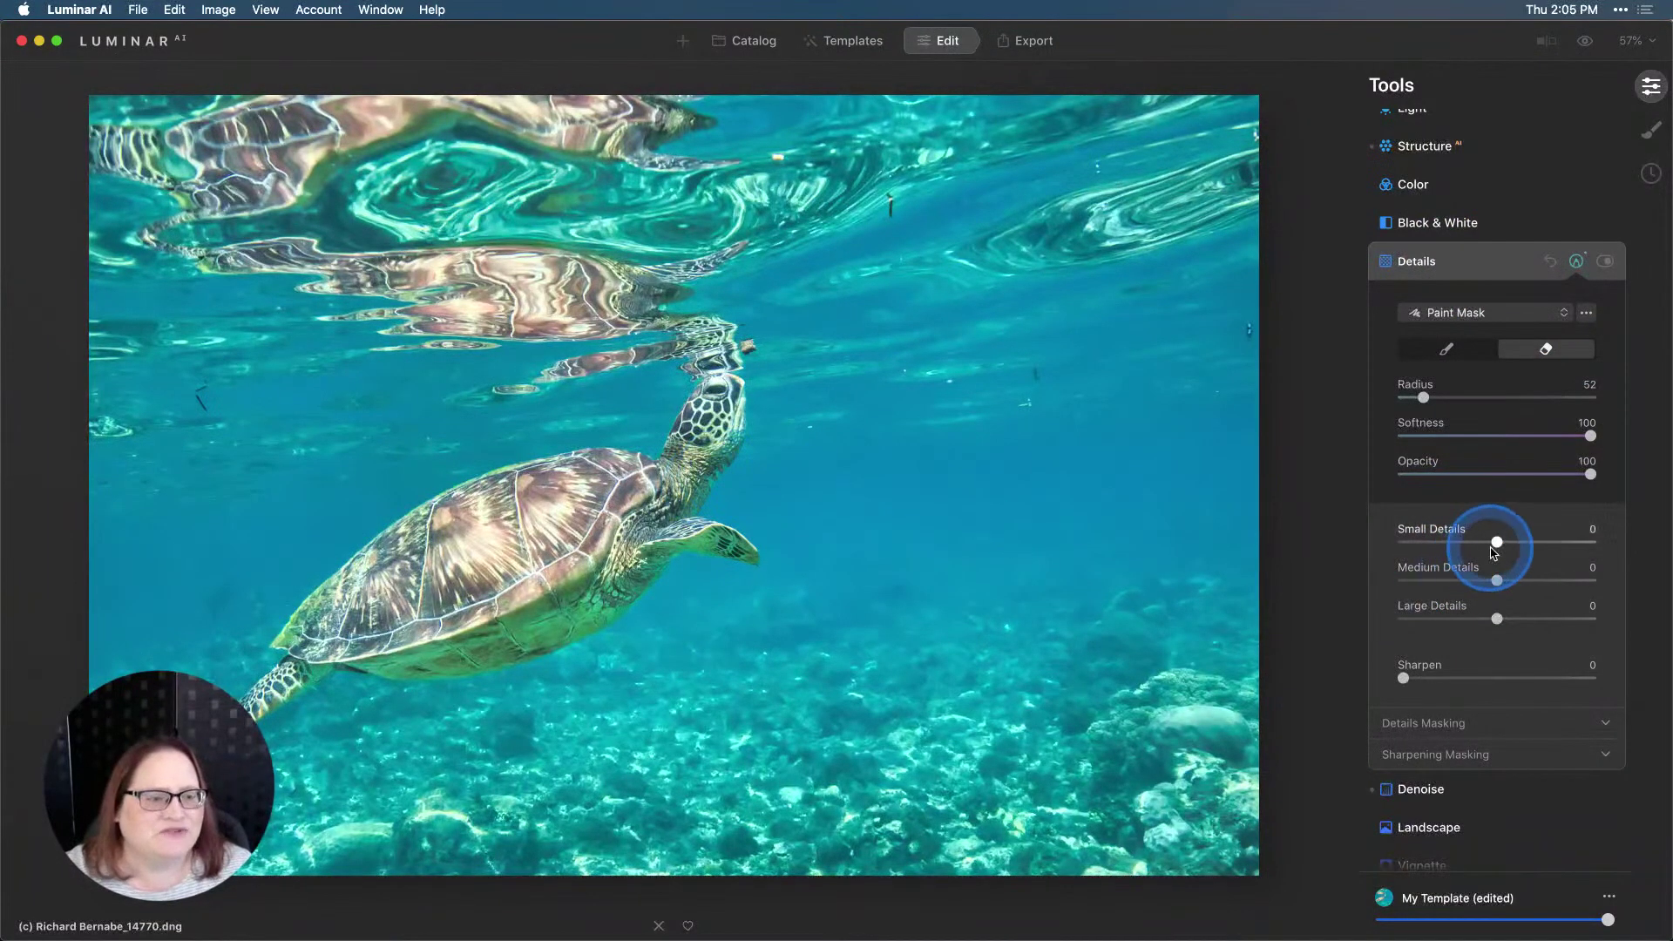
Set the turtle's Small Details to 21, Medium Details to 42, Large Details to 14 and Sharpen to 10.
left_click_drag(1500, 546, 1507, 544)
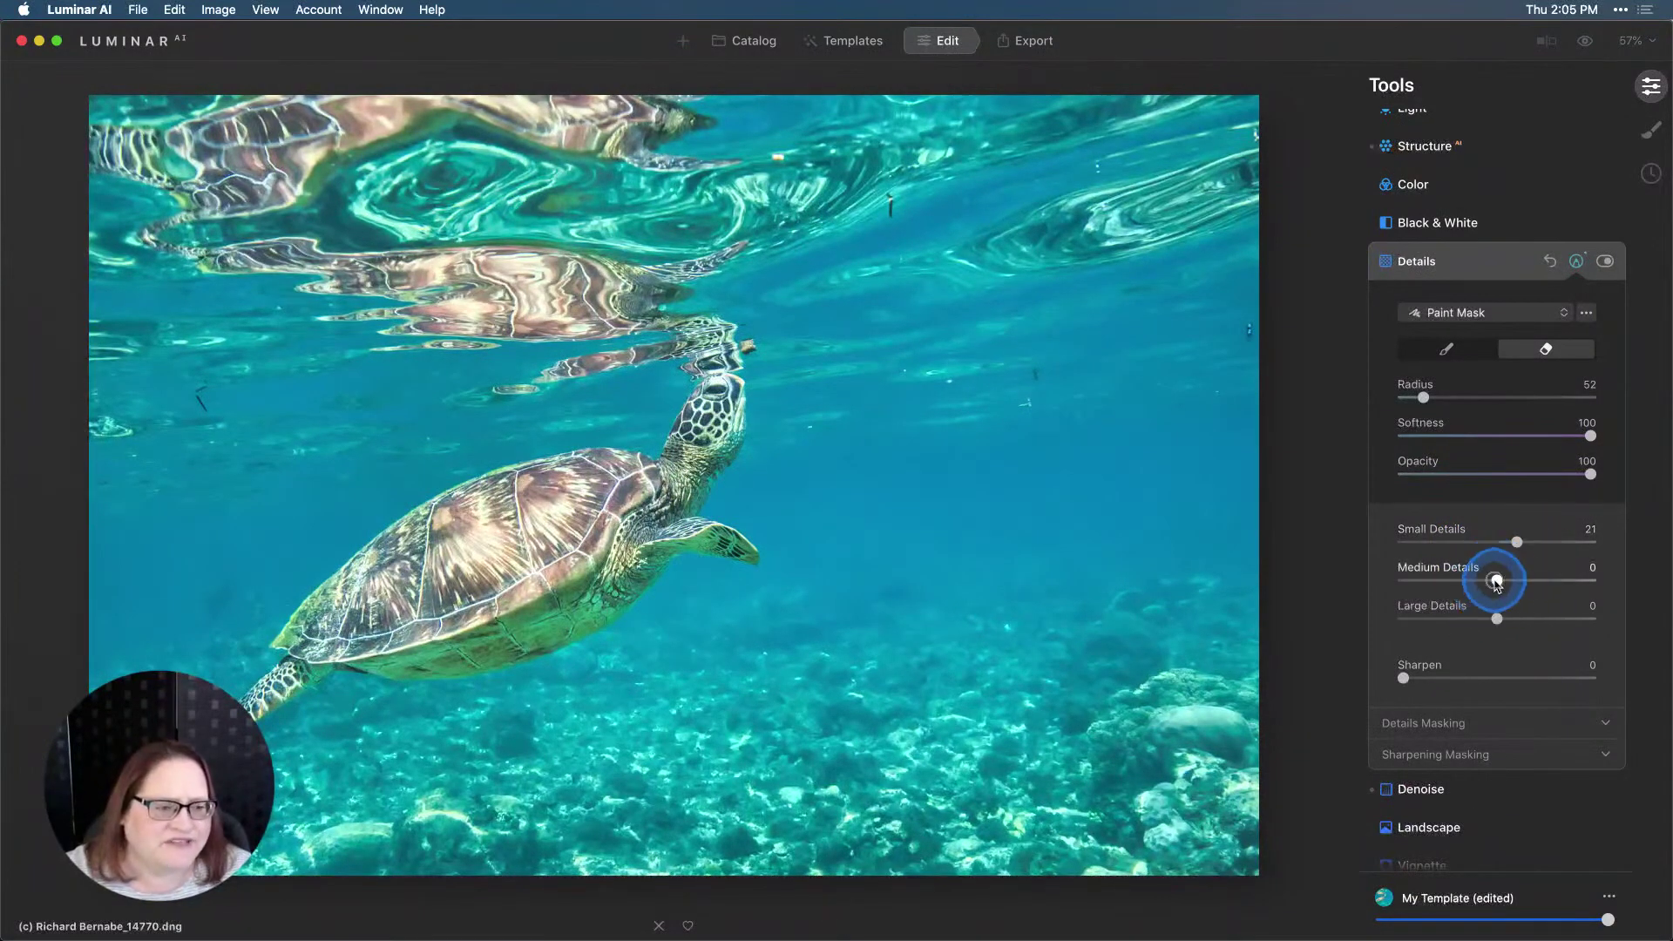
left_click_drag(1498, 580, 1503, 619)
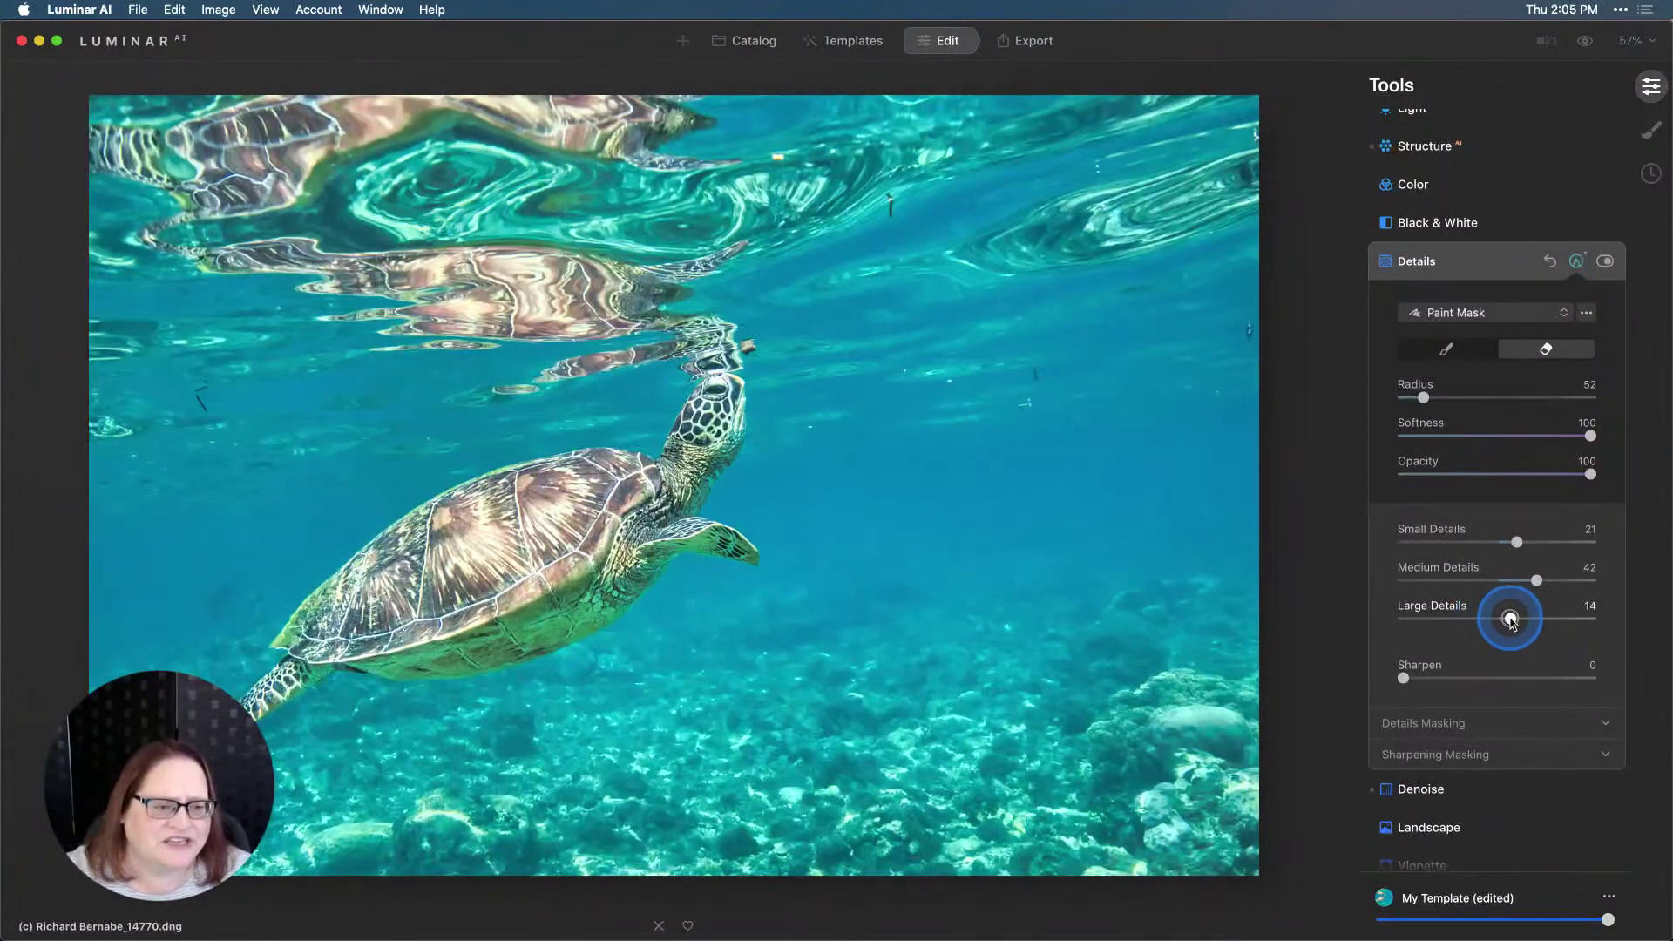
left_click_drag(1404, 680, 1423, 685)
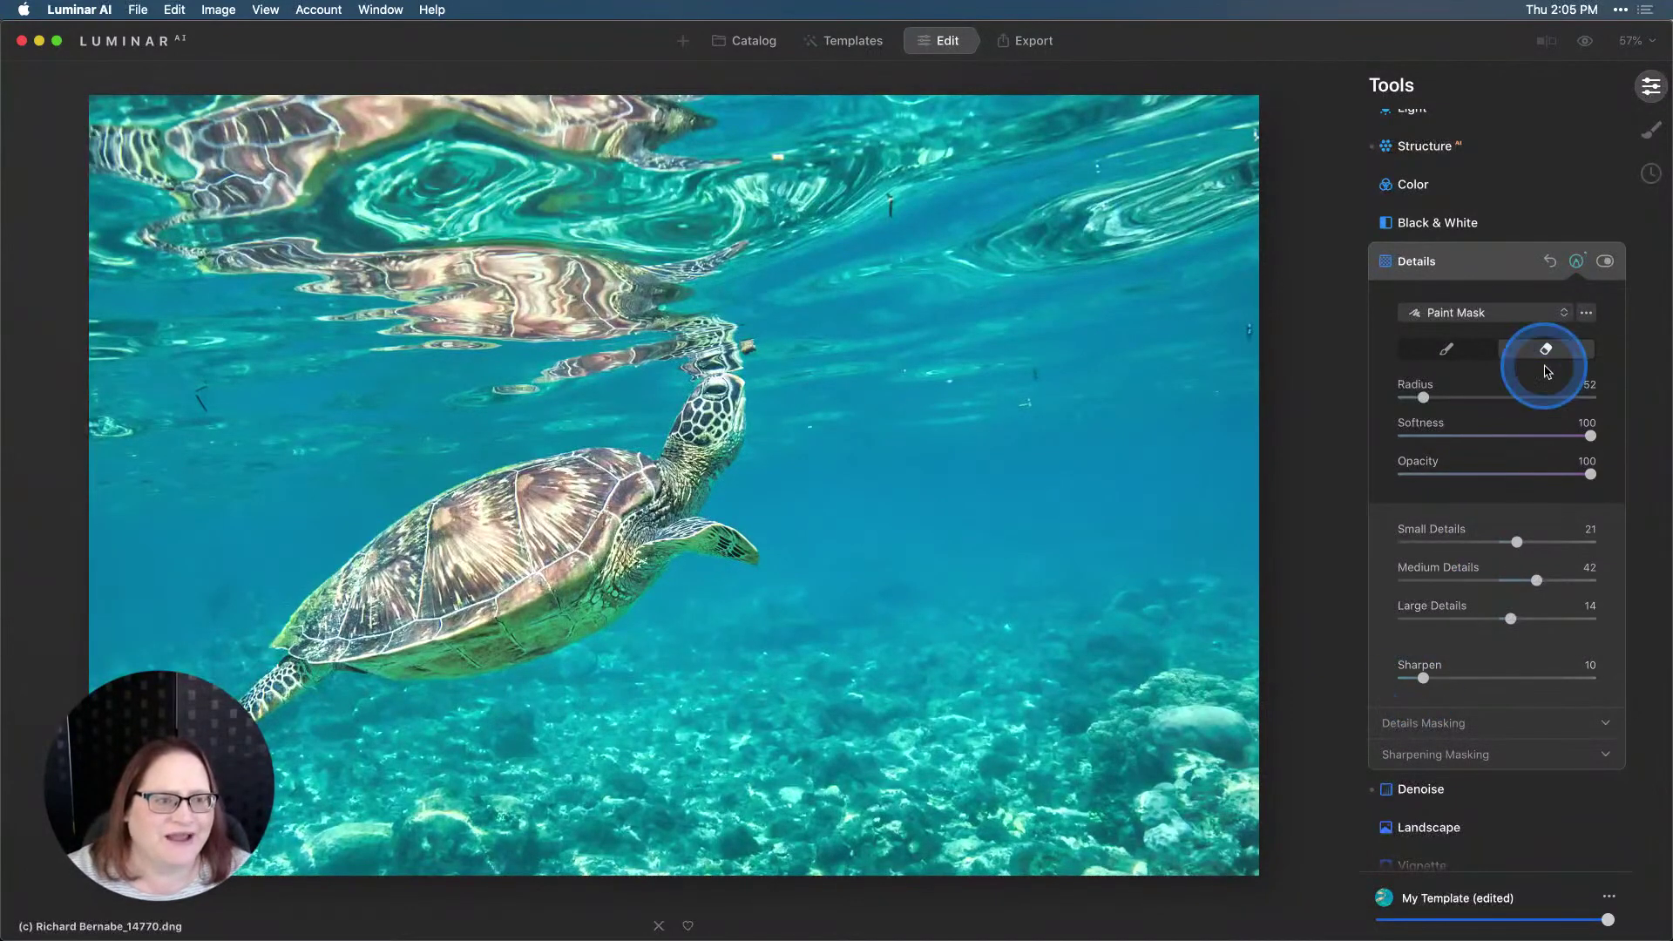
left_click(1492, 267)
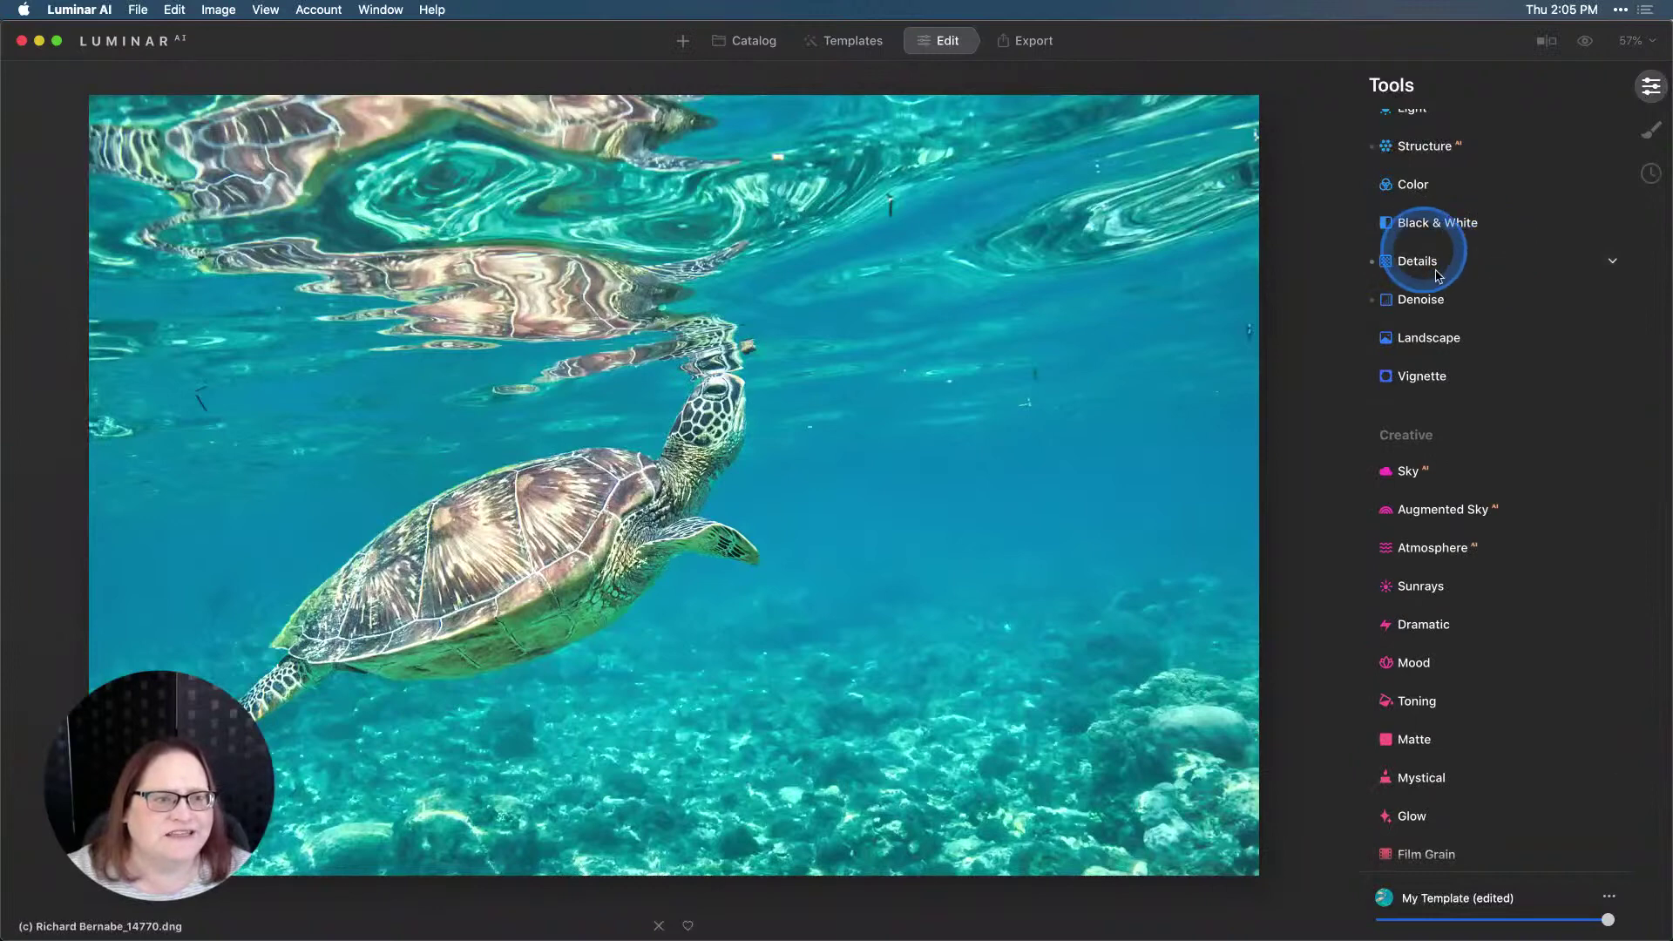
Set the Landscape tool's Dehaze to 44.
scroll(1465, 331, "up", 3)
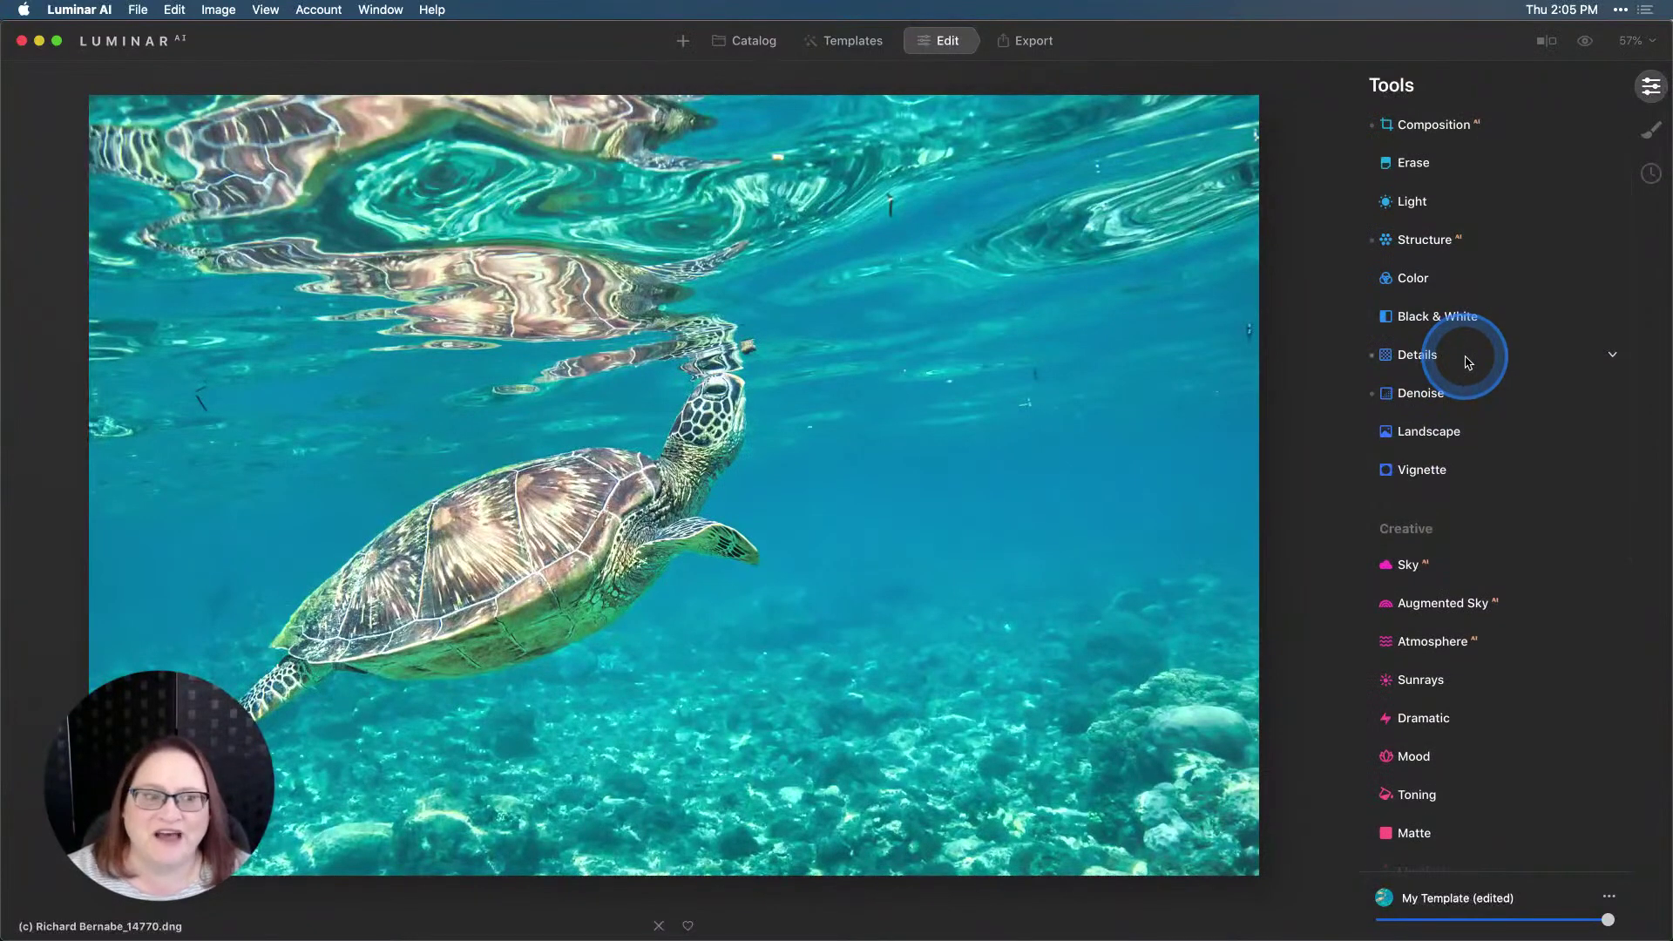
left_click(1419, 287)
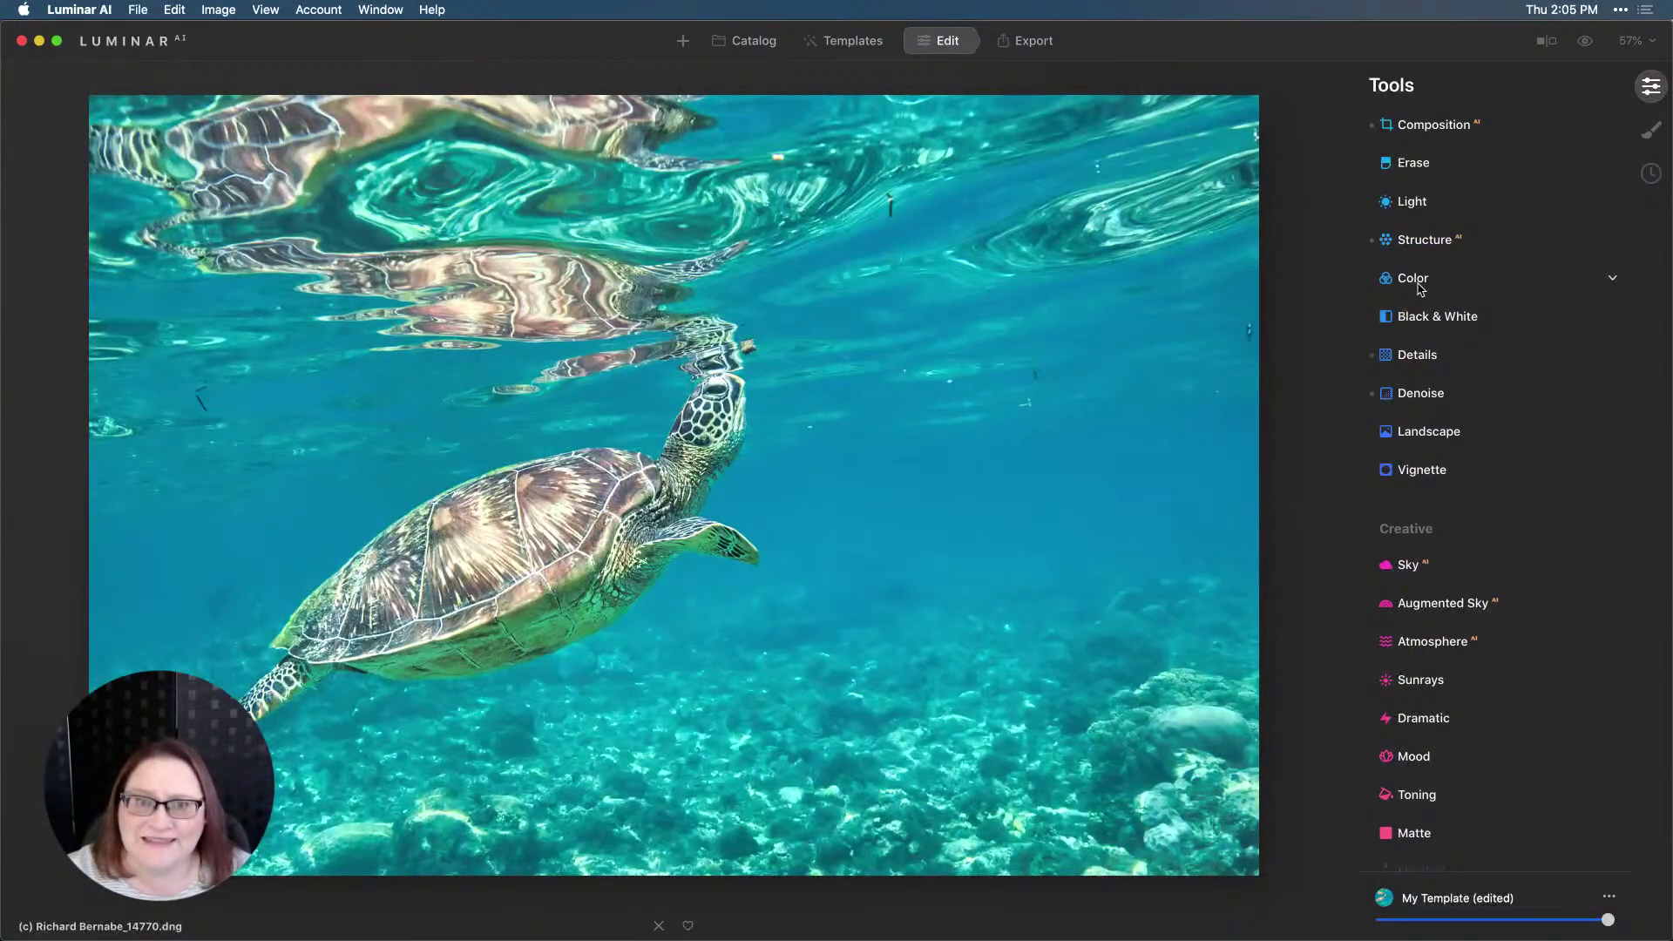
left_click(1432, 429)
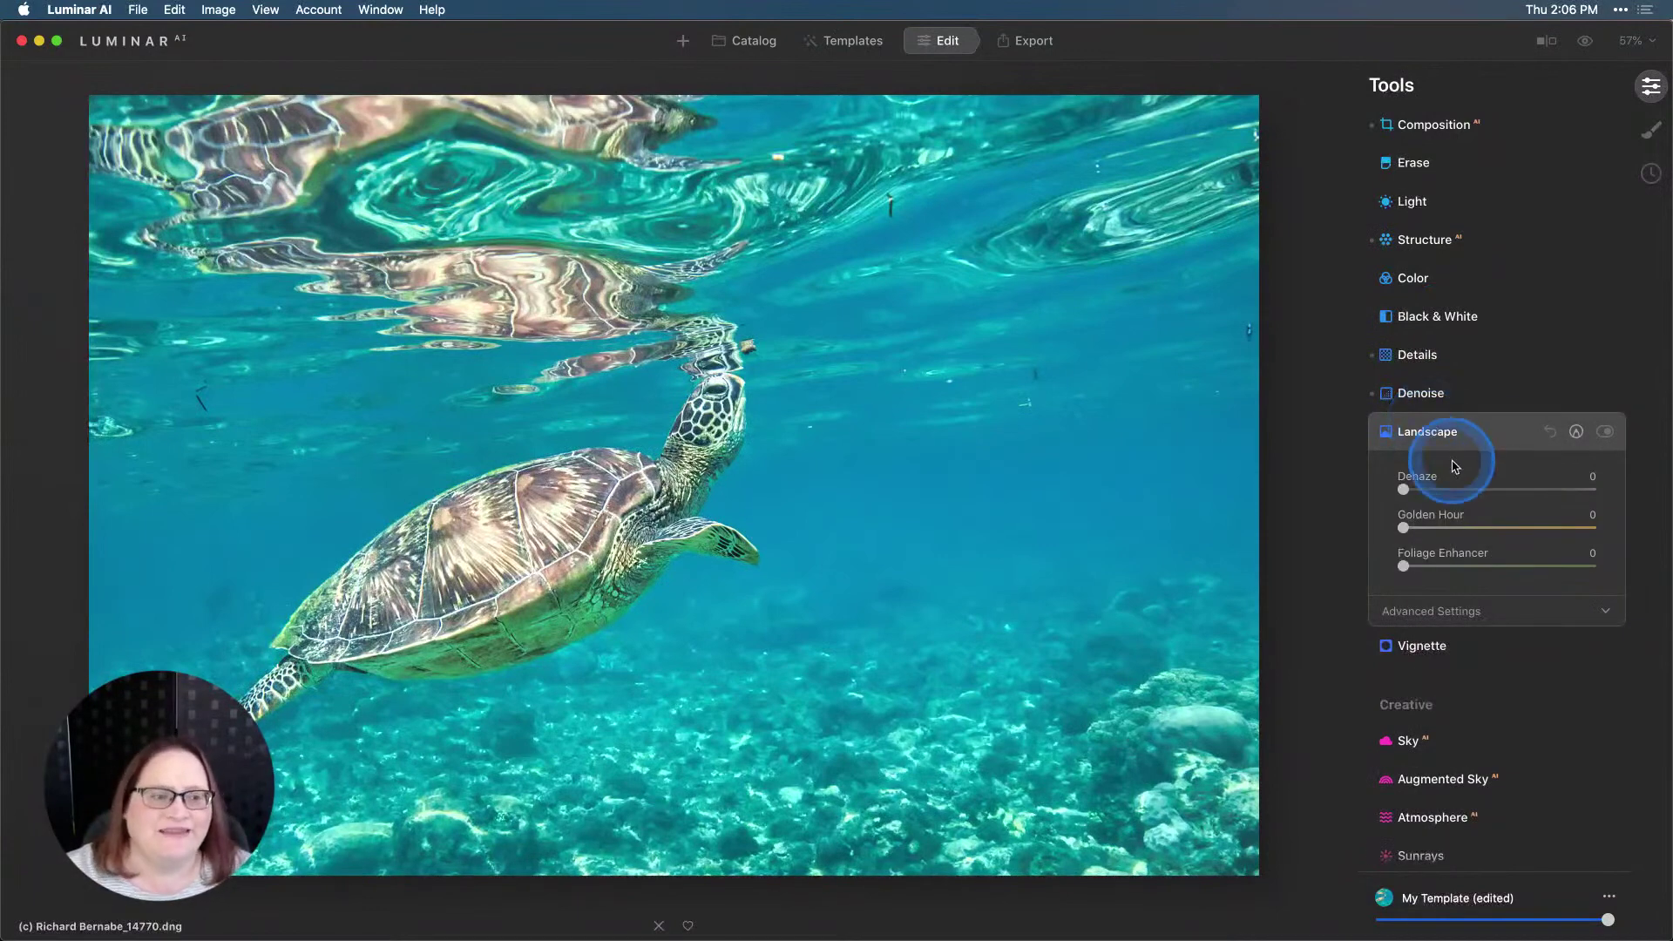
left_click(1404, 491)
left_click_drag(1405, 494, 1484, 498)
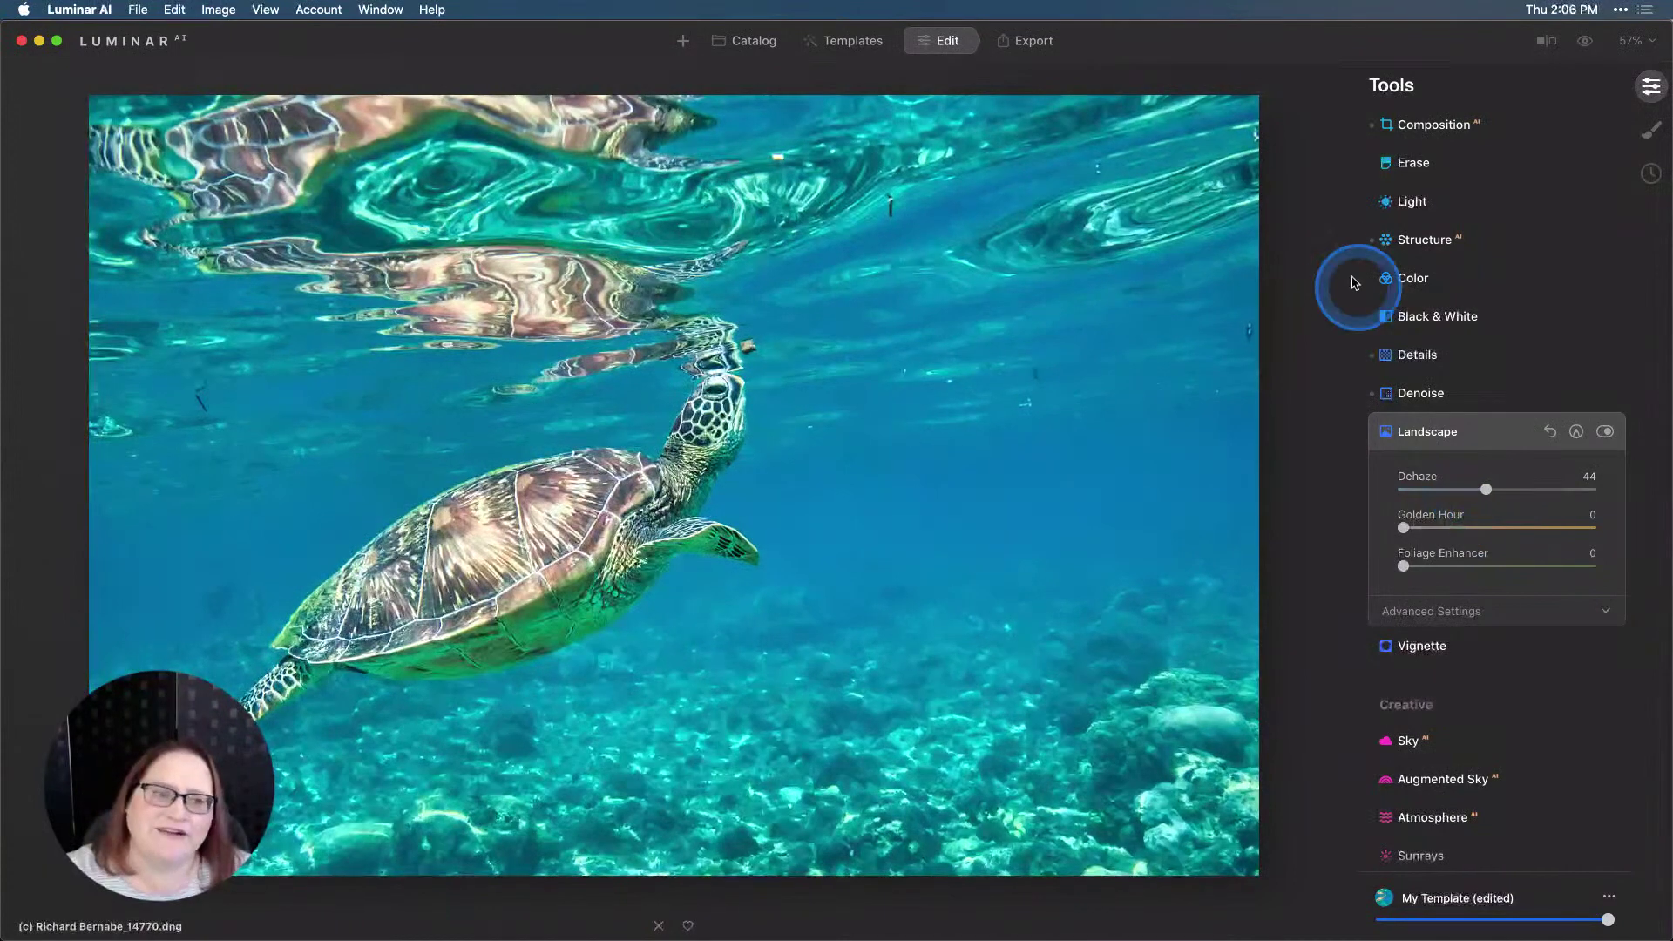
Set the Color tool's Vibrance to 14.
left_click(1427, 281)
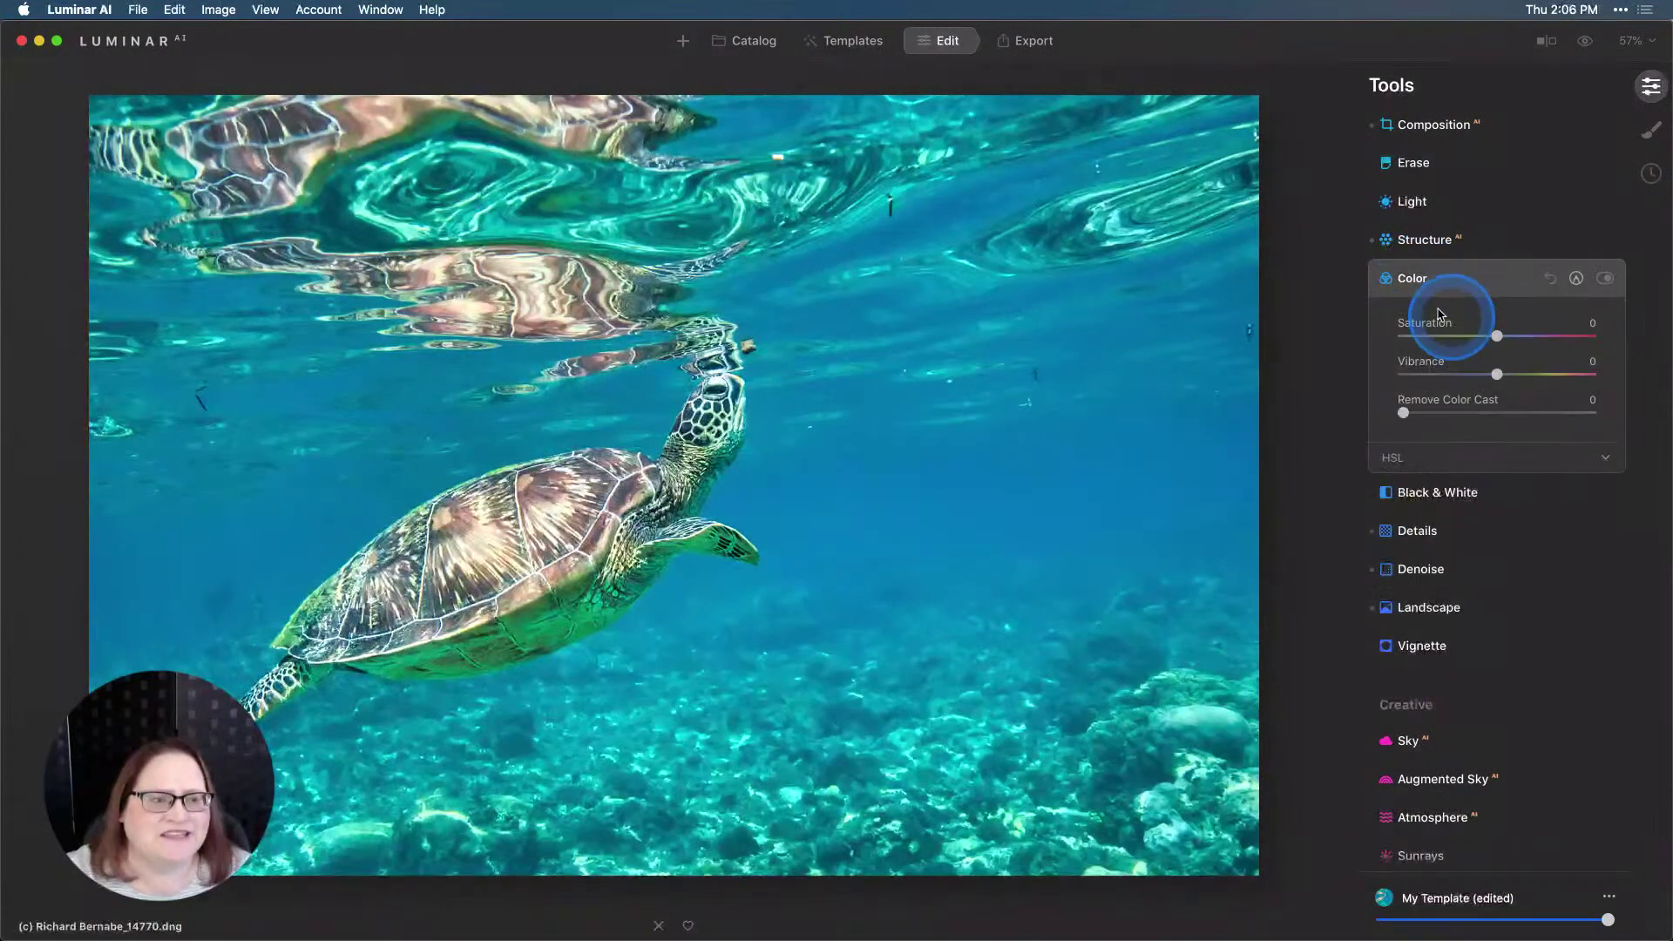
left_click(1497, 375)
left_click_drag(1498, 377, 1510, 378)
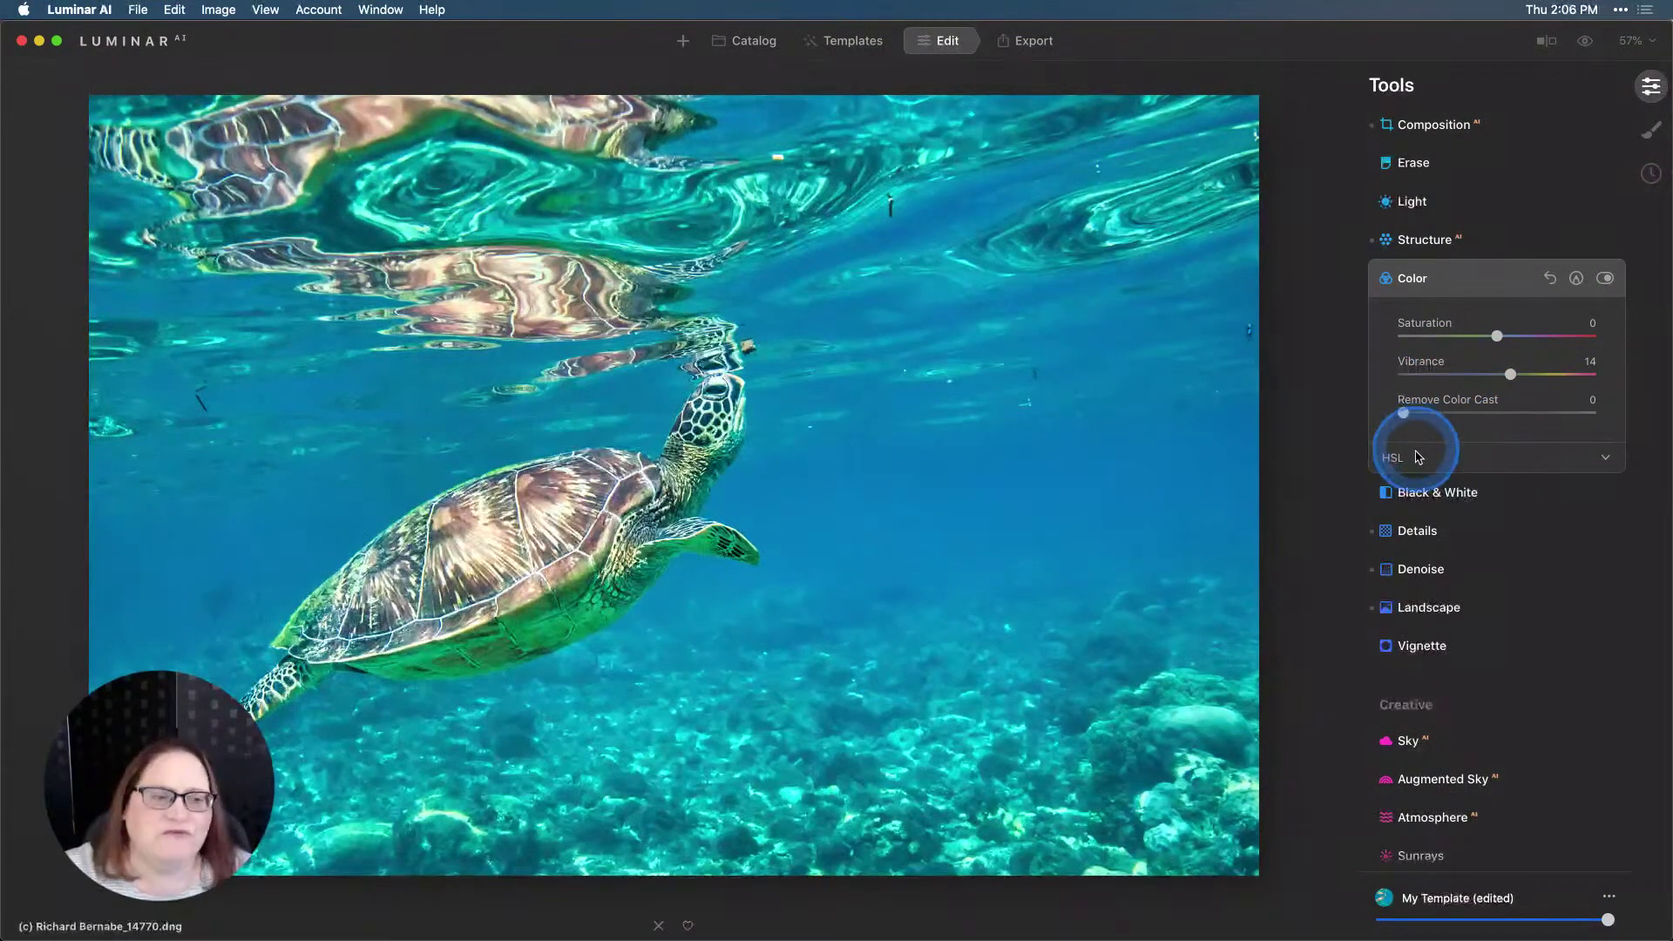
Expand the Color tool's HSL section, try a Blue hue of 64, and reset it to 0.
left_click(1415, 459)
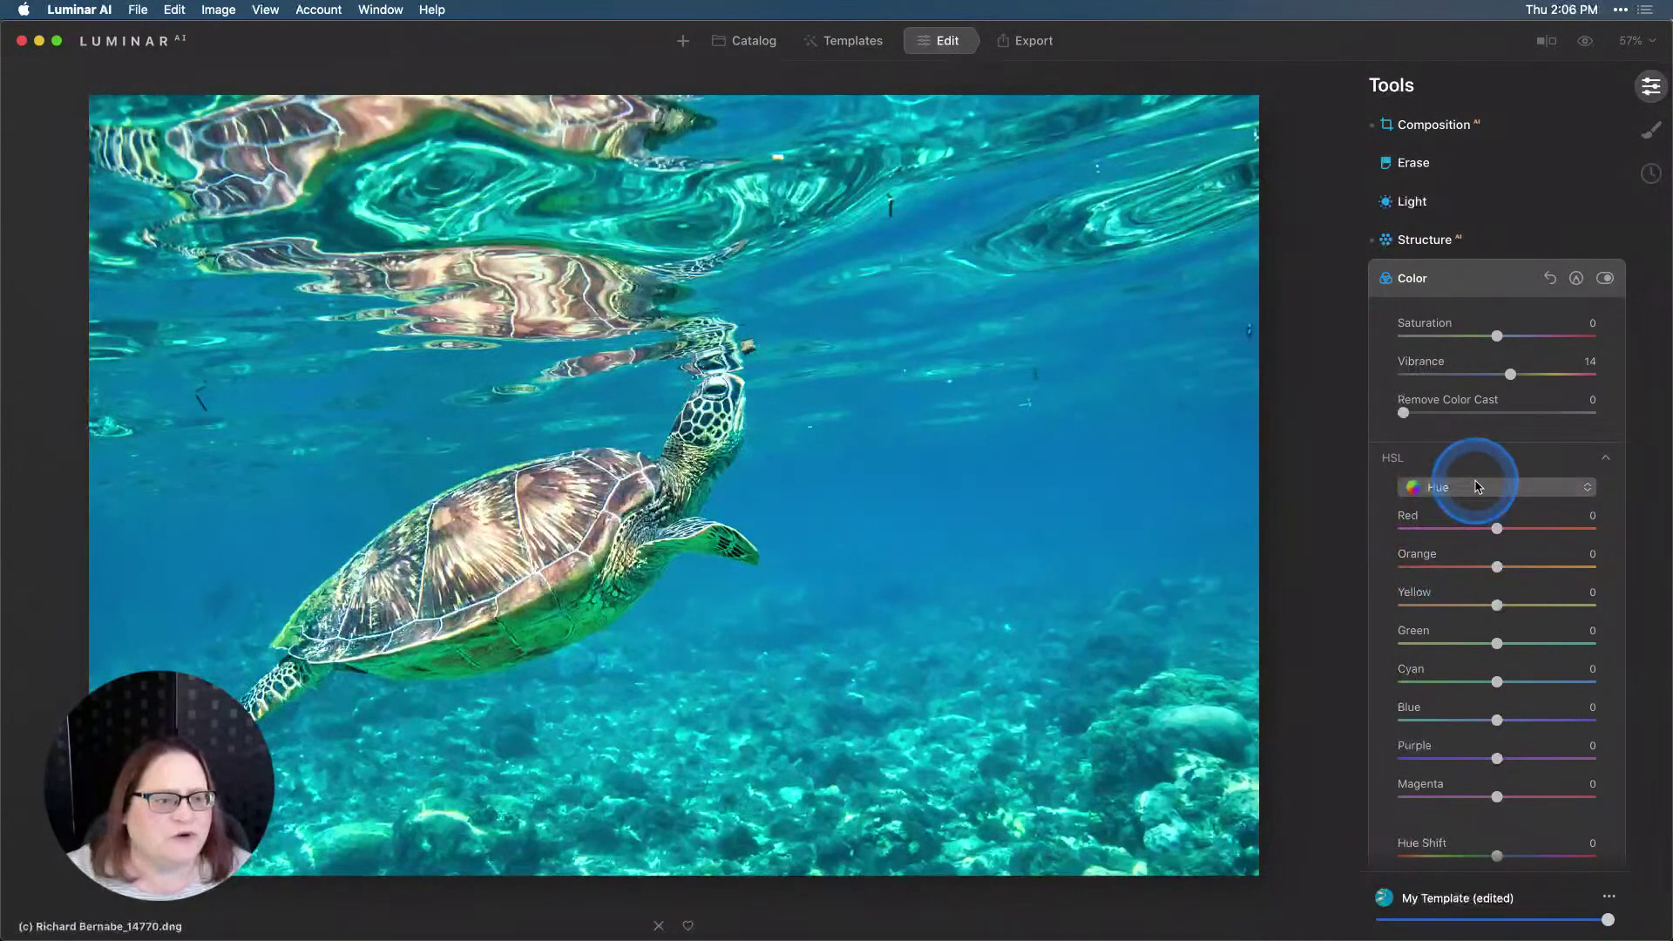
left_click(1542, 488)
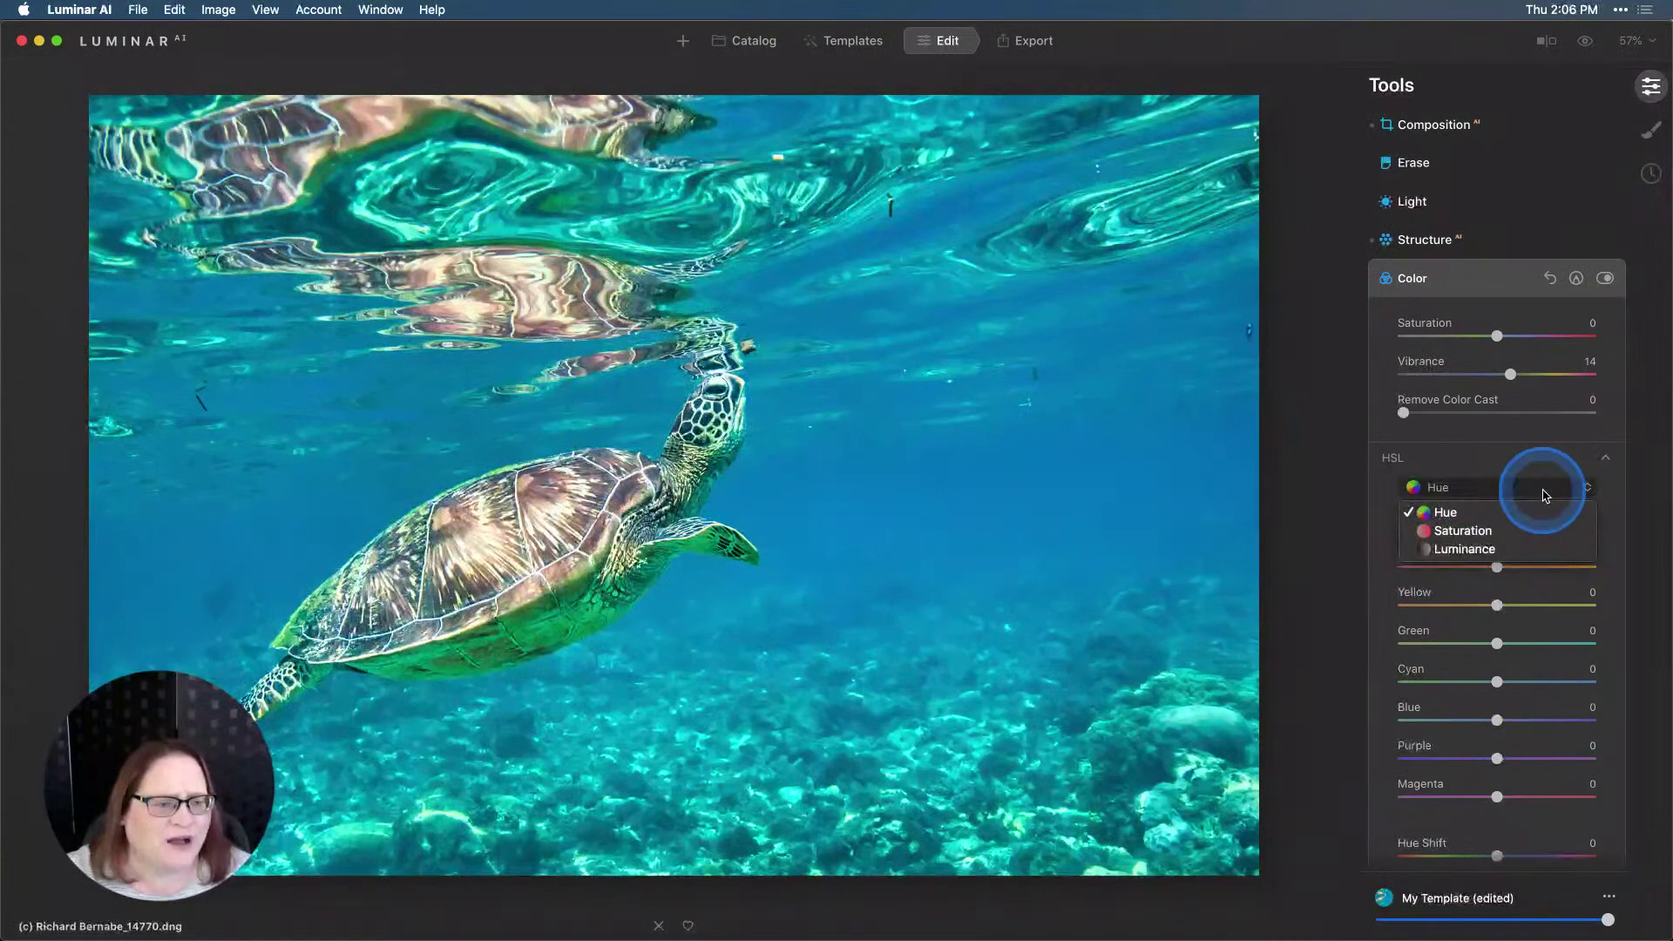
left_click(1503, 514)
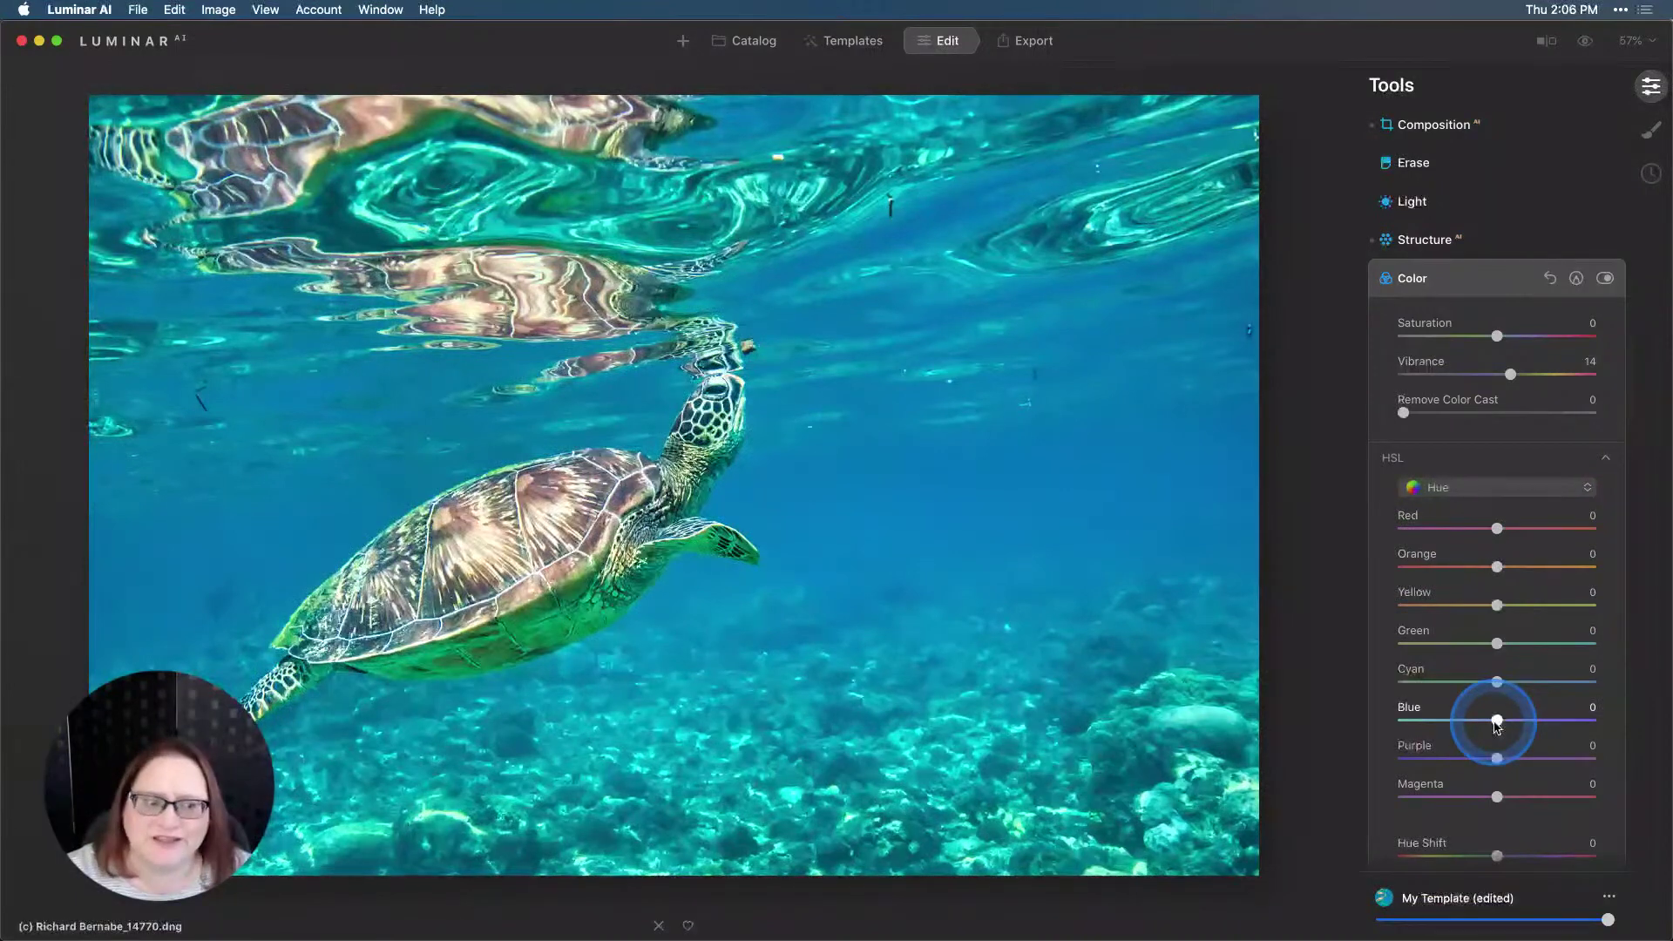
left_click_drag(1498, 723, 1559, 715)
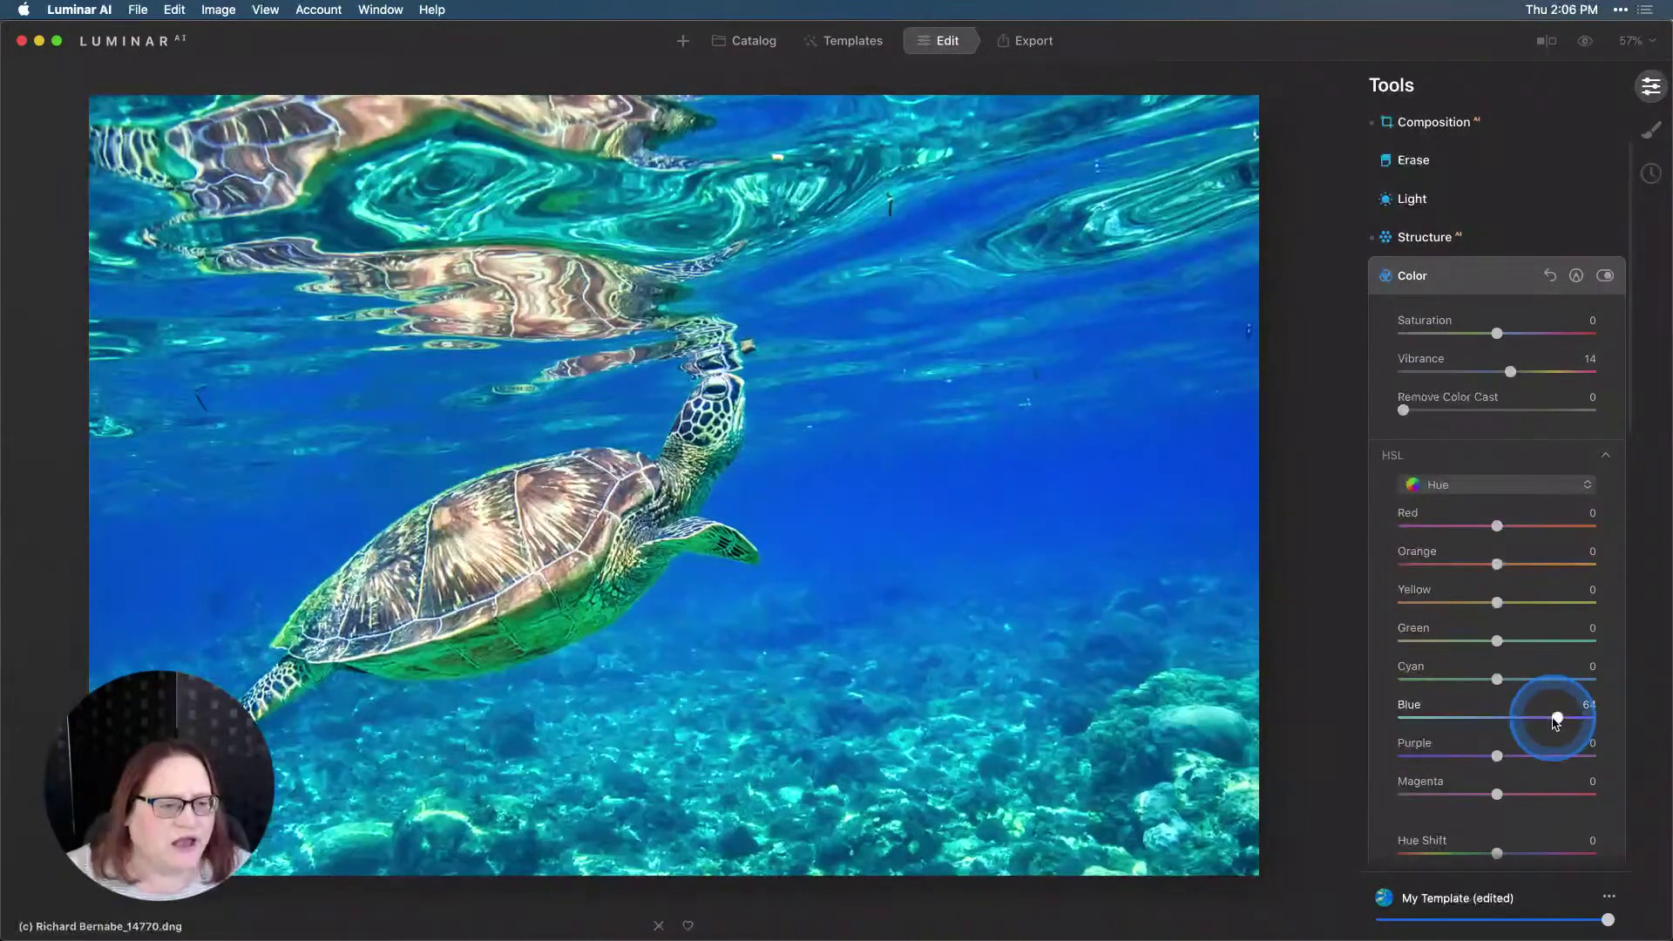
double_click(1557, 715)
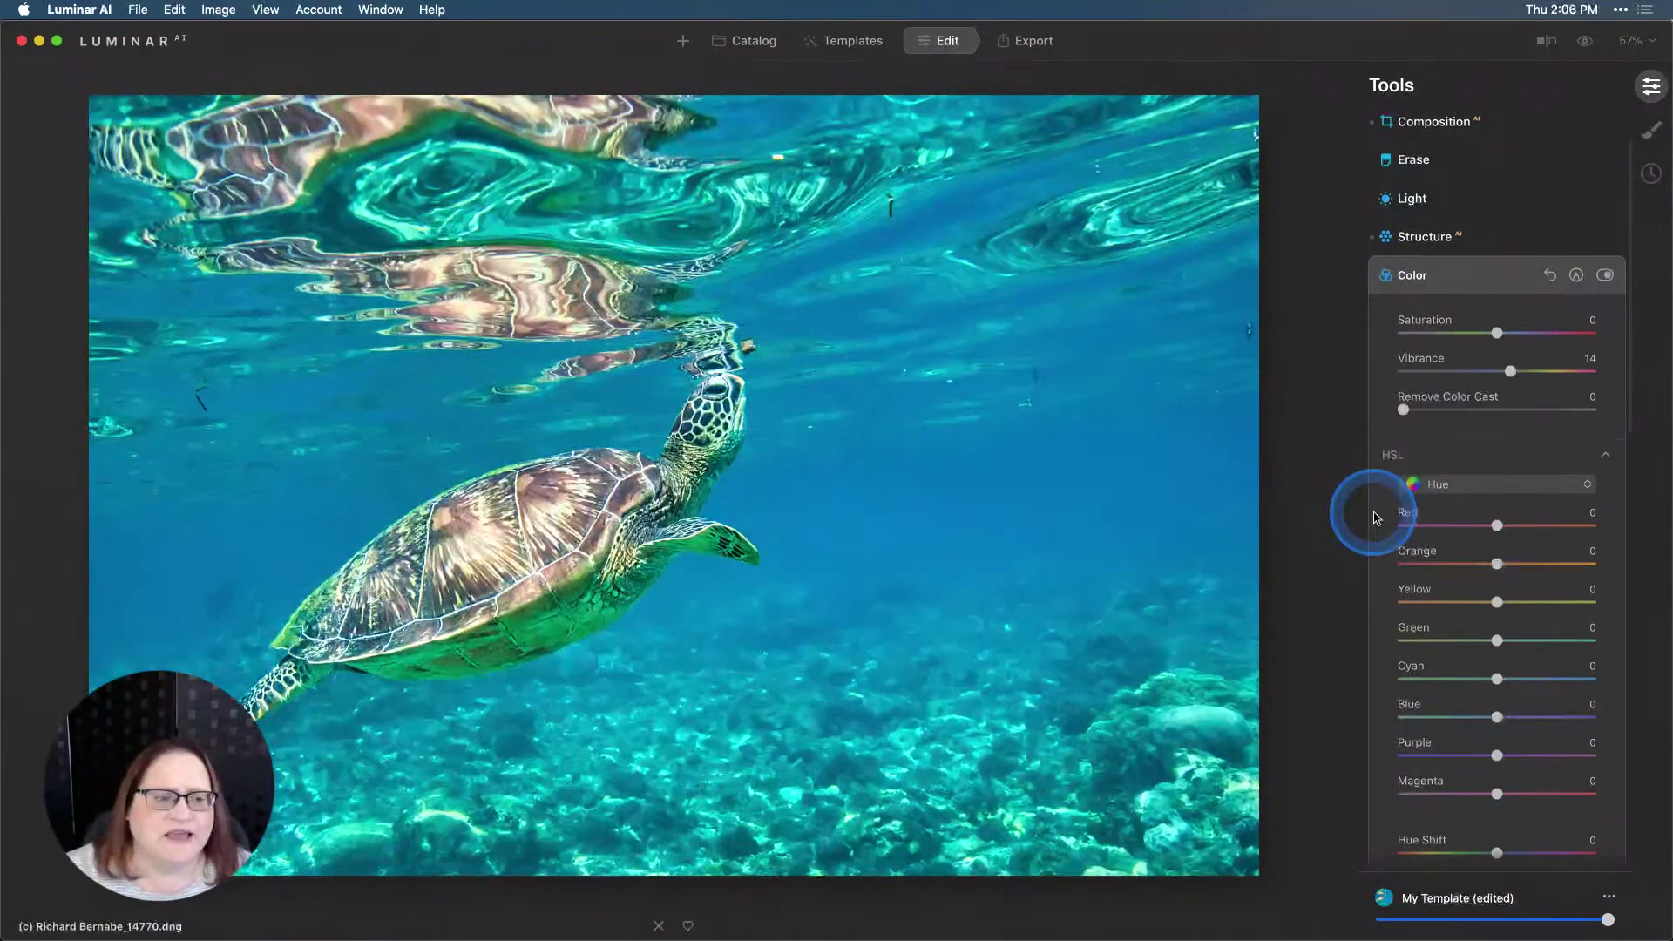
Set the Green saturation to -23 in the Color tool's HSL section.
left_click(1471, 486)
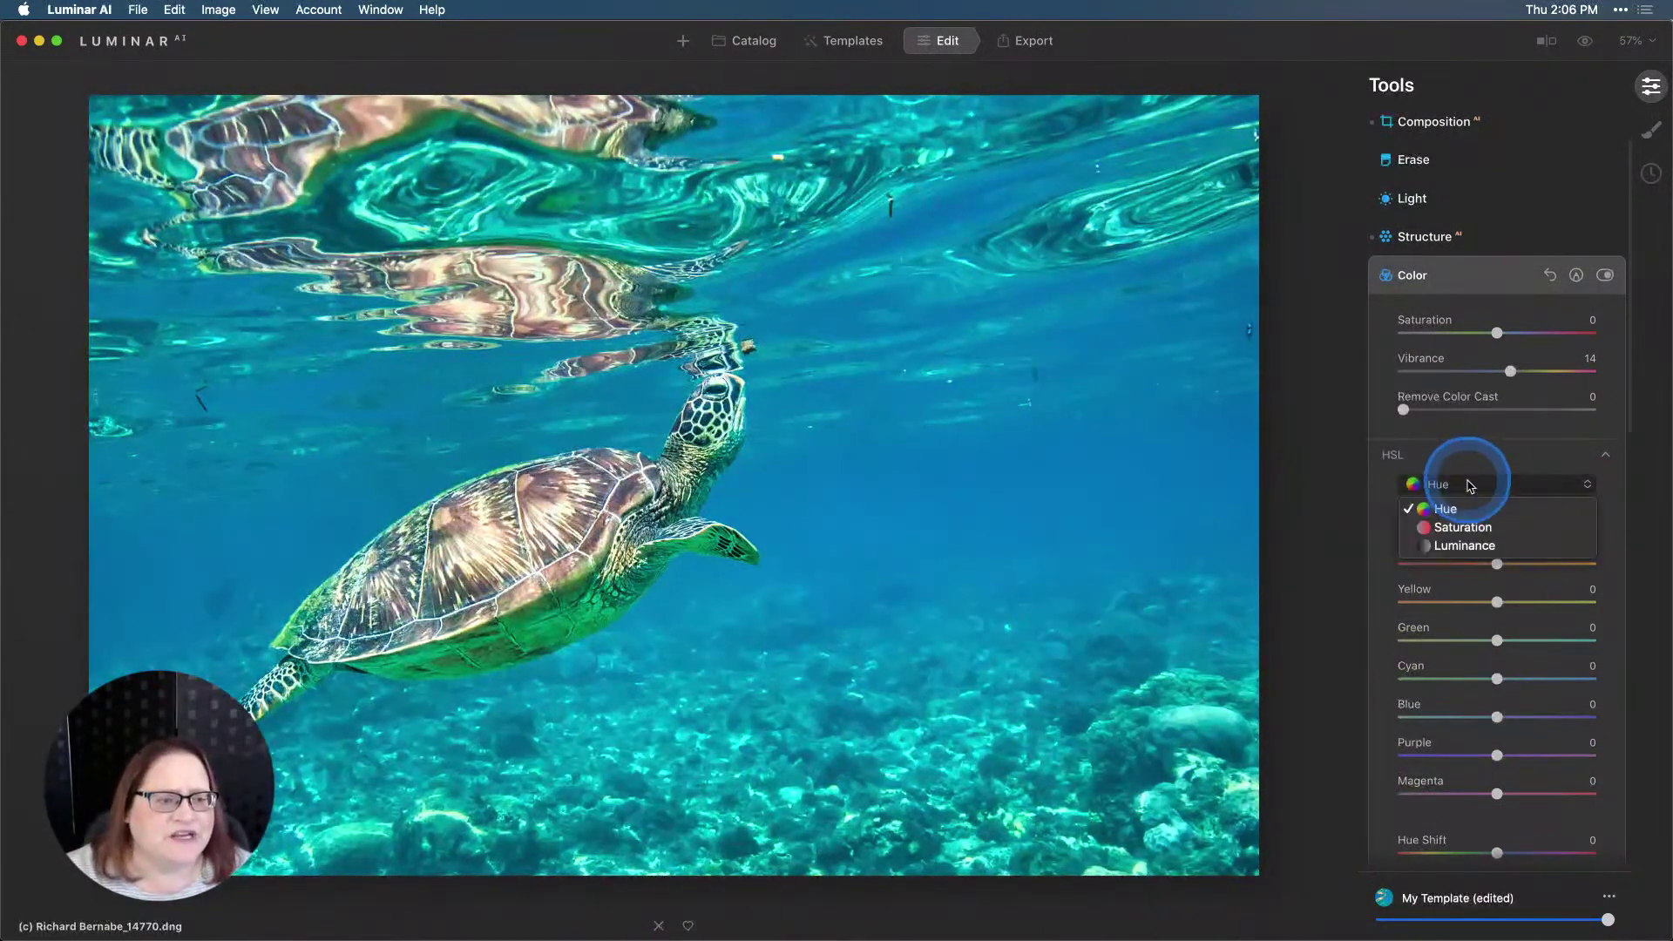
left_click(1460, 527)
left_click(1434, 519)
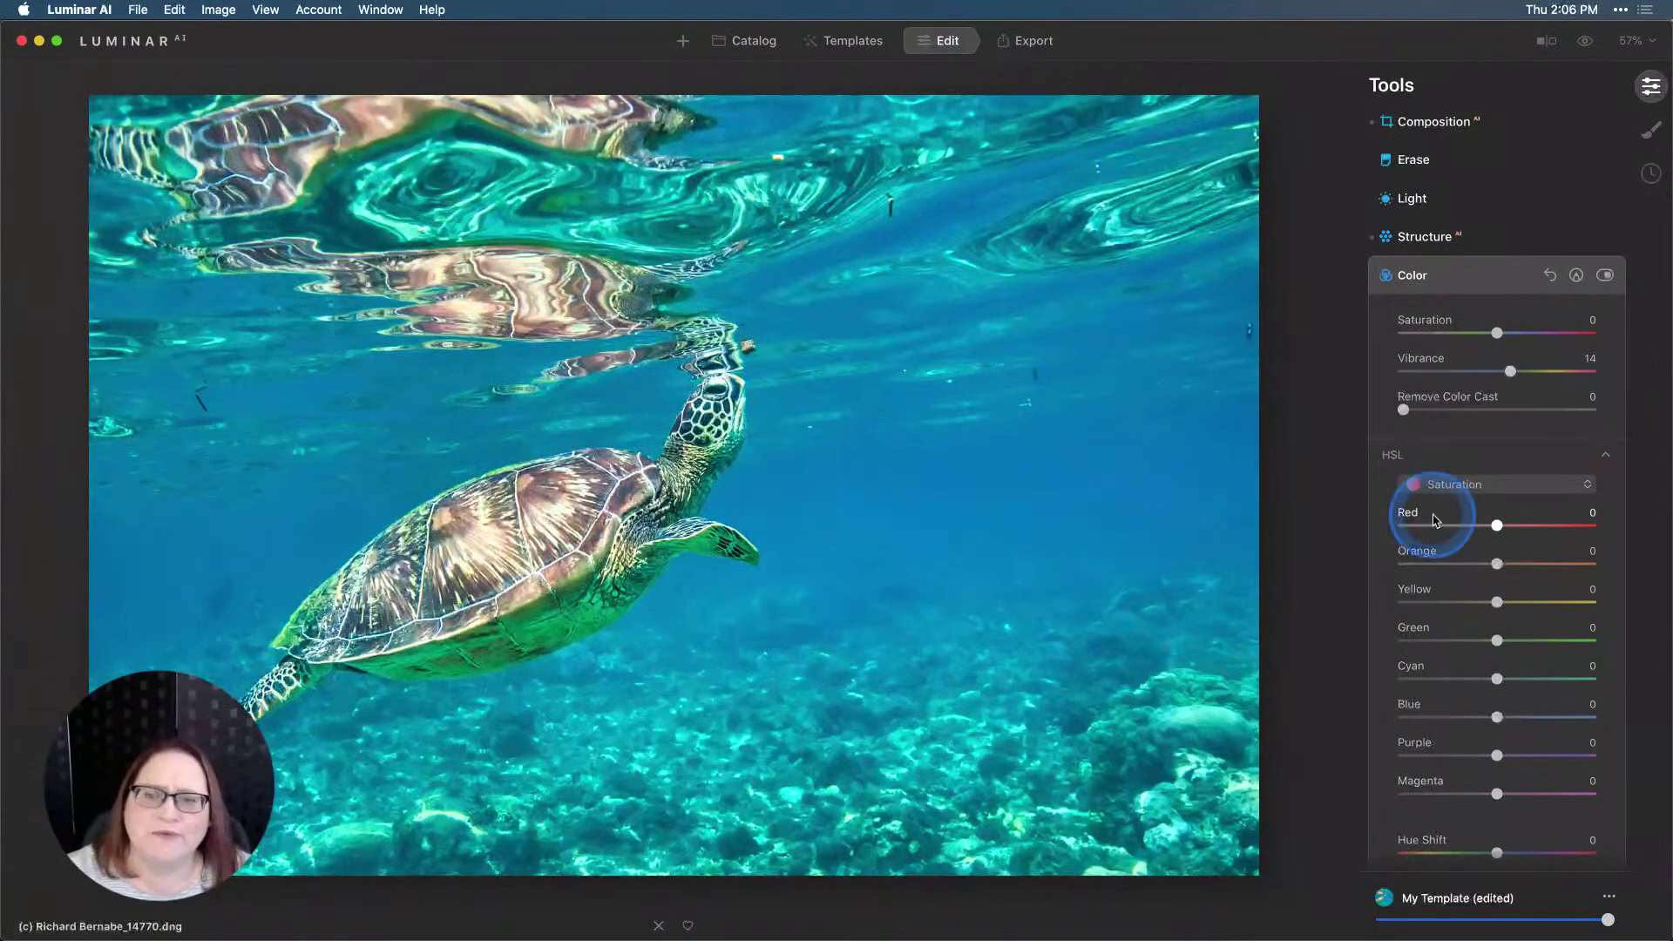
left_click(822, 519)
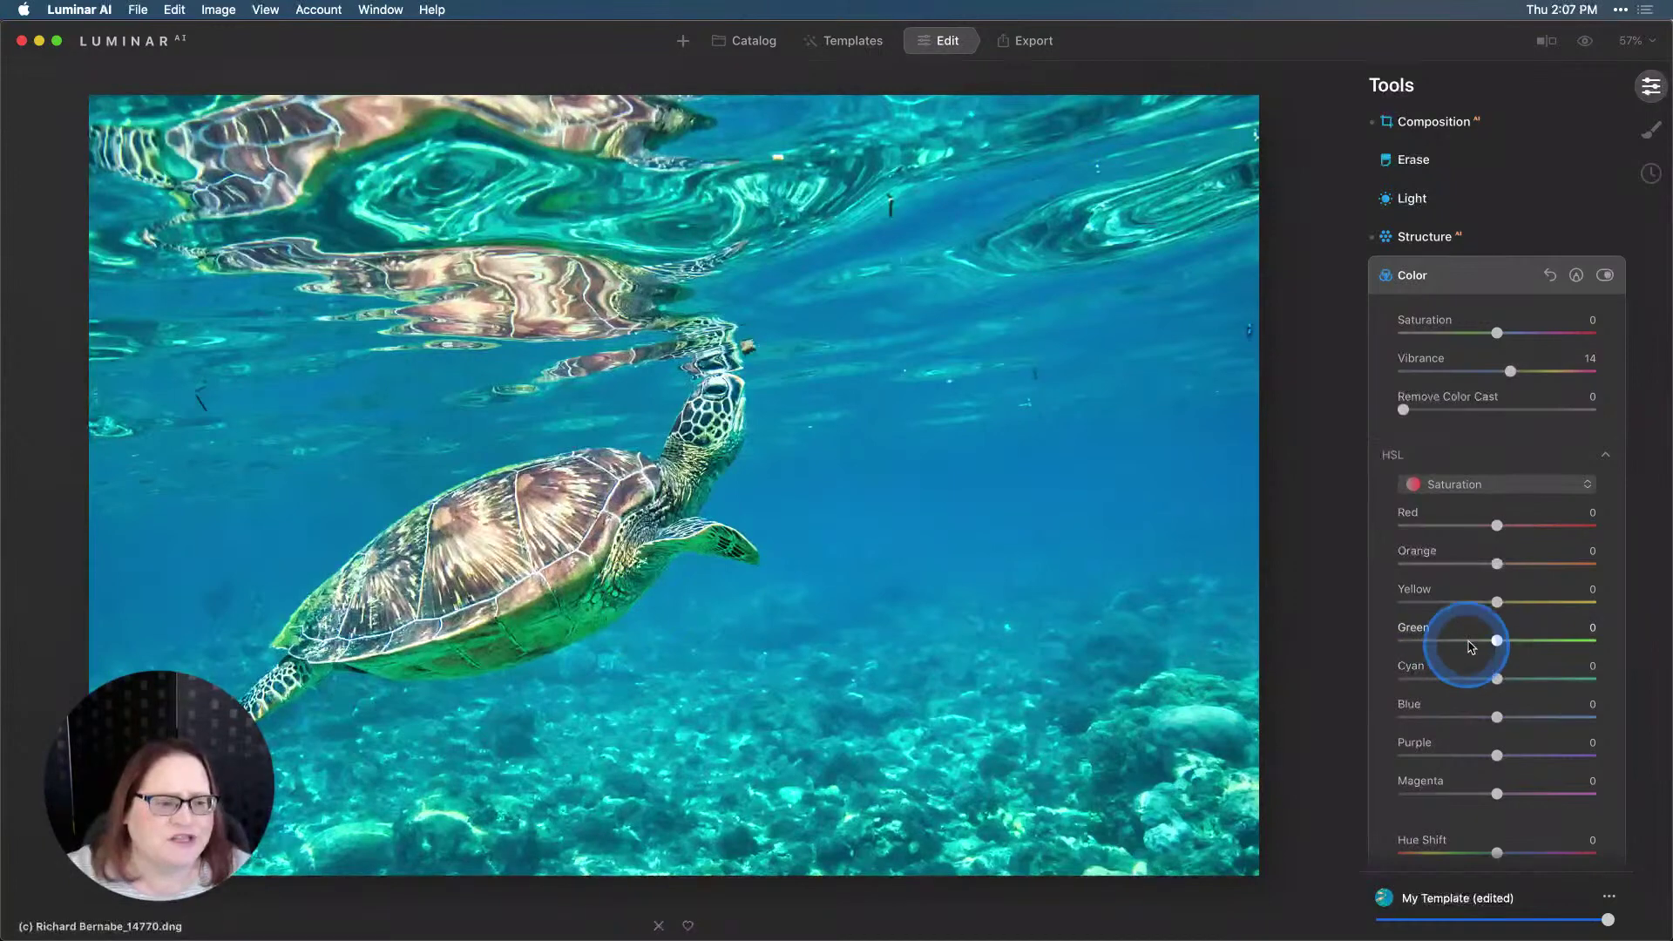
left_click_drag(1498, 643, 1480, 643)
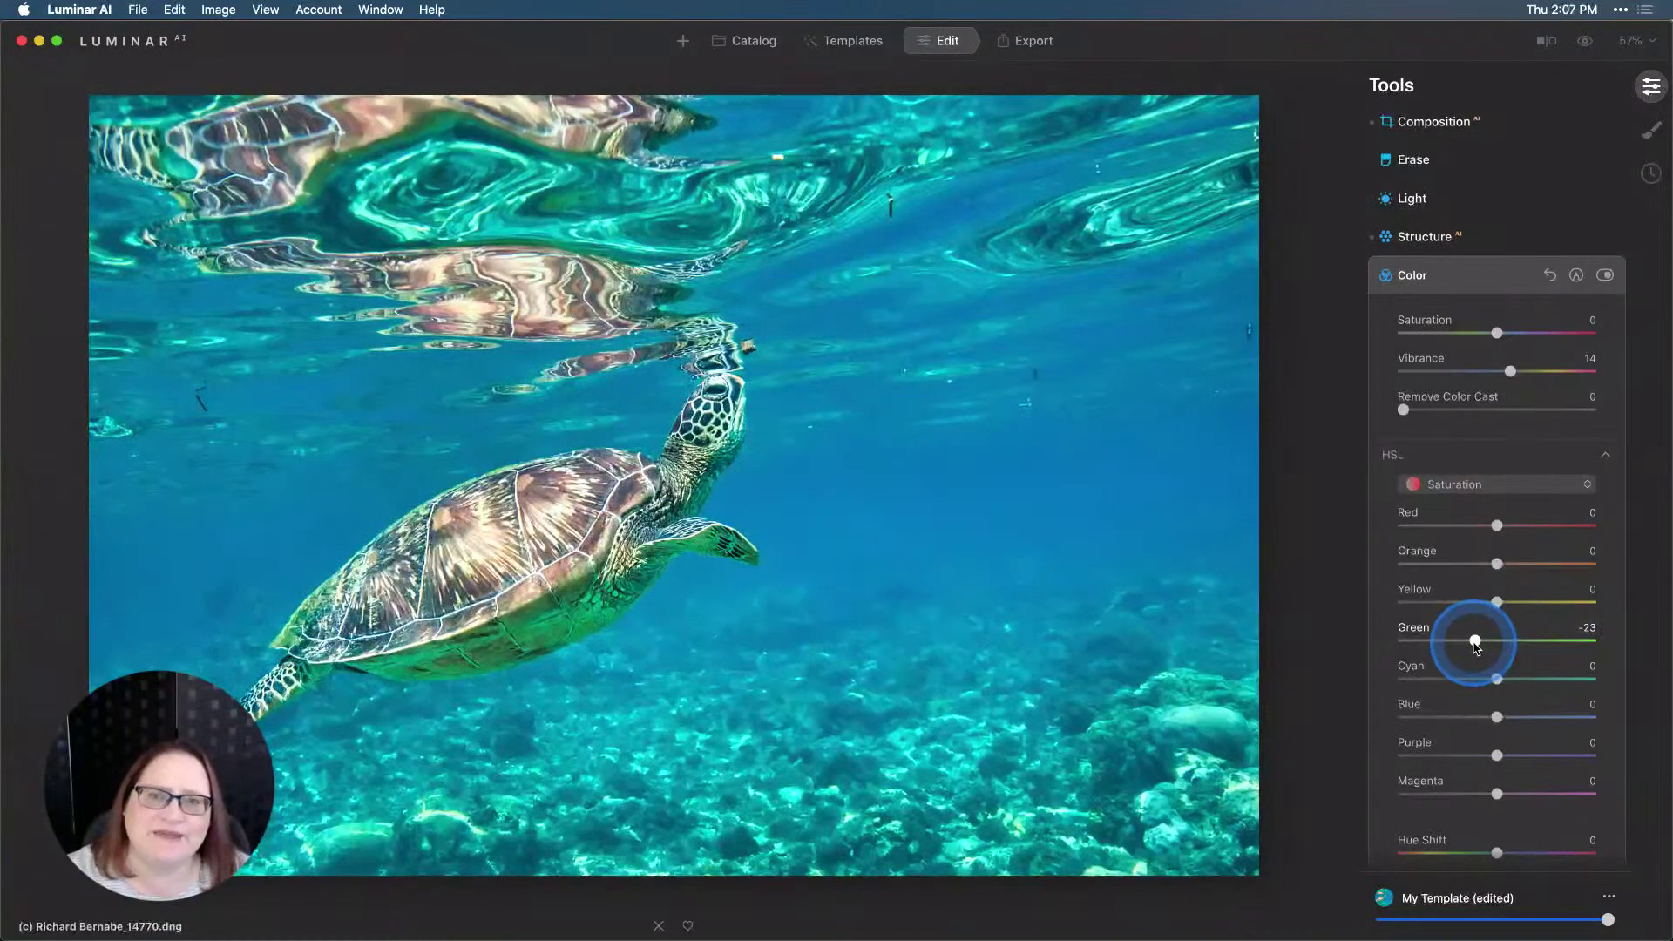
left_click(1473, 650)
Set the HSL luminance of Orange to -49 and of Yellow to -32.
left_click(1500, 484)
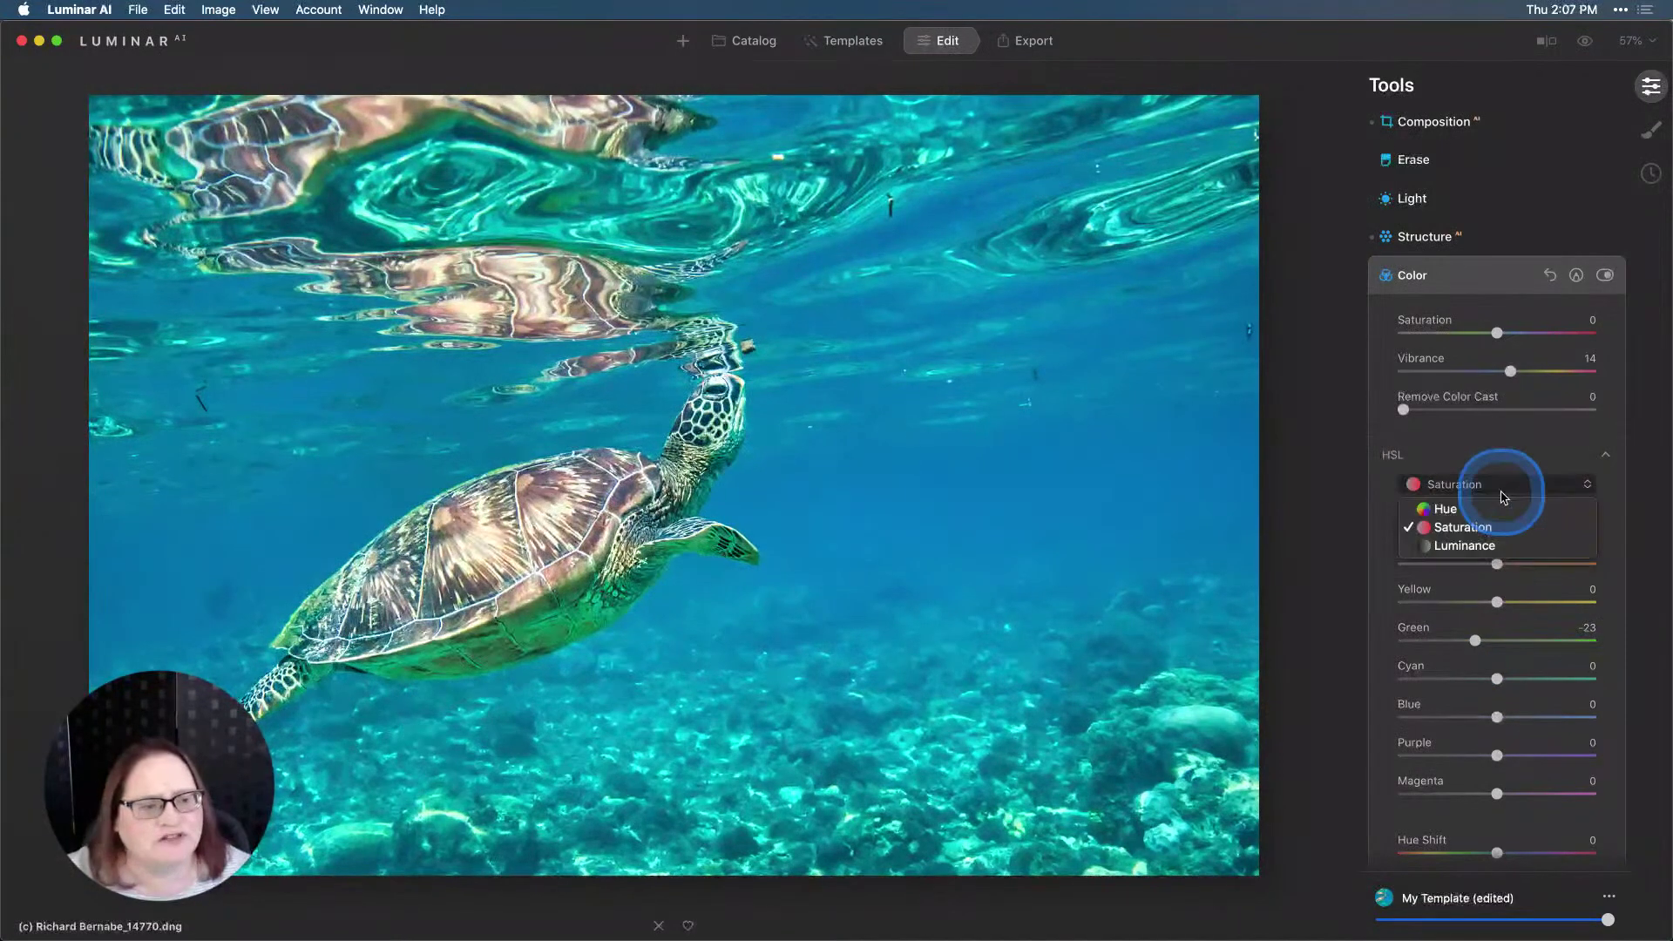
left_click(1499, 546)
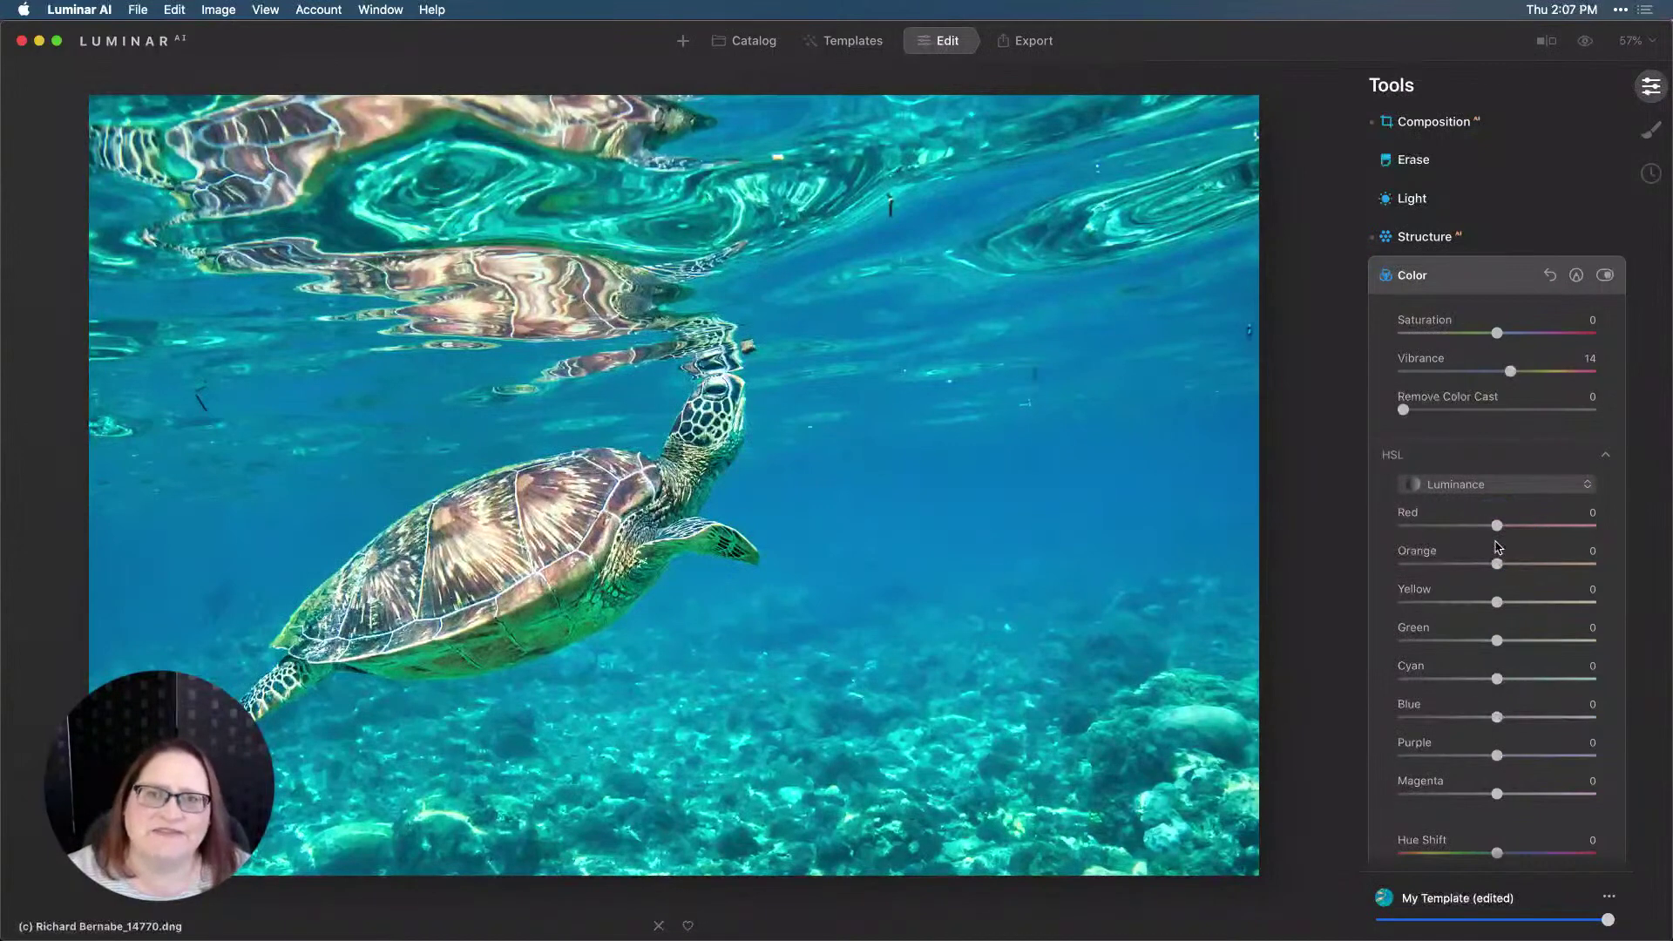
left_click(1500, 601)
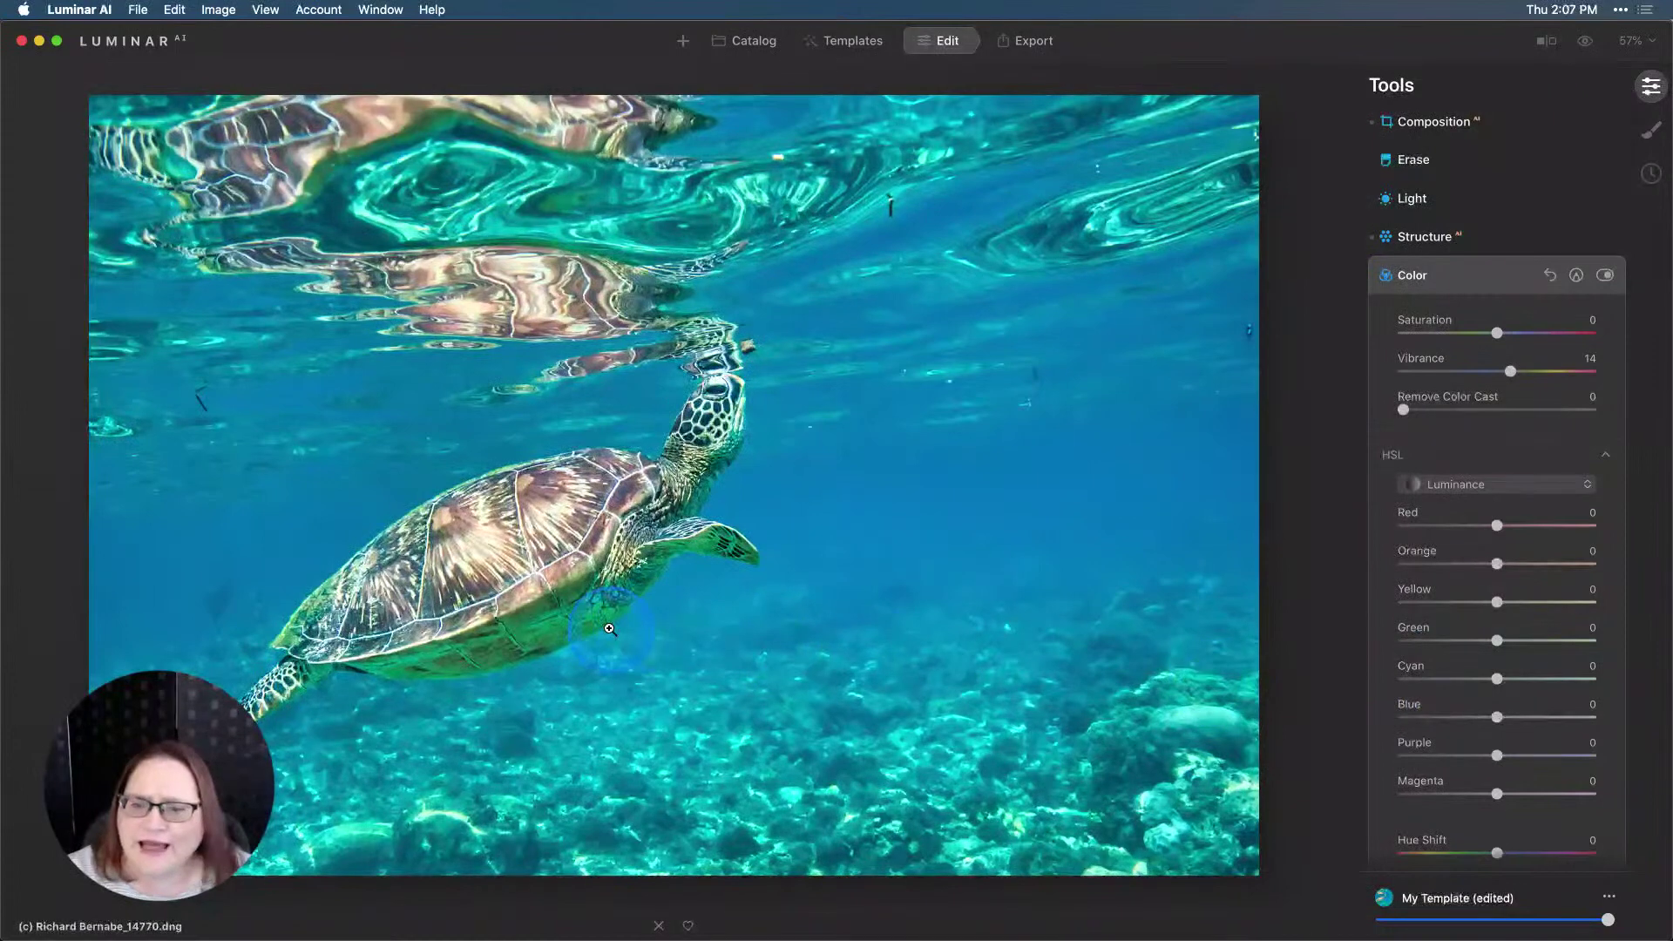
left_click(501, 537)
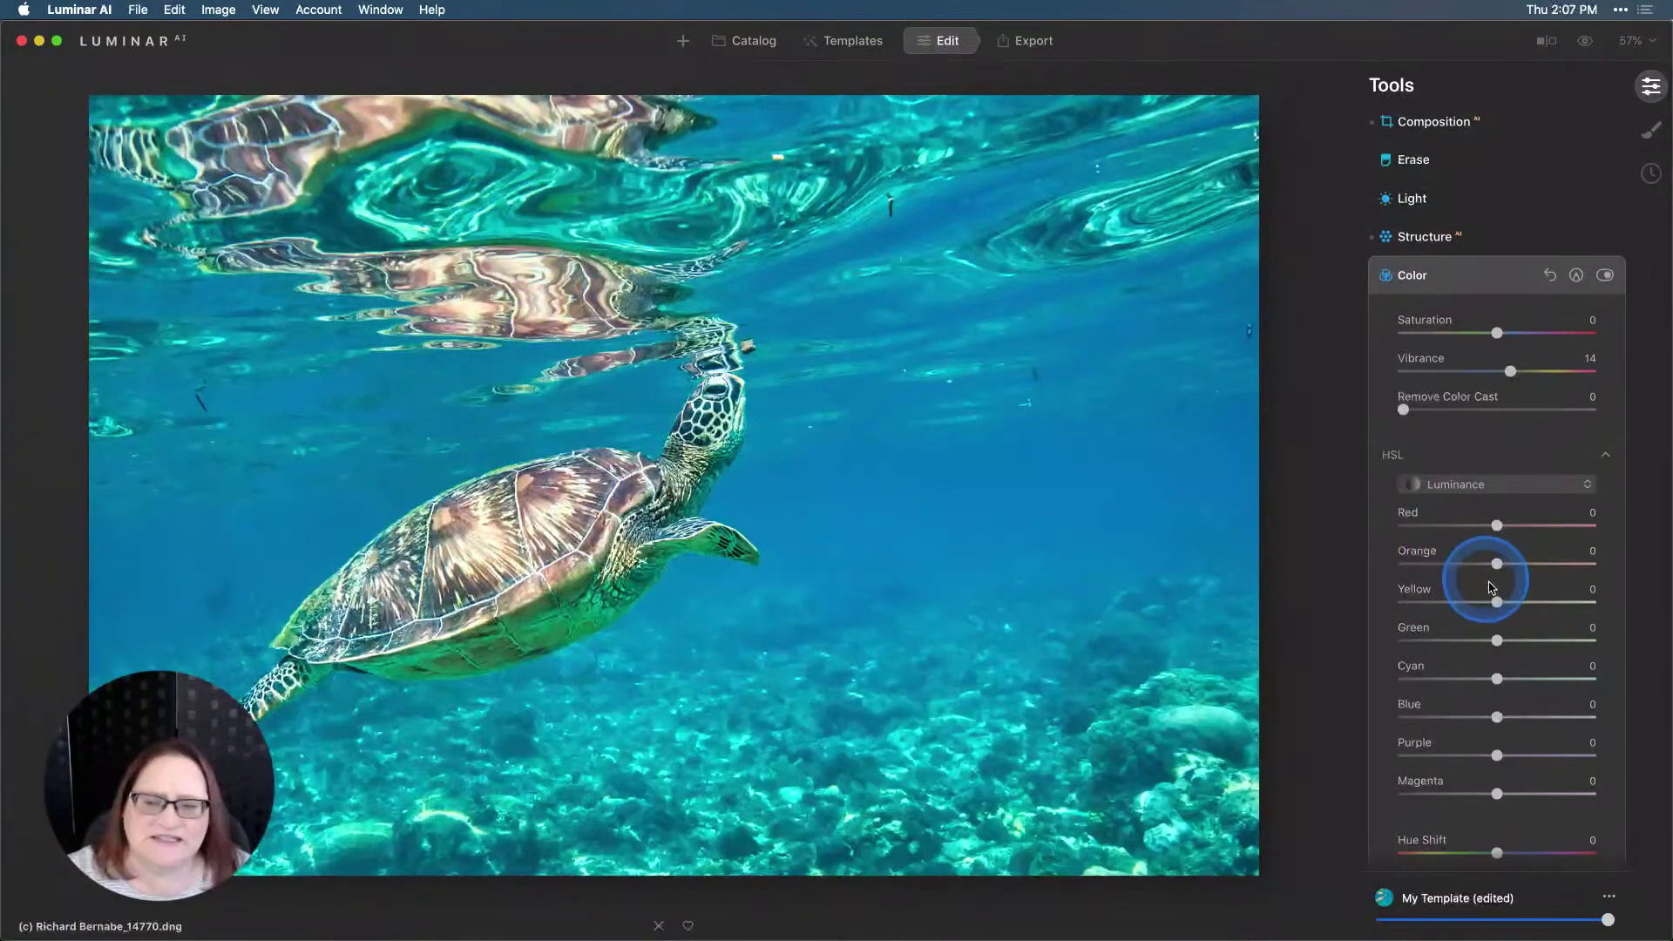
left_click_drag(1497, 567, 1467, 606)
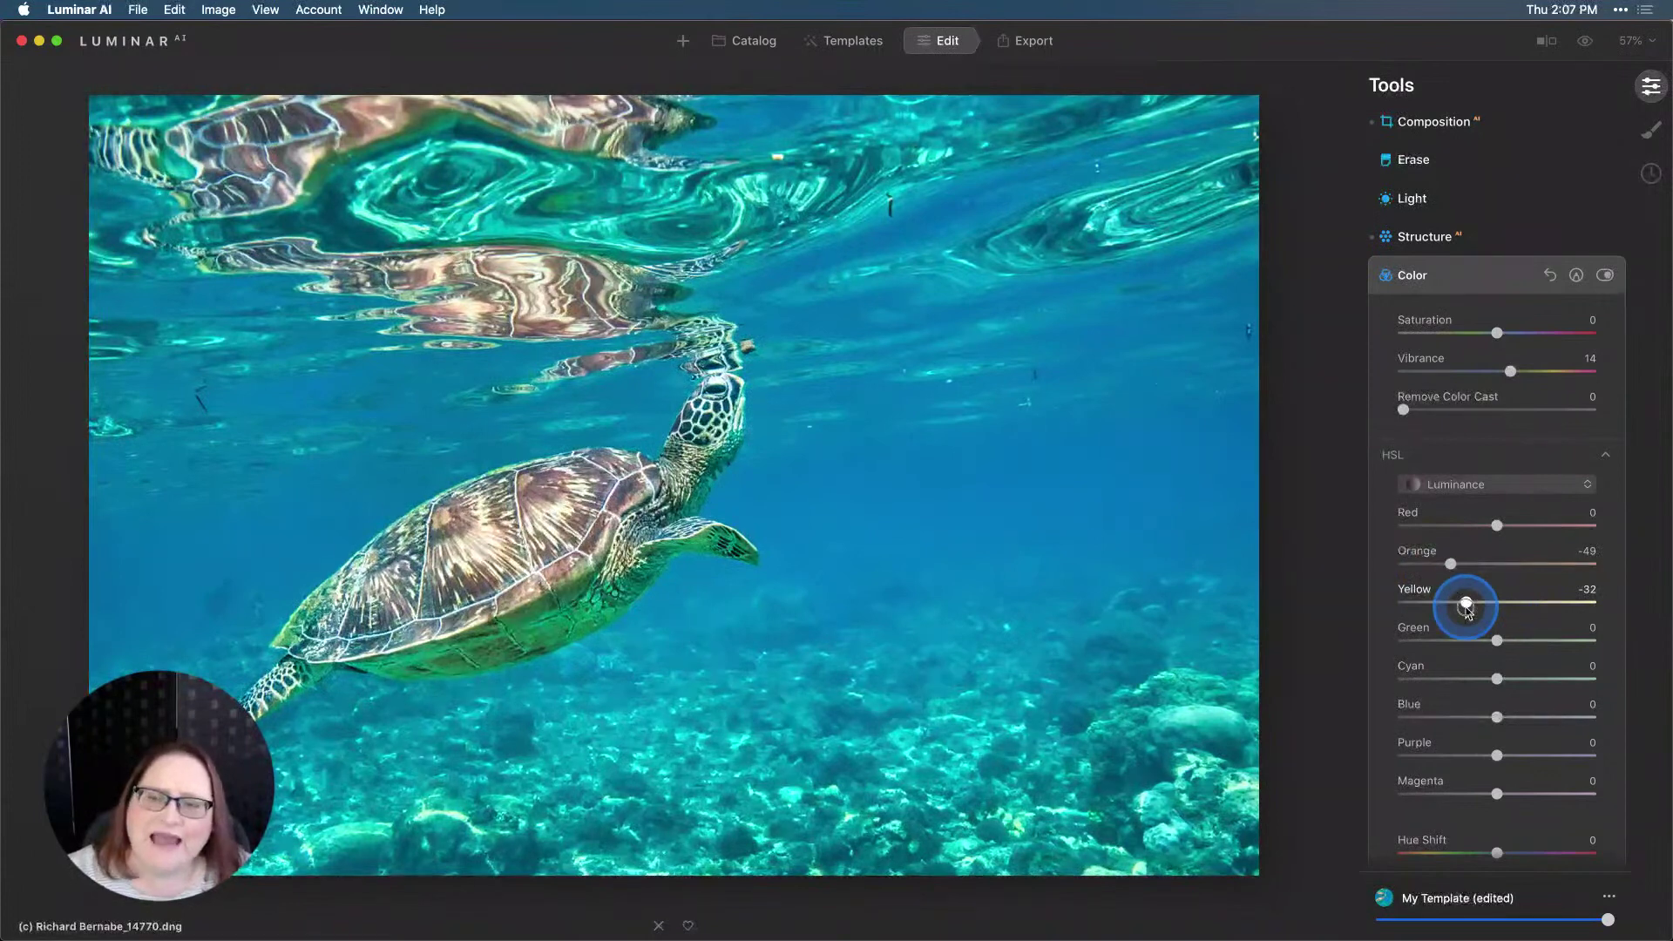
Set the HSL saturation of Orange to 24 and of Yellow to 26.
left_click(1492, 486)
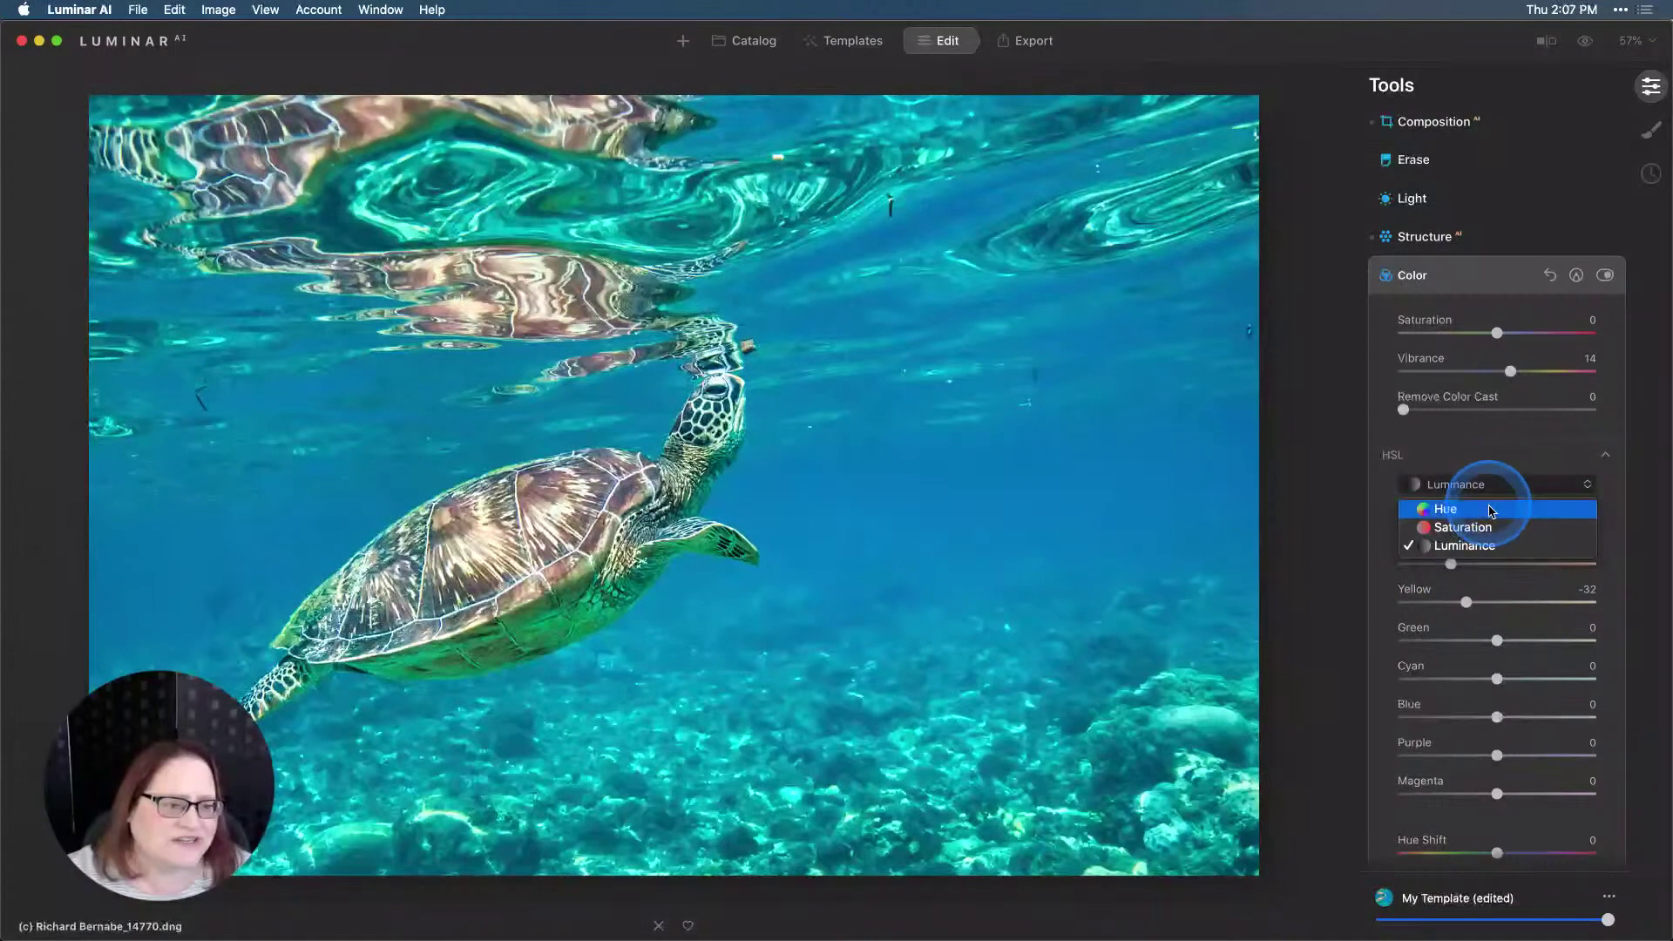
left_click(1473, 526)
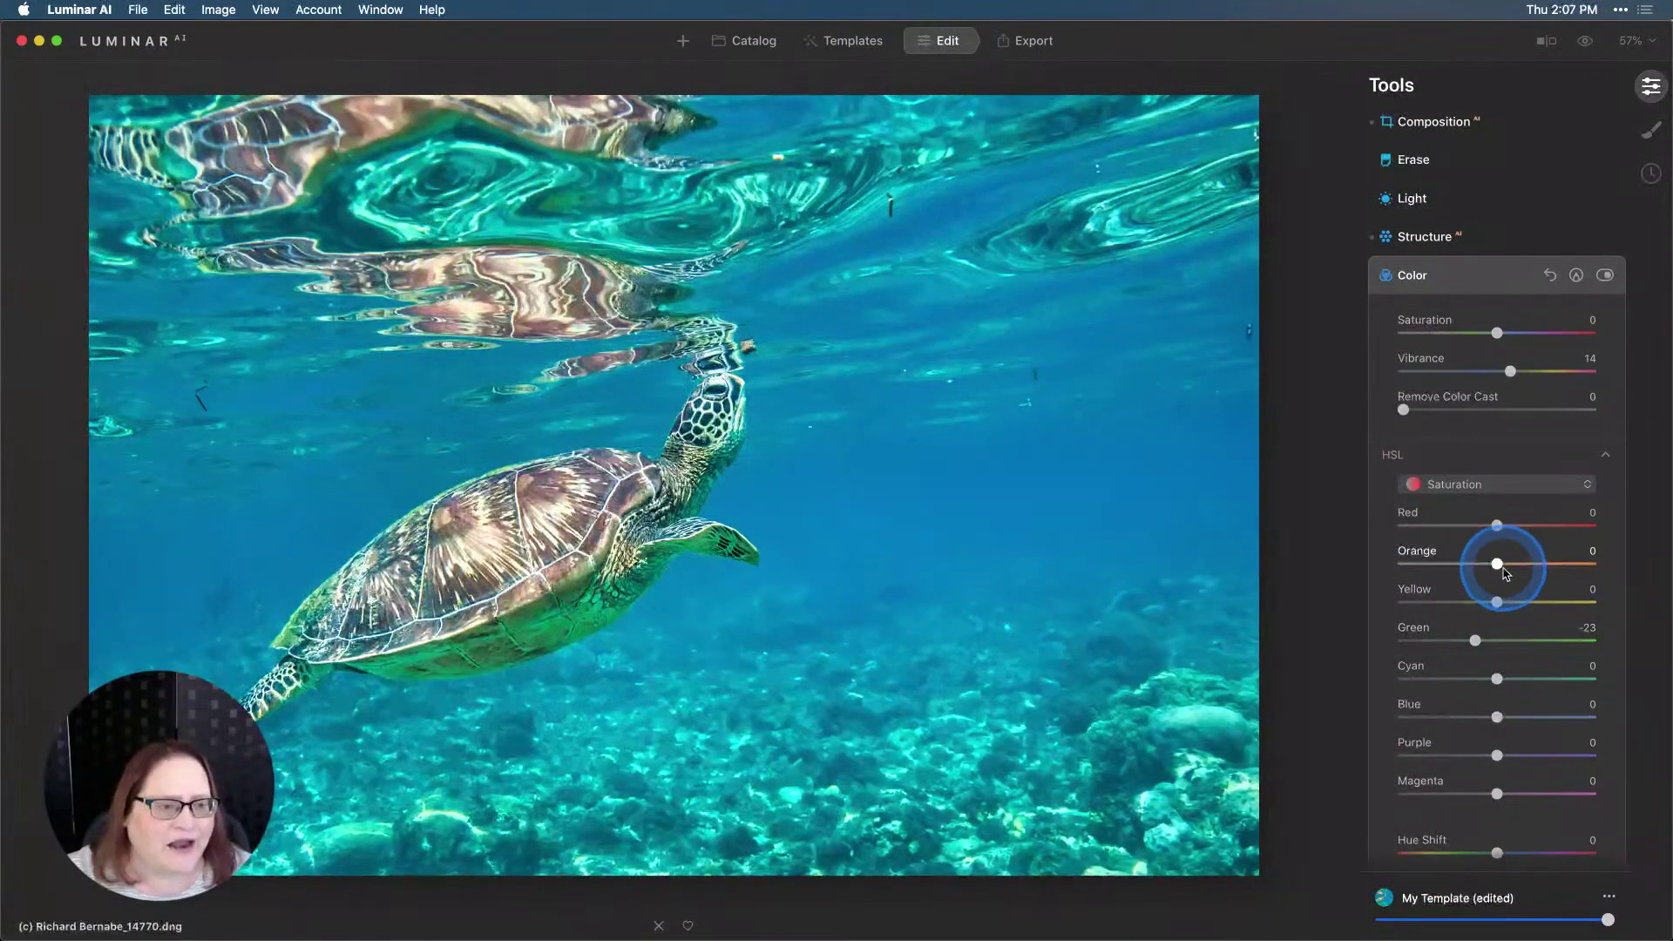
left_click_drag(1502, 571, 1523, 602)
left_click(1501, 601)
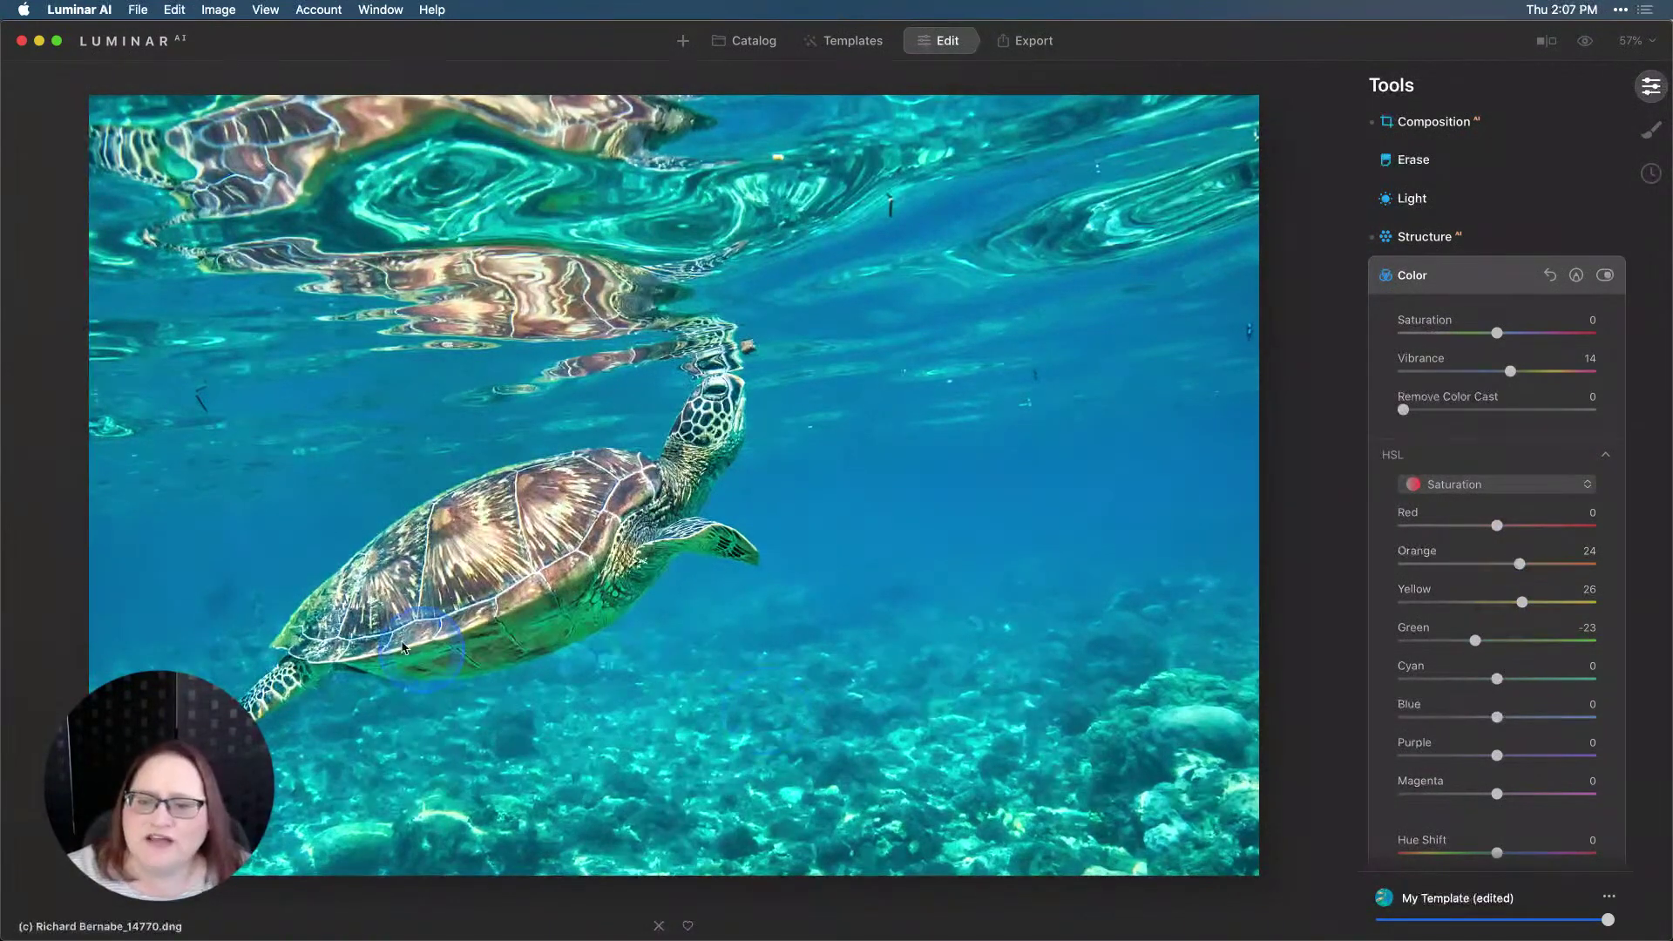
left_click(593, 494)
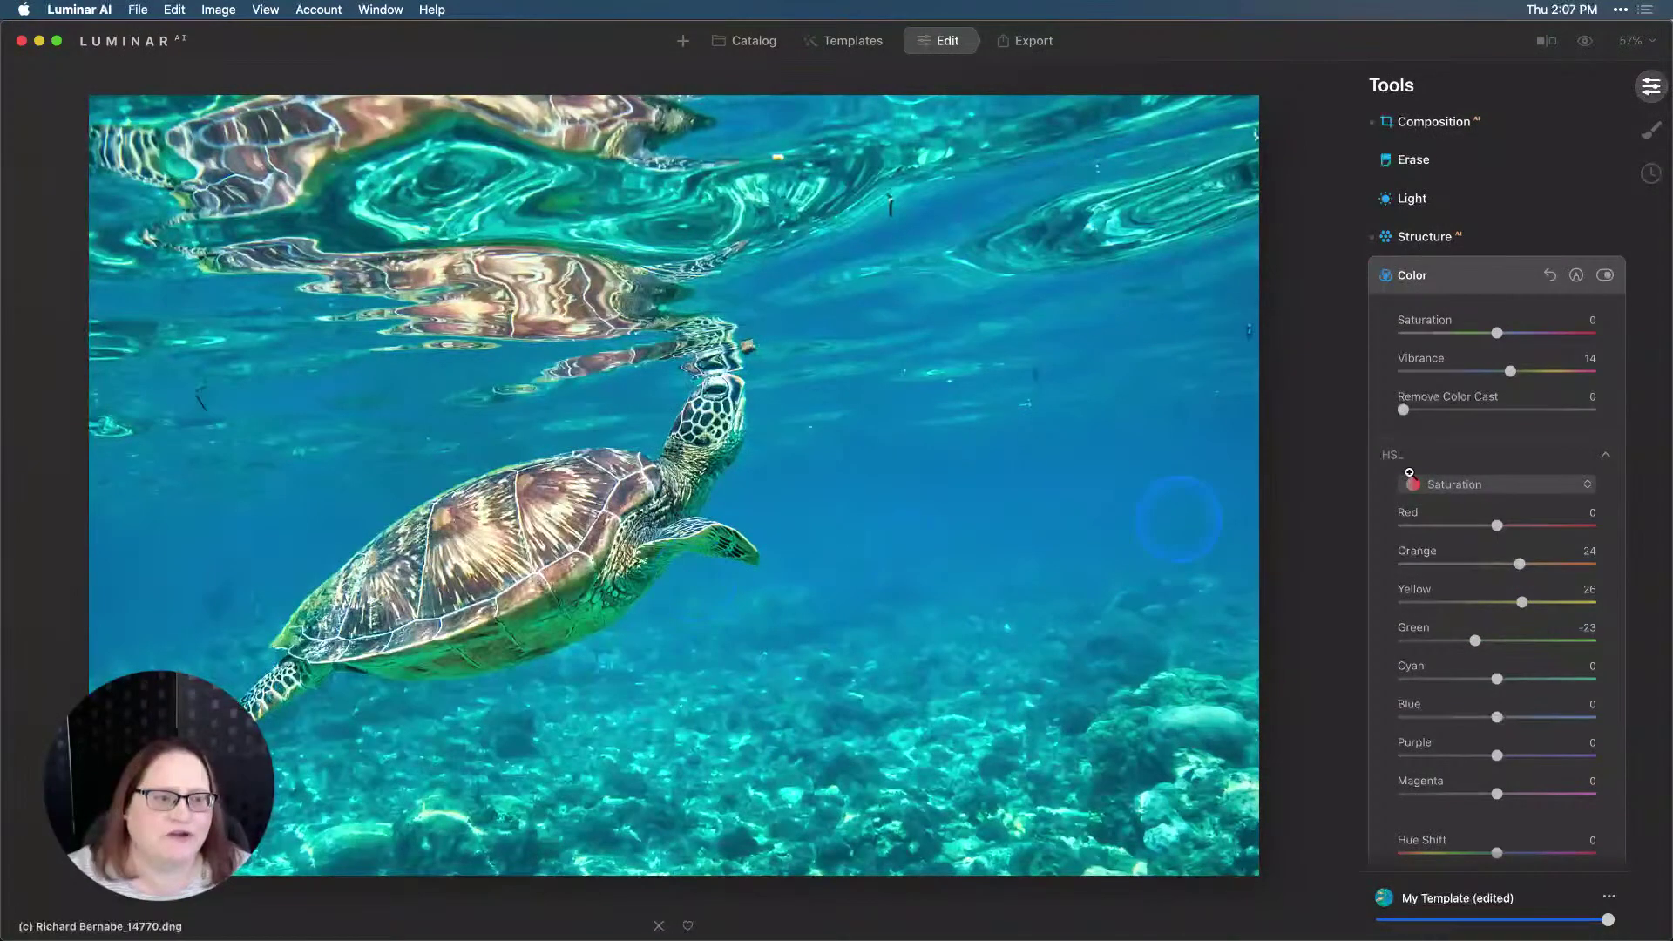
Disable the Color tool to compare the photo without its adjustments, and enable it again.
left_click(1613, 281)
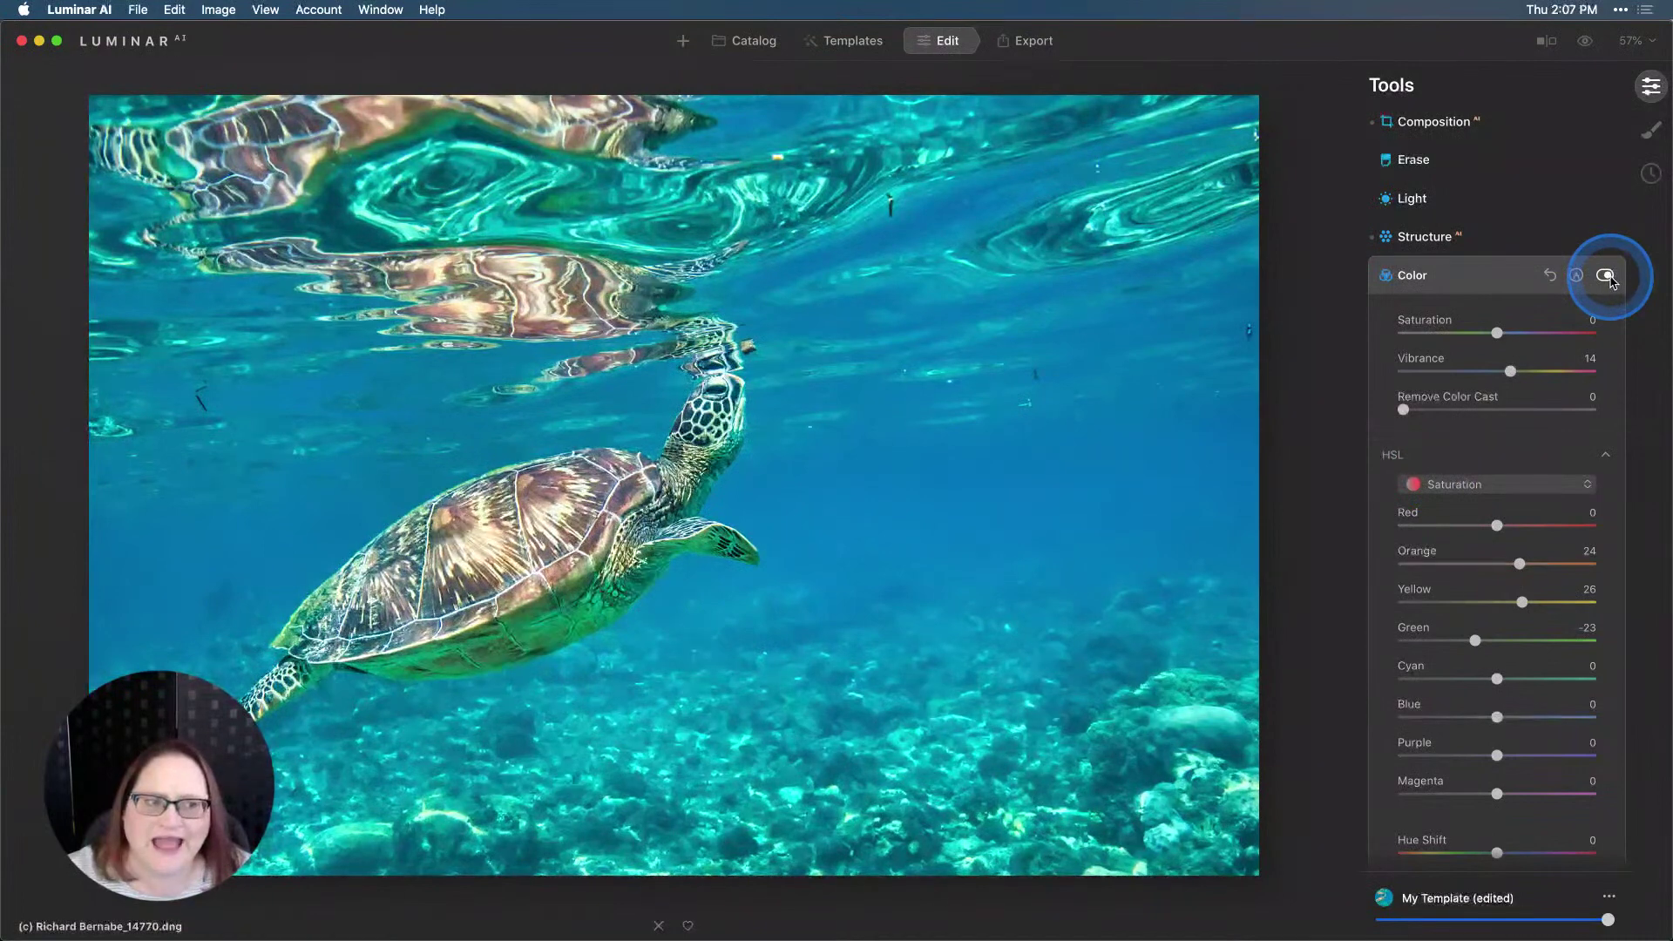
left_click(1606, 276)
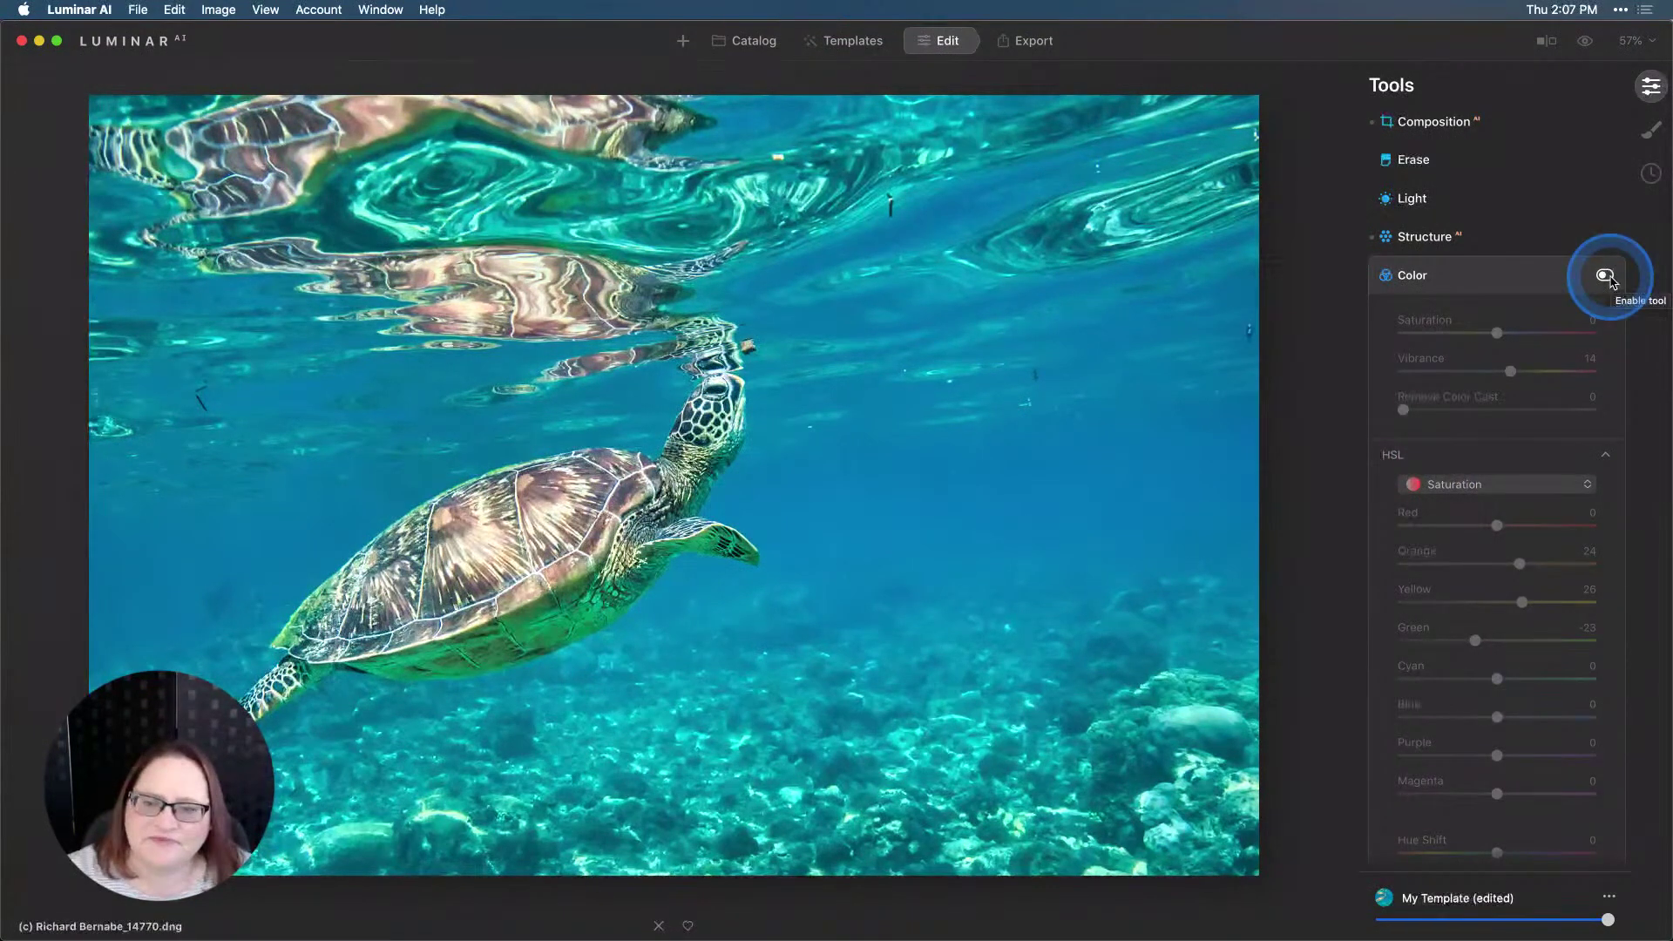
left_click(1608, 277)
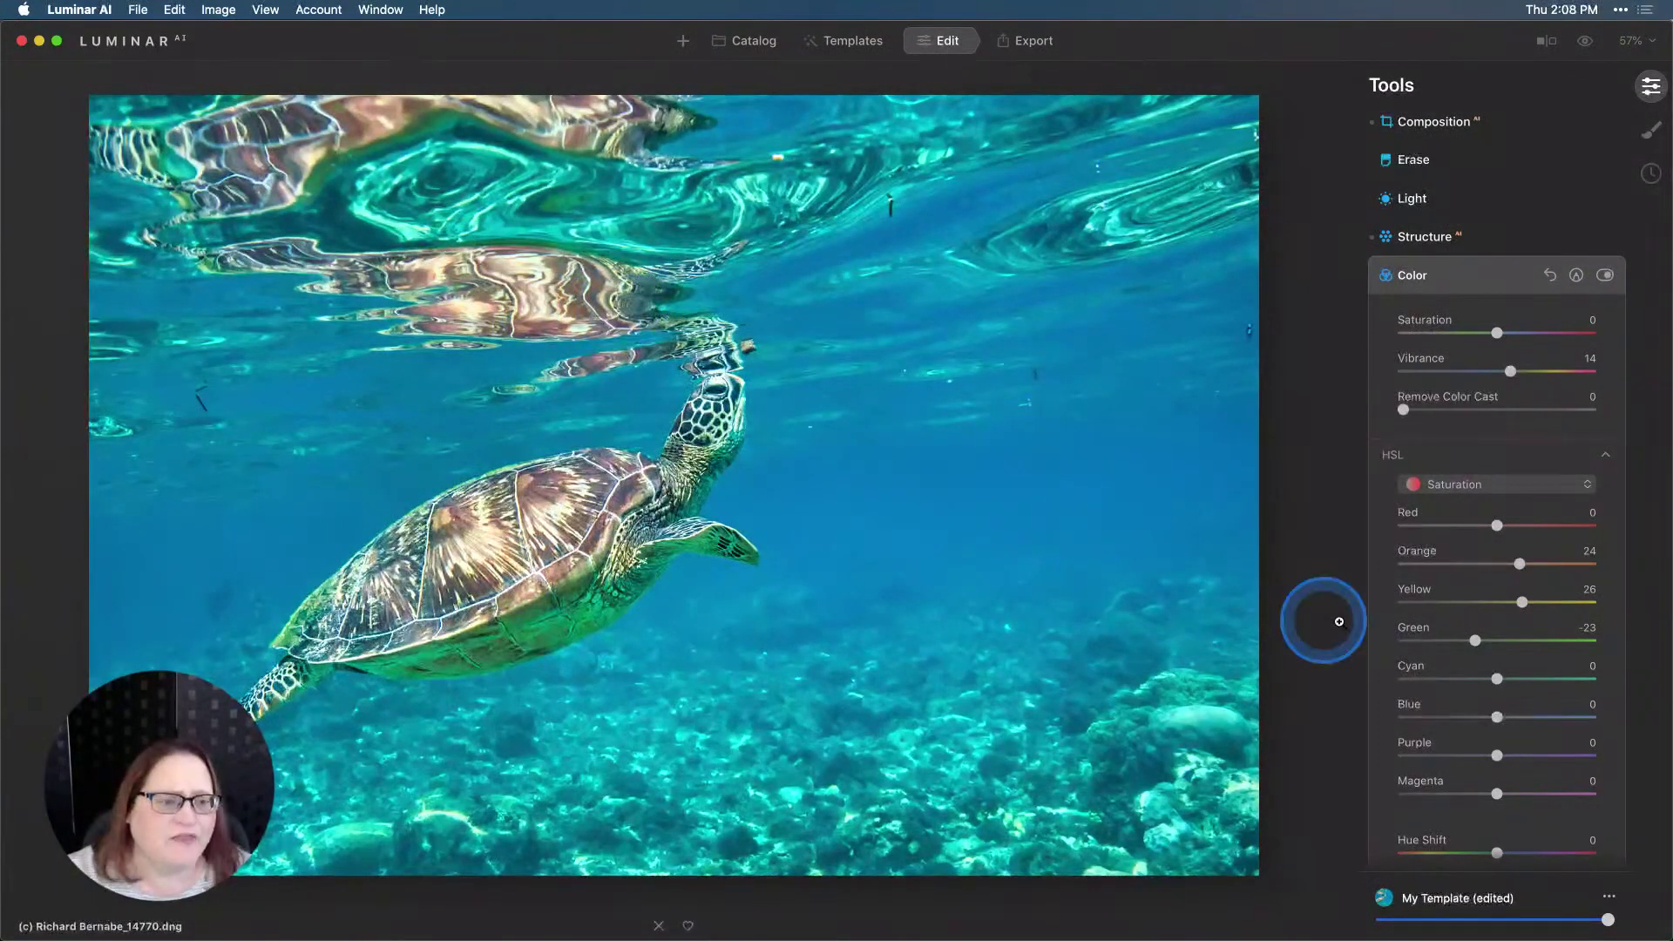
Set the HSL saturation of Blue to -29 and of Cyan to -5.
left_click(1500, 485)
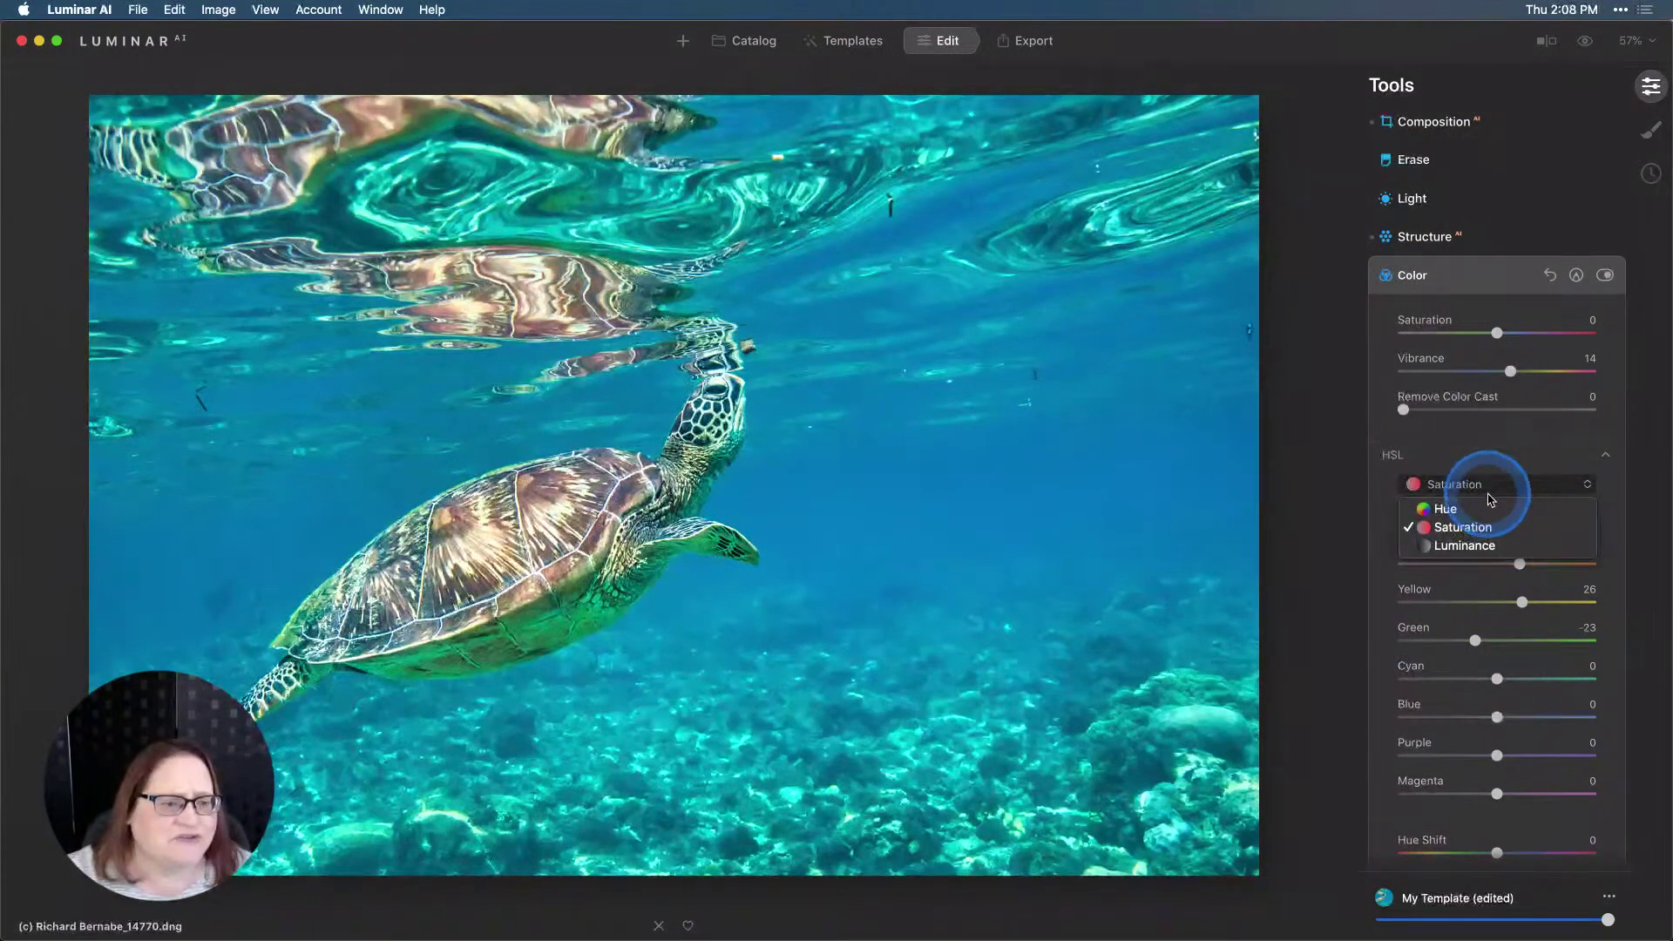
left_click(1464, 528)
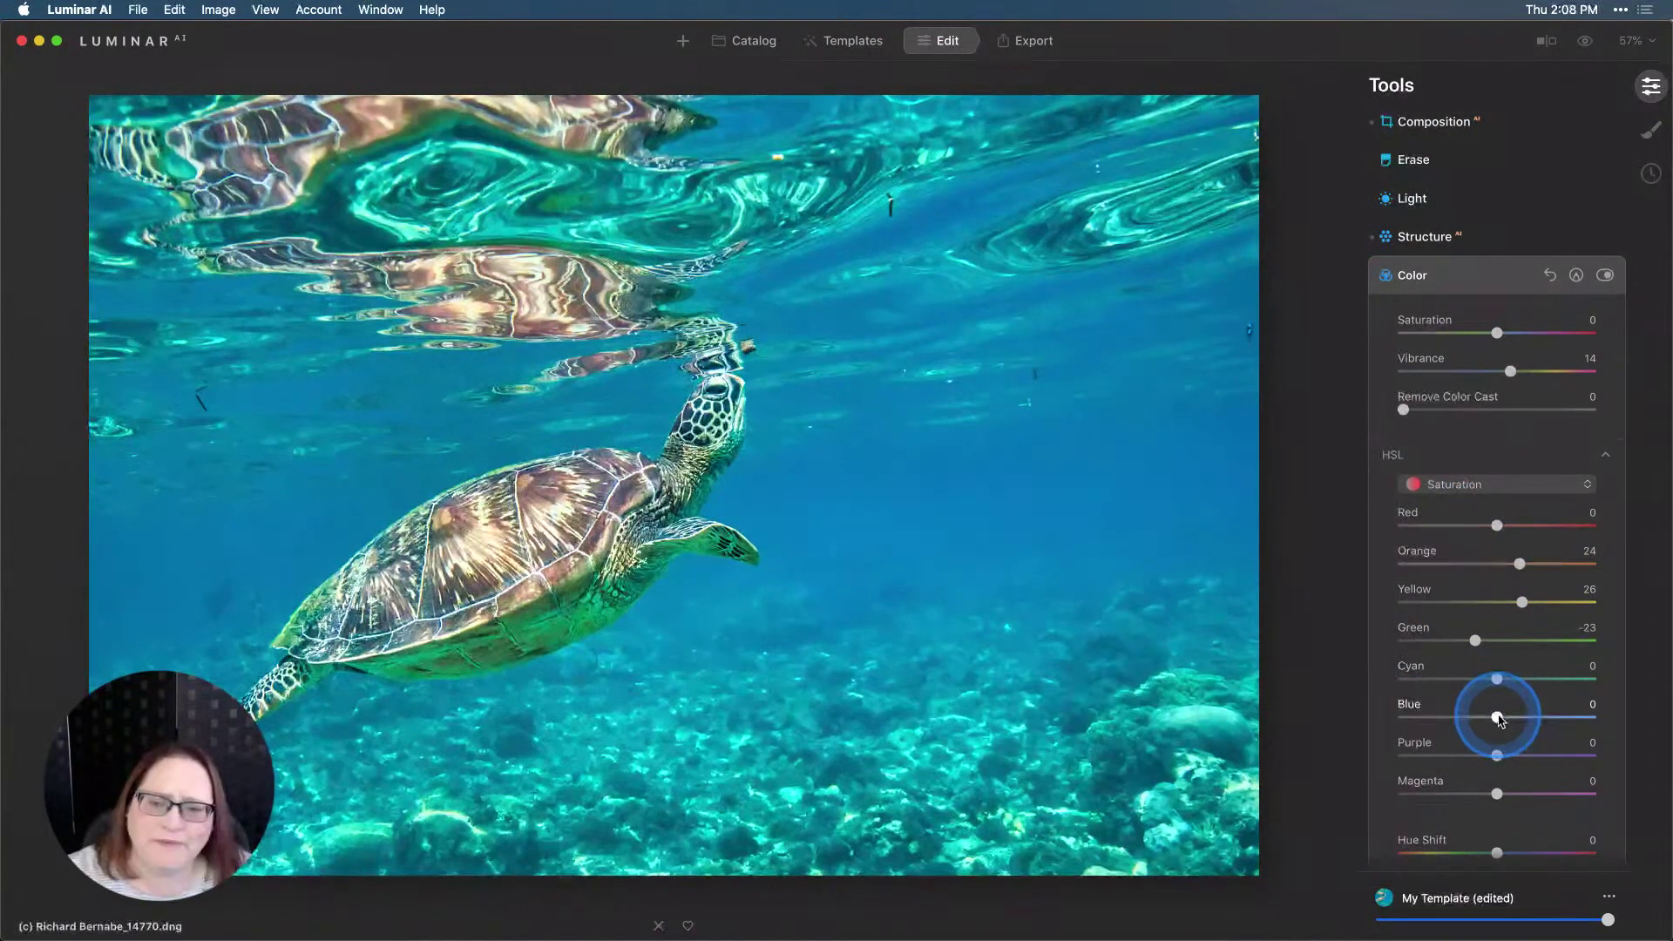
left_click_drag(1499, 718, 1488, 719)
mouse_move(1483, 720)
left_mouse_down()
mouse_move(1458, 719)
mouse_move(1485, 716)
left_mouse_up()
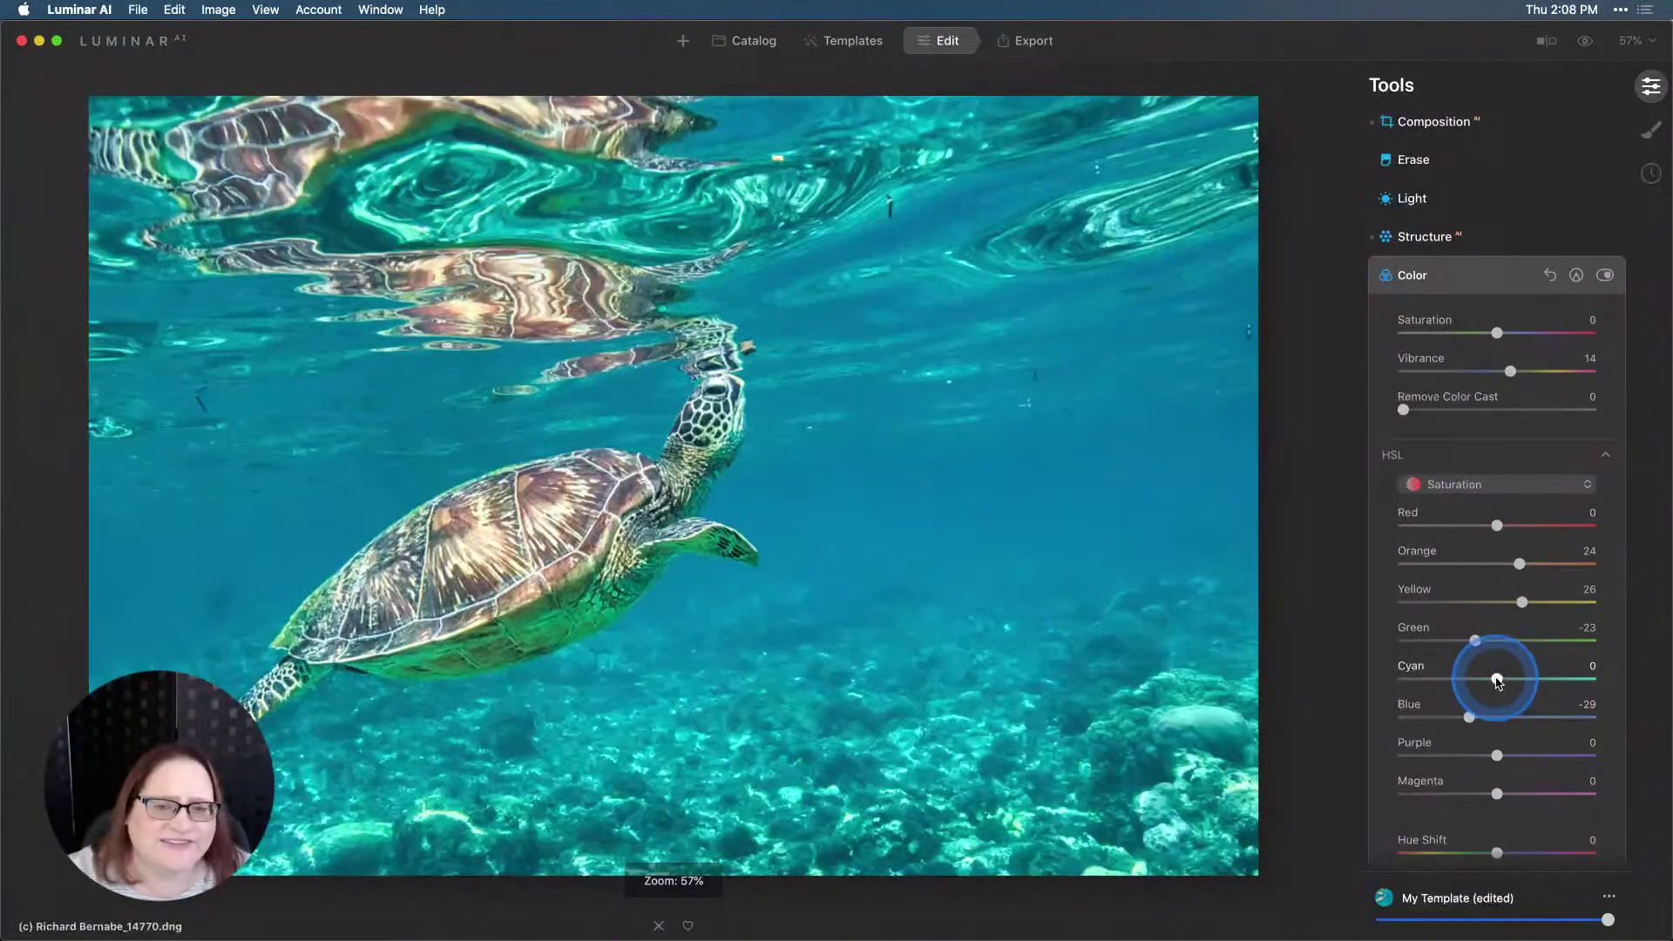
left_click_drag(1496, 679, 1487, 676)
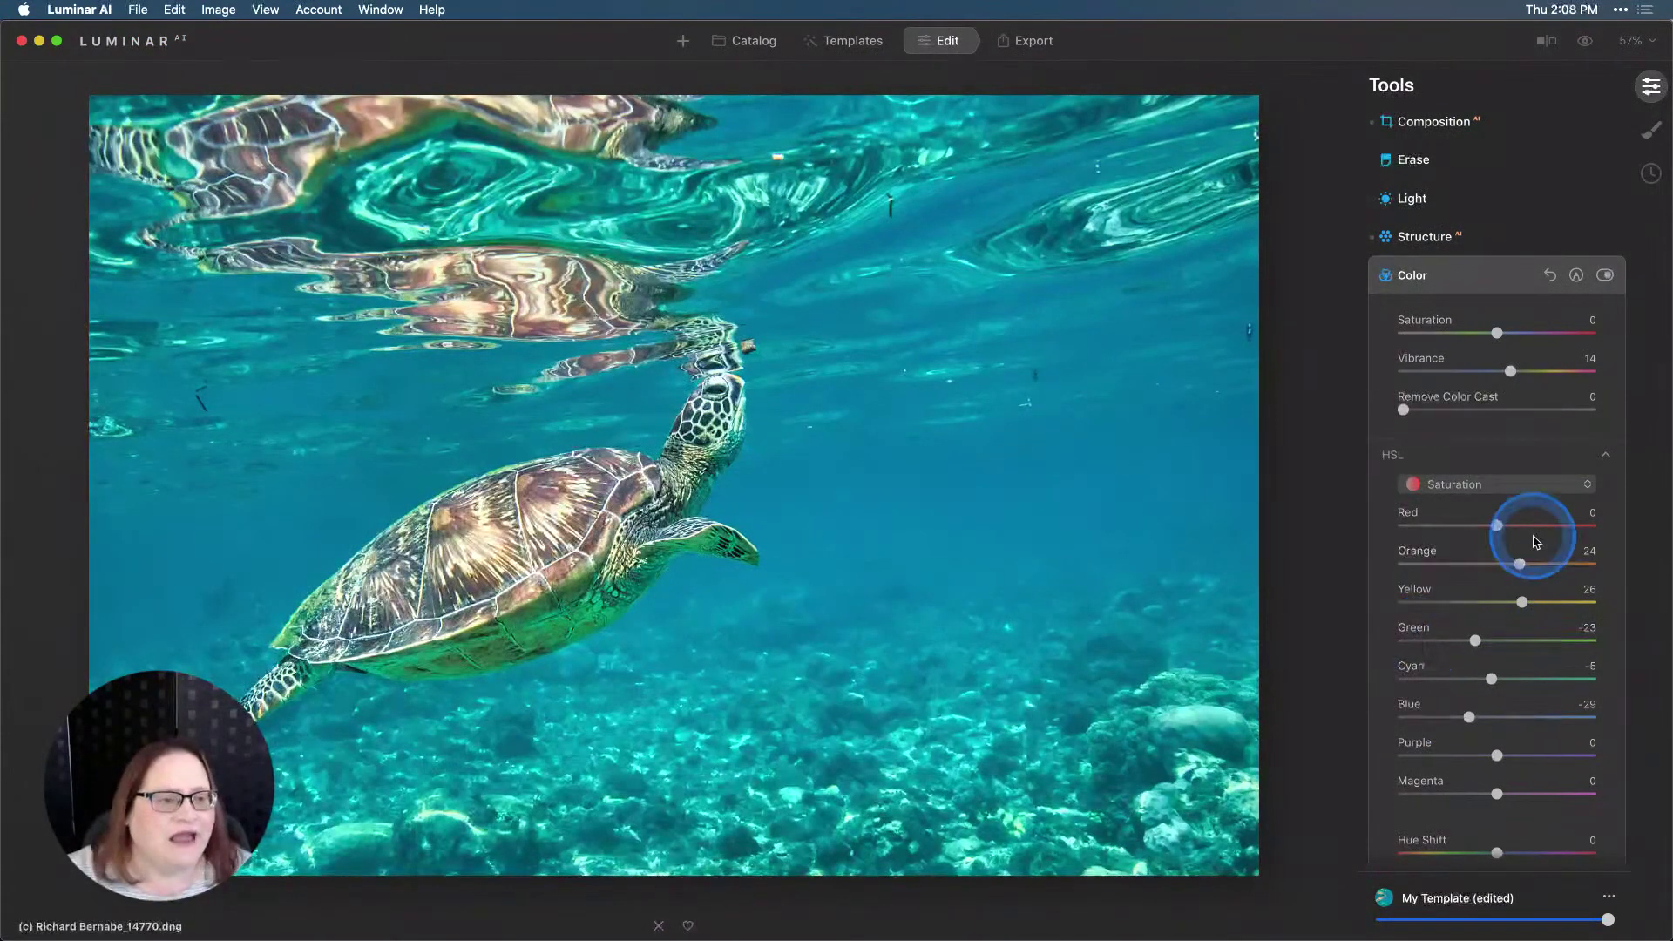
Set the HSL luminance of Blue to -6 and of Cyan to 9.
left_click(1539, 485)
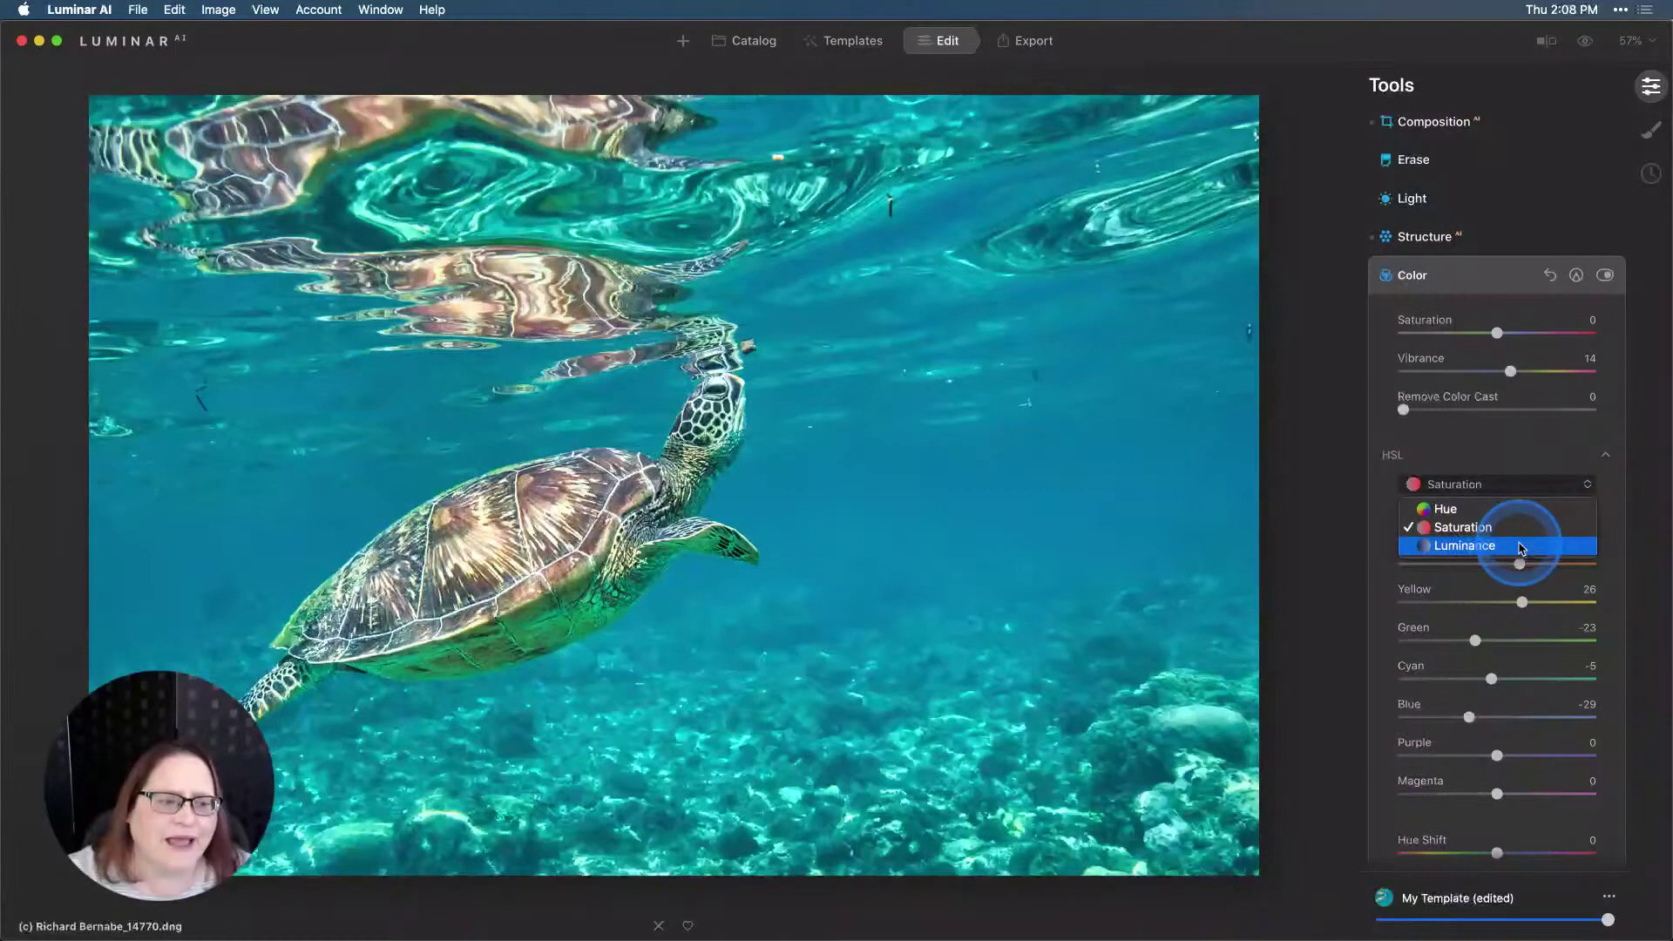
left_click(1516, 546)
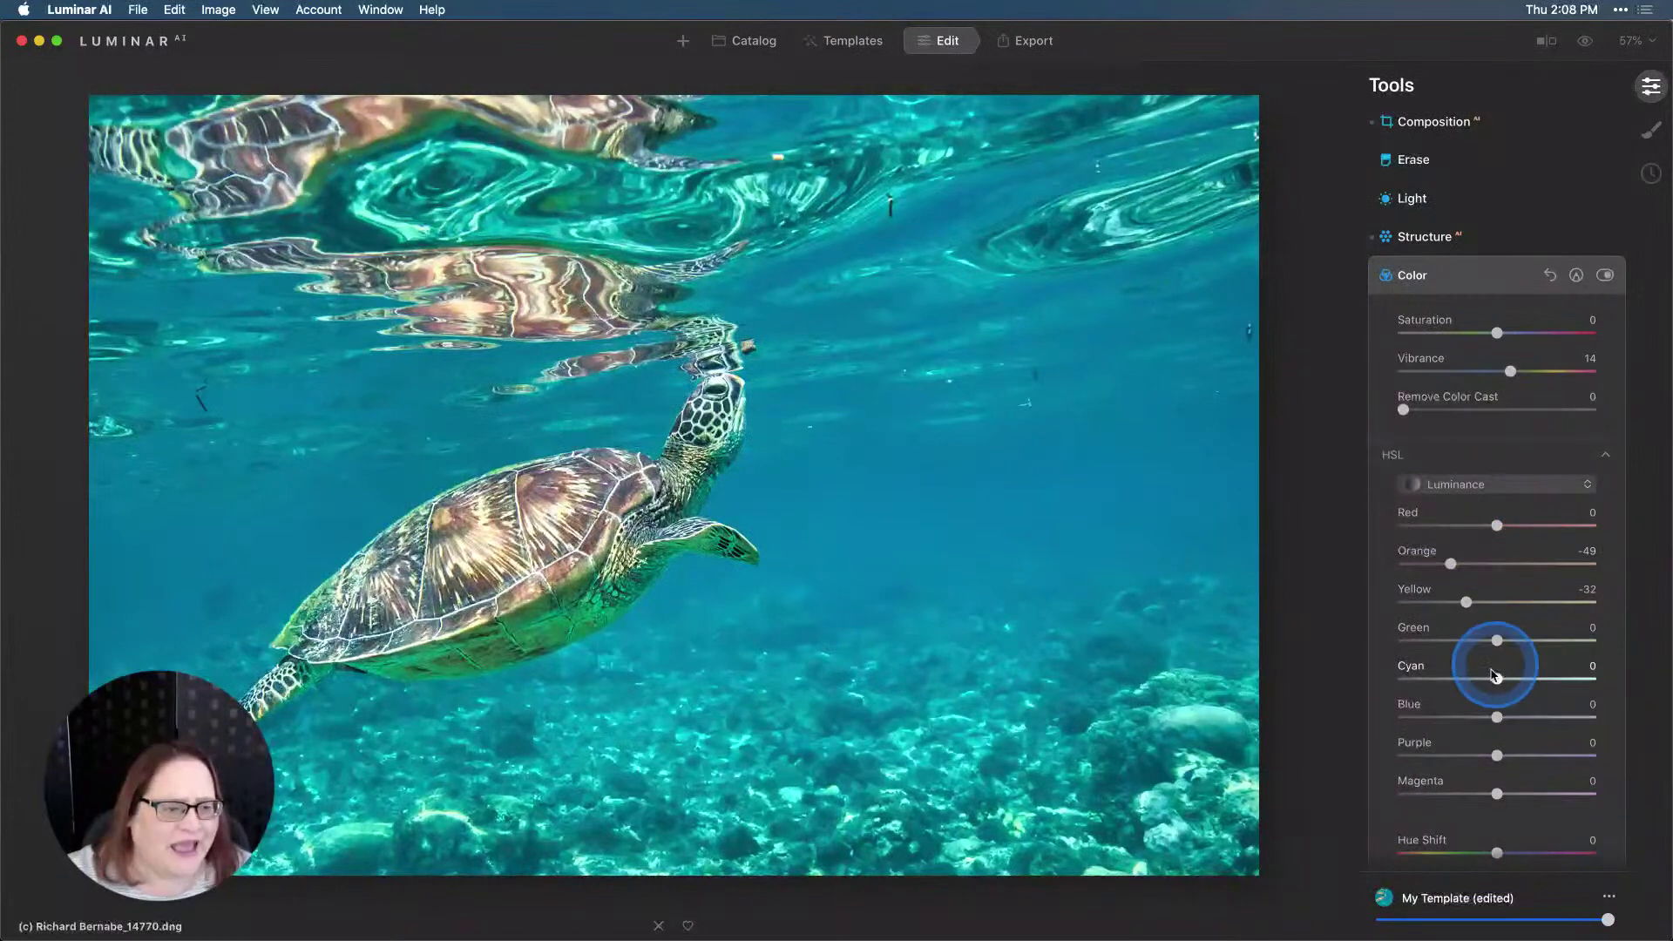
mouse_move(1498, 718)
left_mouse_down()
mouse_move(1472, 723)
mouse_move(1528, 721)
mouse_move(1503, 724)
left_mouse_up()
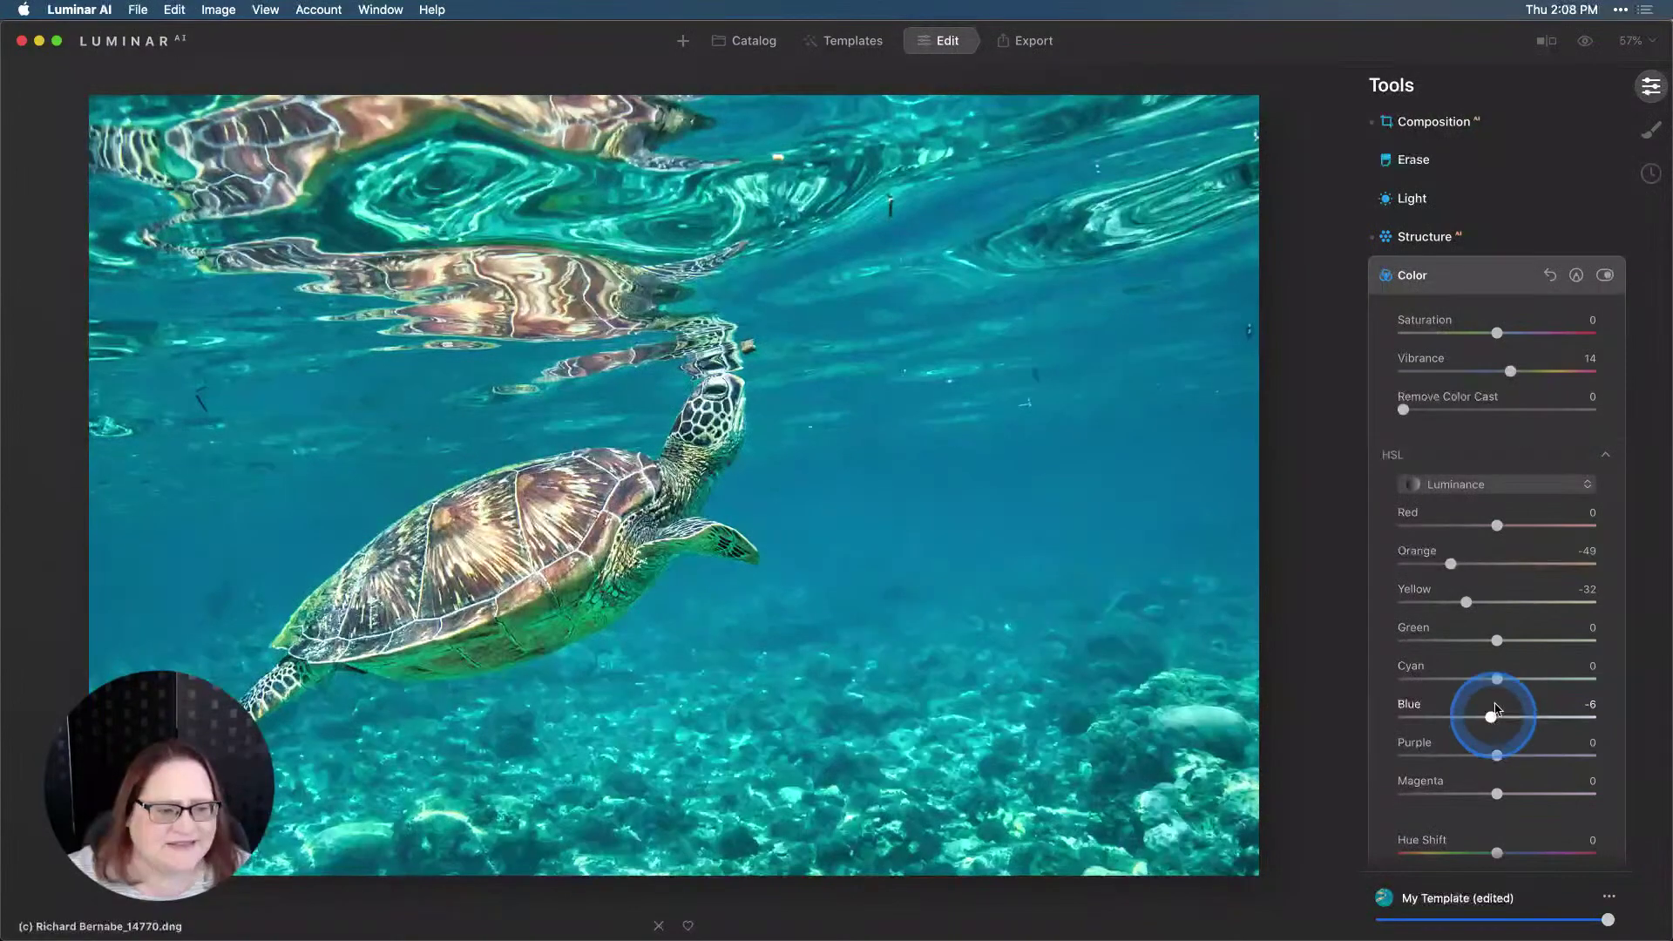
mouse_move(1494, 678)
left_mouse_down()
mouse_move(1446, 683)
mouse_move(1535, 679)
mouse_move(1483, 685)
mouse_move(1507, 687)
left_mouse_up()
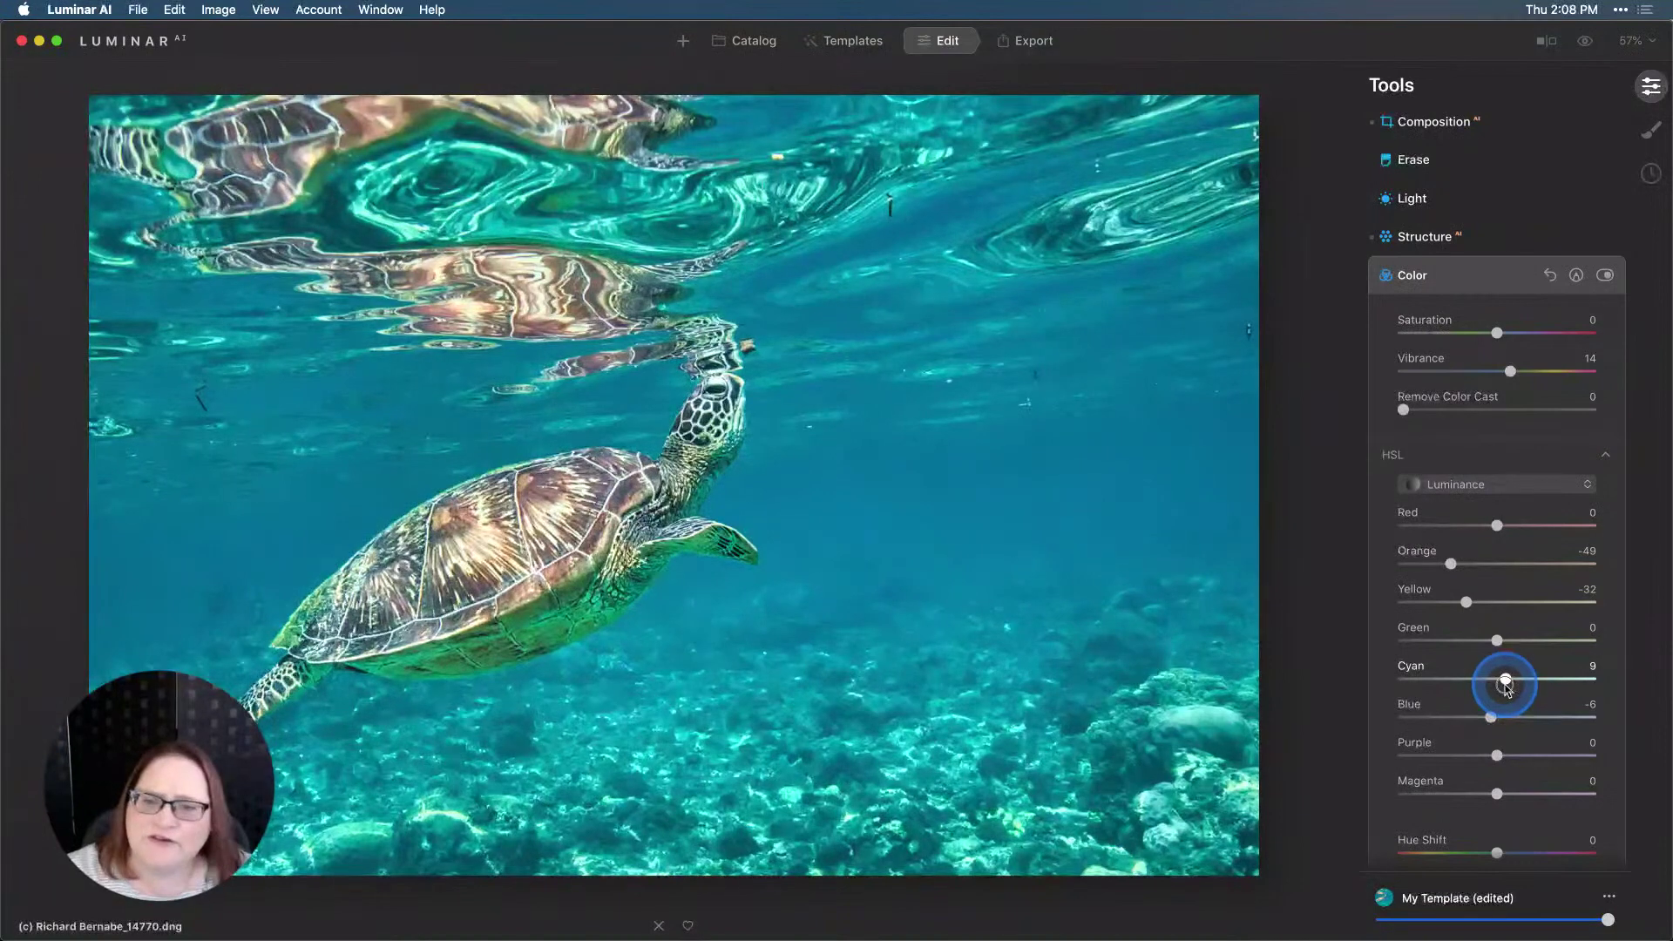
Set the HSL hue of Blue to 8 and of Cyan to 18.
left_click(1500, 490)
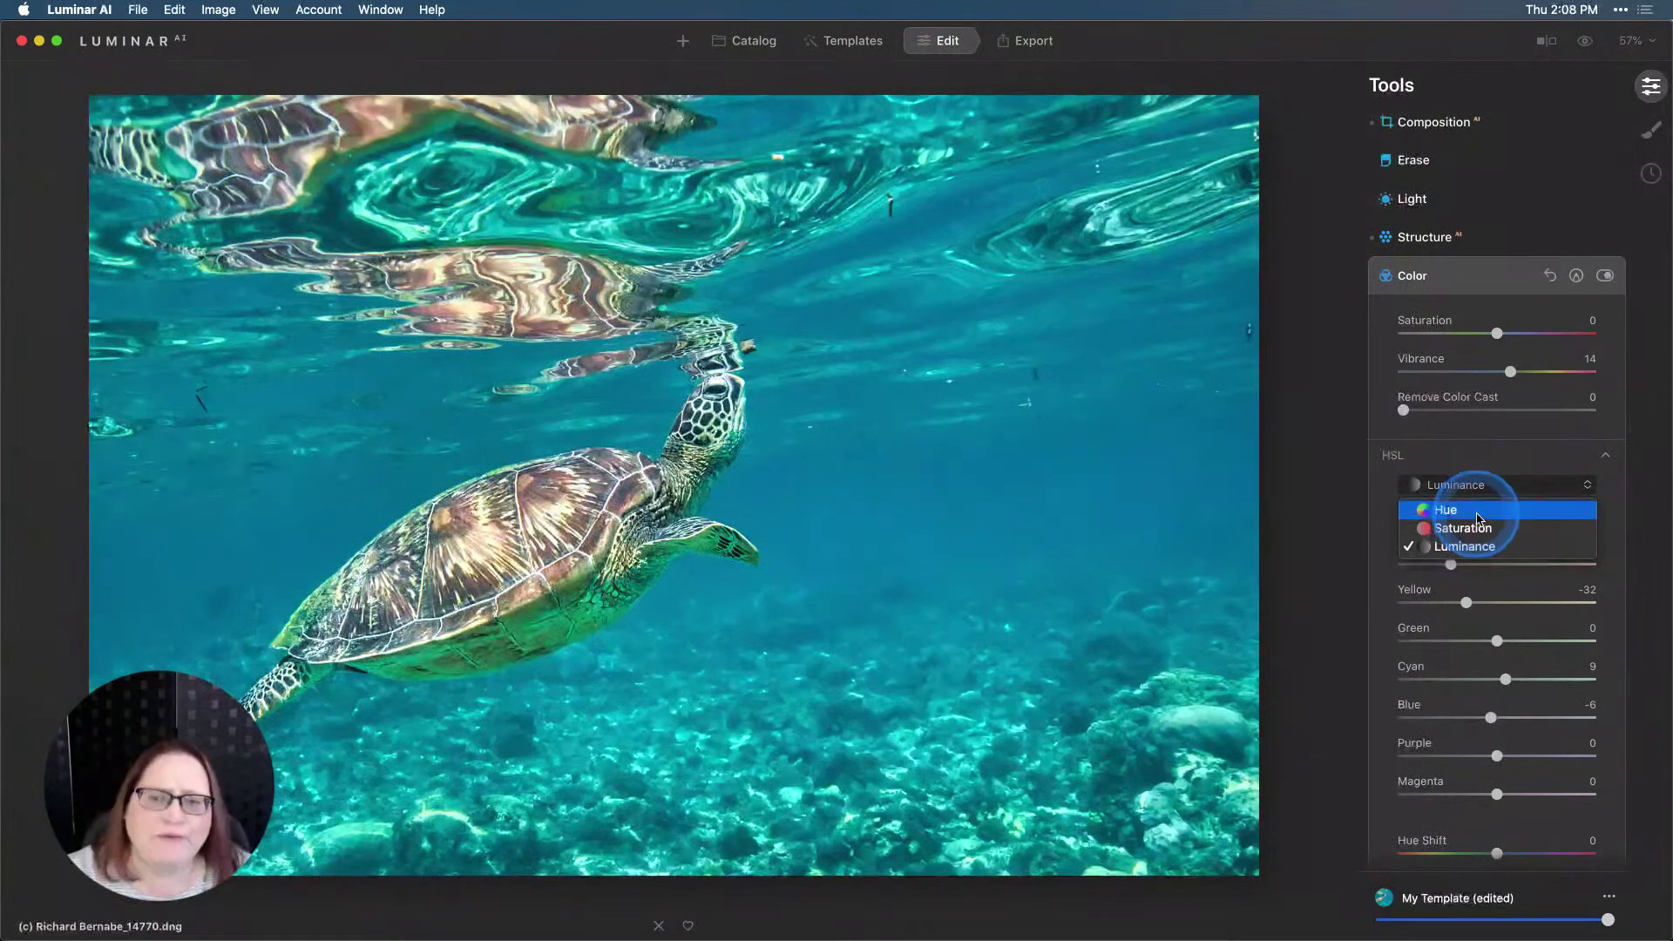
left_click(1479, 515)
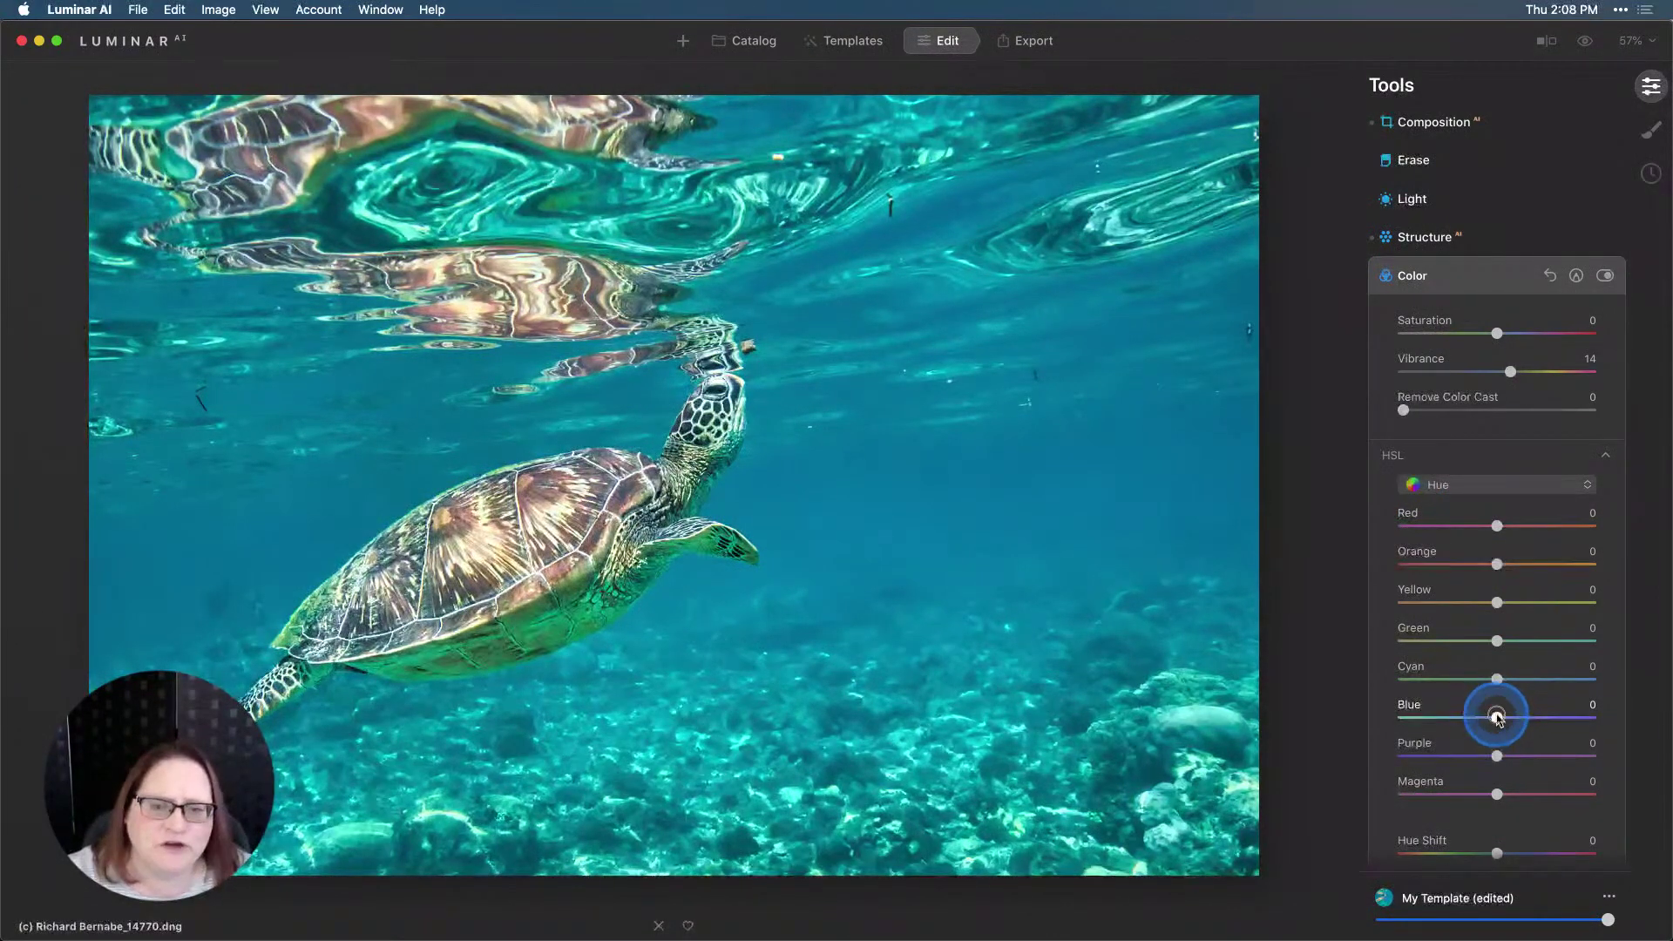
left_click_drag(1500, 724, 1515, 688)
left_click(1497, 681)
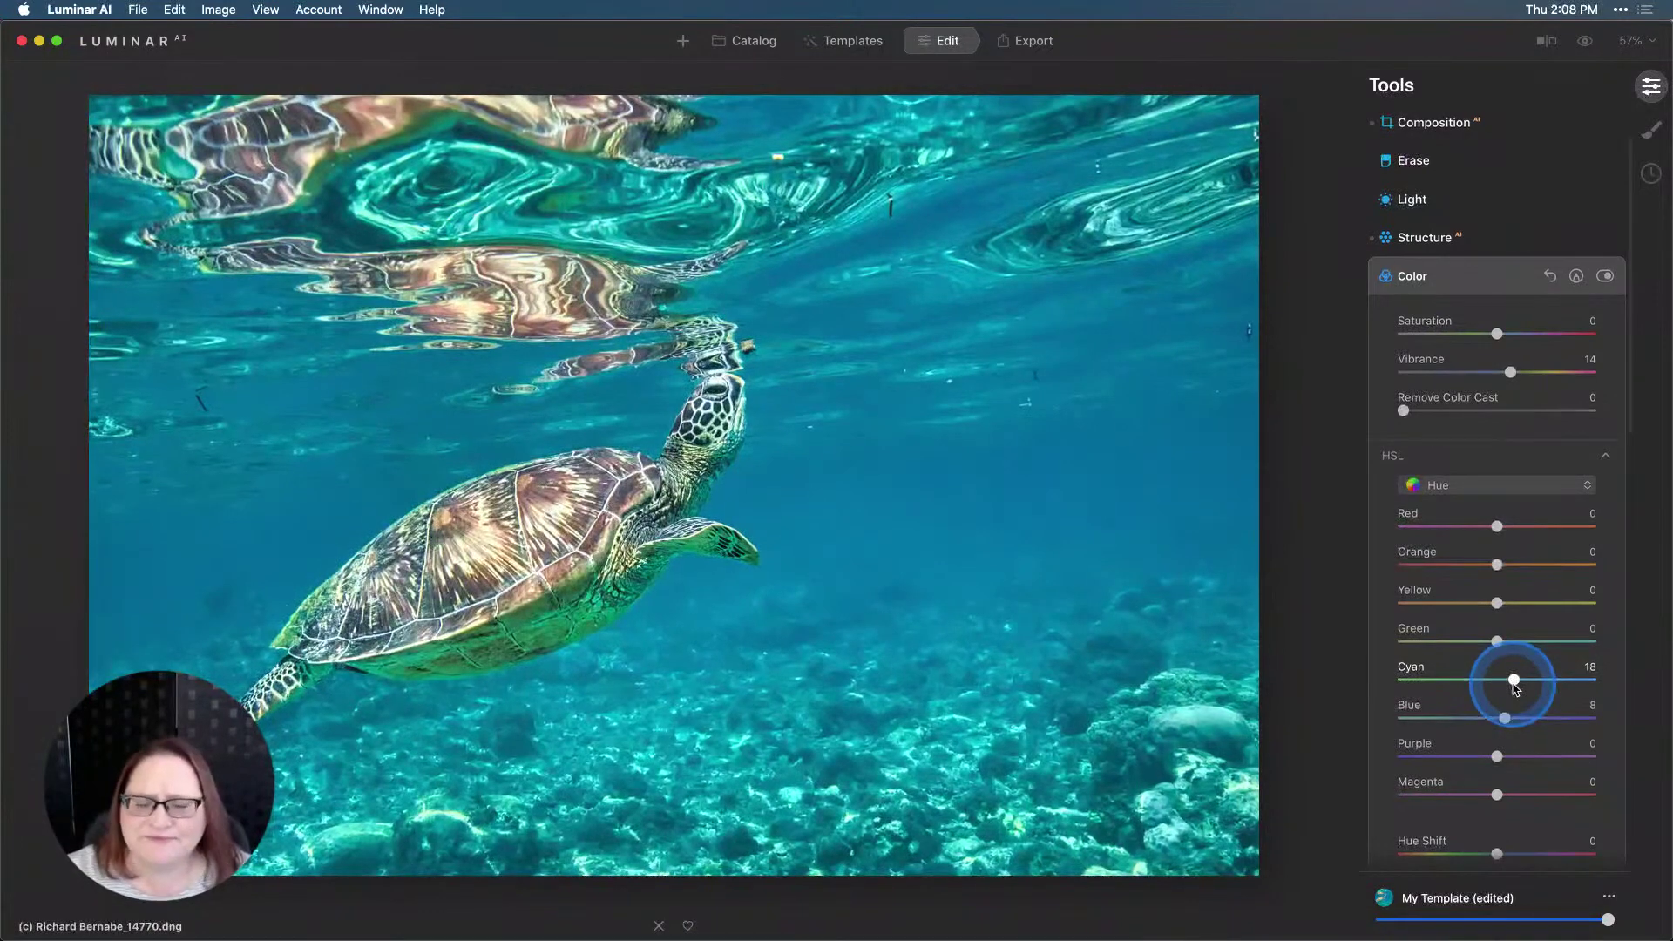
Switch the Color tool off and on to compare the water and turtle colors before and after the HSL changes.
left_click(1605, 277)
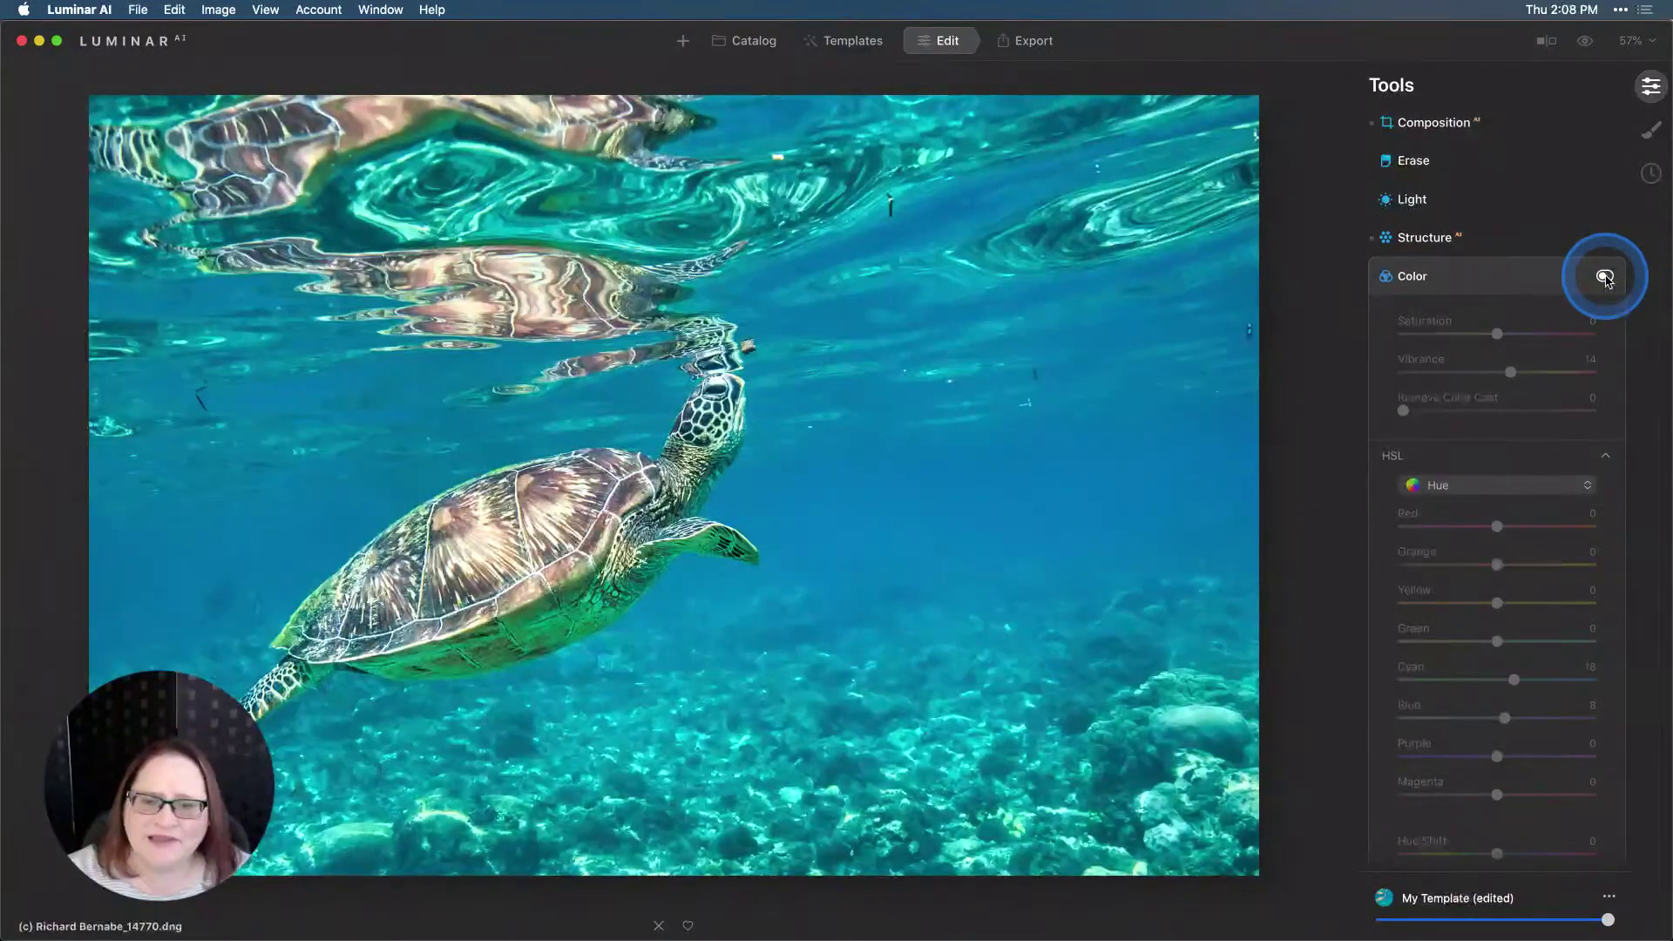
left_click(1605, 276)
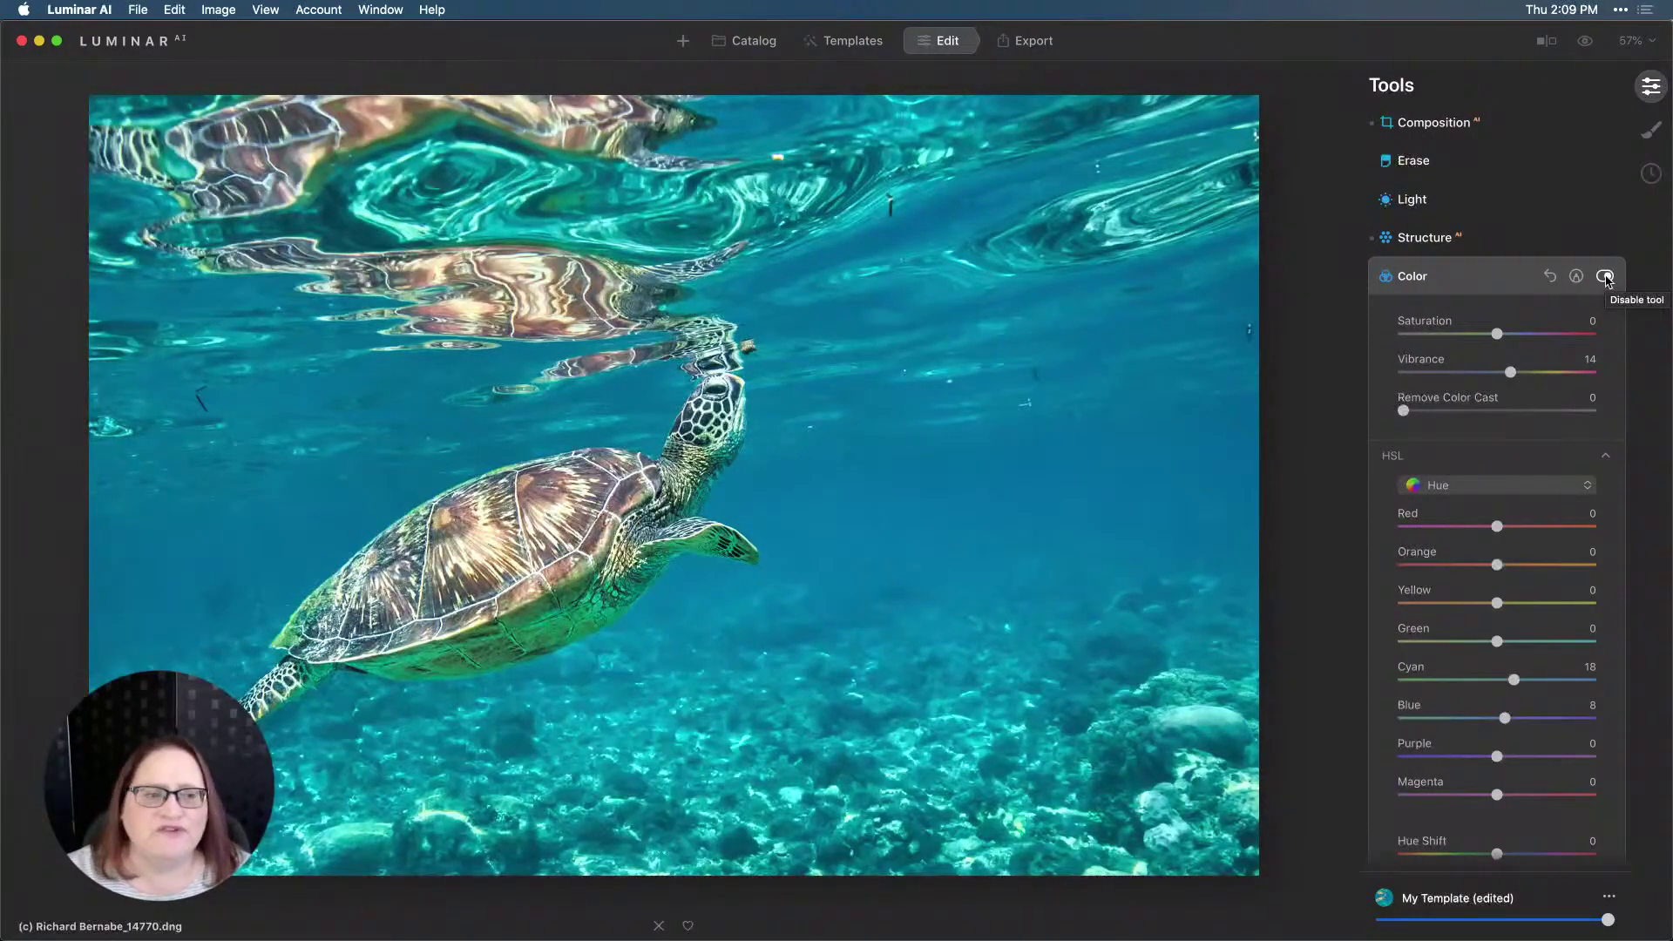
left_click(1607, 277)
left_click(1509, 408)
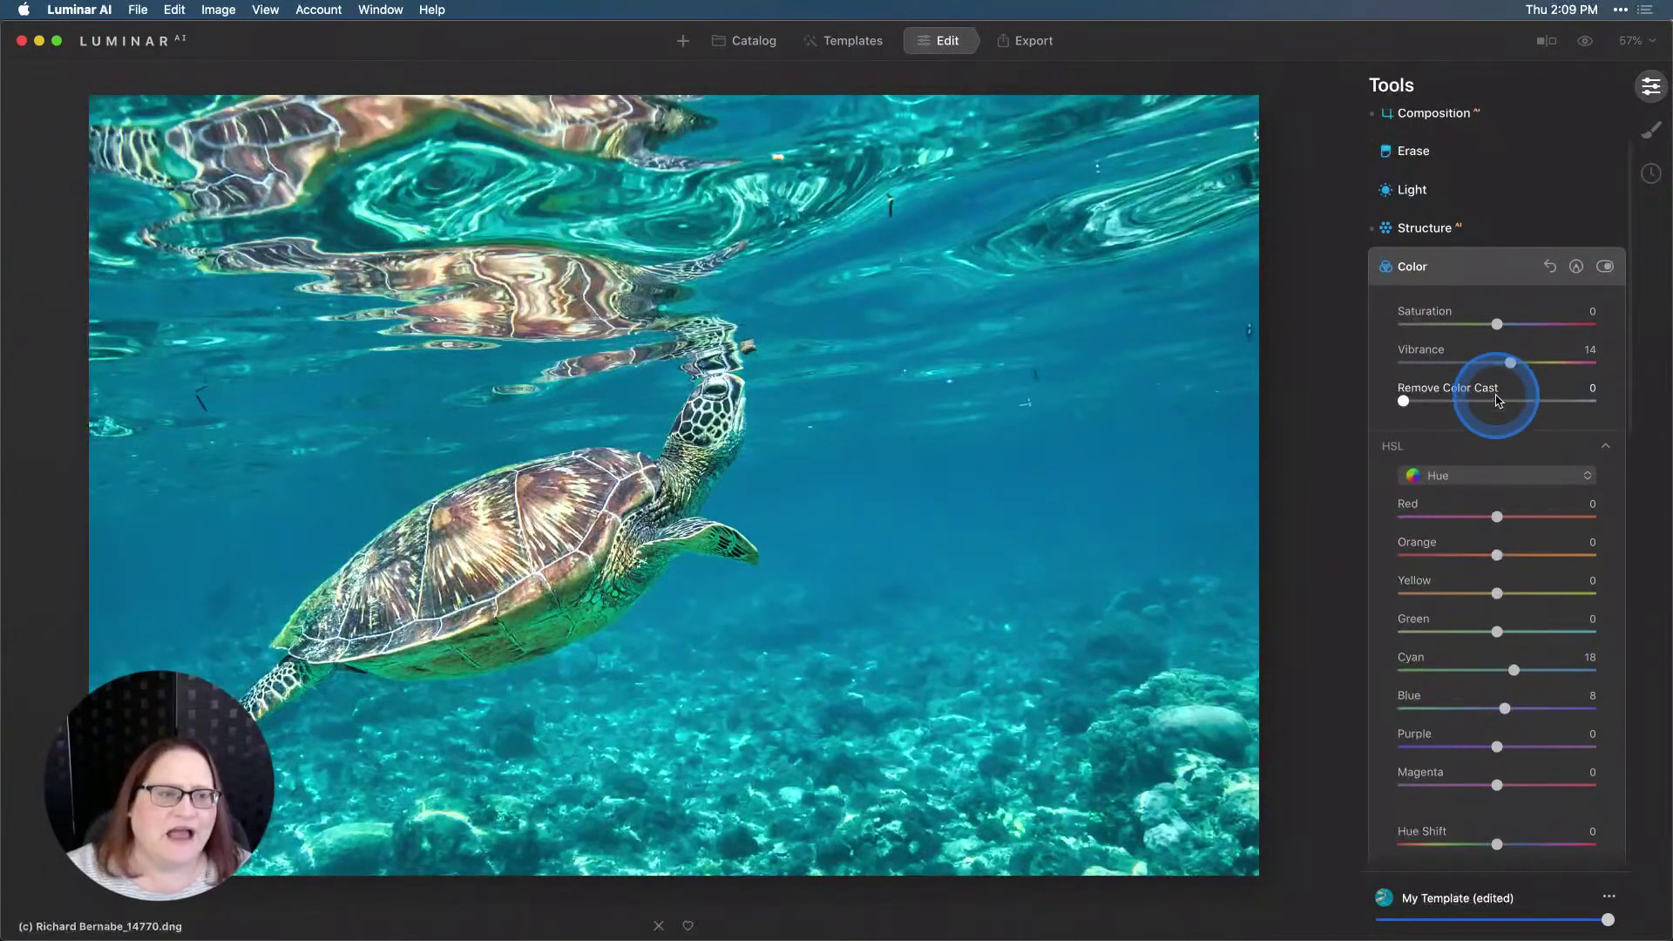
scroll(1503, 403, "up", 2)
left_click(1499, 397)
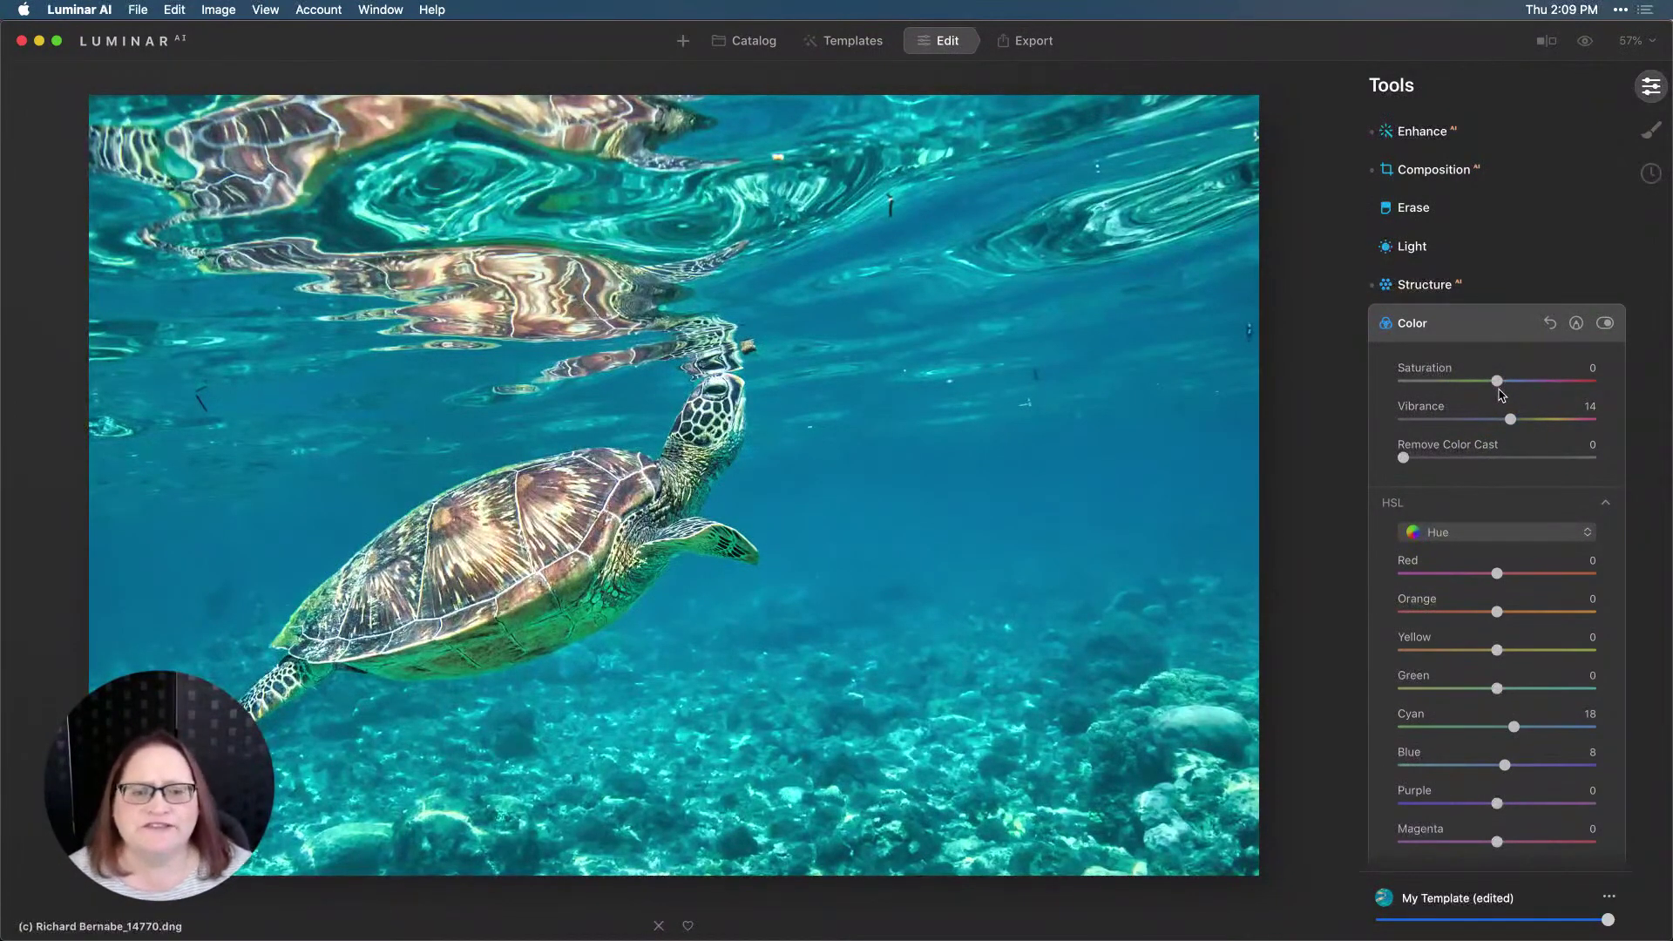
left_click_drag(1501, 395, 1124, 452)
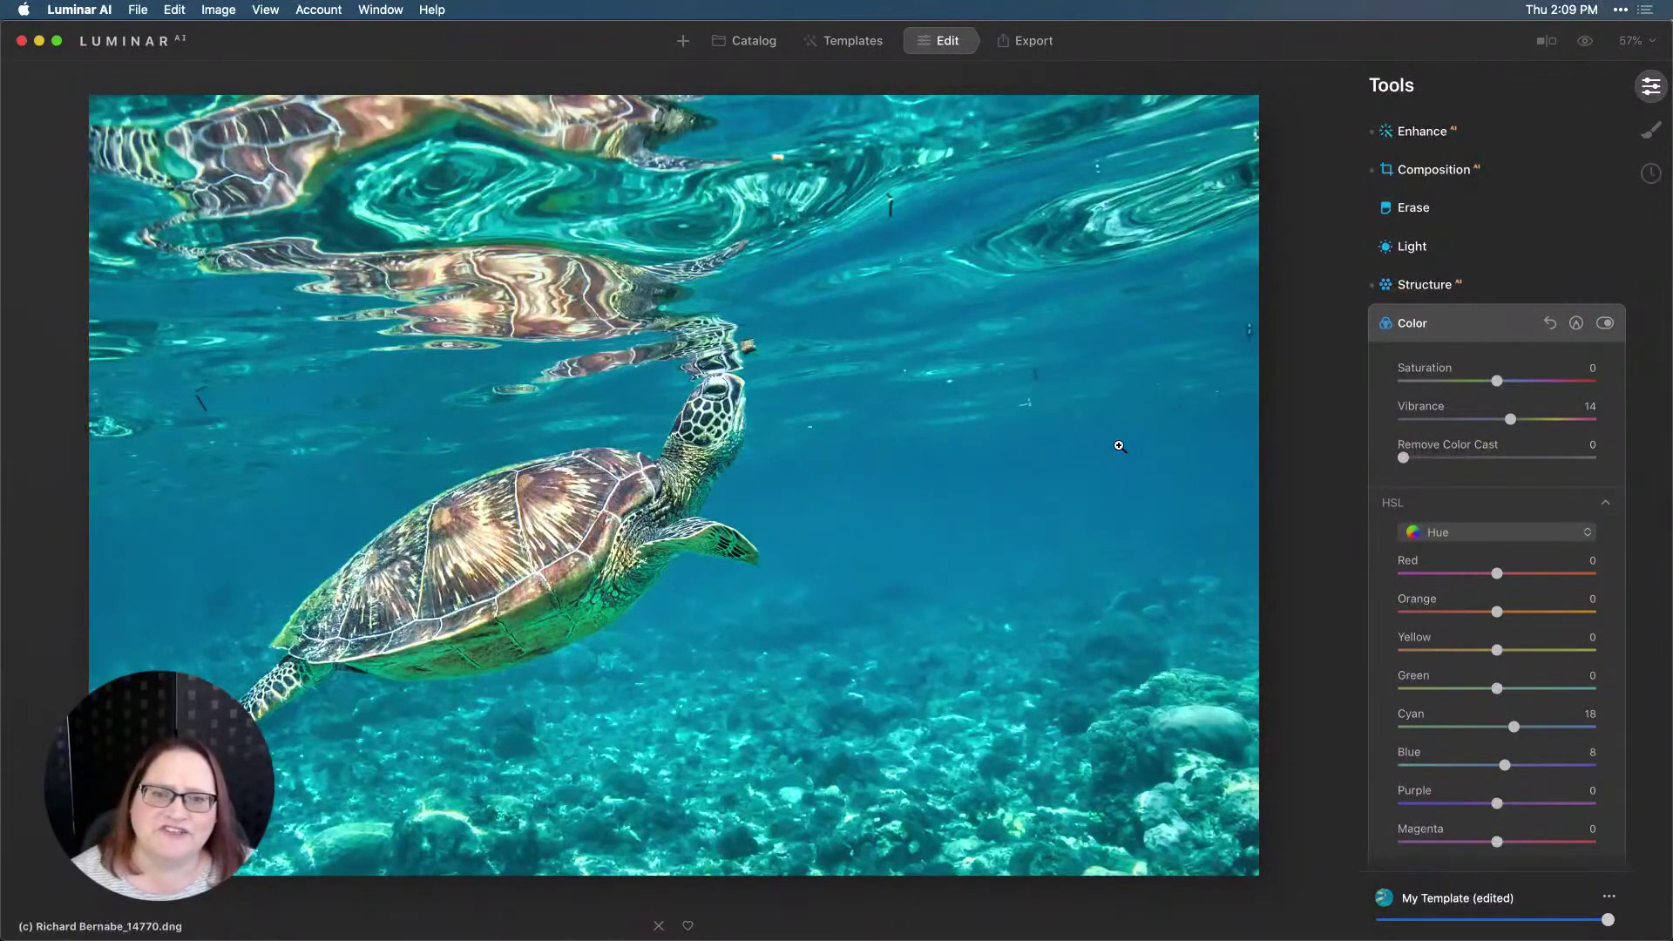
mouse_move(924, 314)
left_mouse_down()
mouse_move(928, 217)
mouse_move(958, 208)
left_mouse_up()
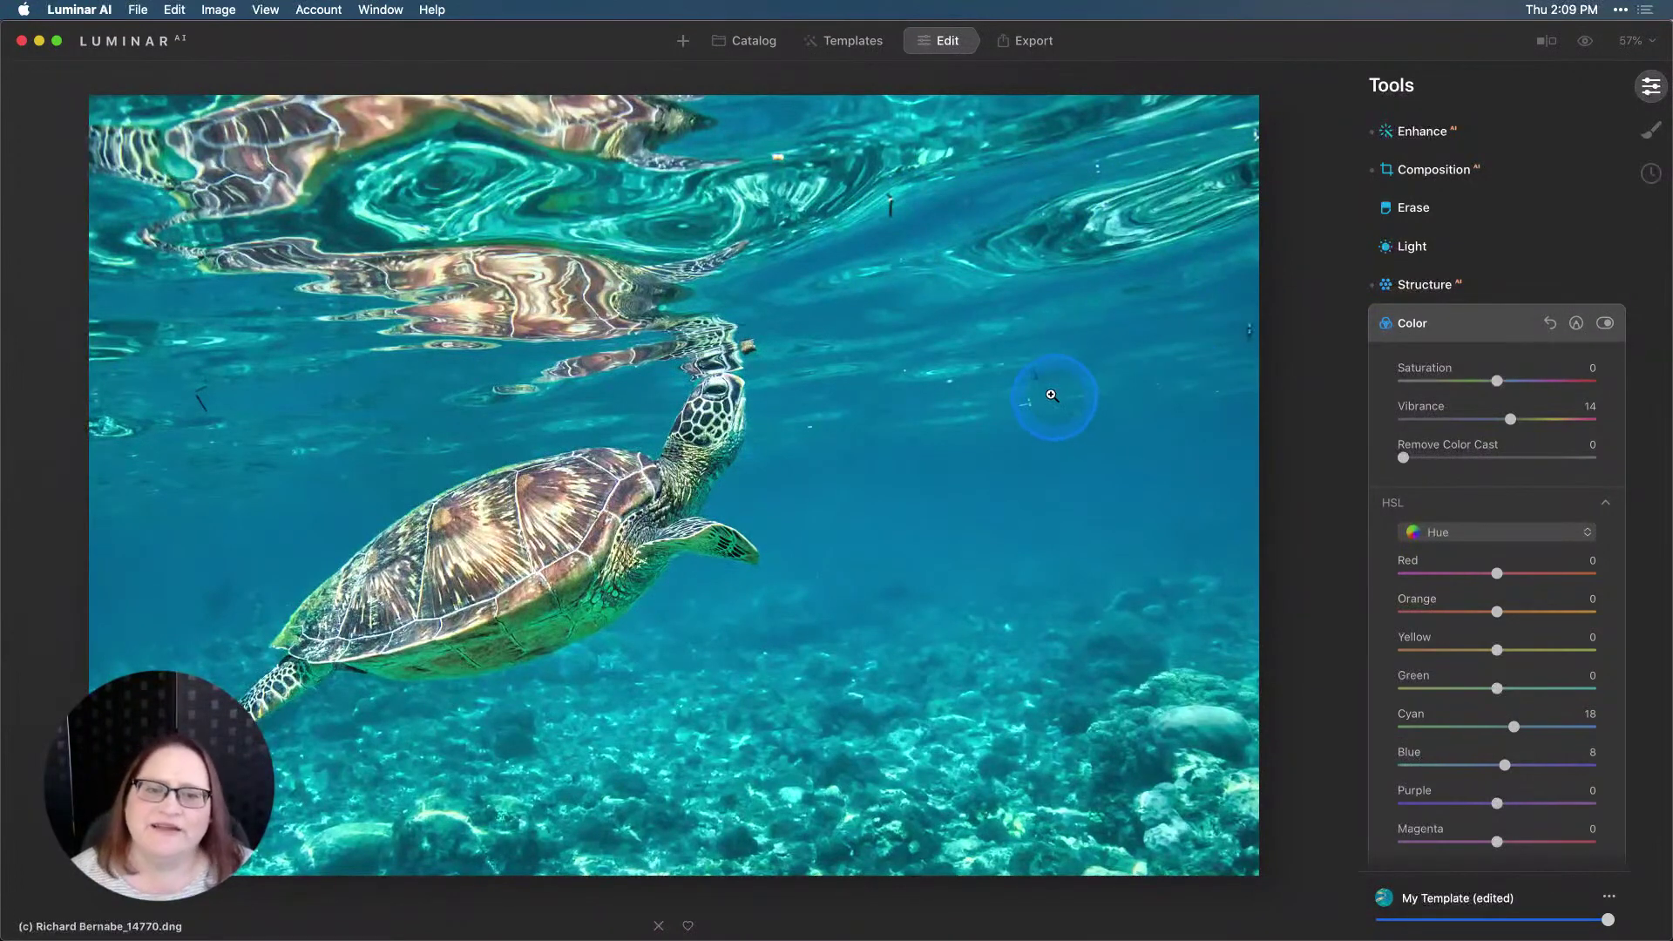
Mark the debris specks in the open blue water beside the turtle's head for removal with the Erase tool.
left_click(1413, 207)
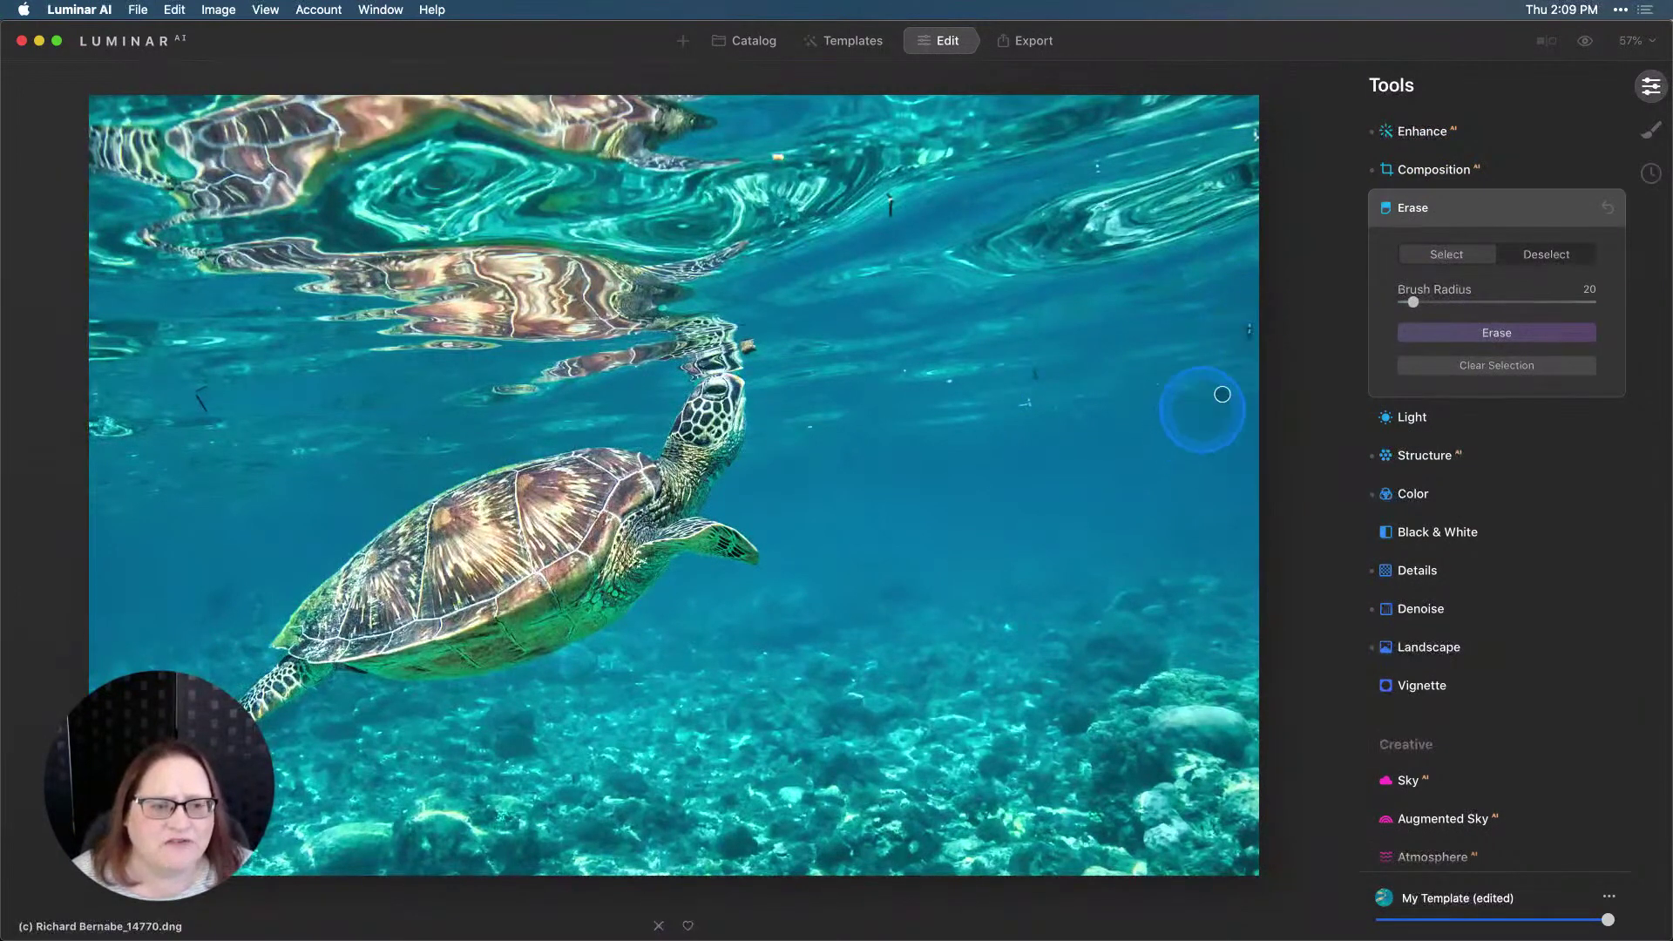
left_click(1026, 403)
left_click(952, 382)
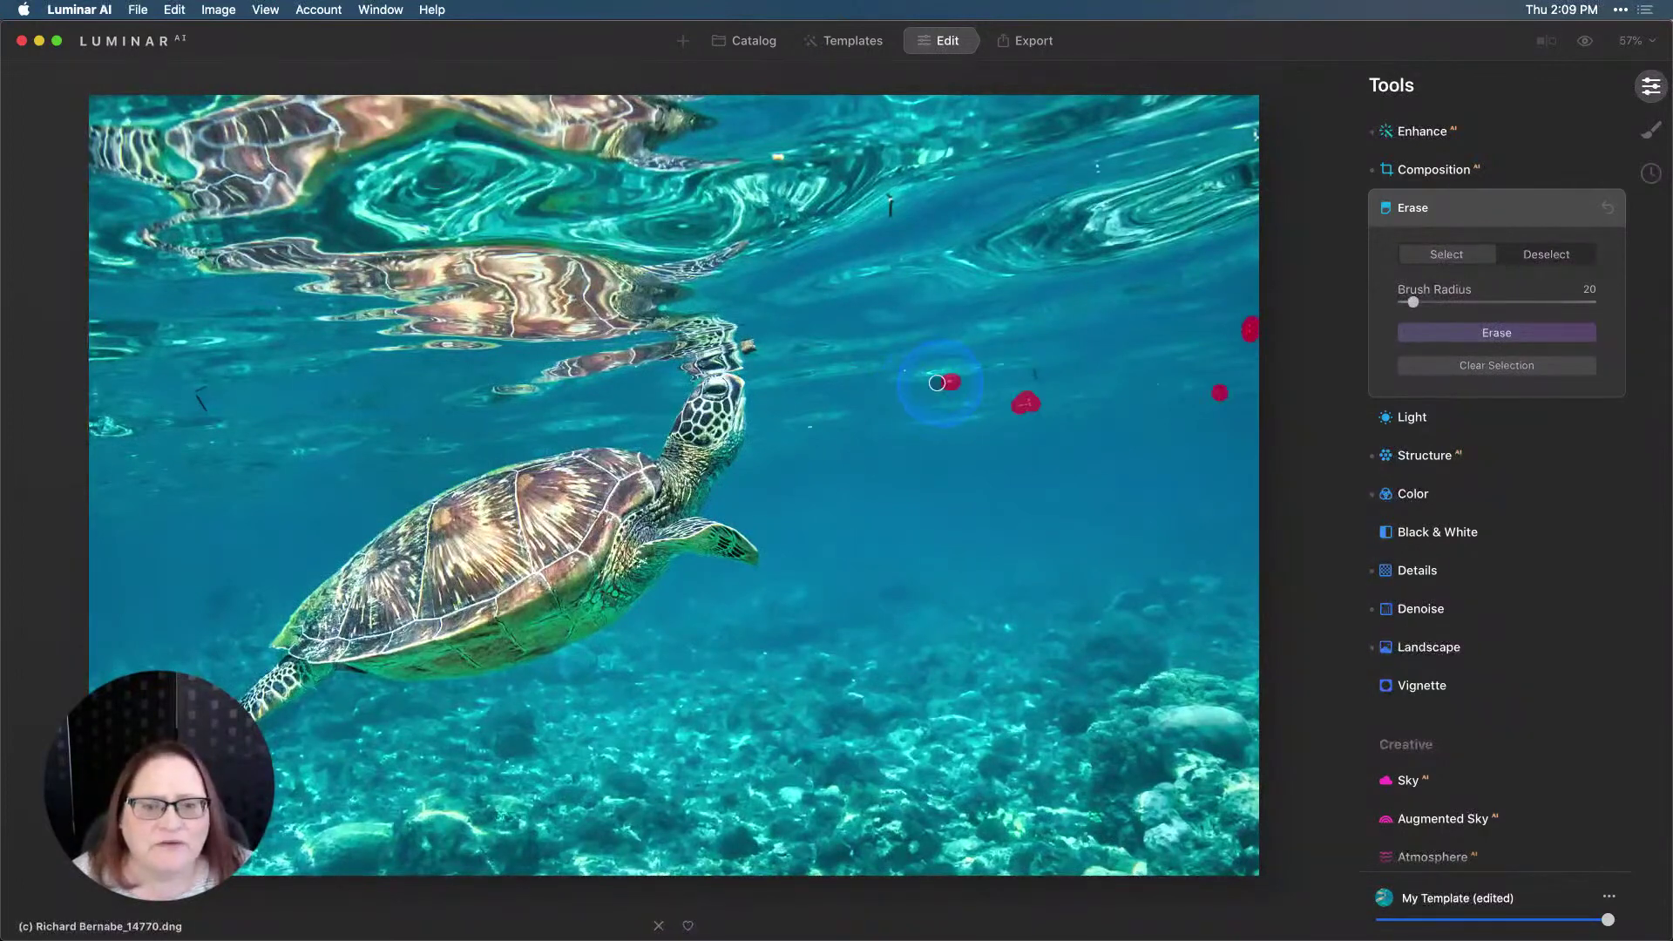
left_click(905, 373)
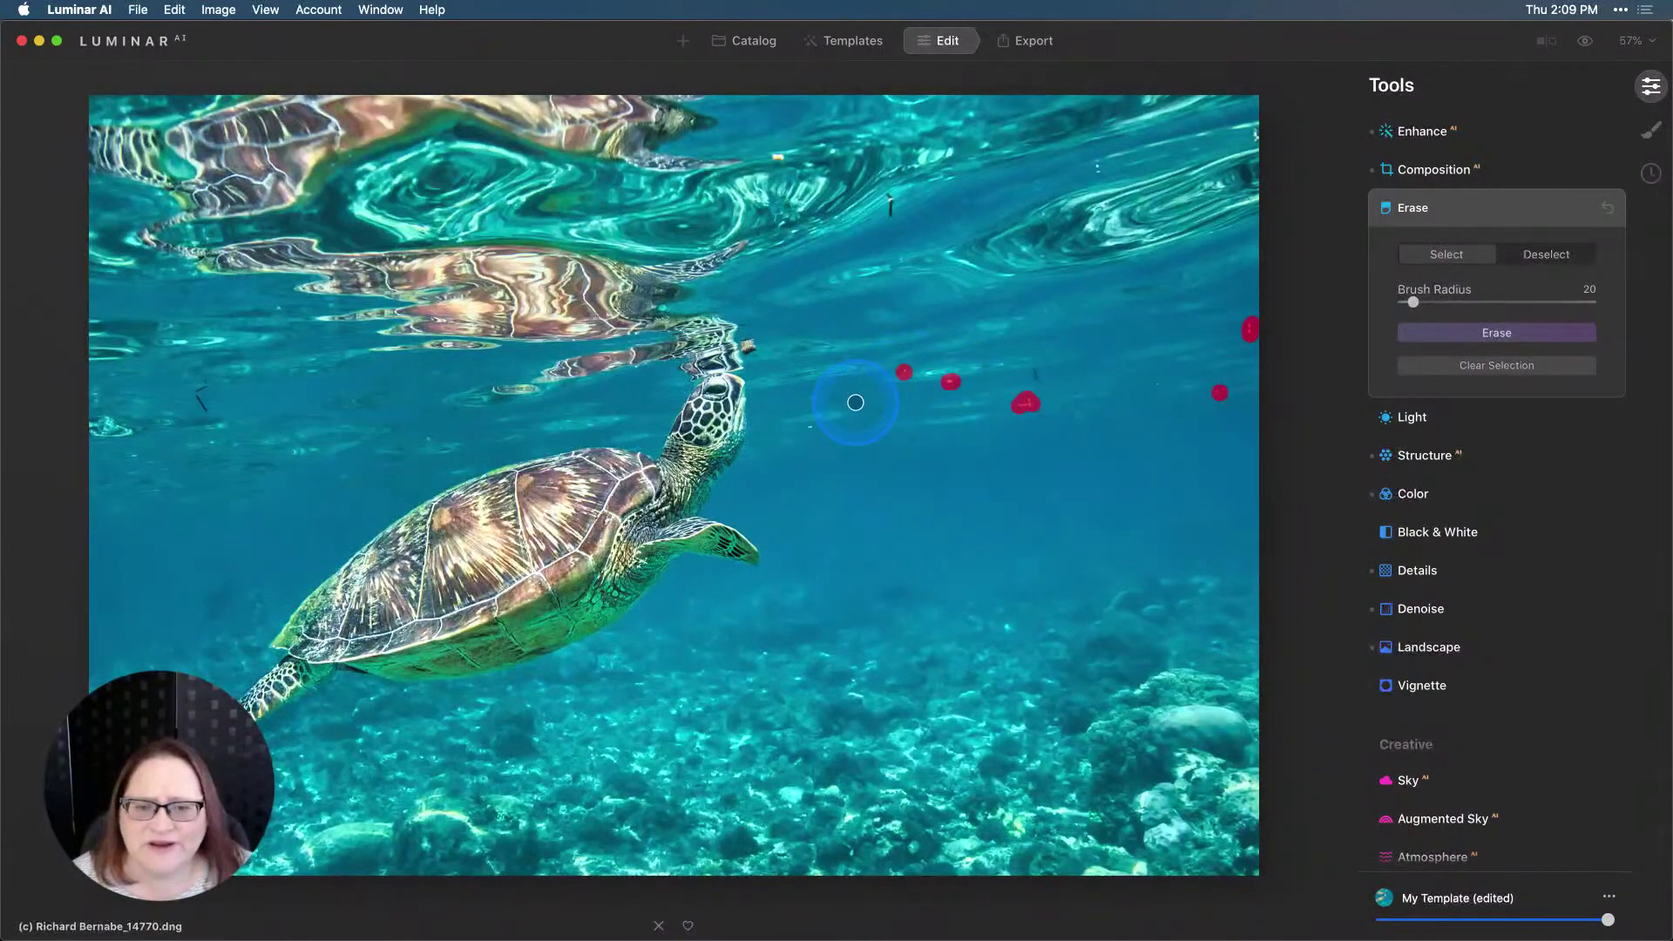
left_click(836, 441)
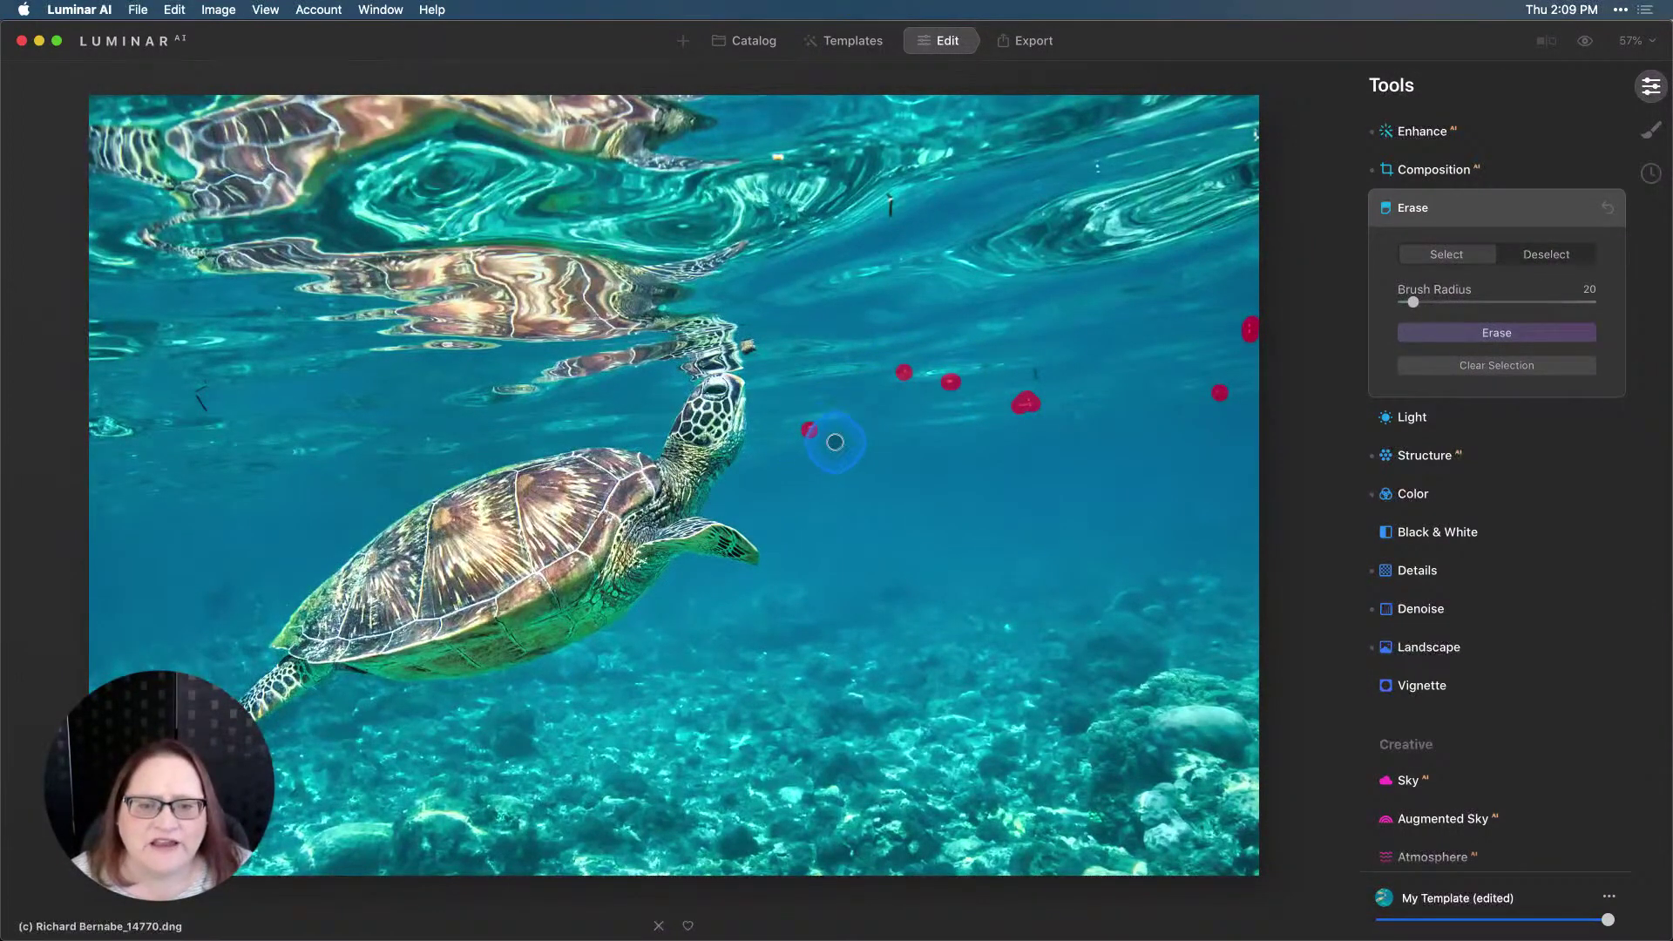
left_click(913, 439)
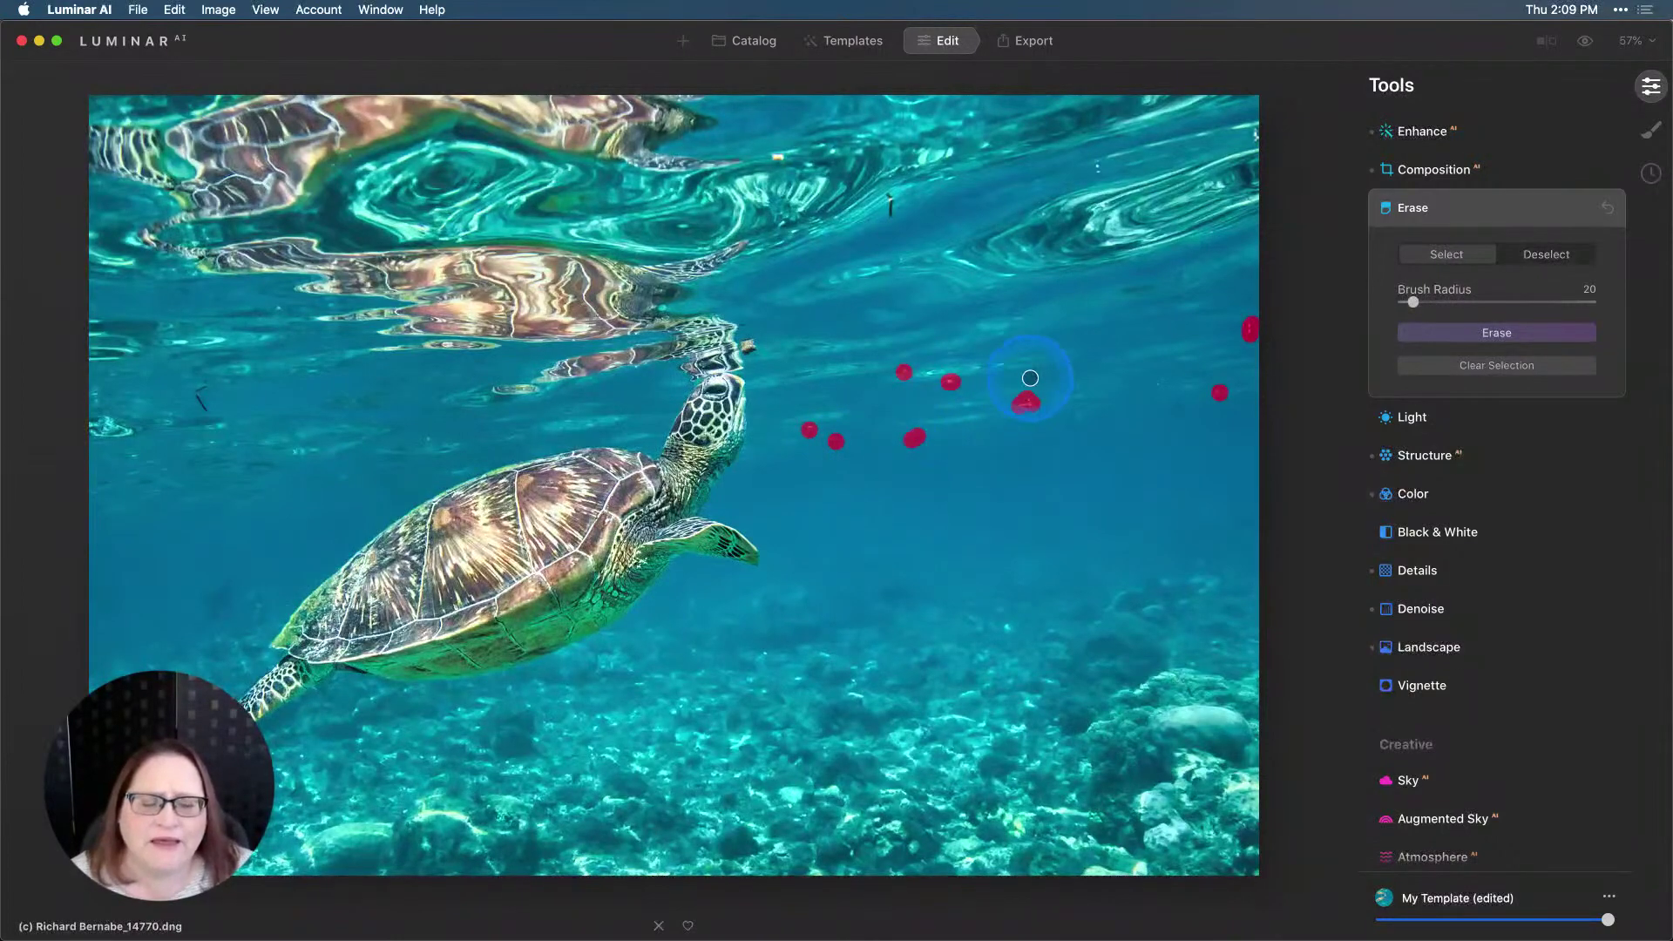
left_click(1040, 374)
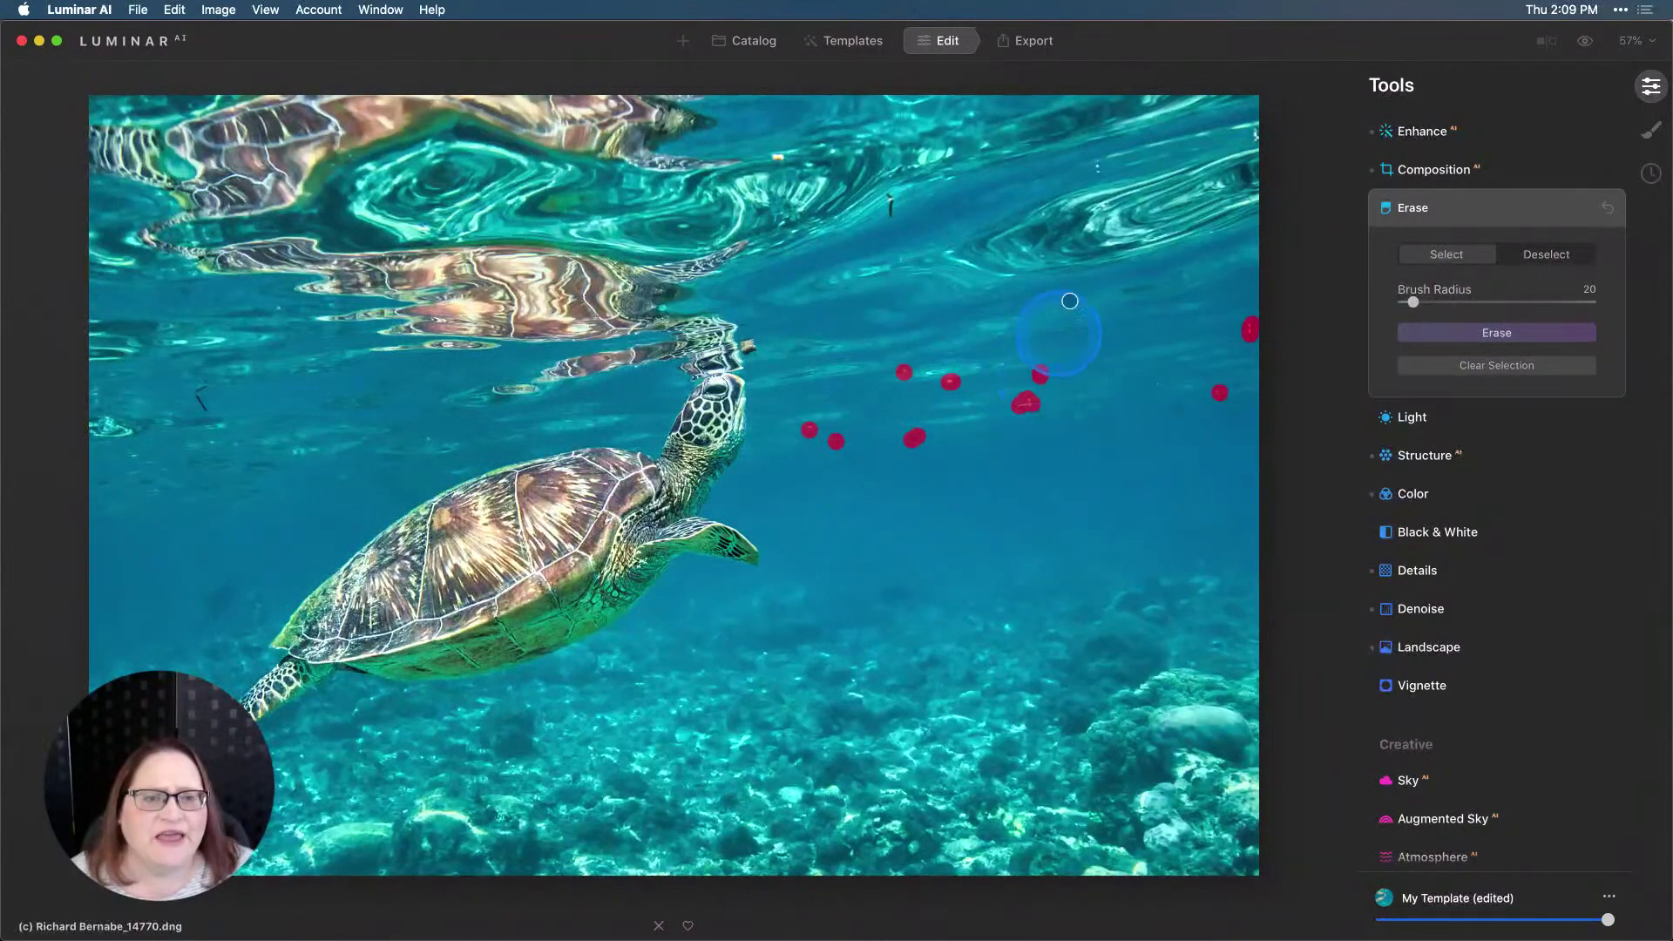
Mark the debris specks along the rippled water surface above and beyond the turtle's head for erasing.
left_click(1099, 170)
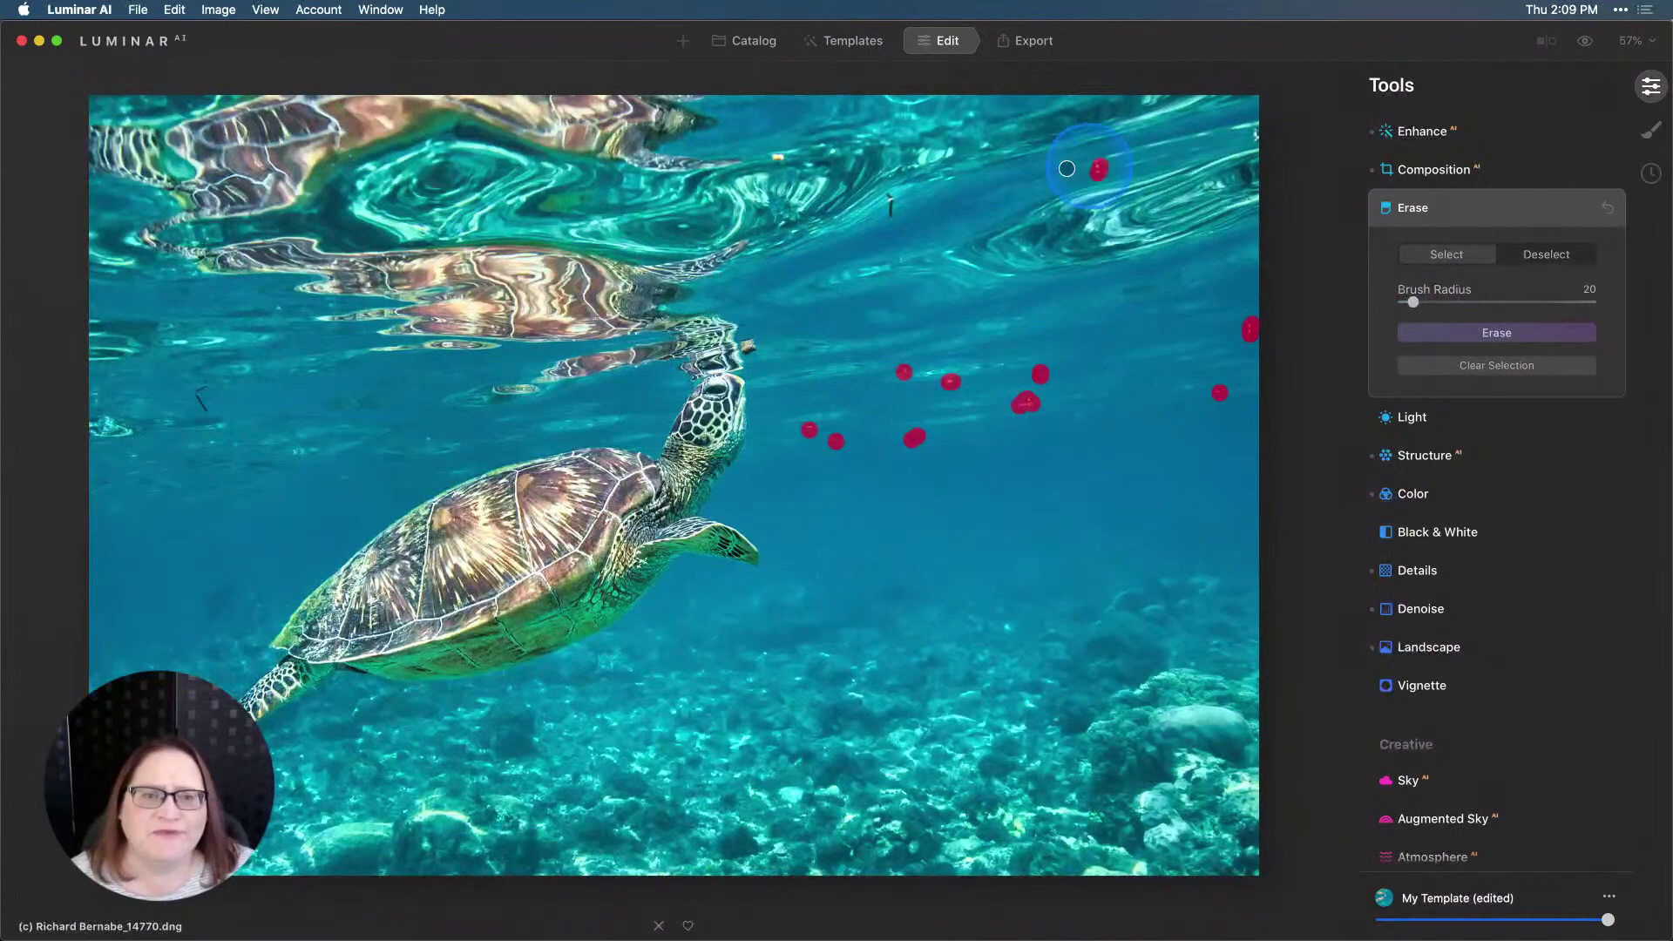
left_click(1254, 135)
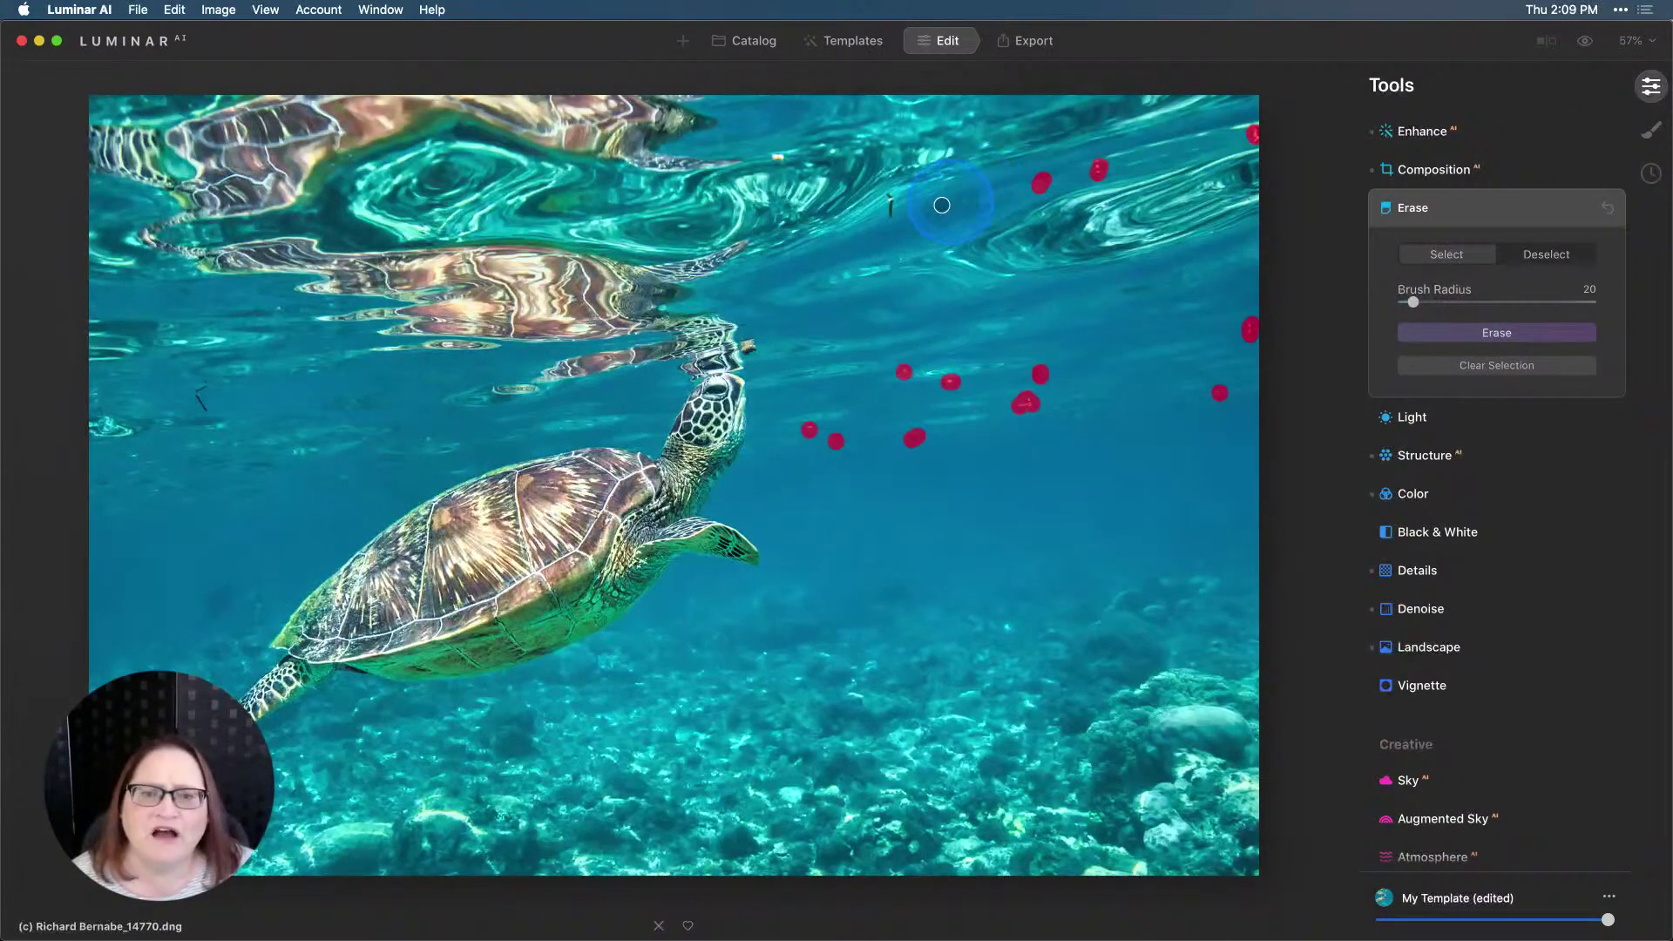
left_click(893, 208)
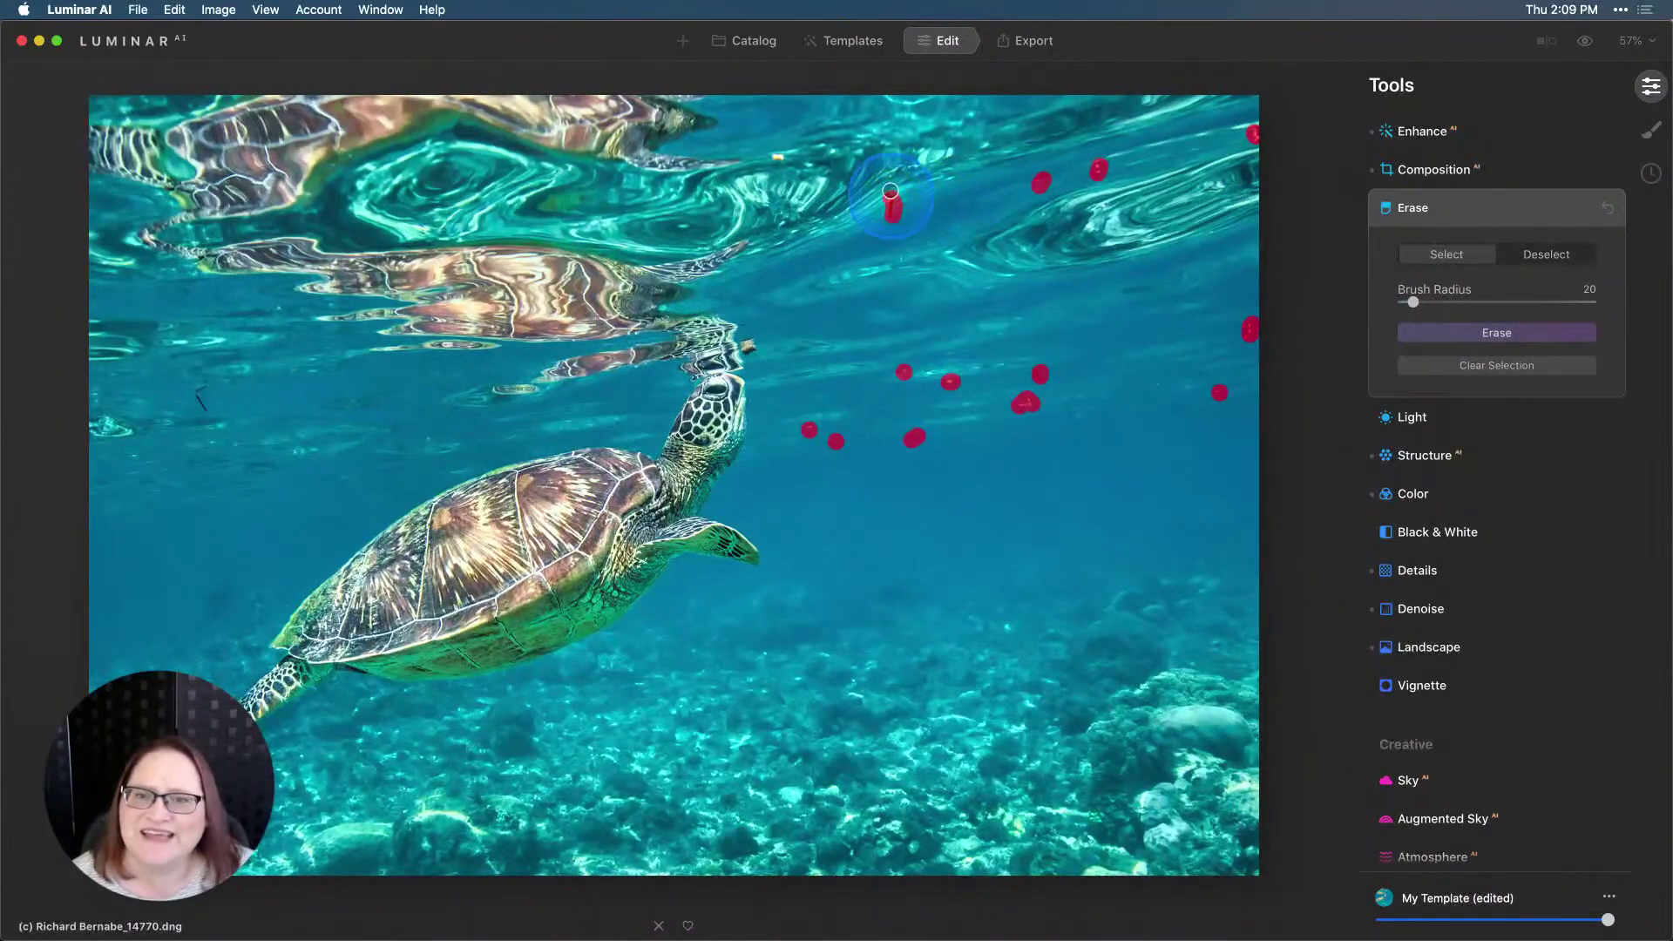
left_click(780, 161)
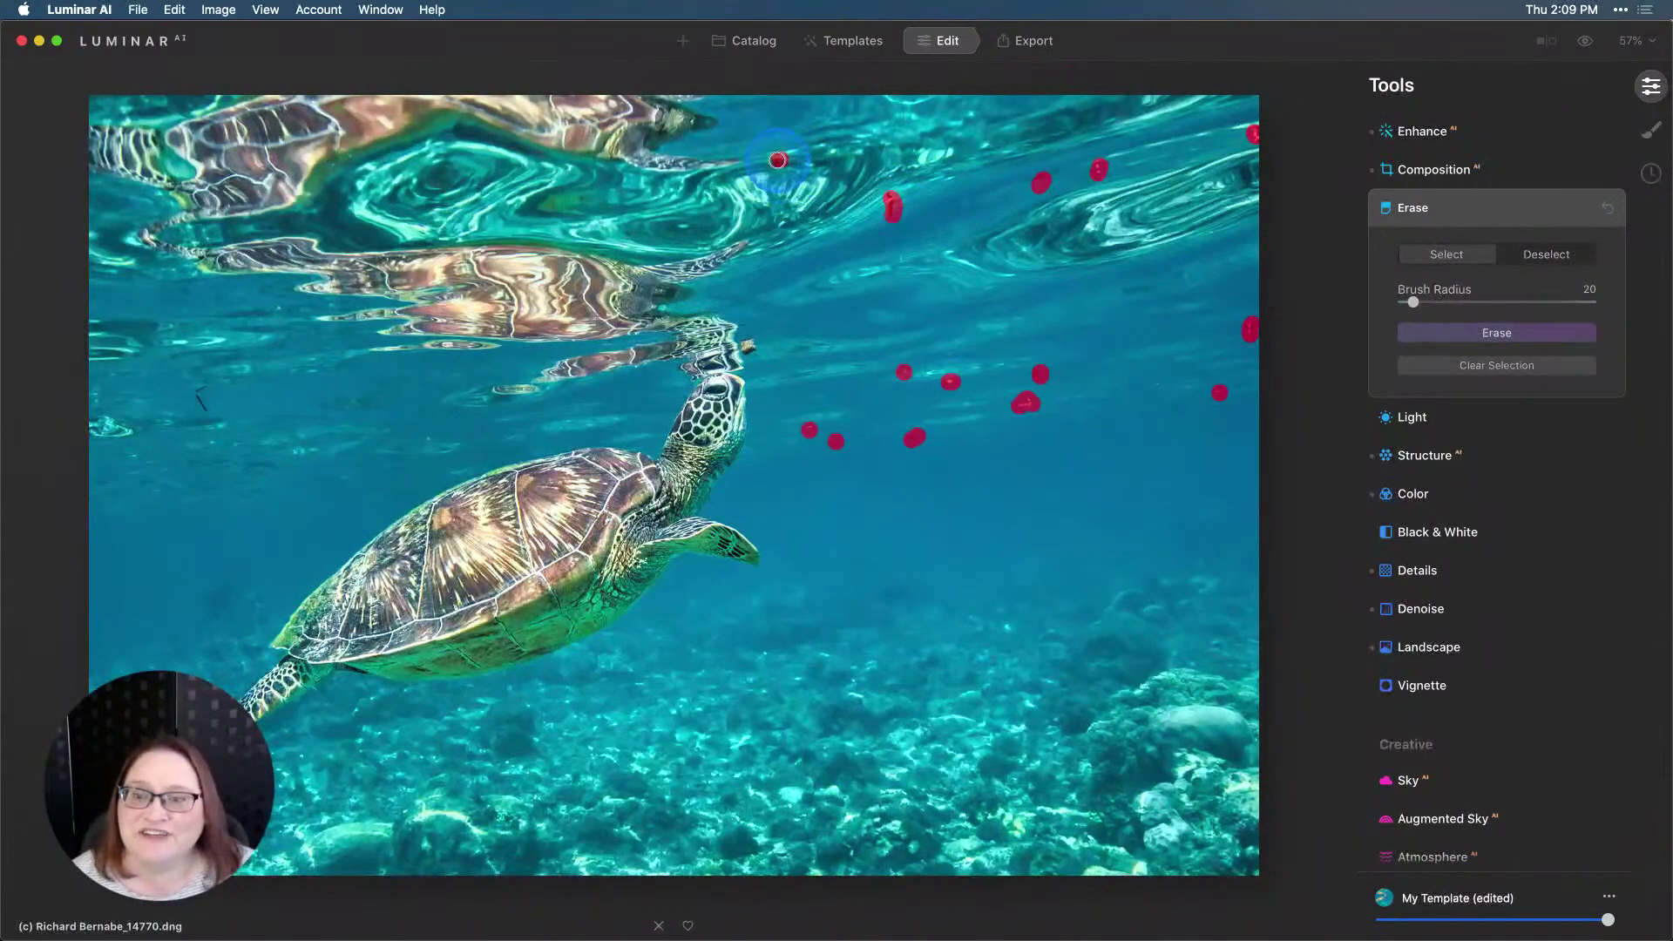
Mark the remaining specks in the water behind the turtle's shell and over the reef, and erase all marked spots.
left_click(429, 438)
left_click(195, 398)
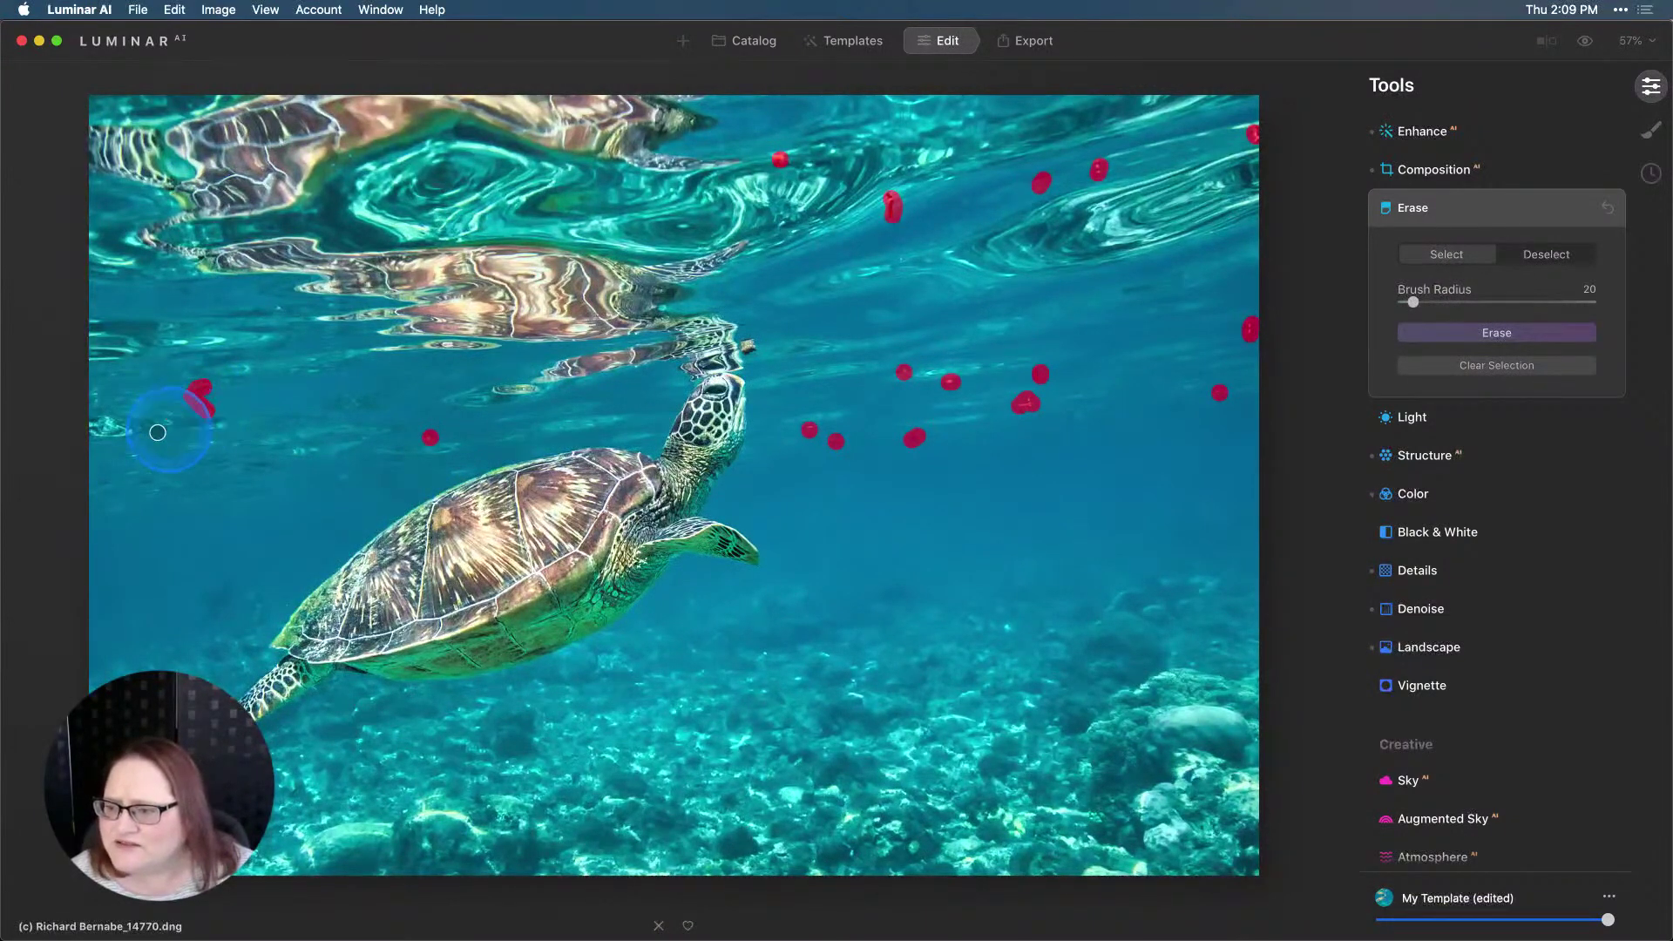
left_click(131, 453)
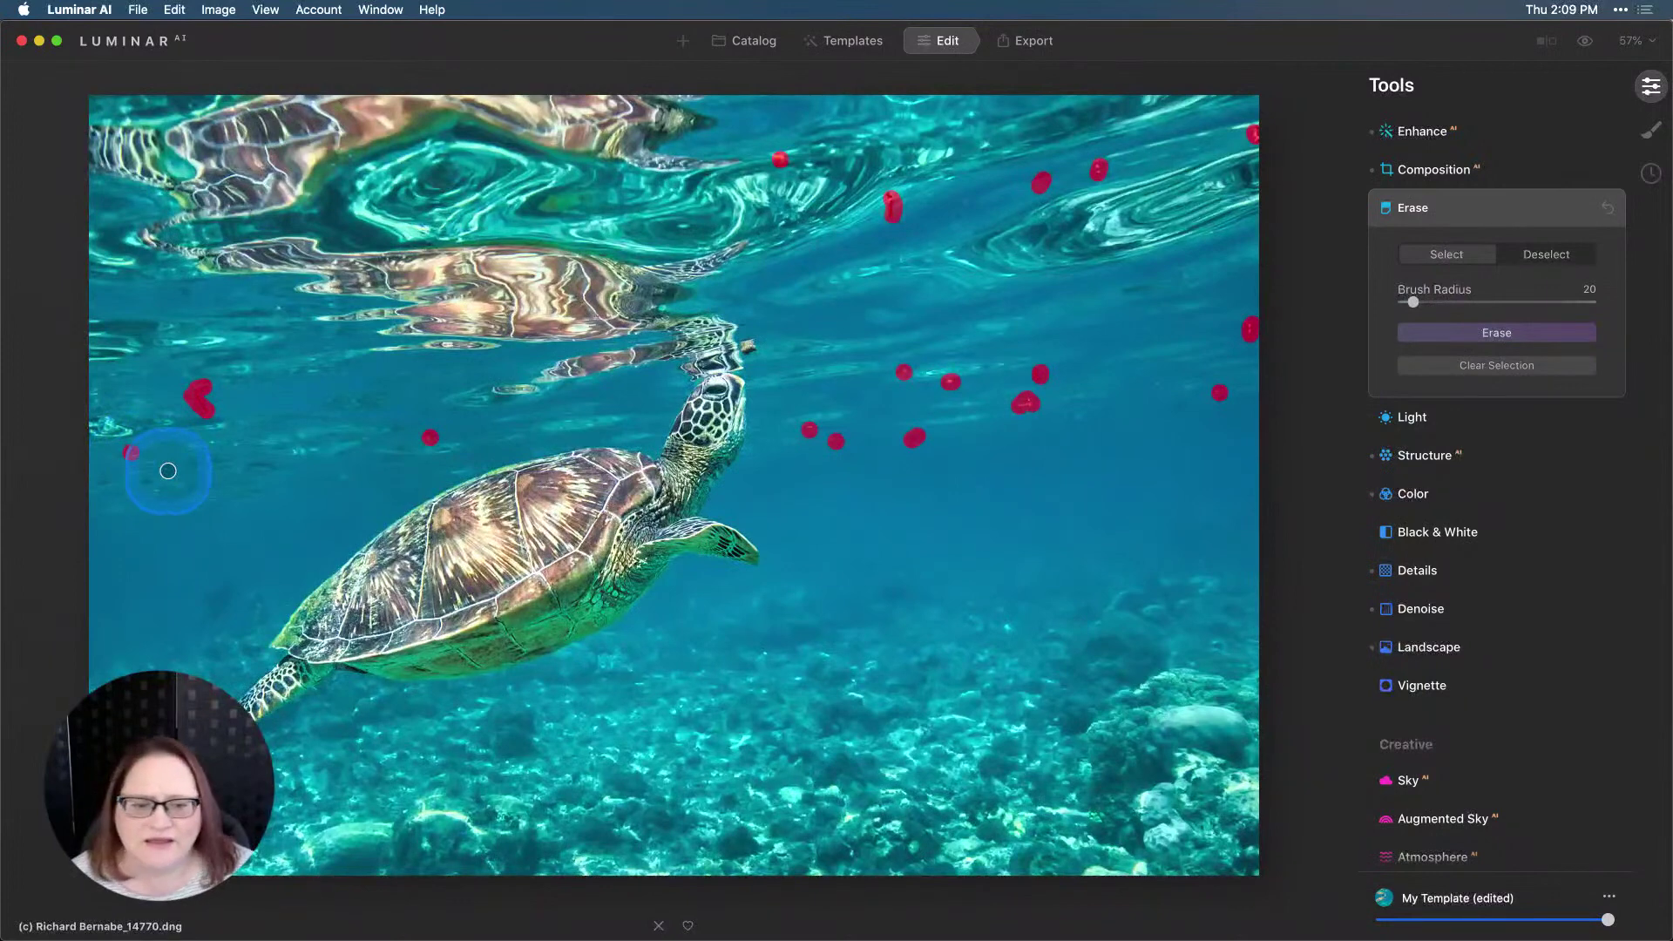
left_click(168, 471)
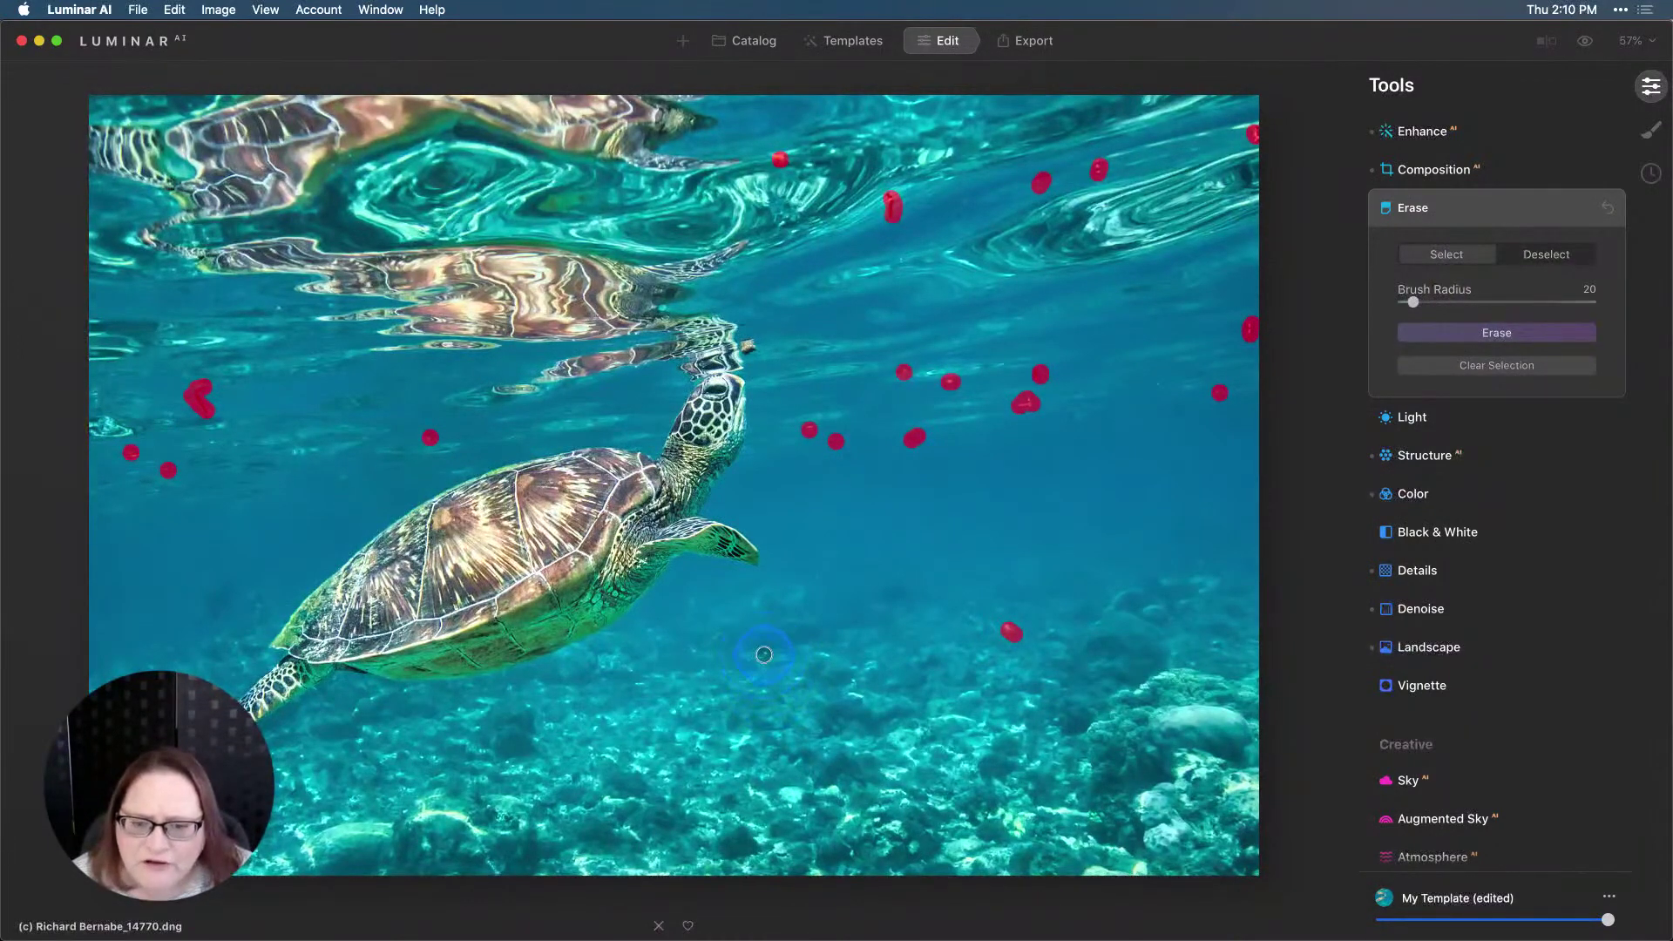
left_click(693, 651)
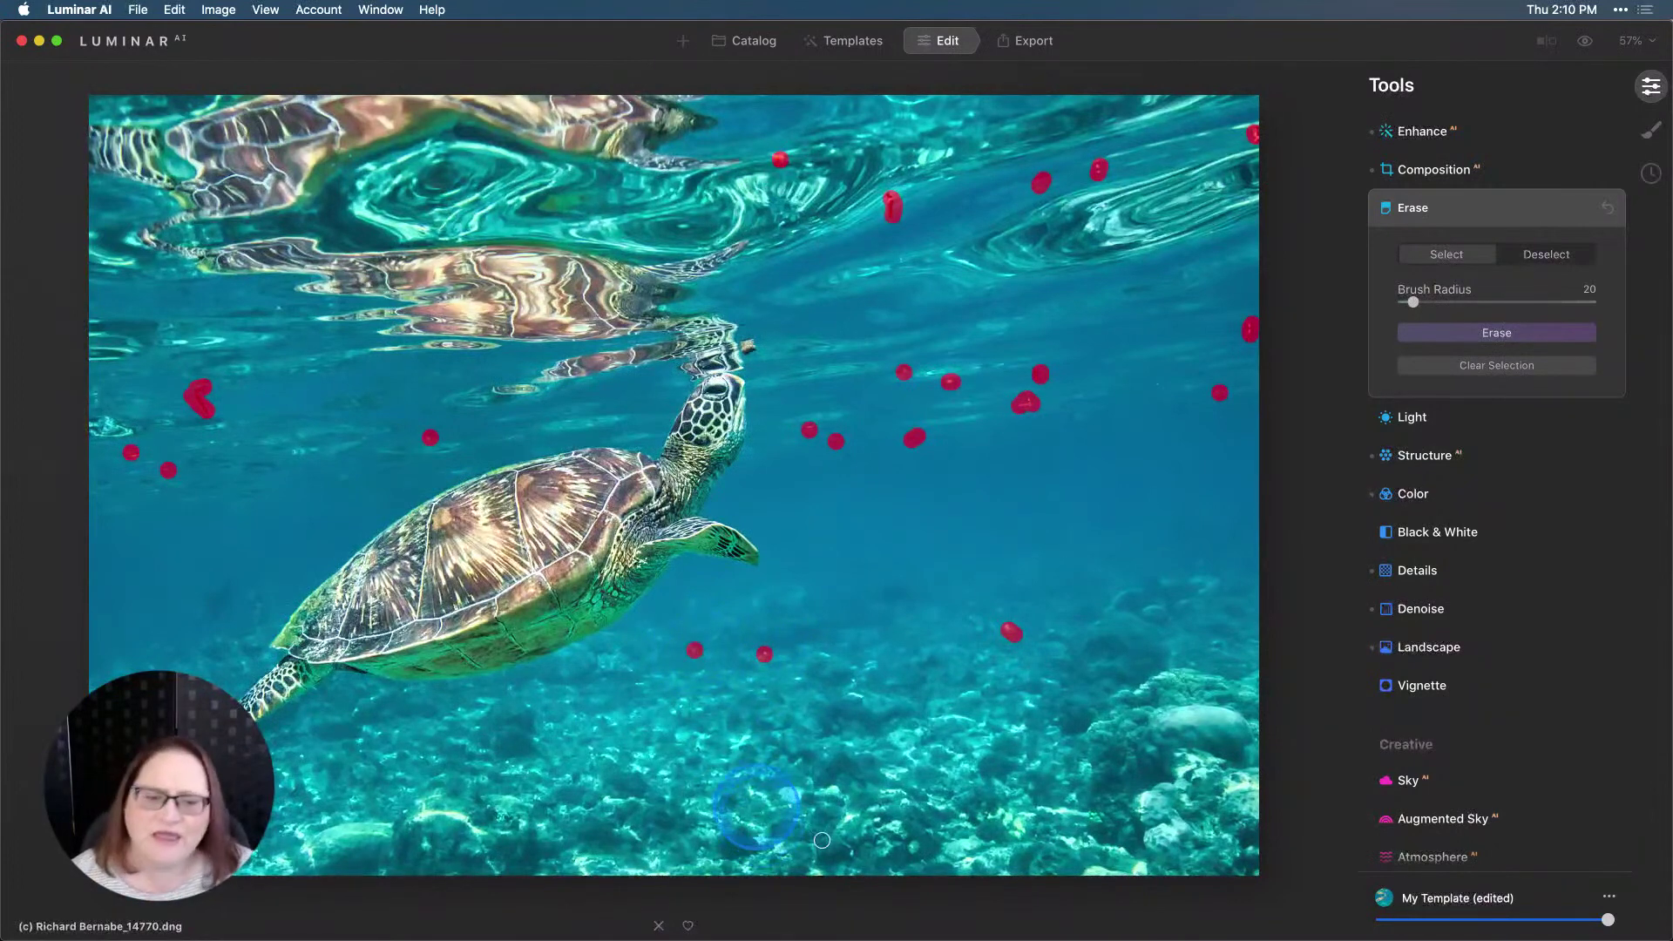
left_click(1548, 342)
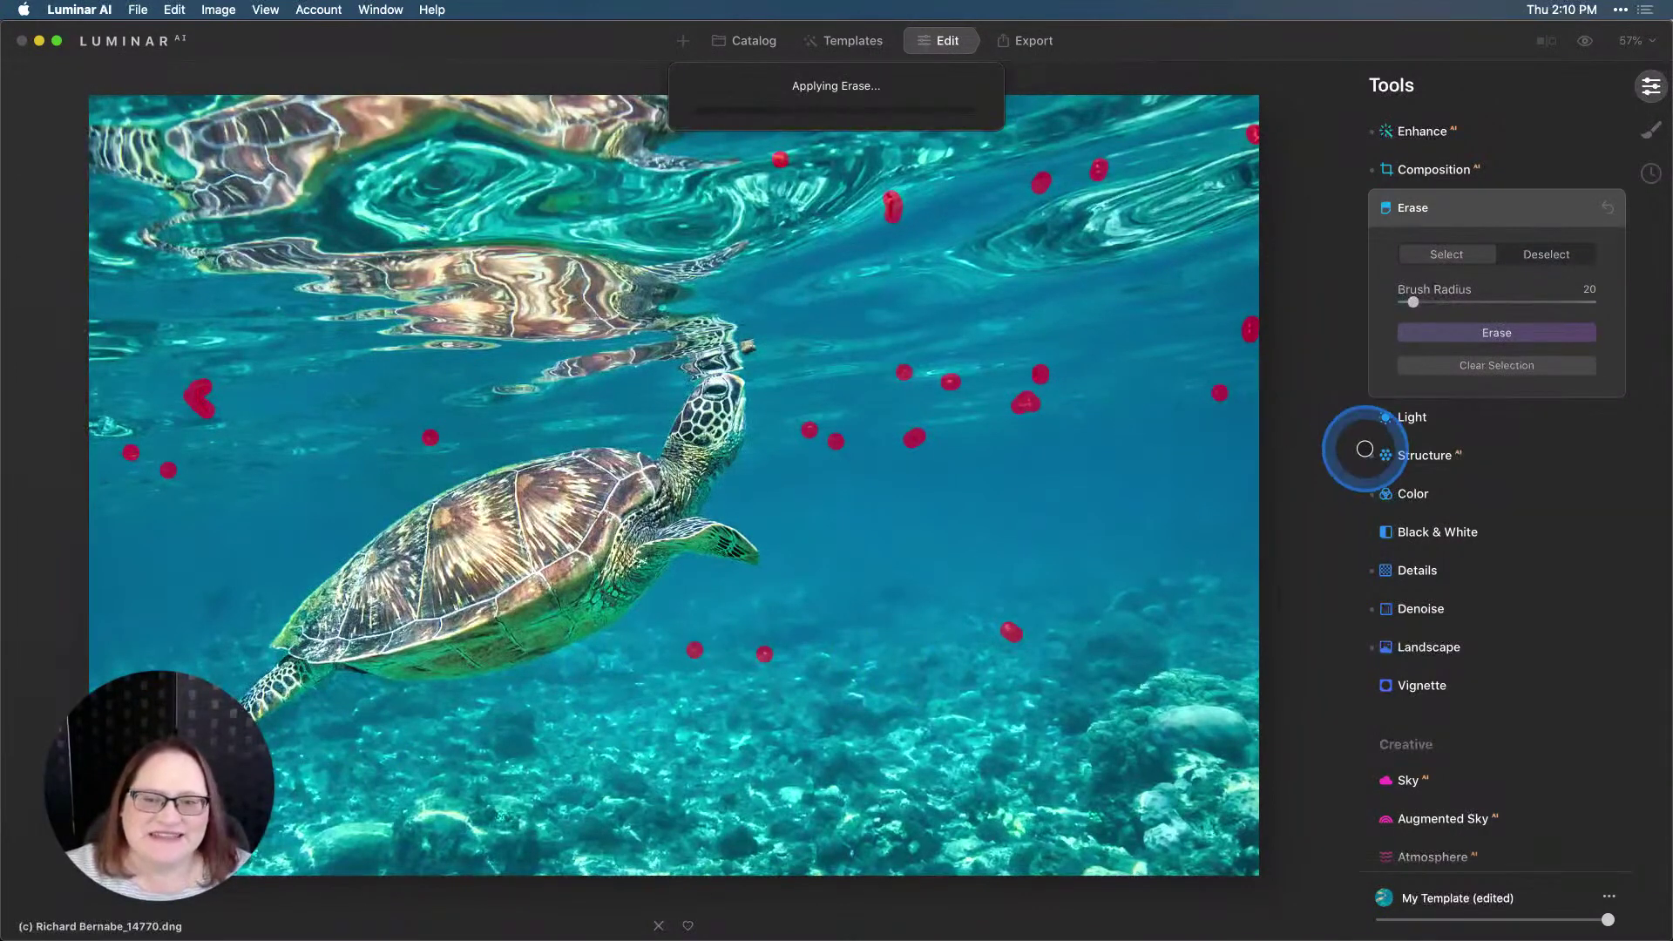
Add a dark vignette with an amount of -100 and a size of 24.
scroll(1390, 568, "down", 1)
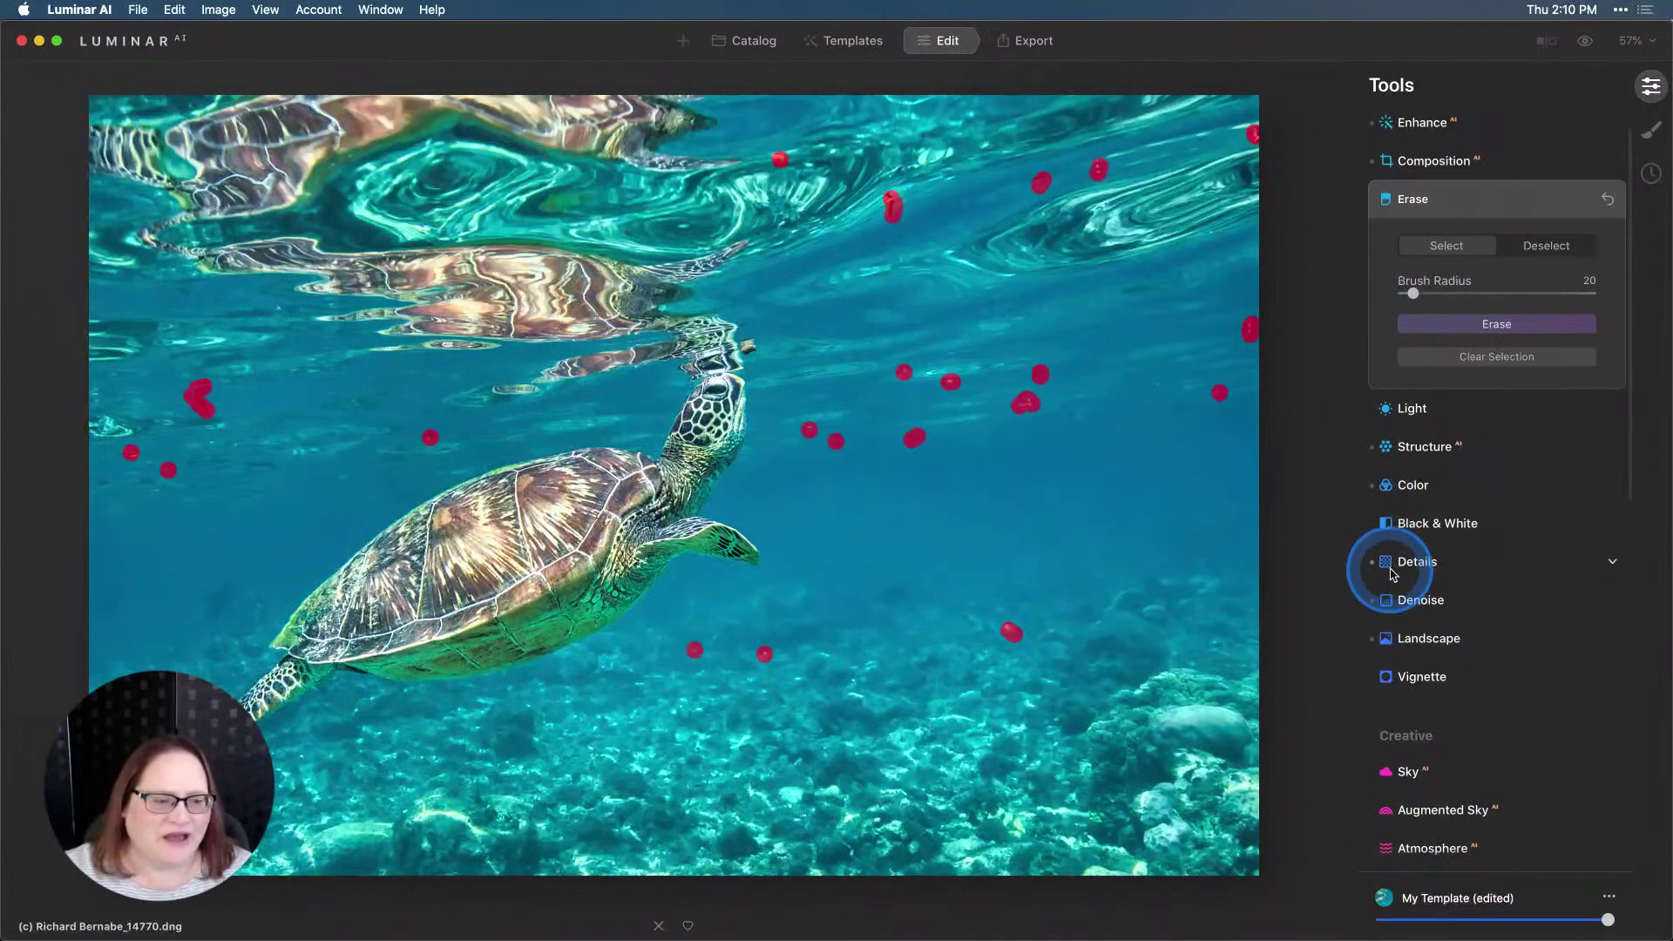
left_click(1428, 678)
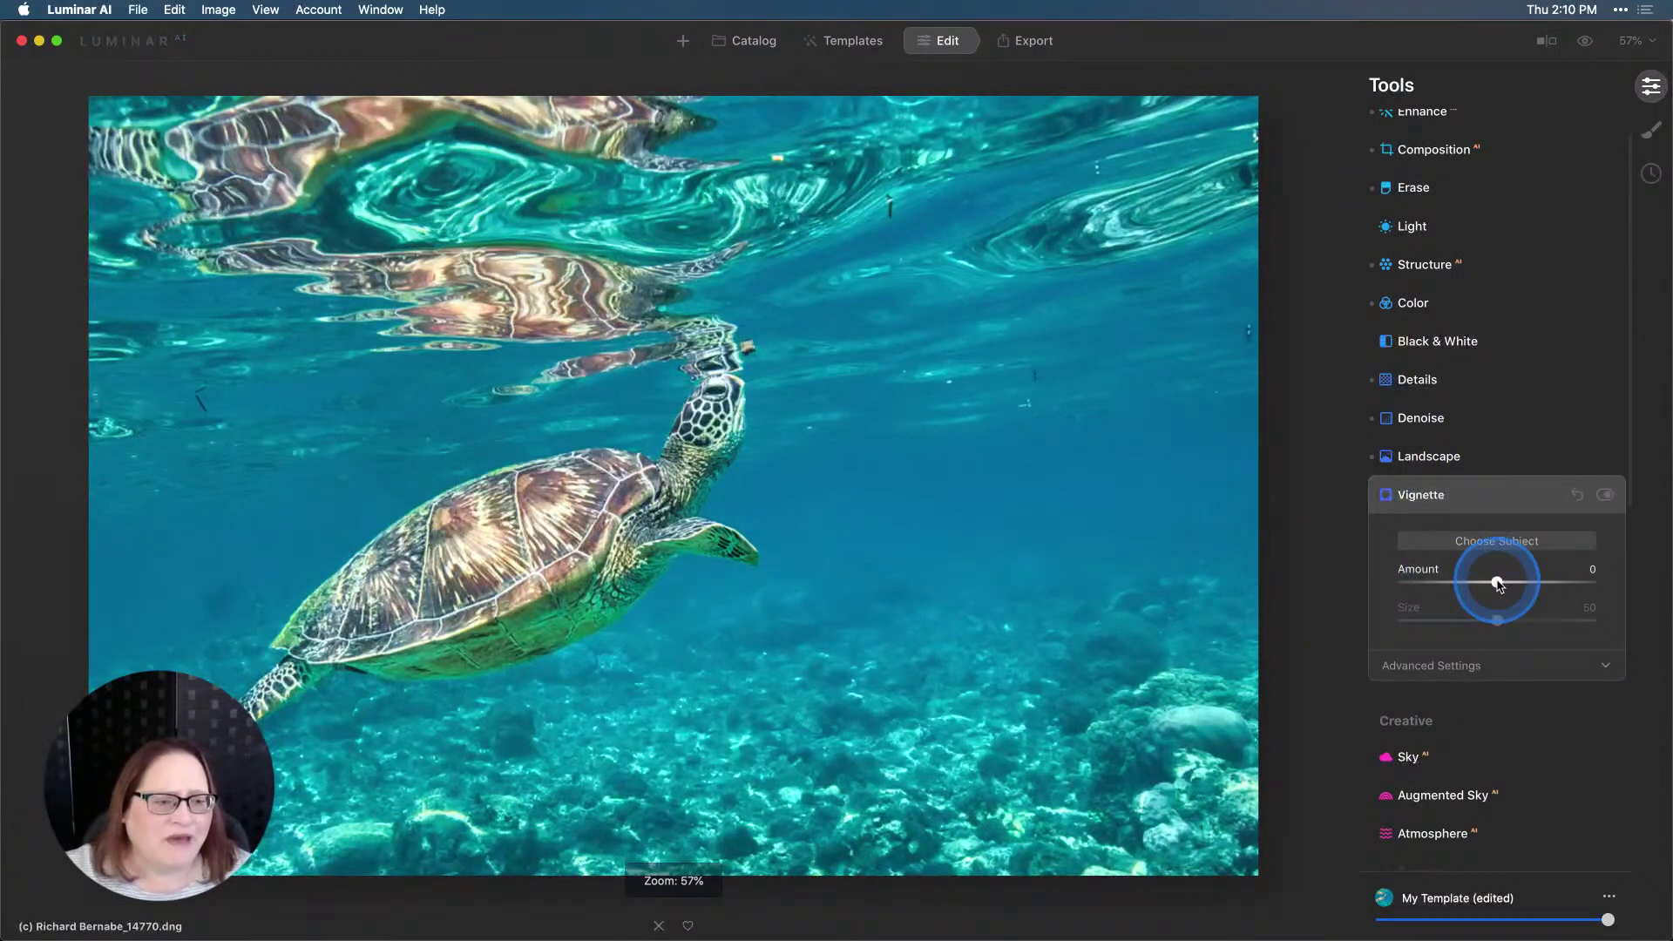
left_click_drag(1498, 582, 1371, 584)
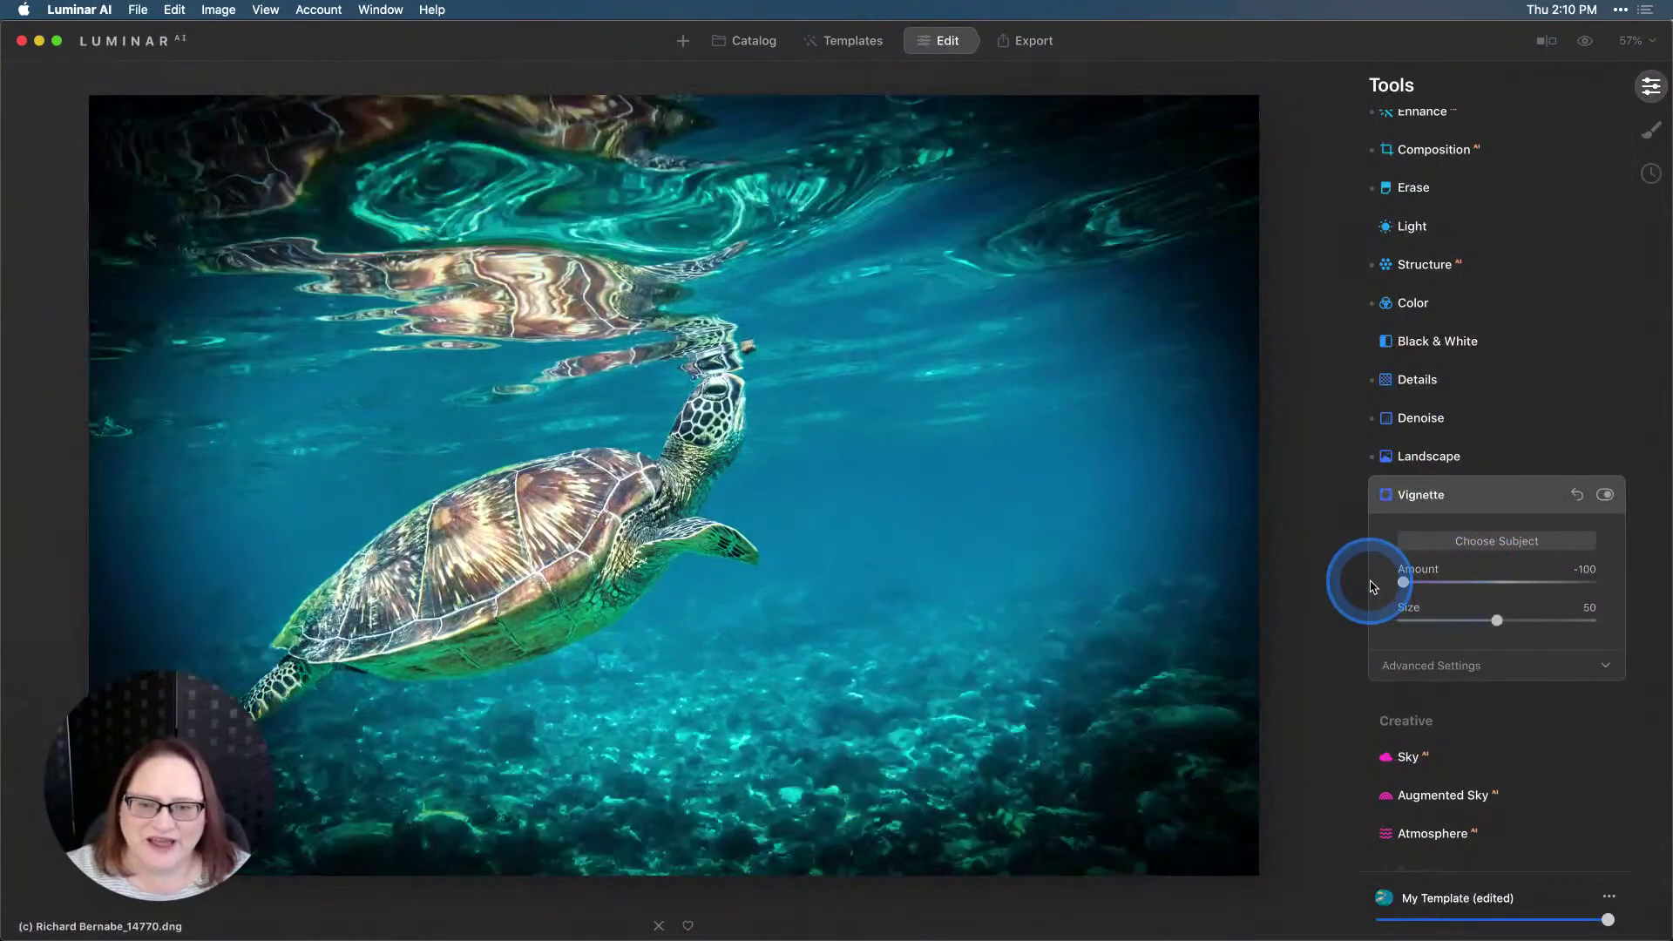
left_click_drag(1497, 621, 1449, 624)
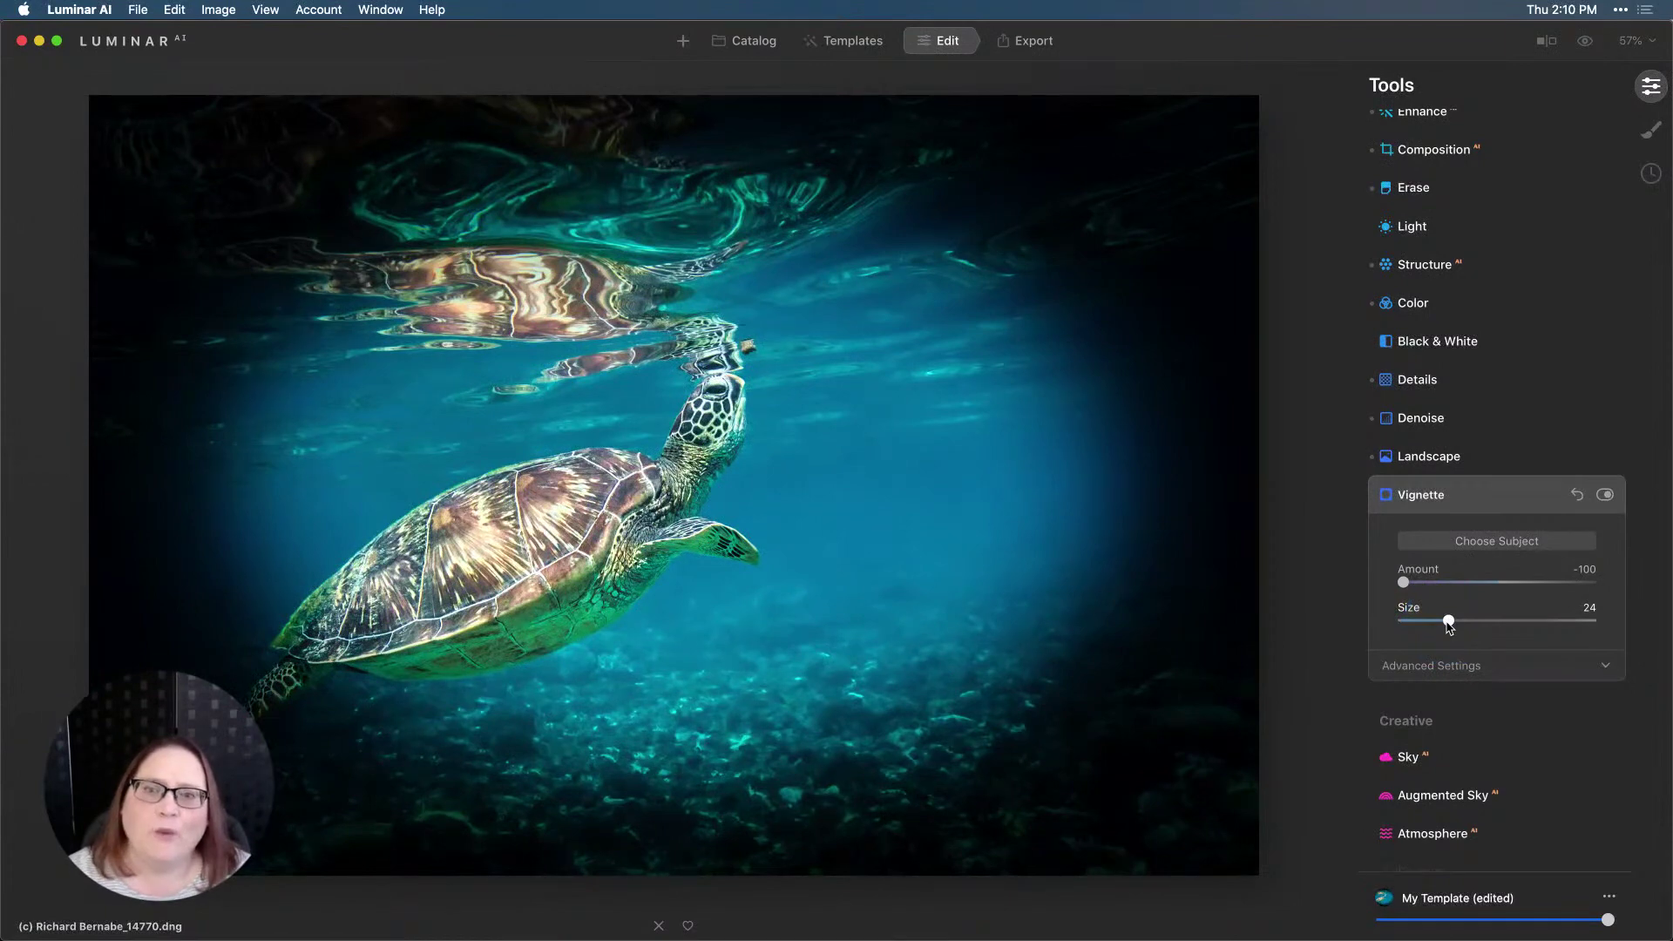
Choose the turtle's shell as the vignette's subject and refine the center point on it.
left_click(1486, 542)
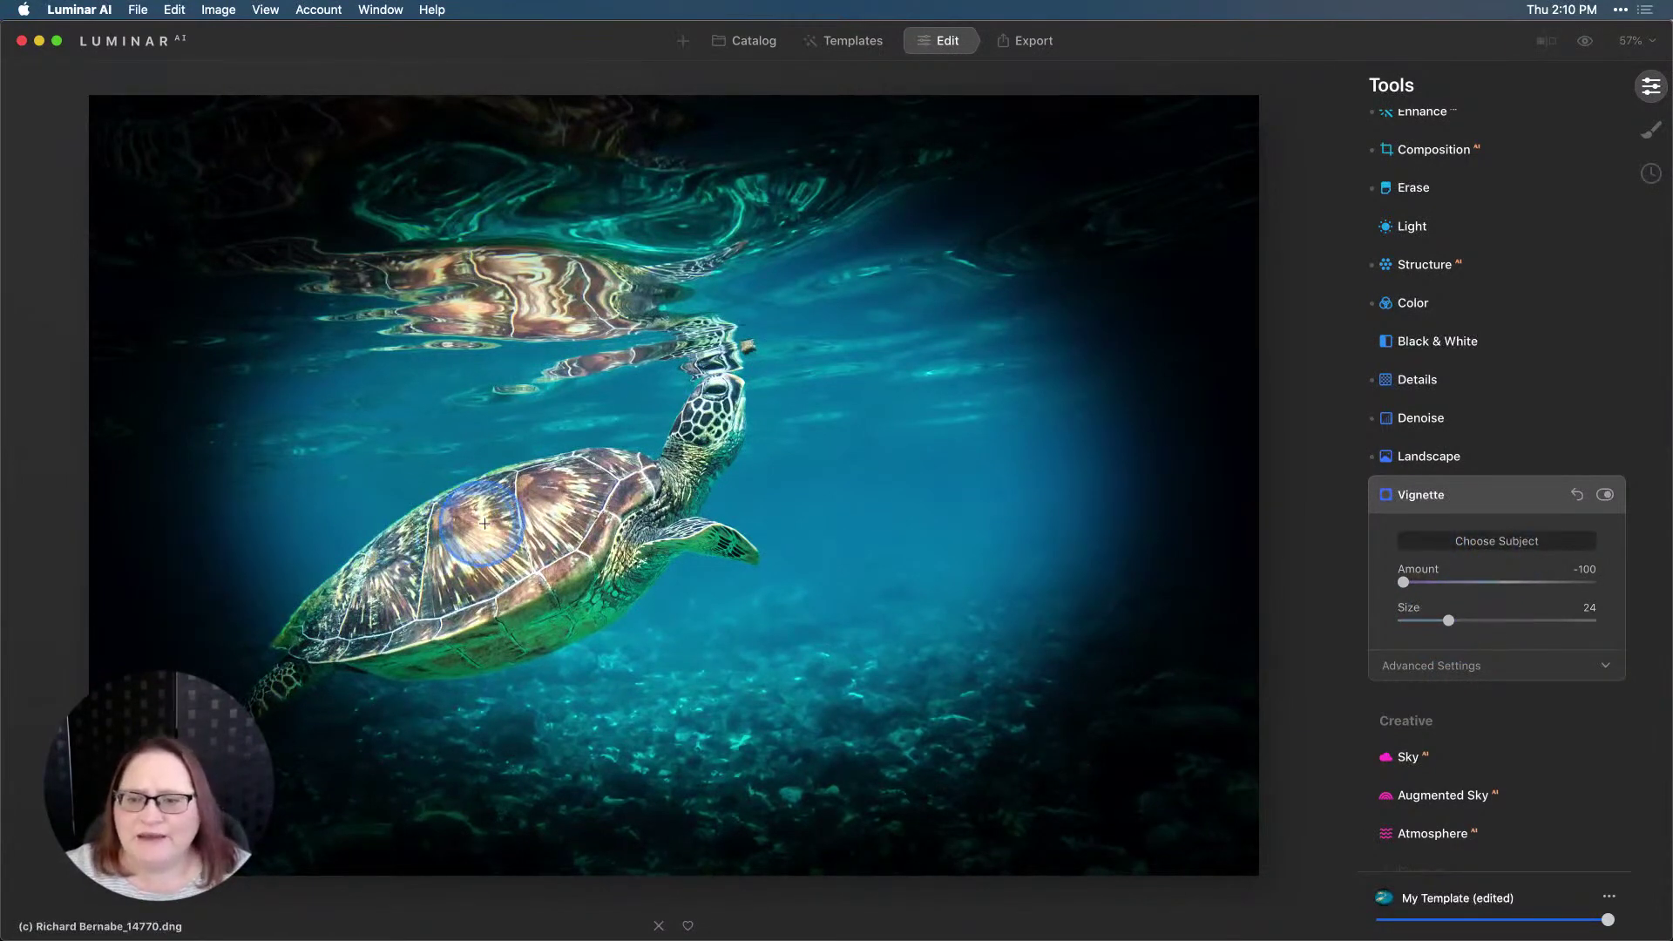
left_click(545, 488)
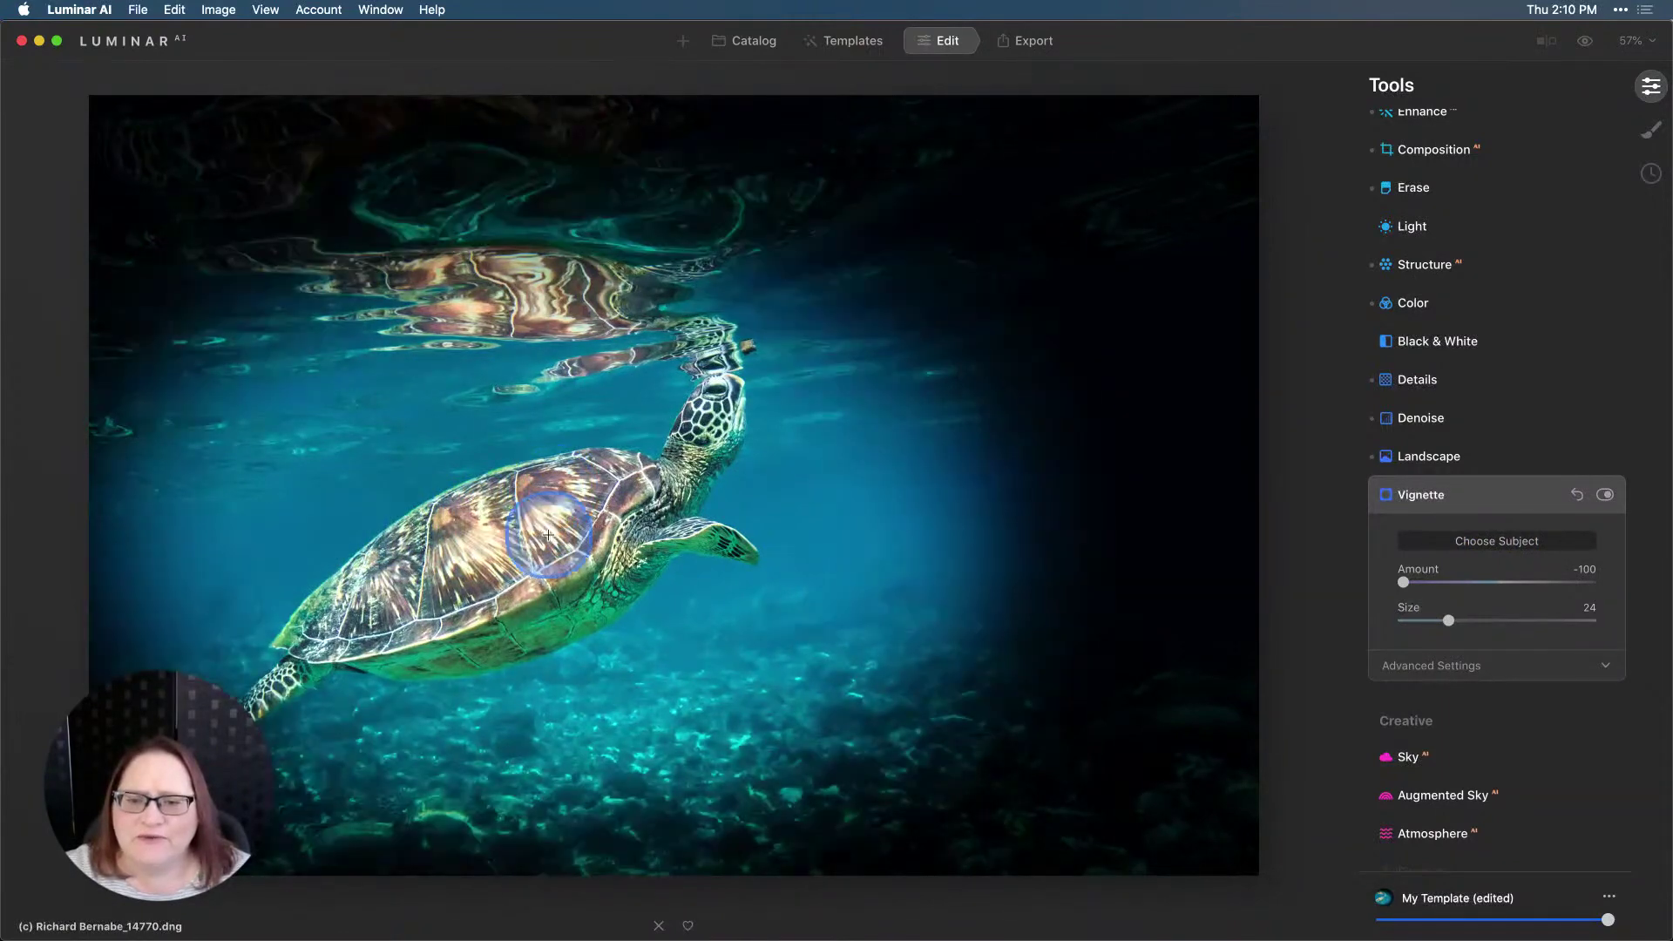
left_click(560, 515)
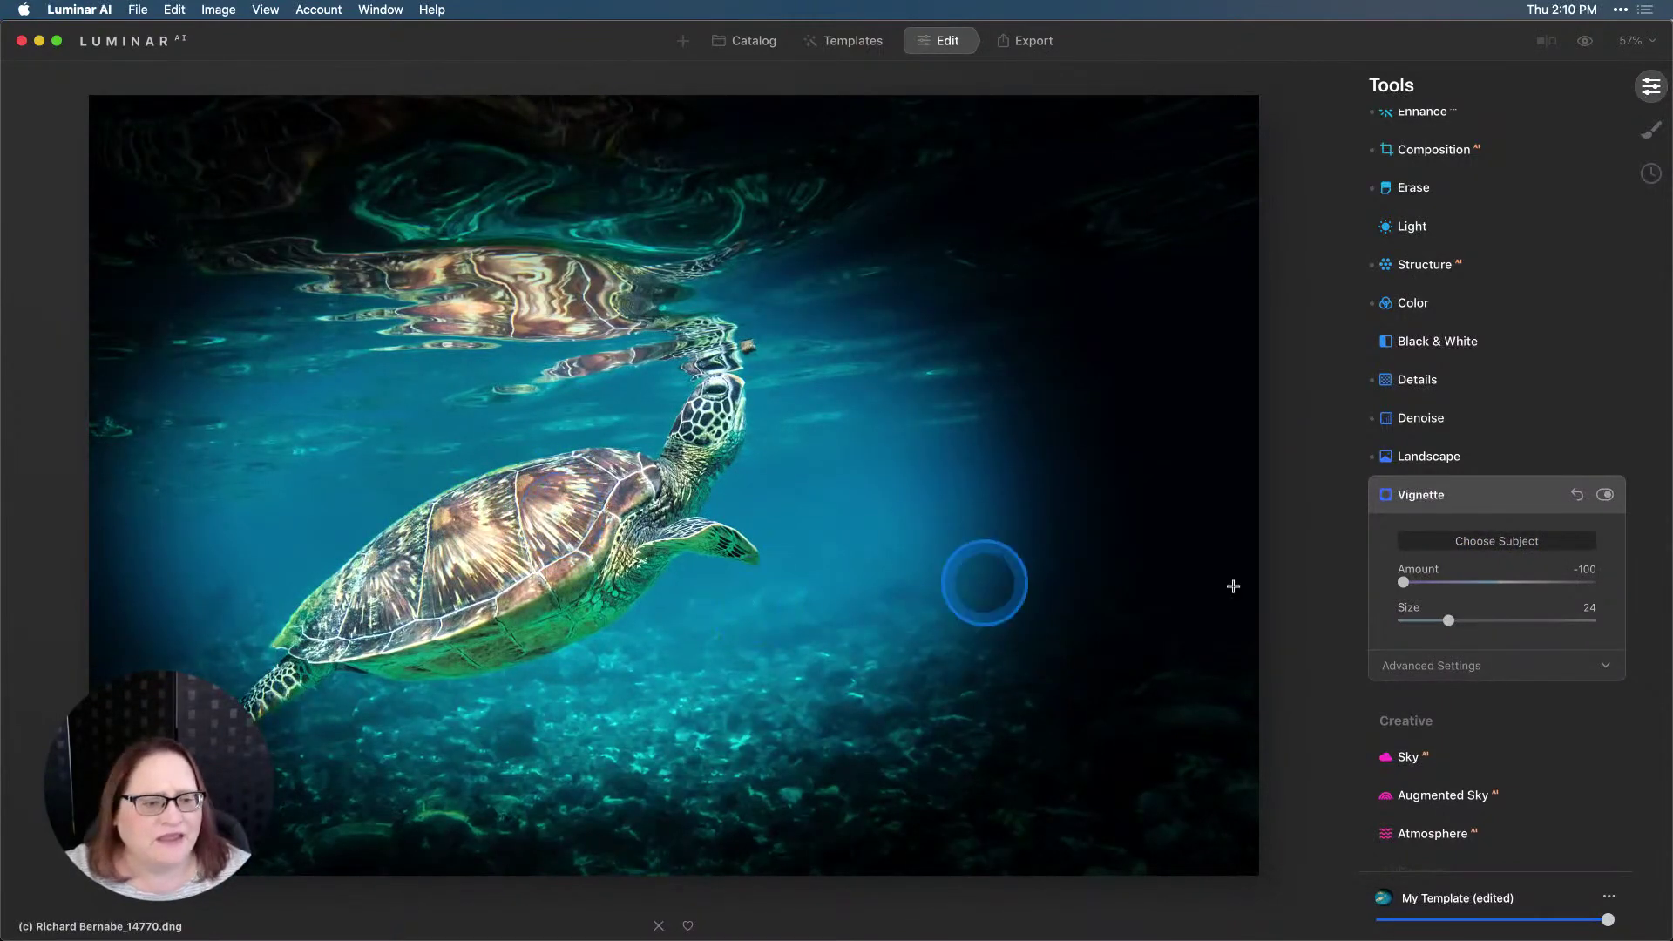
Set the vignette's feather to 58, inner light to 9 and amount to -74.
left_click(1517, 667)
left_click_drag(1497, 774, 1552, 775)
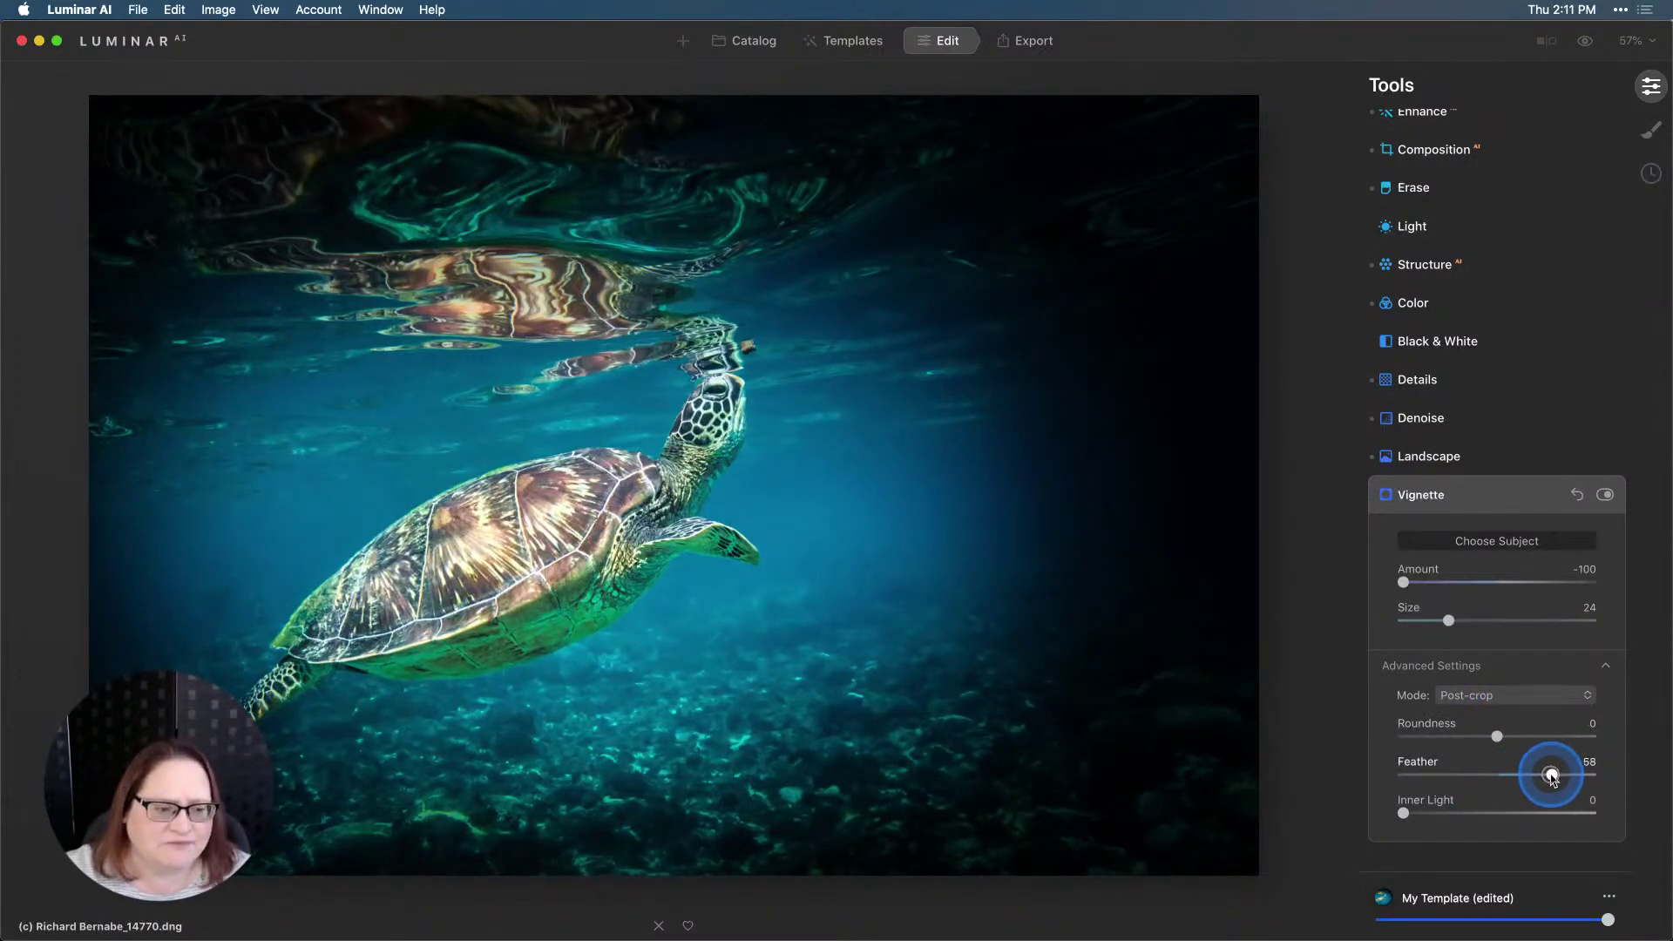
left_click(1403, 813)
left_click_drag(1405, 816, 1423, 816)
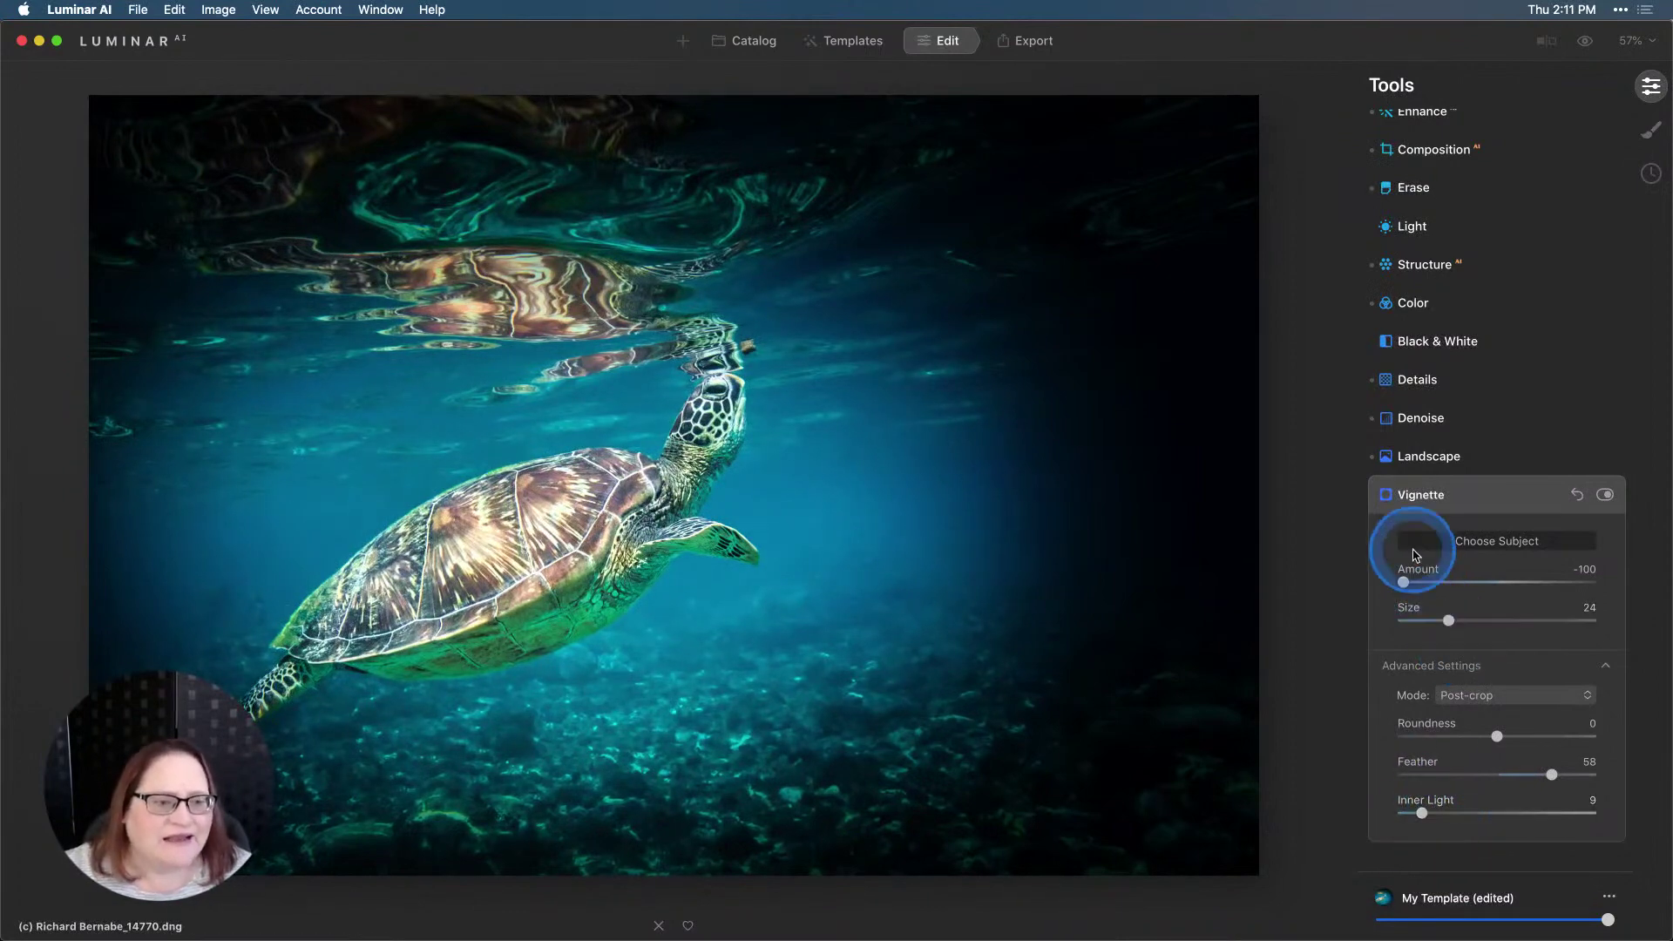
mouse_move(1404, 586)
left_mouse_down()
mouse_move(1472, 584)
mouse_move(1427, 592)
left_mouse_up()
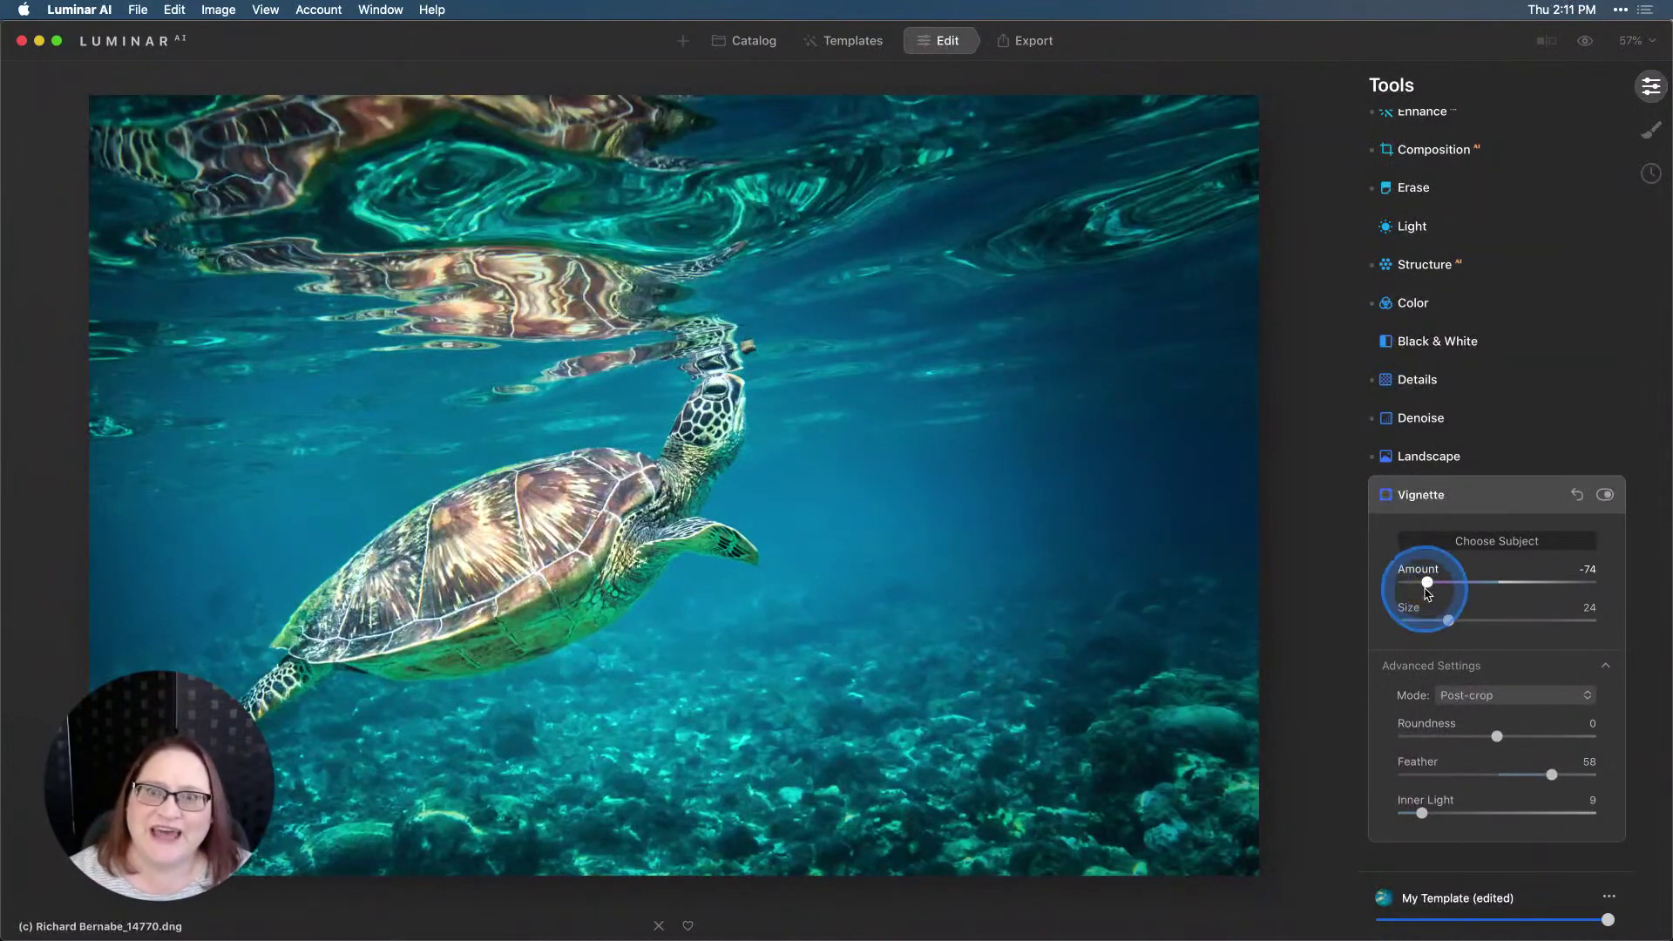
scroll(1428, 594, "up", 1)
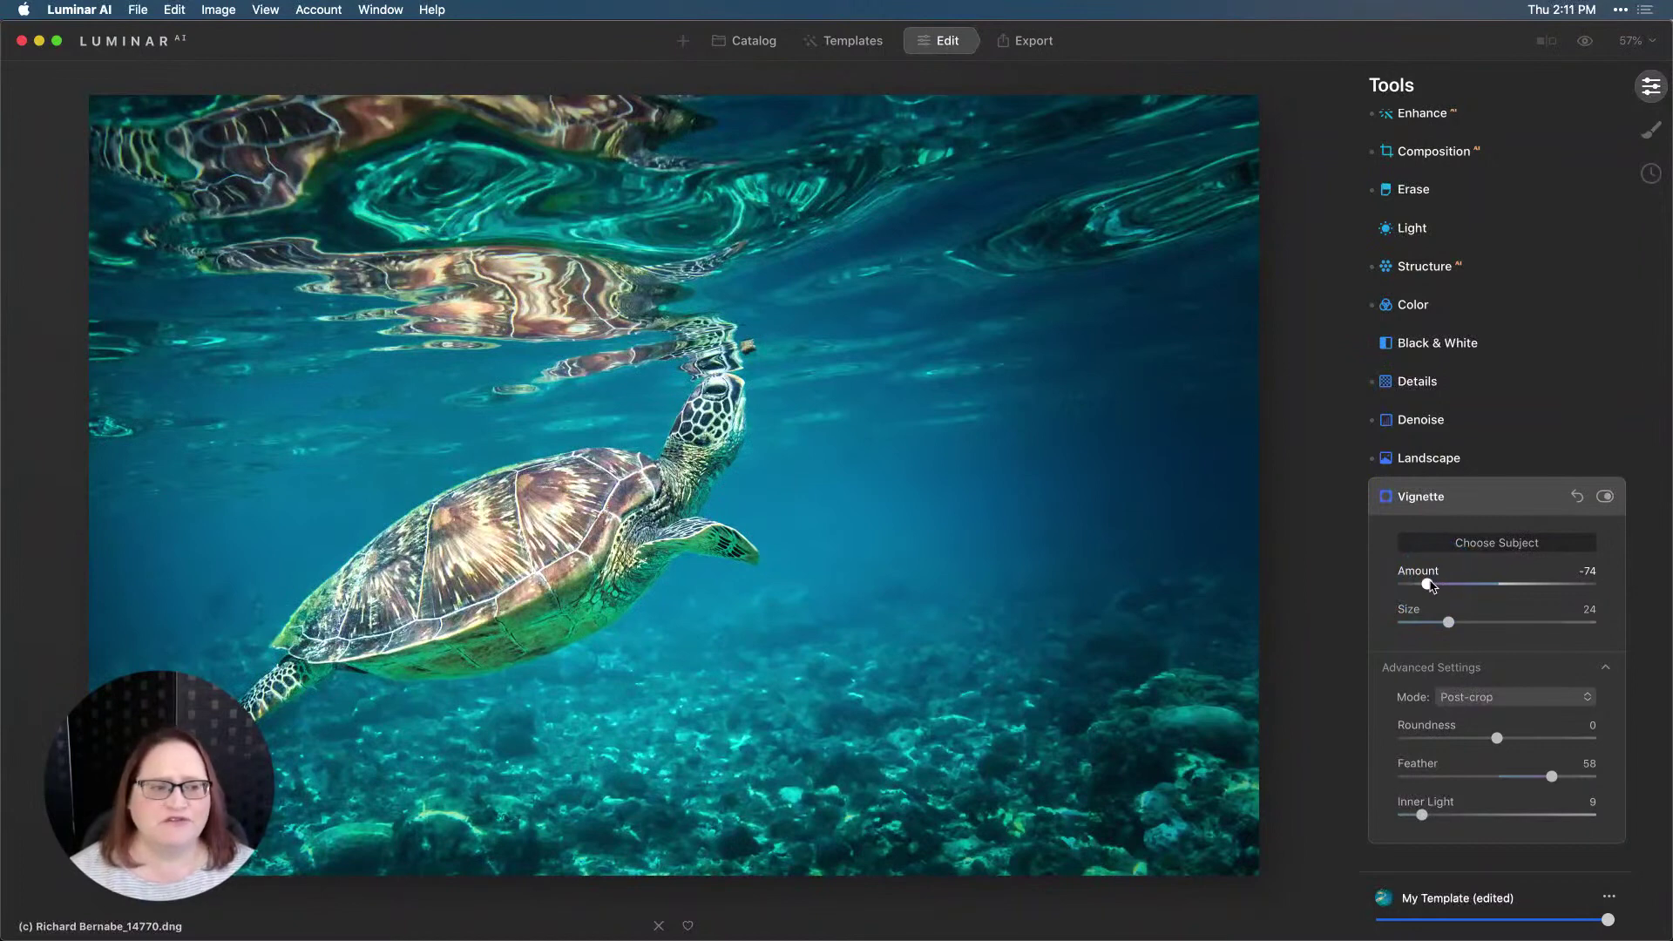
Compare the fully edited turtle photo with the unedited original using the before/after preview.
left_click(1587, 41)
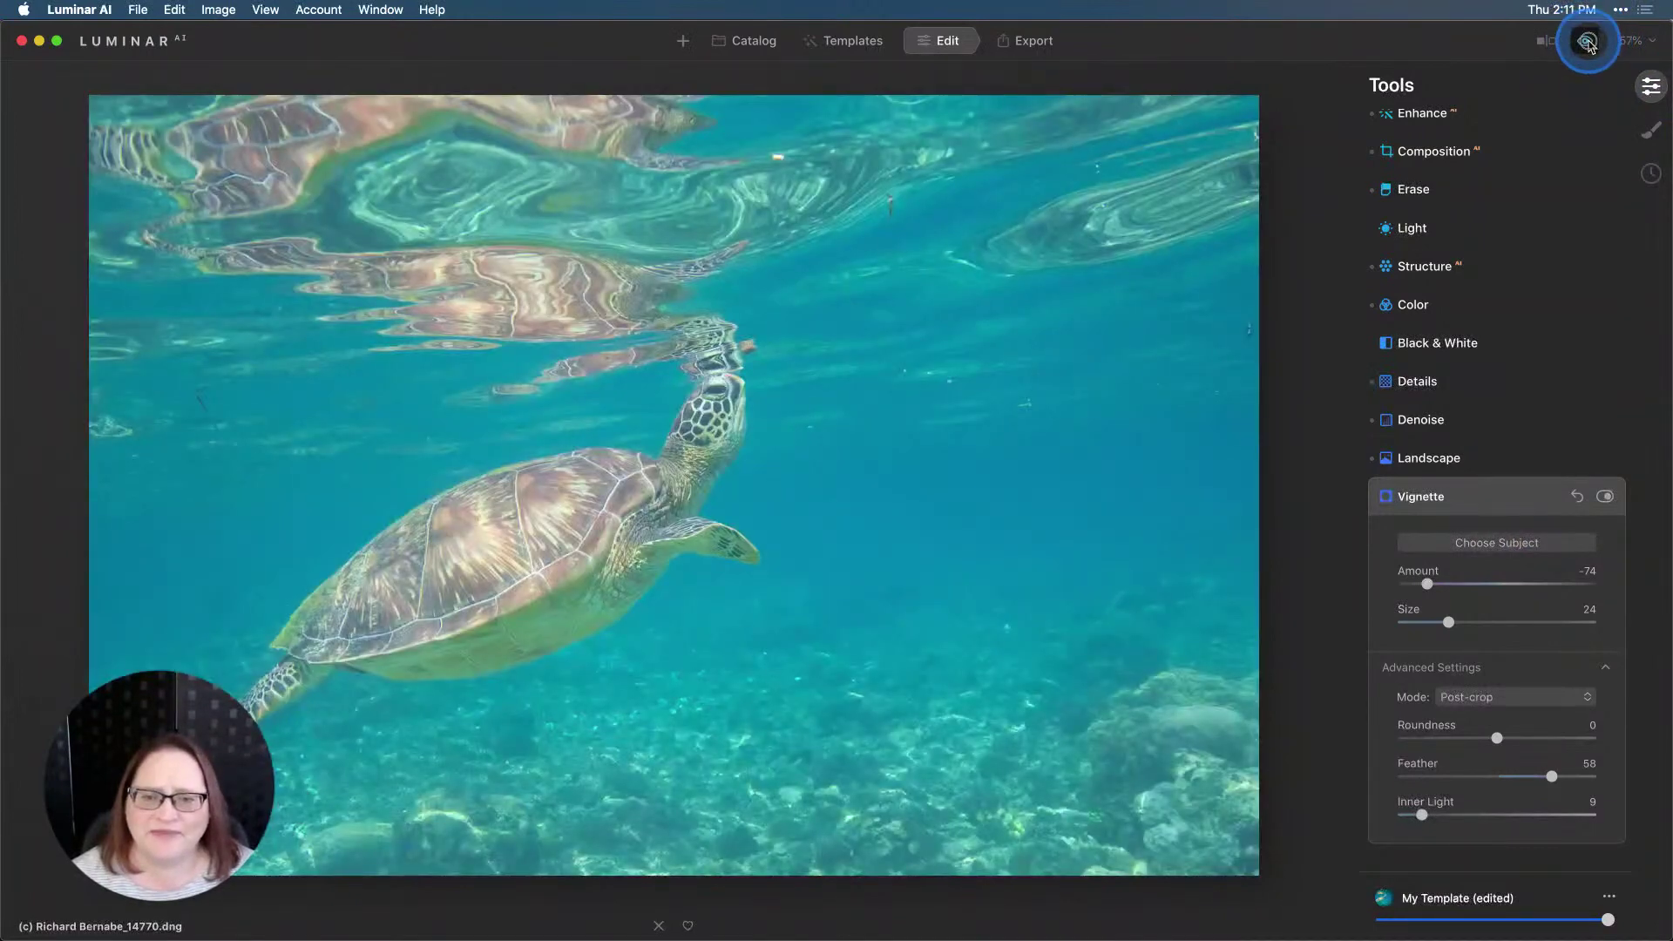
left_click(1588, 44)
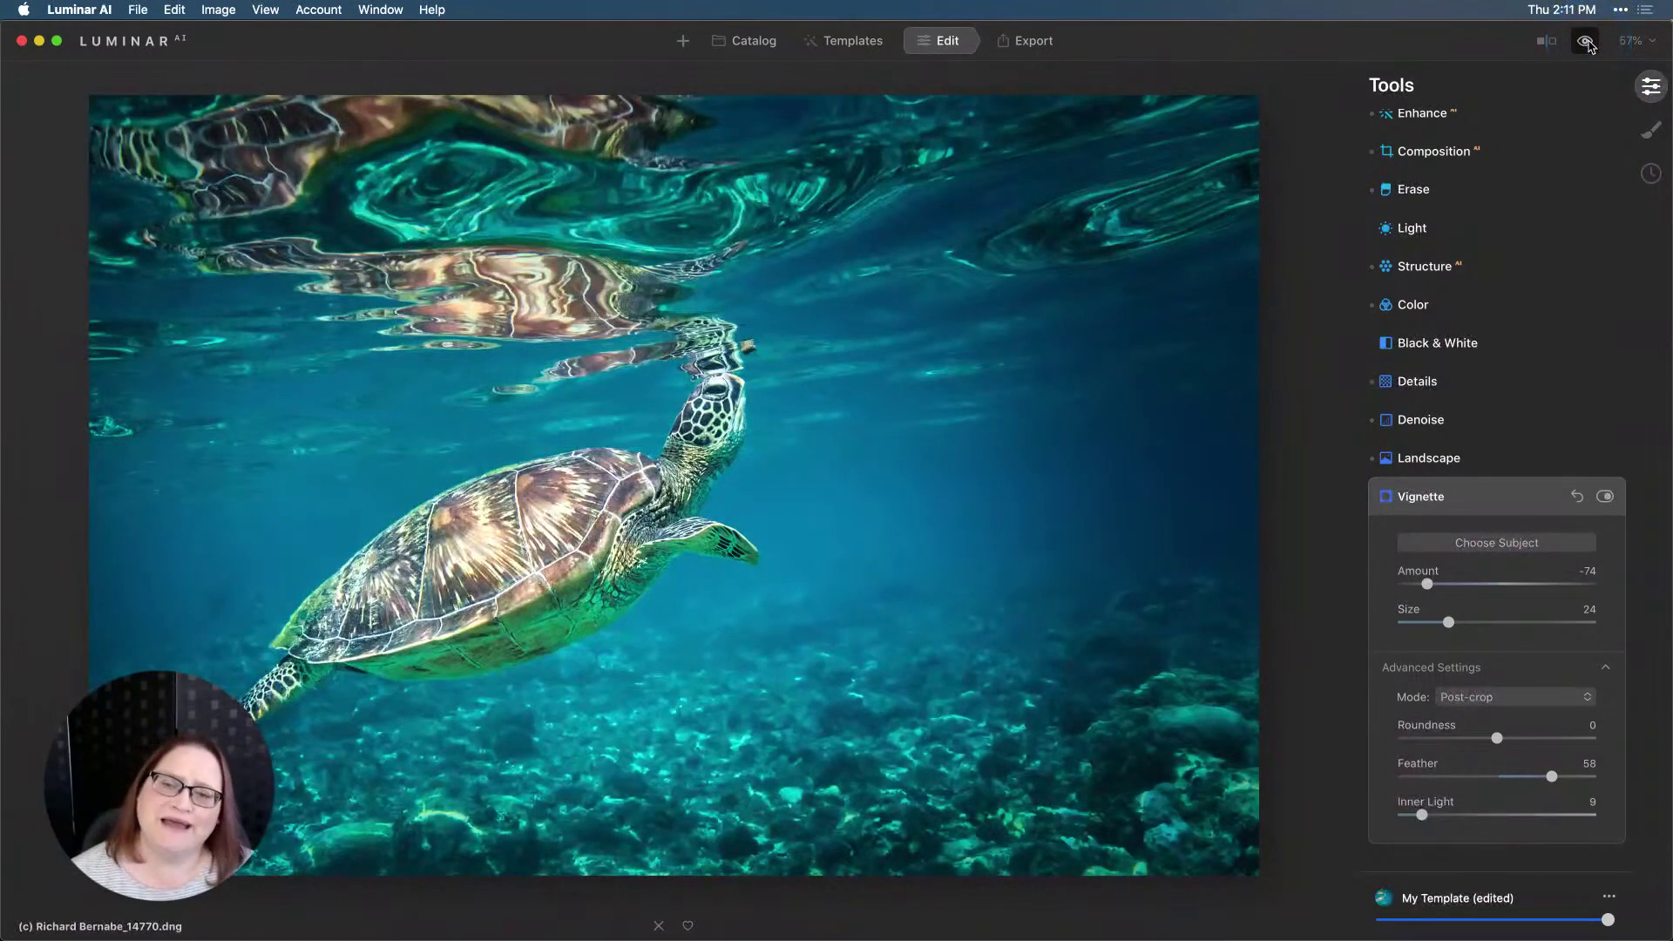
left_click(1588, 43)
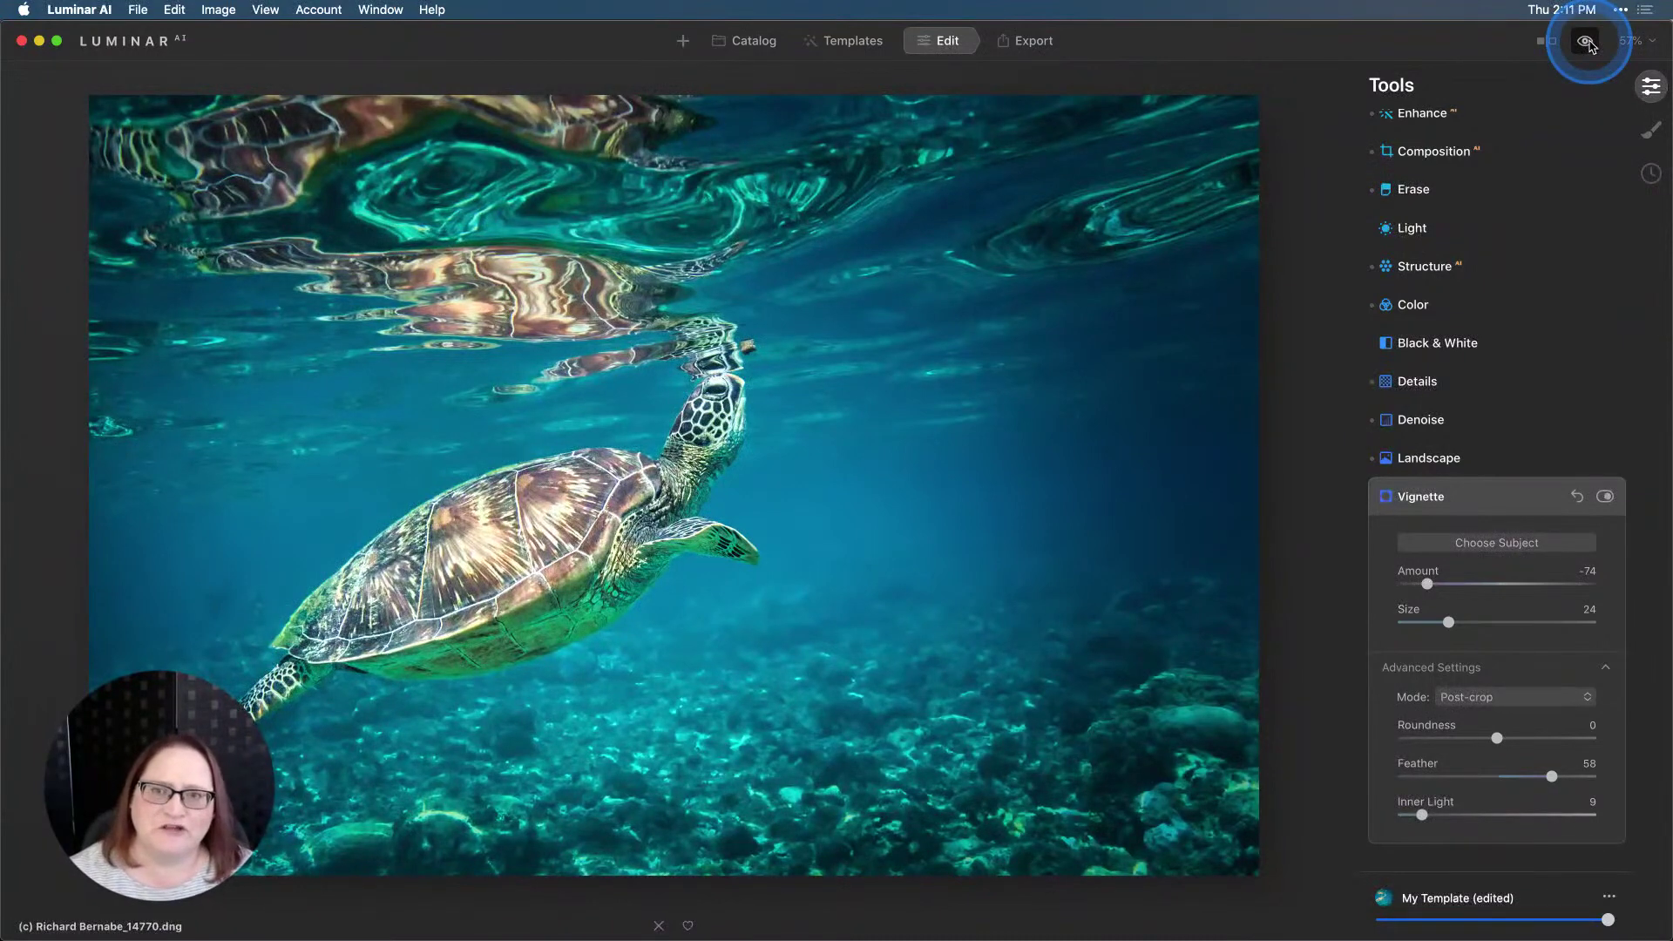
left_click(1588, 43)
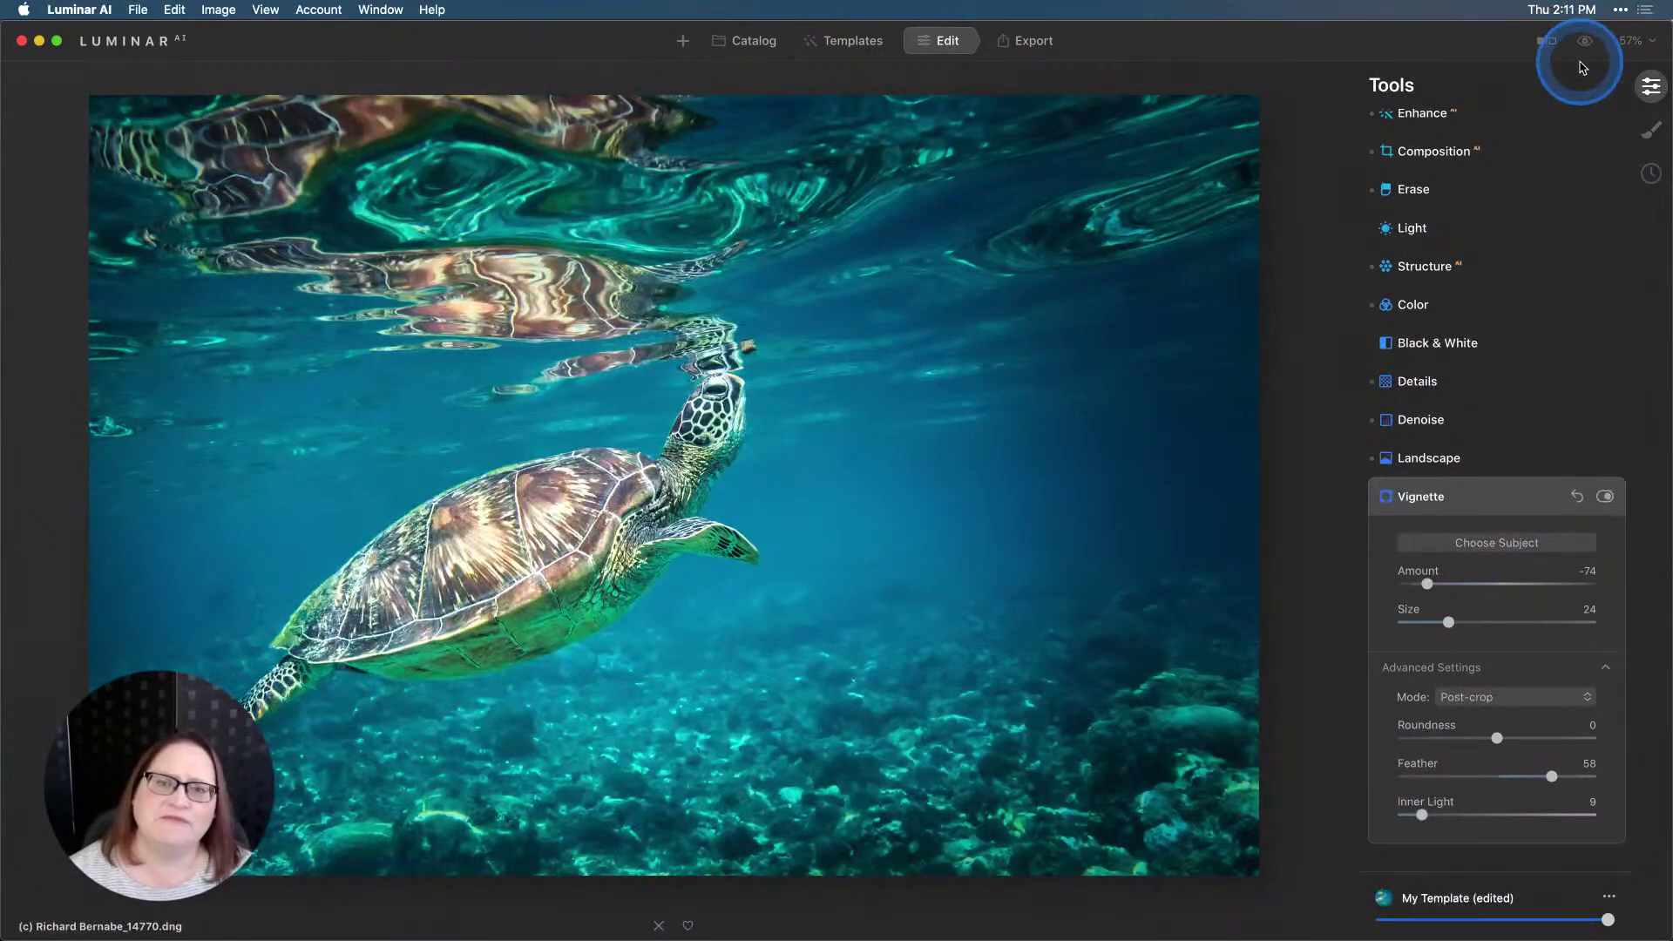
left_click(1571, 69)
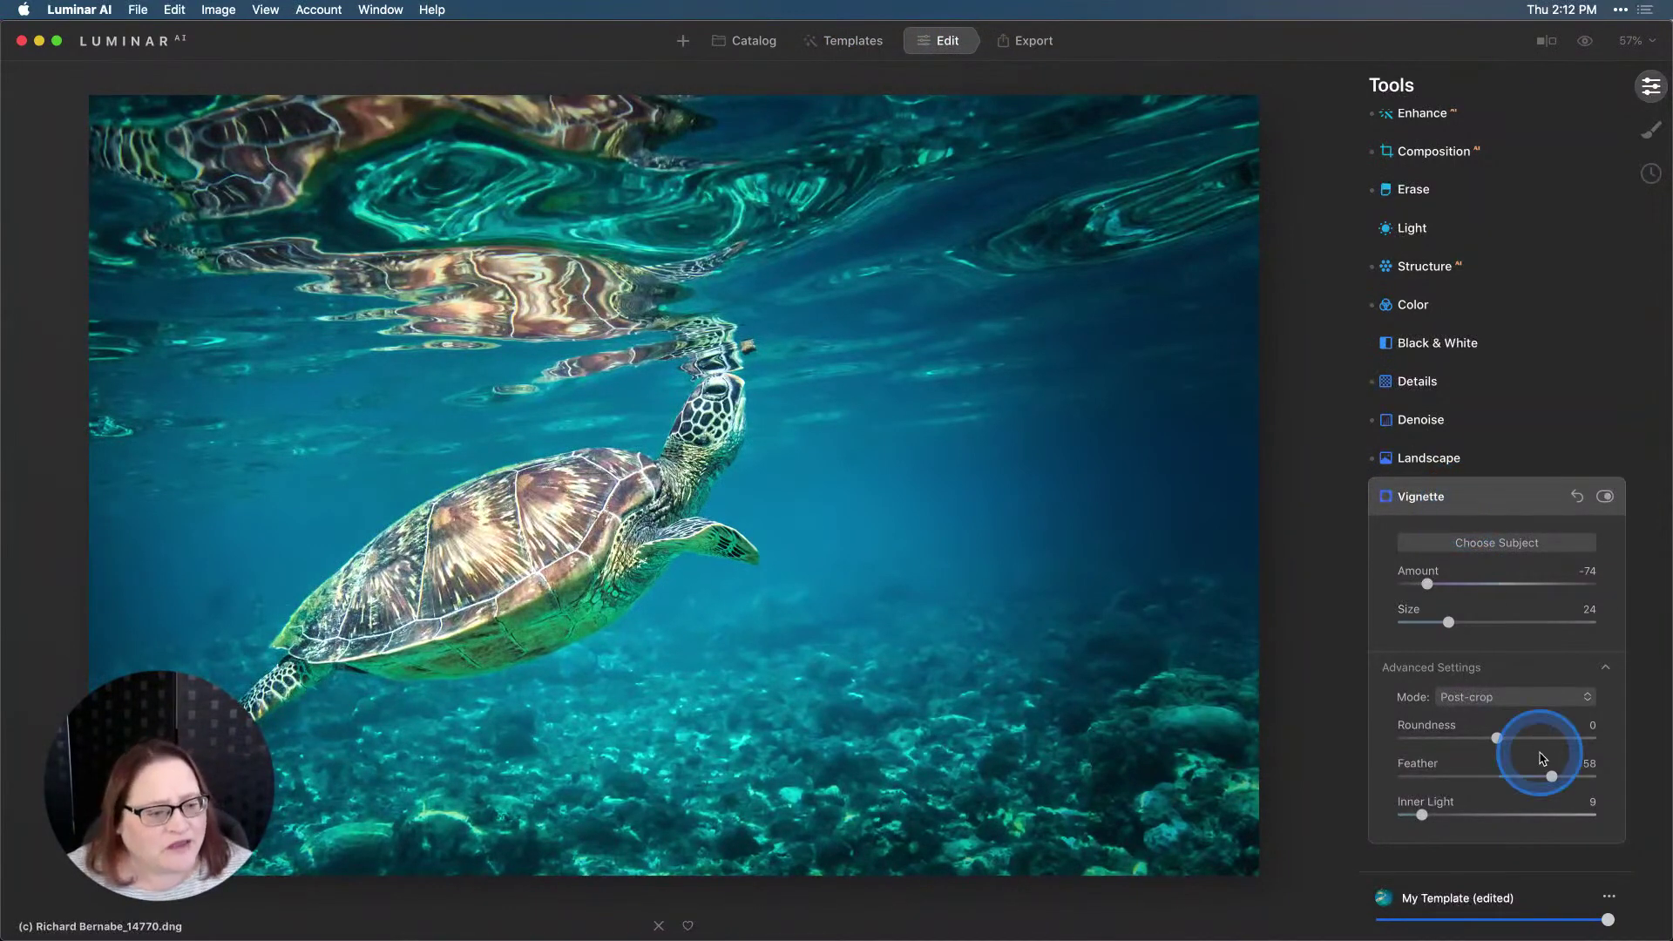
left_click_drag(1608, 924, 1661, 911)
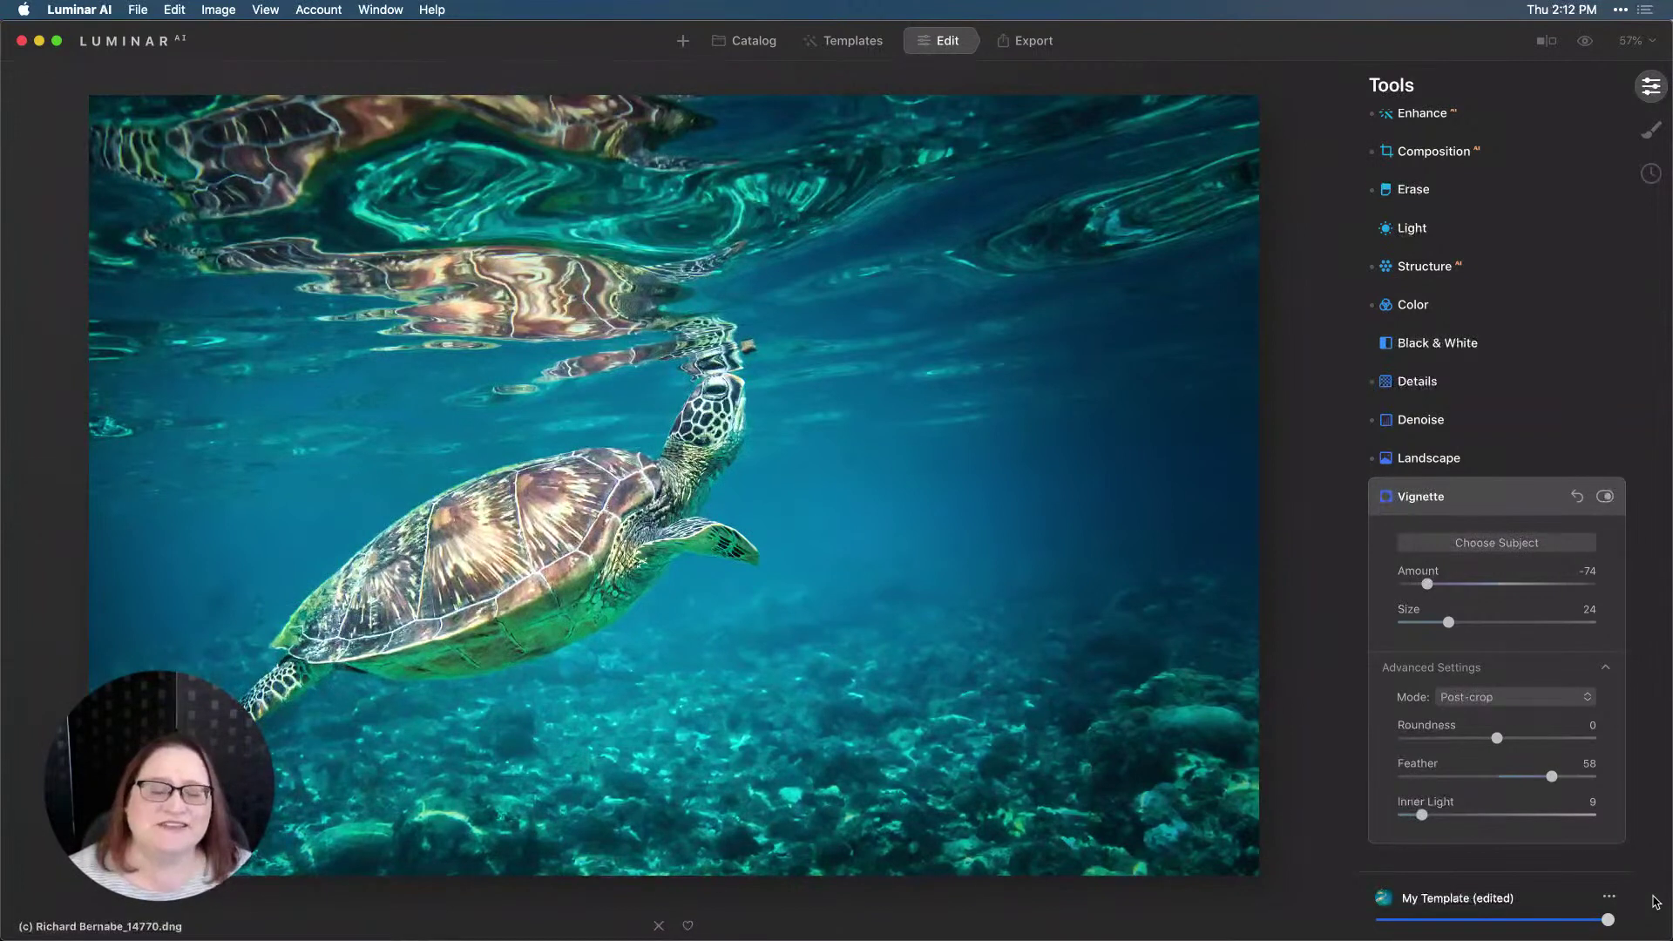
left_click(1658, 900)
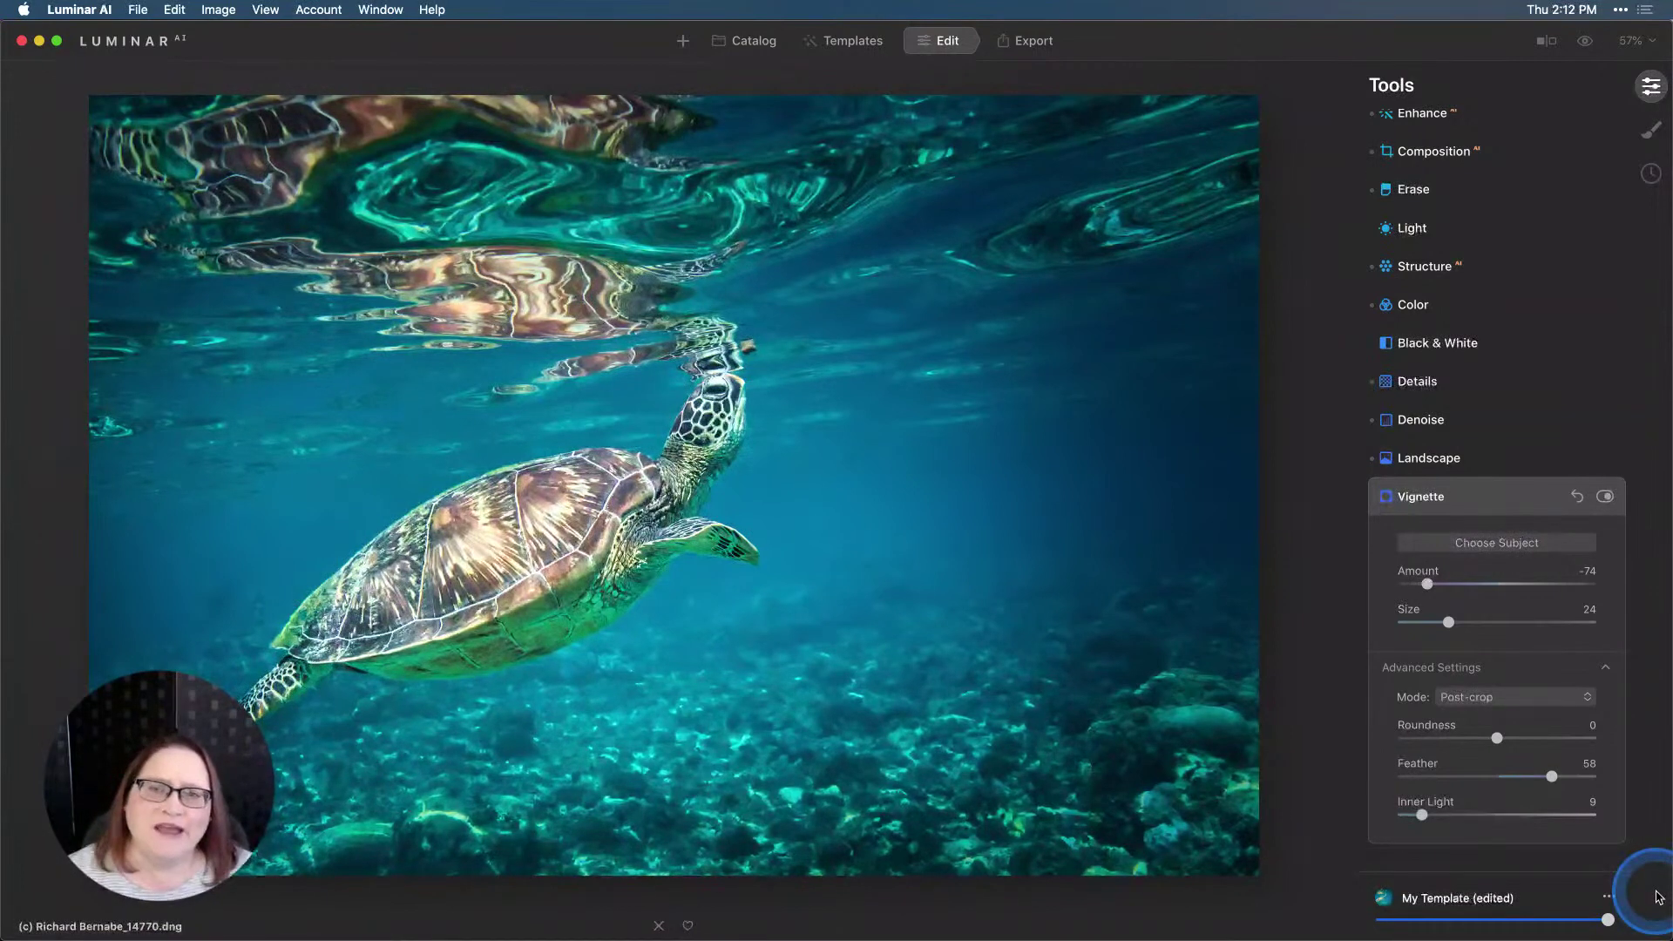